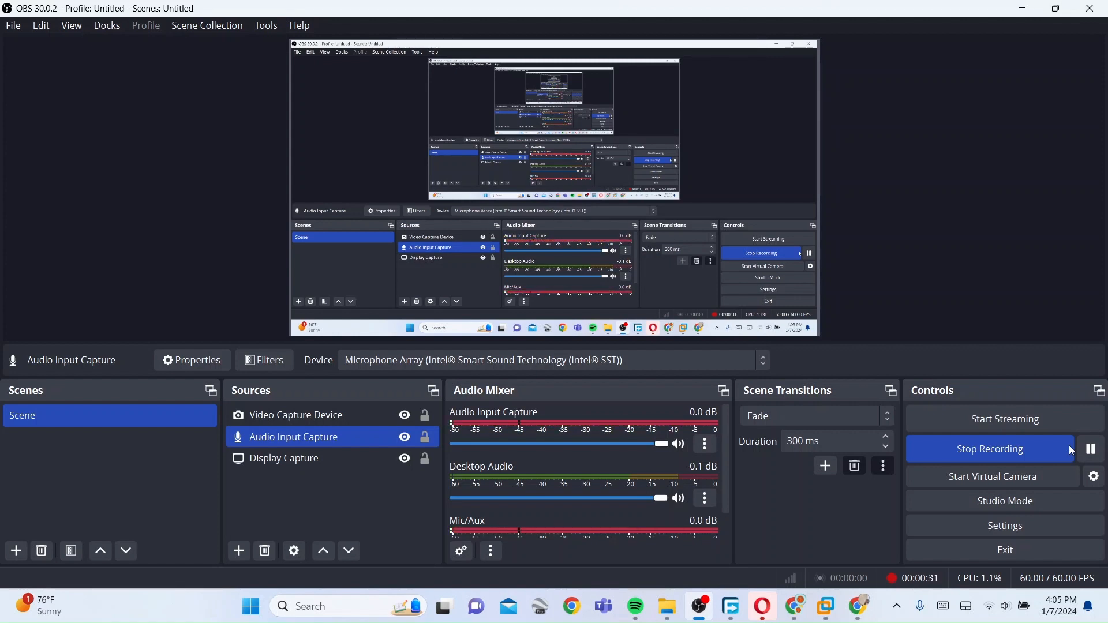
Switch to VMware Workstation and start creating a new virtual machine
mouse_move(831, 617)
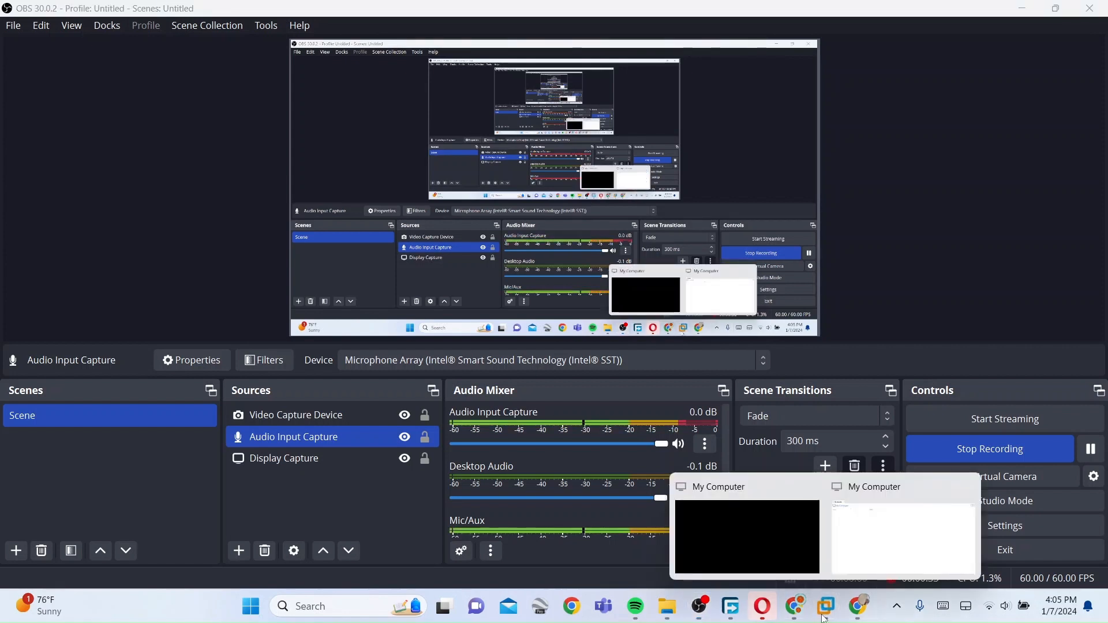
left_click(853, 522)
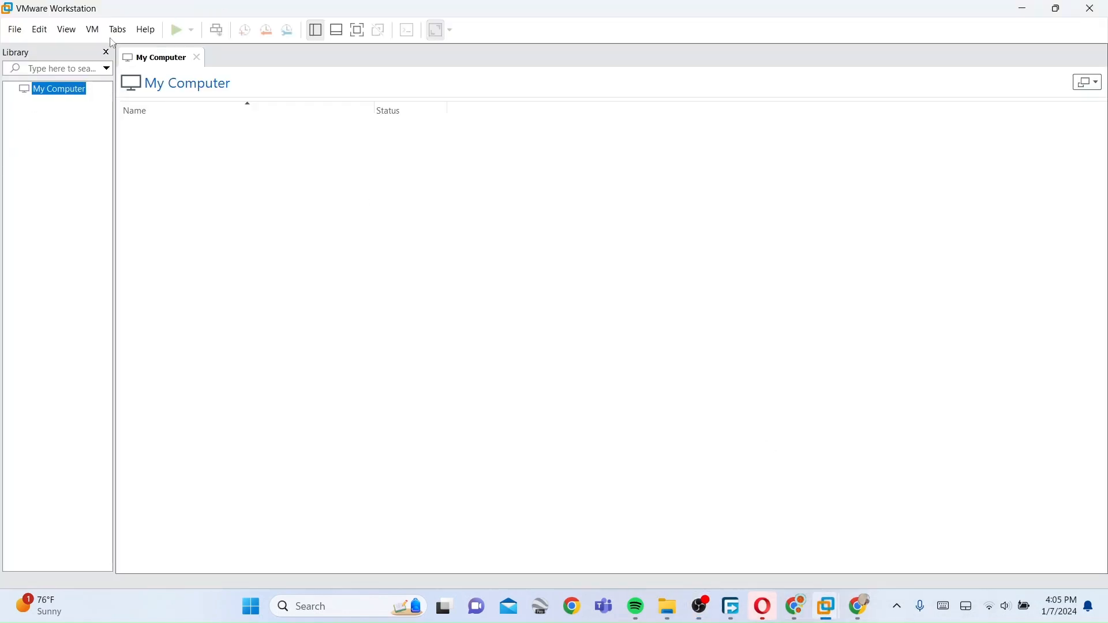
left_click(92, 30)
mouse_move(121, 52)
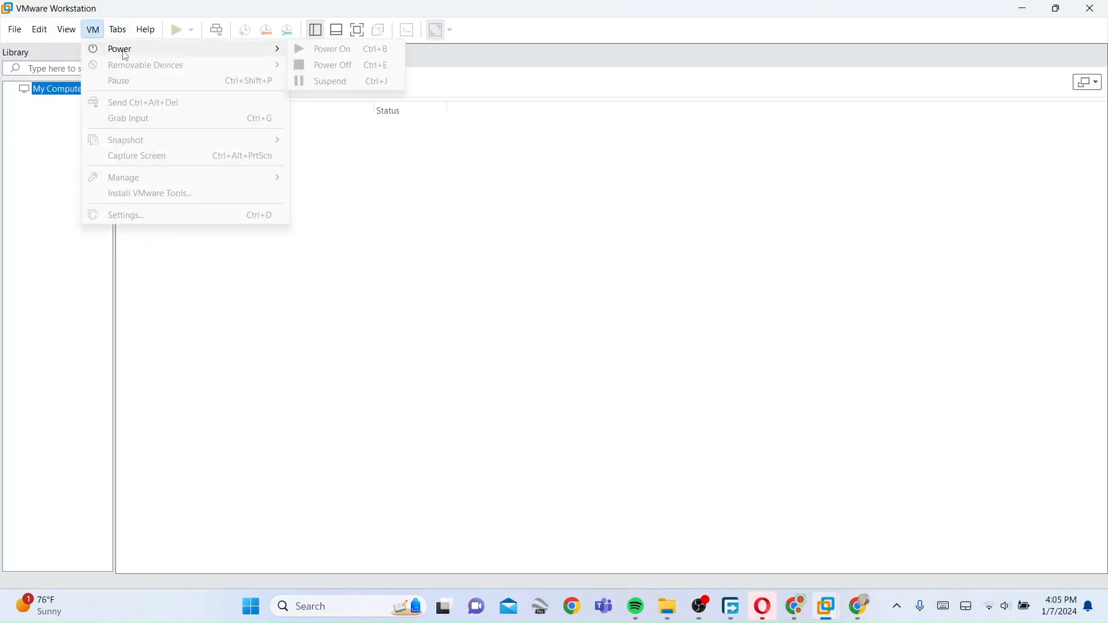
mouse_move(15, 30)
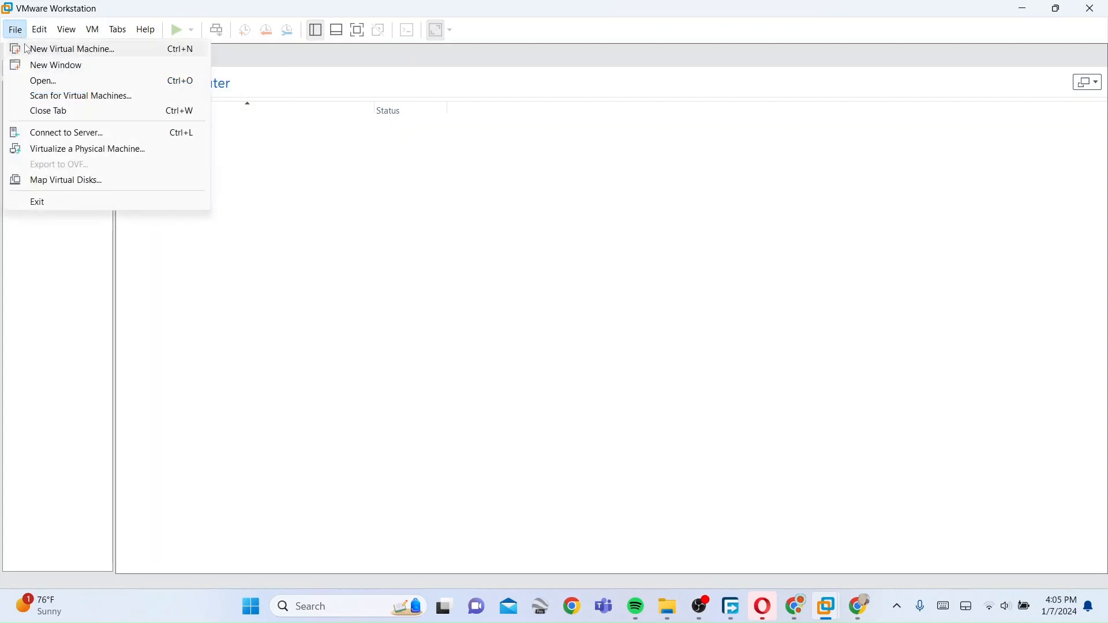
left_click(28, 49)
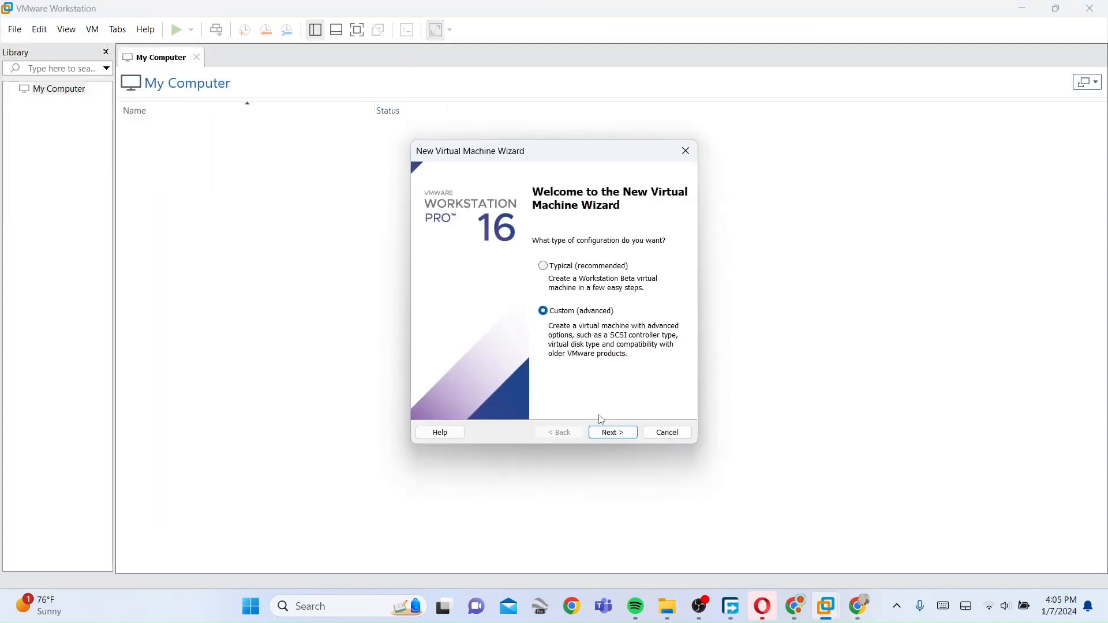
Use a custom configuration, leave the operating system for installation at a later time, and choose Windows 10 and later x64 as the guest
left_click(617, 435)
left_click(618, 437)
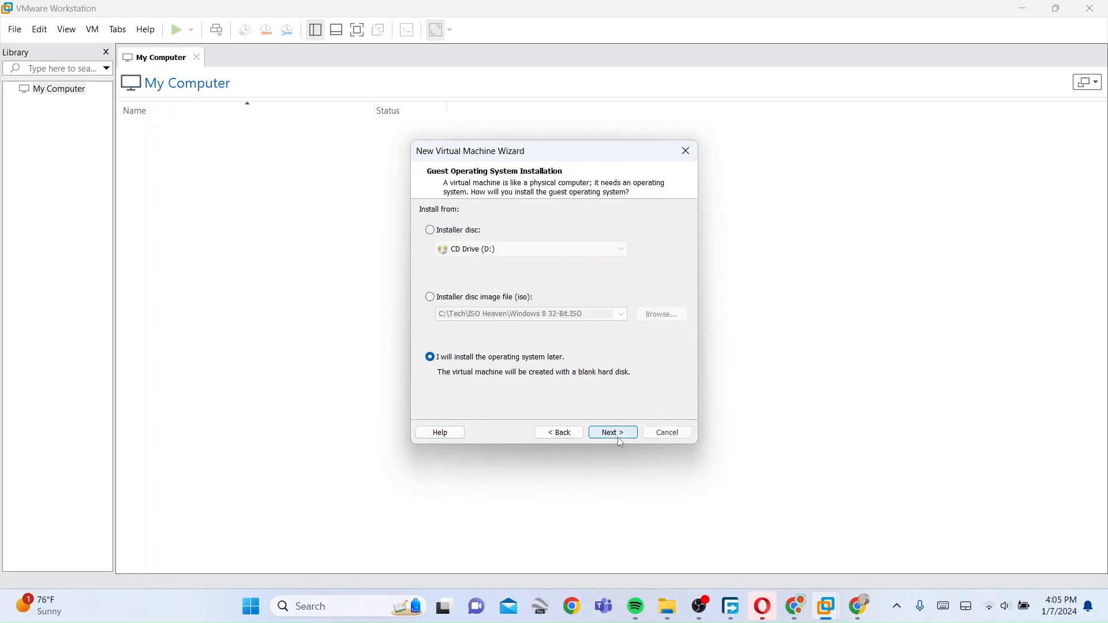
left_click(617, 436)
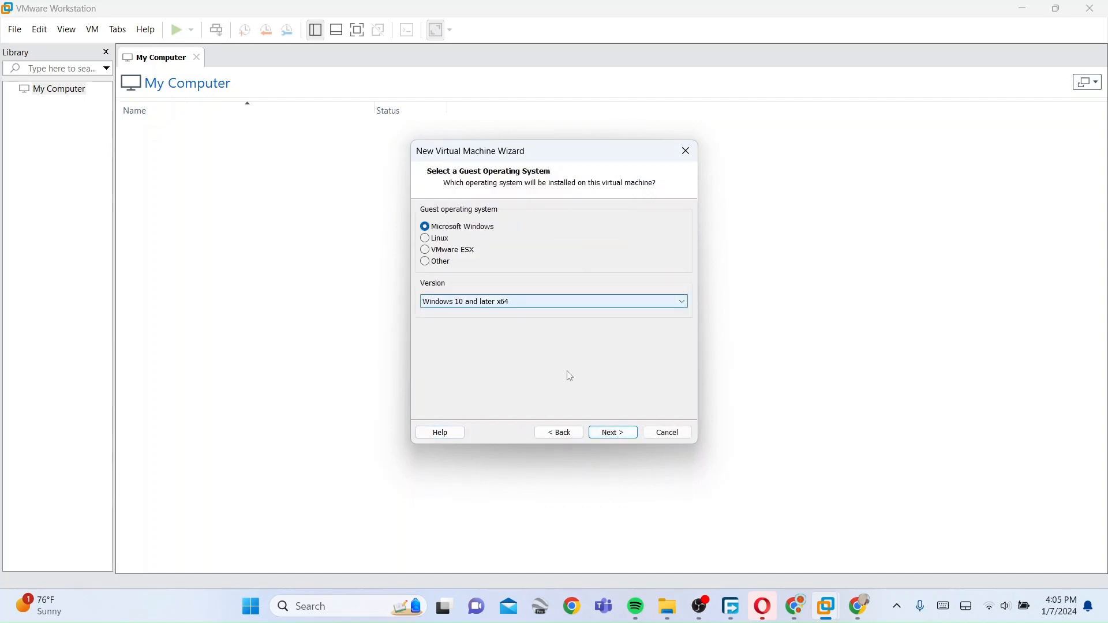
left_click(618, 437)
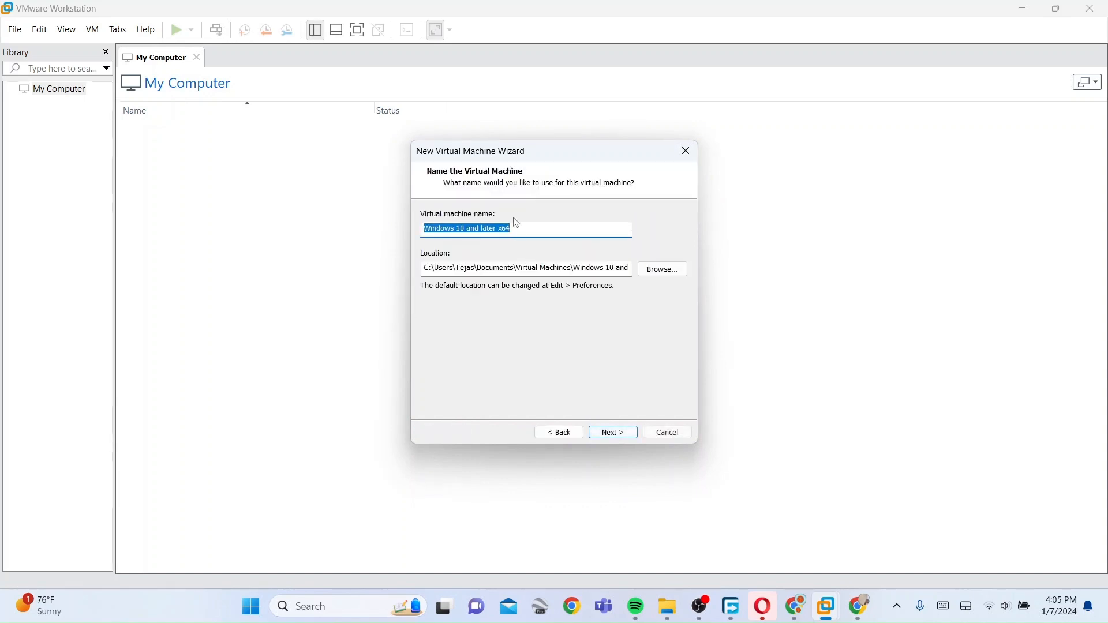
Name the virtual machine Multiboot and use BIOS as its firmware type
key("BackSpace")
type("N")
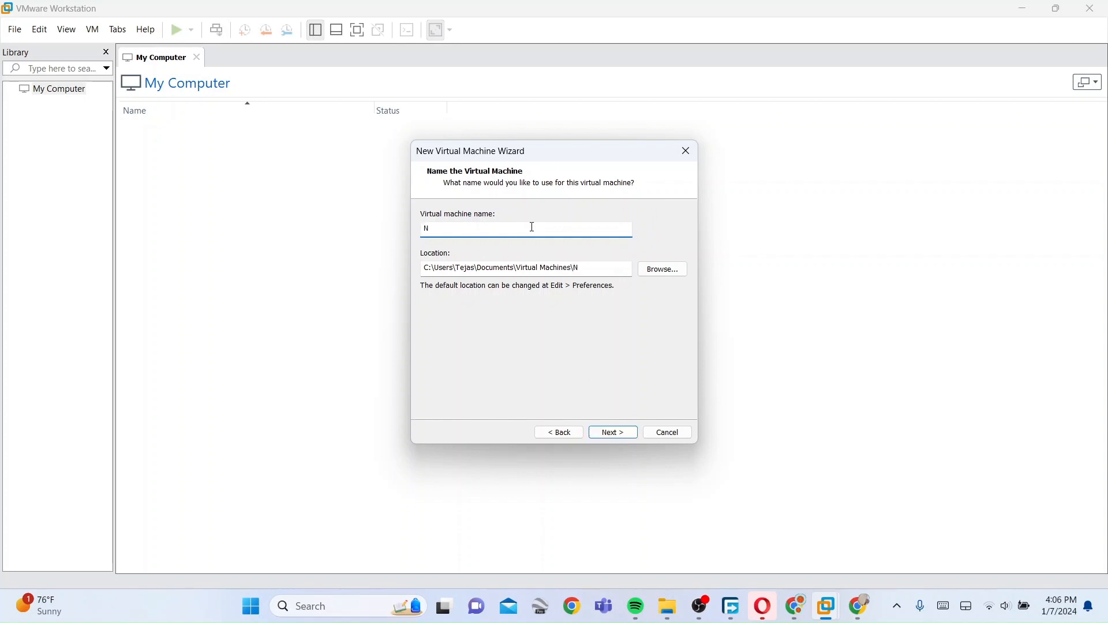
key("BackSpace")
type("Multiboot")
key("Return")
left_click(433, 229)
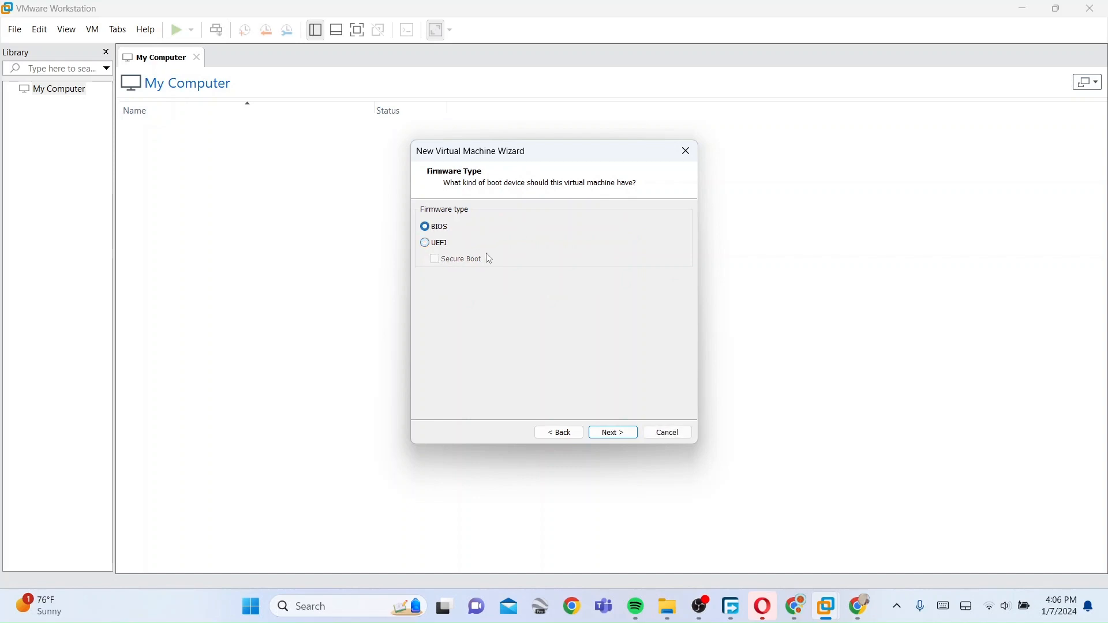
left_click(624, 434)
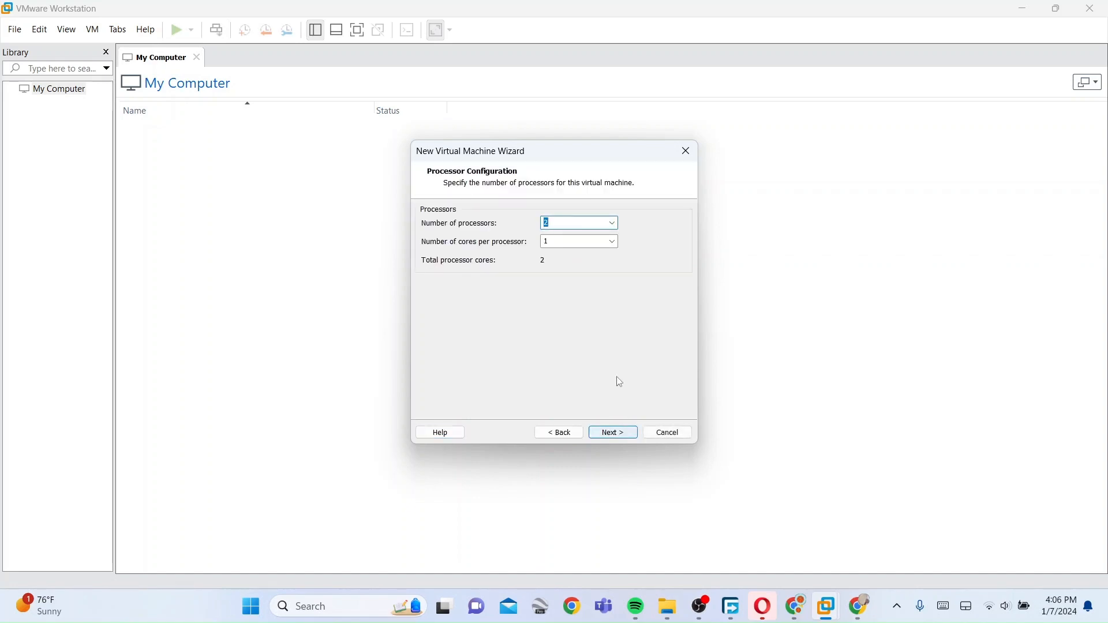
Configure the virtual machine with 1 processor and 2 cores per processor
left_click(614, 226)
left_click(594, 237)
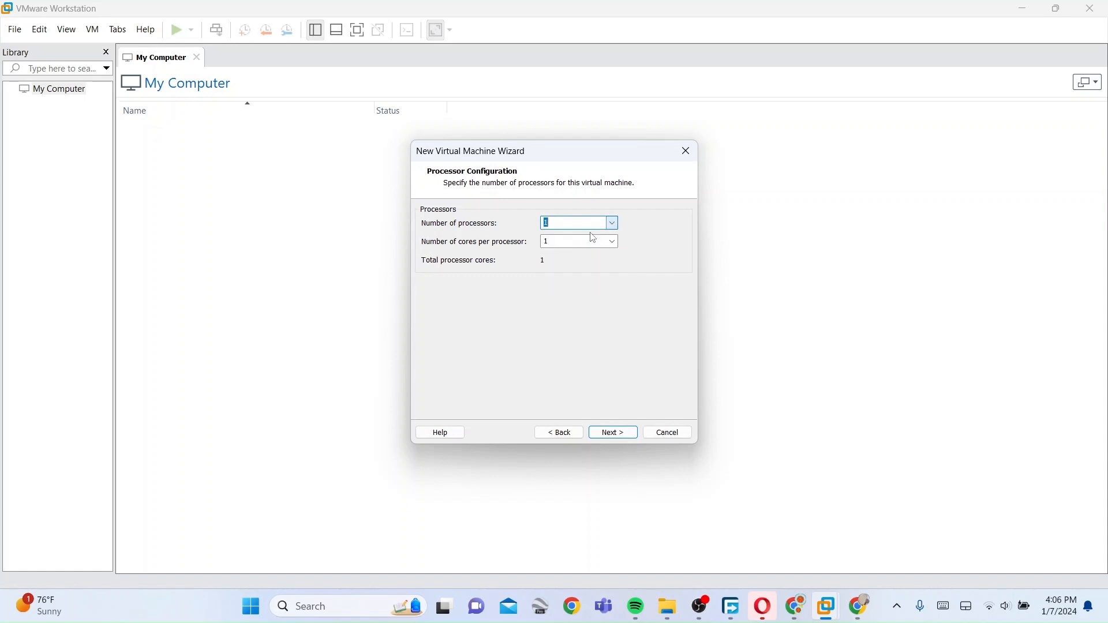
left_click(613, 242)
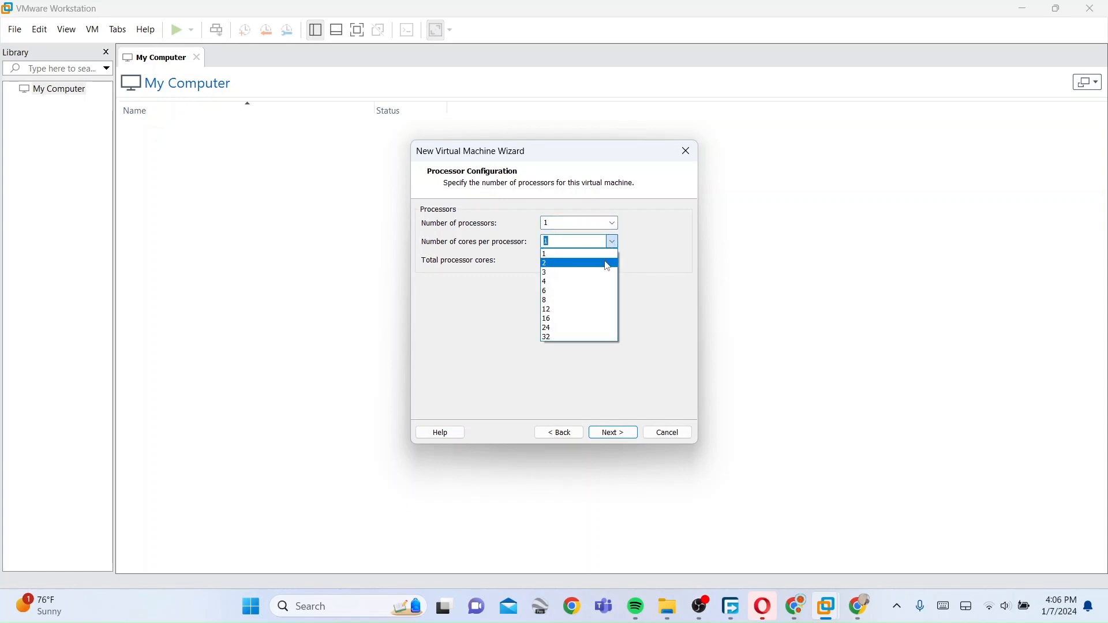
left_click(607, 264)
left_click(618, 432)
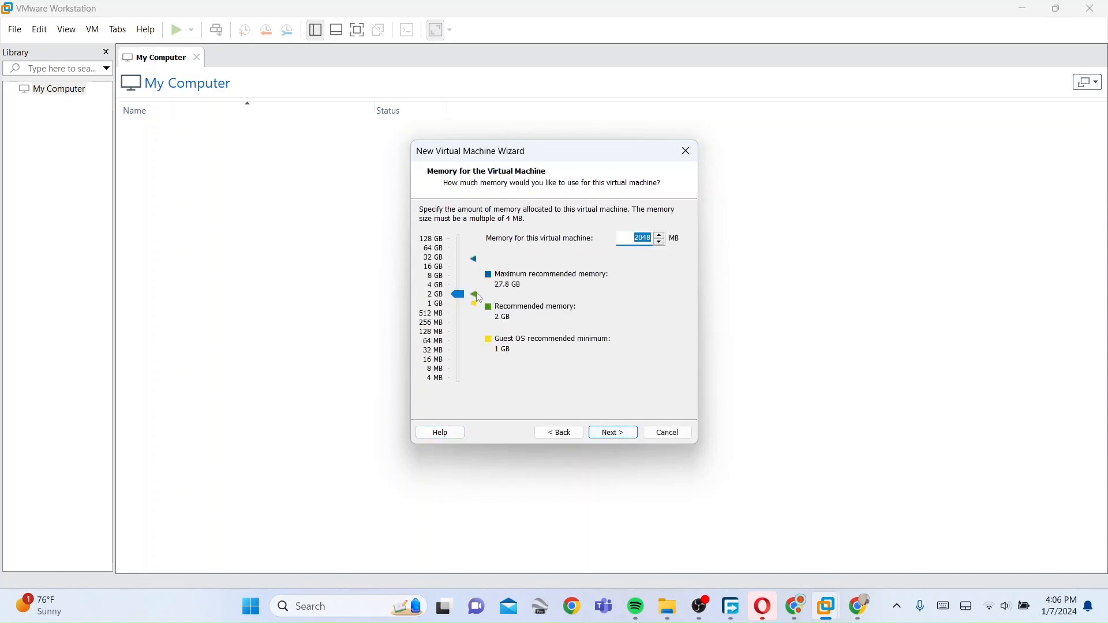
Allocate 8 GB (8192 MB) of memory to the virtual machine and accept NAT as its network type
left_click(439, 276)
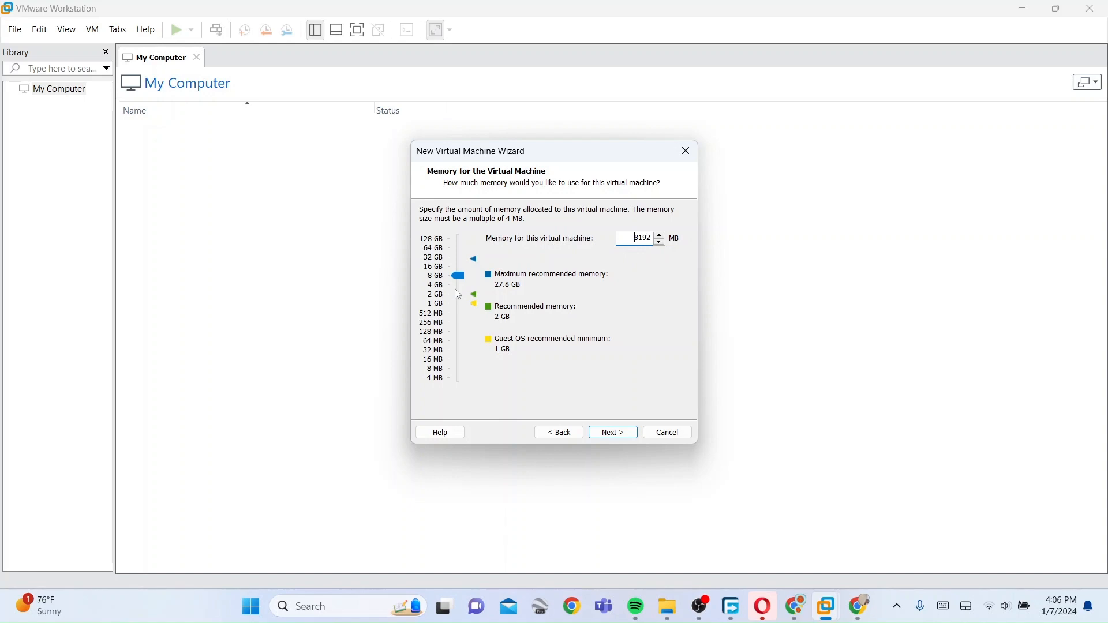
left_click(618, 433)
left_click(618, 433)
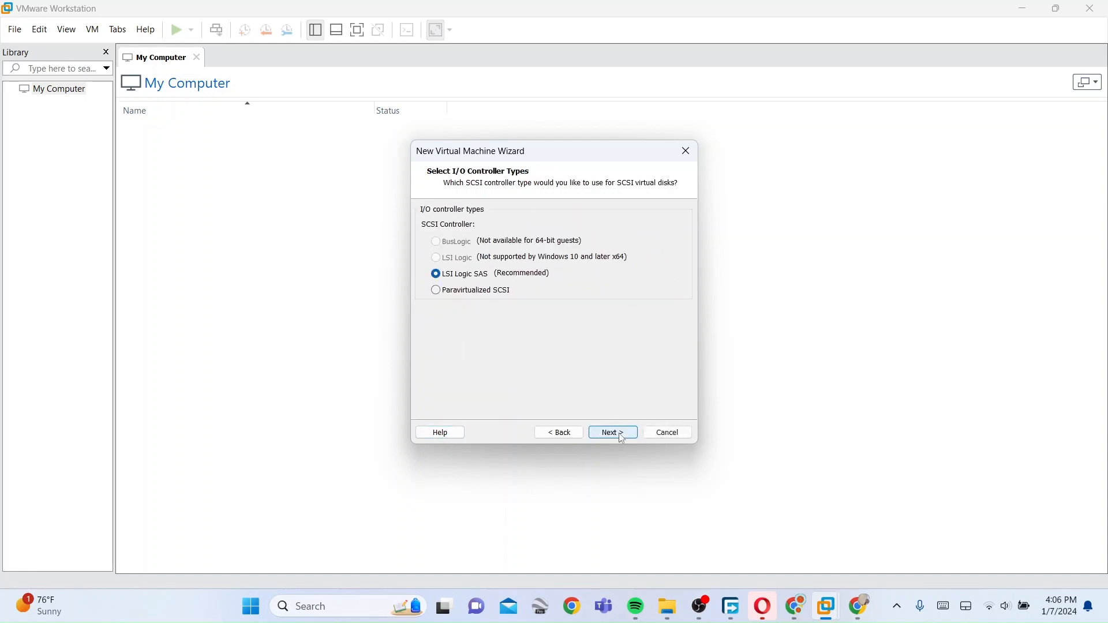
Accept the LSI Logic SAS controller and choose to create a new virtual disk of type IDE
left_click(619, 436)
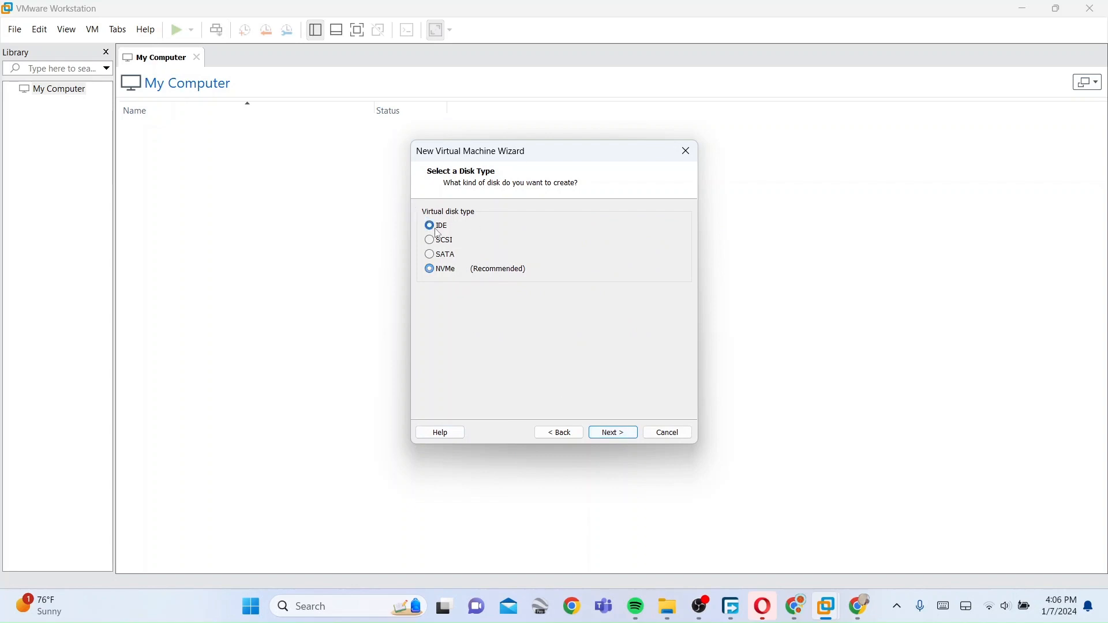
left_click(613, 432)
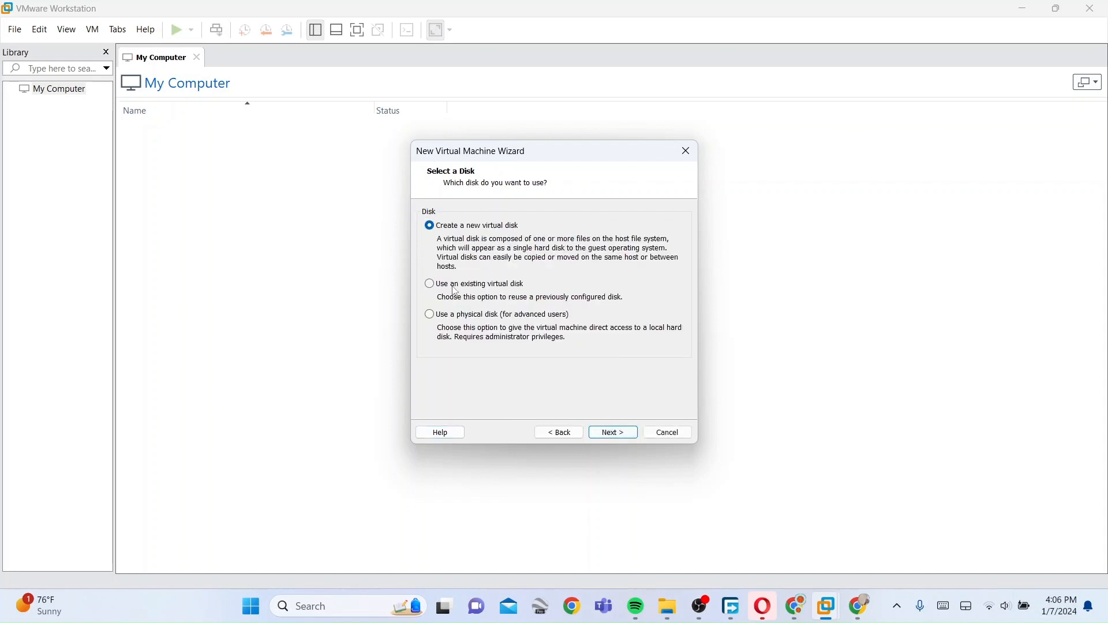
left_click(613, 433)
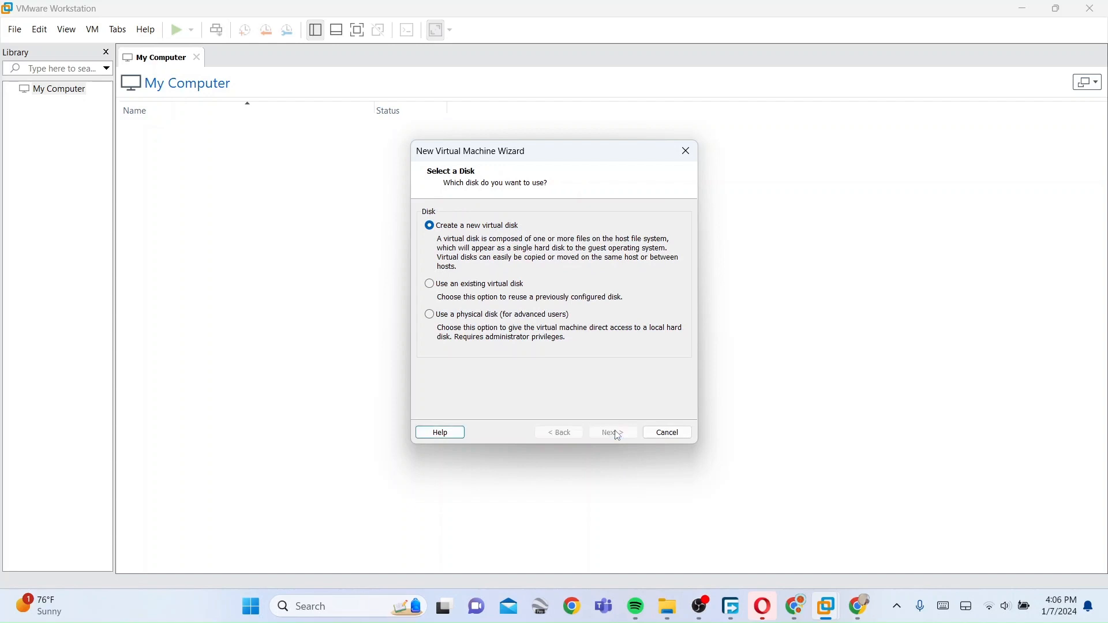
Set the maximum disk size to 400 GB, store the disk as a single file, and finish creating the virtual machine
key("BackSpace")
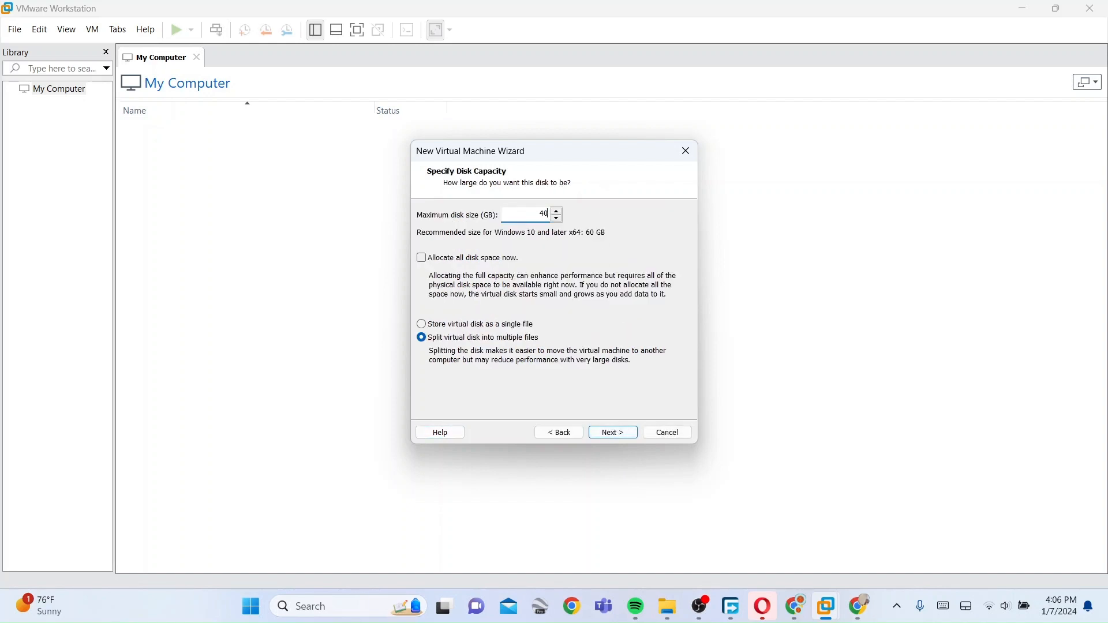
left_click(435, 324)
left_click(614, 432)
left_click(614, 433)
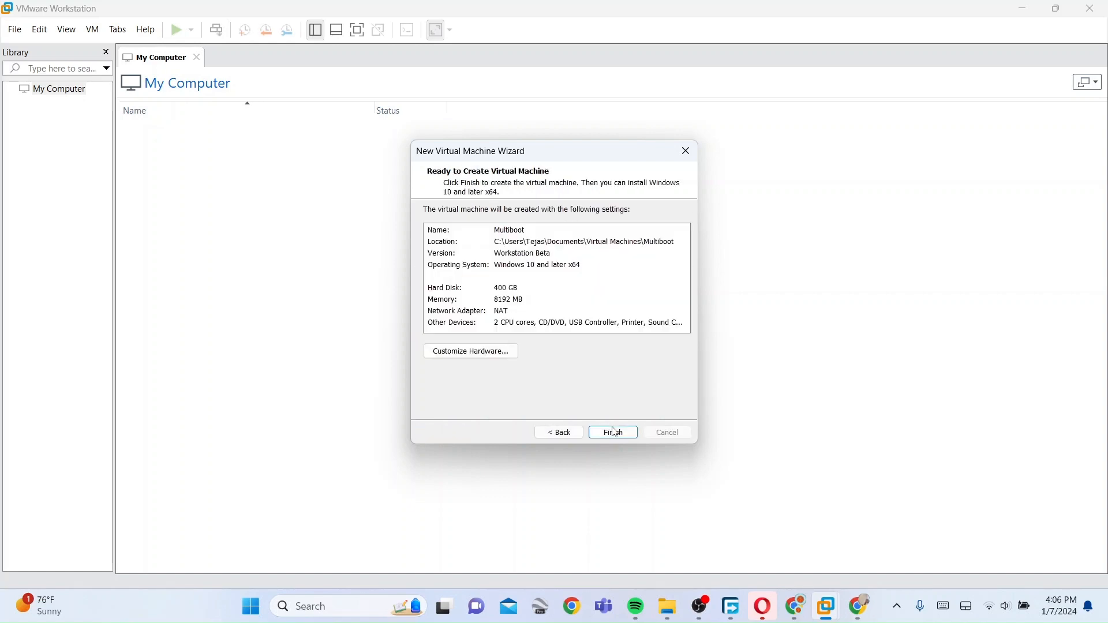
left_click(615, 432)
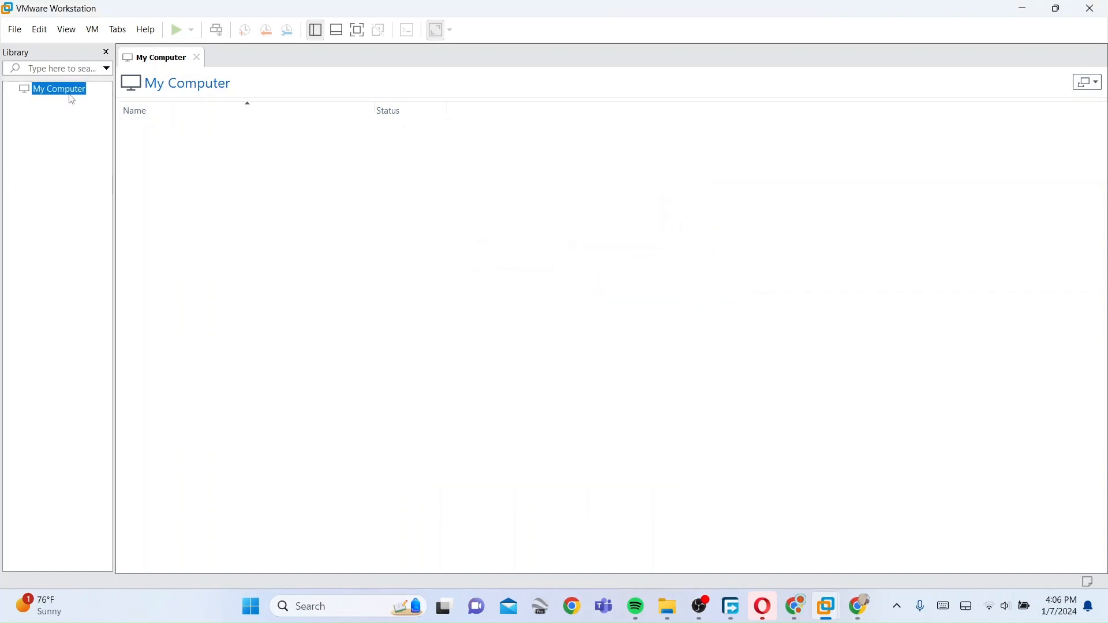
Enable stretch mode with the Free stretch option in the Multiboot machine's display settings
left_click(254, 125)
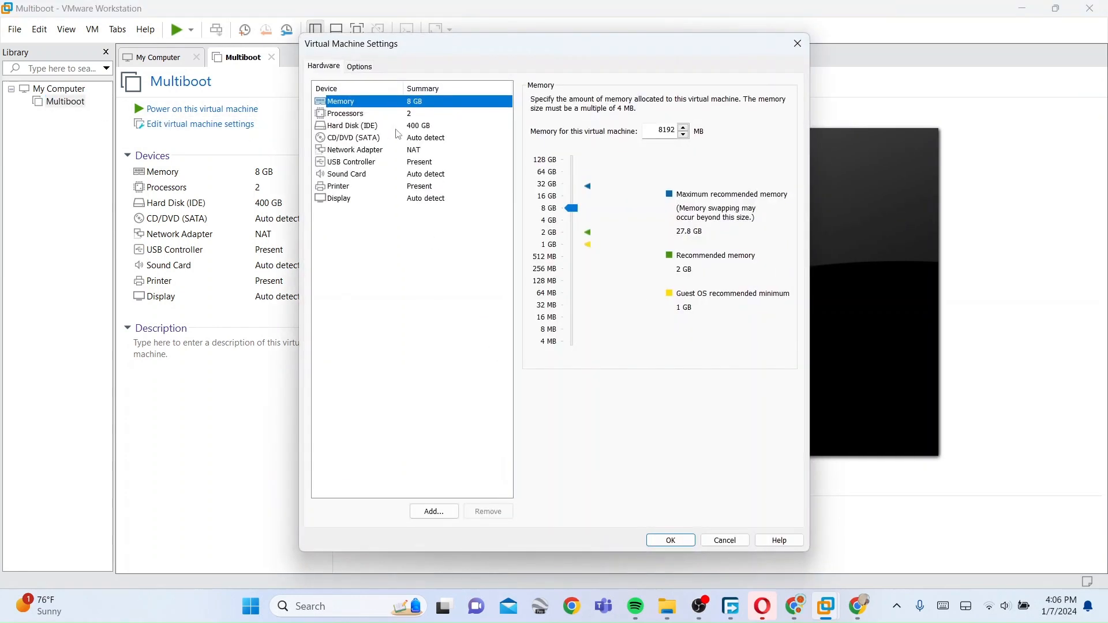
left_click(455, 199)
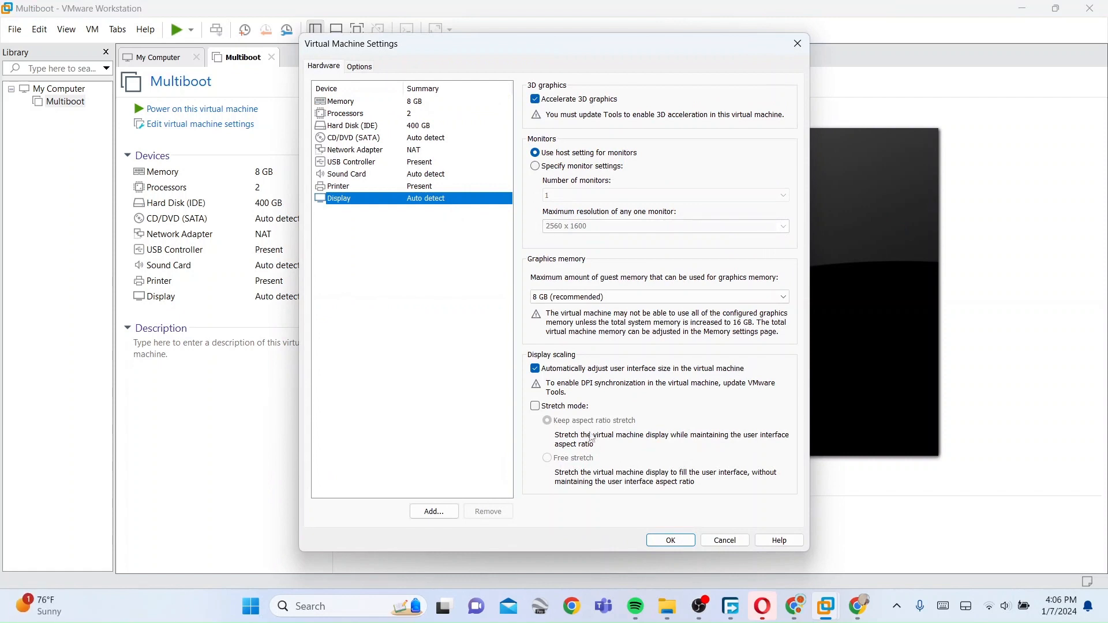
left_click(558, 406)
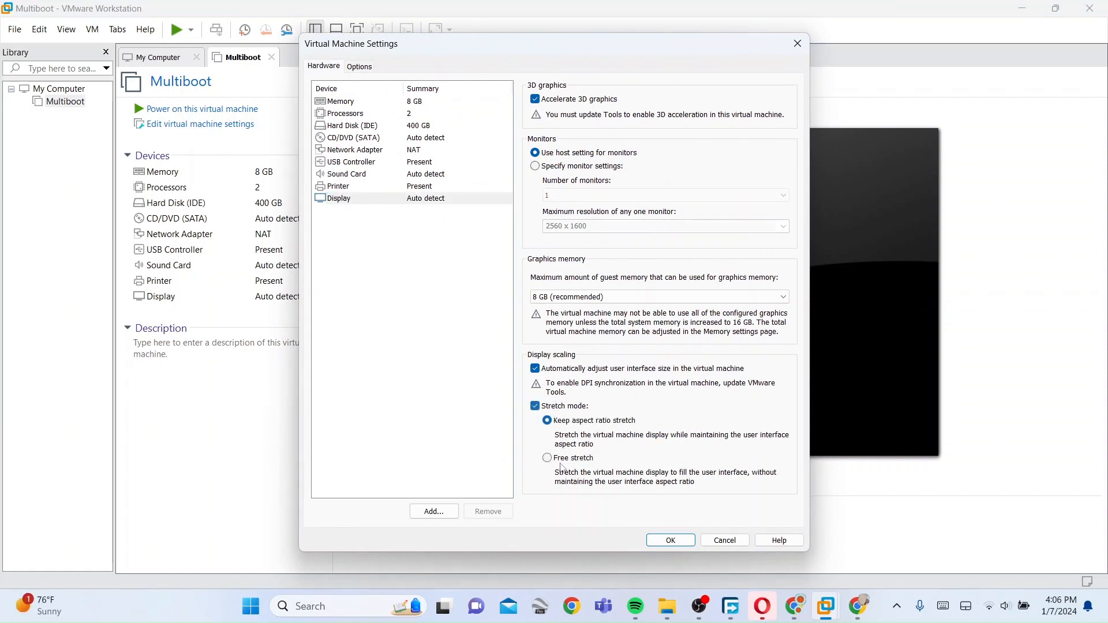
left_click(549, 458)
Attach the Windows 11 new iso image from C:\Tech\ISO Heaven to the virtual CD/DVD drive and save the machine settings
left_click(420, 141)
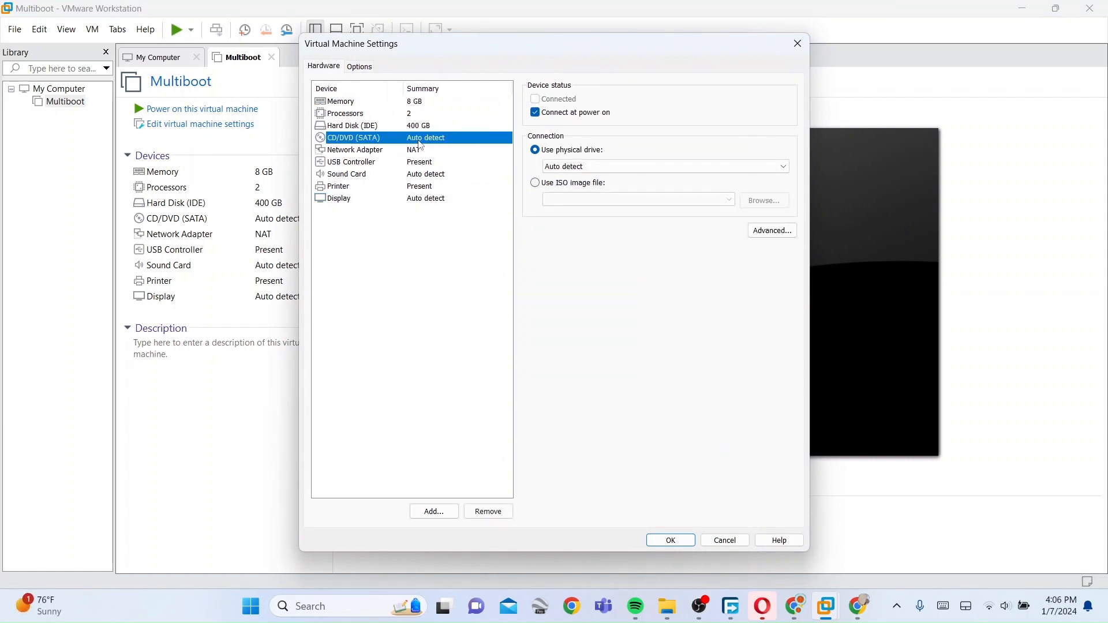
left_click(594, 185)
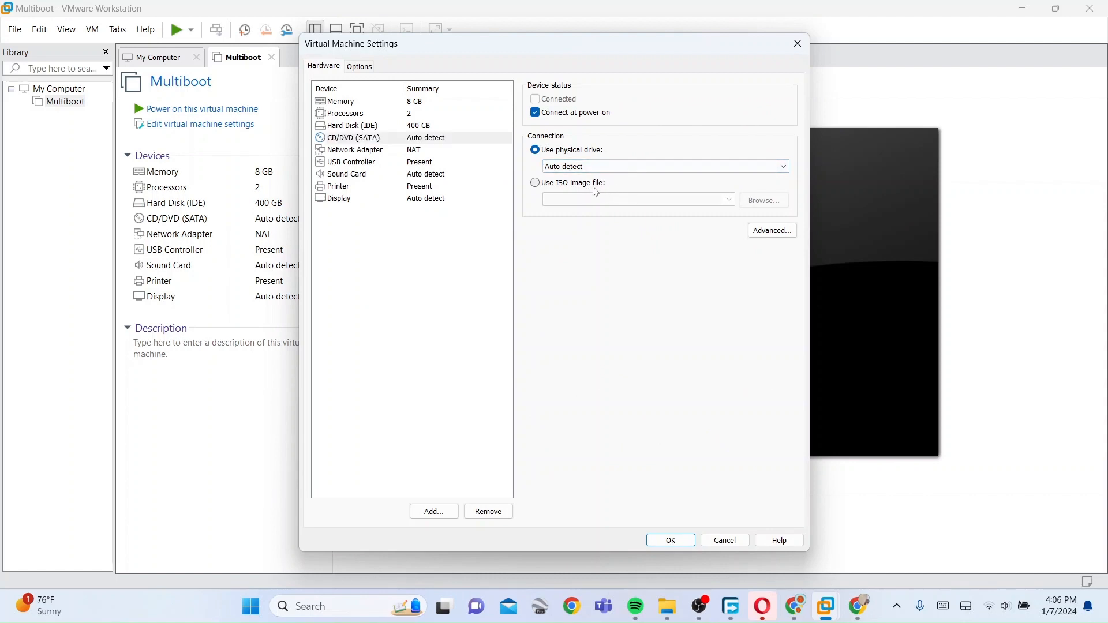
left_click(765, 201)
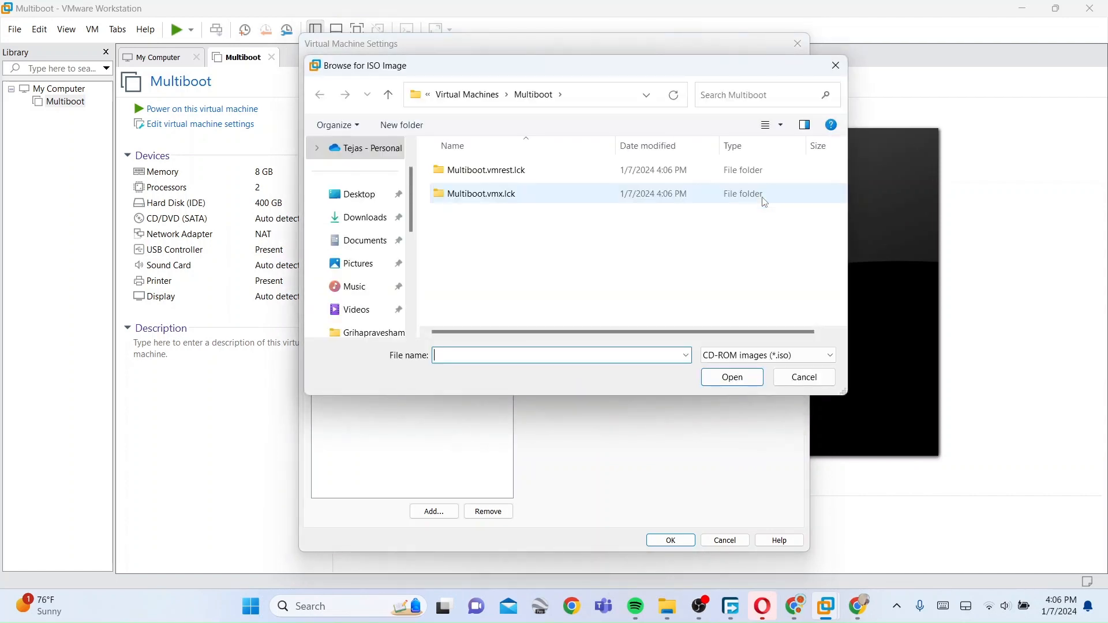
scroll(366, 254, "down", 5)
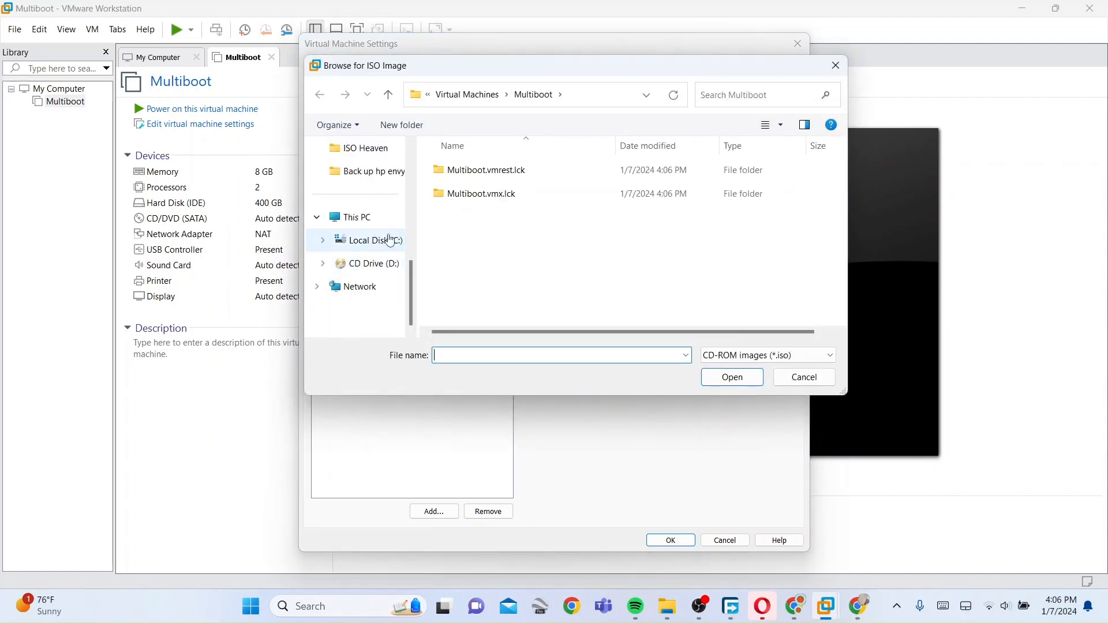
left_click(384, 246)
scroll(569, 269, "down", 3)
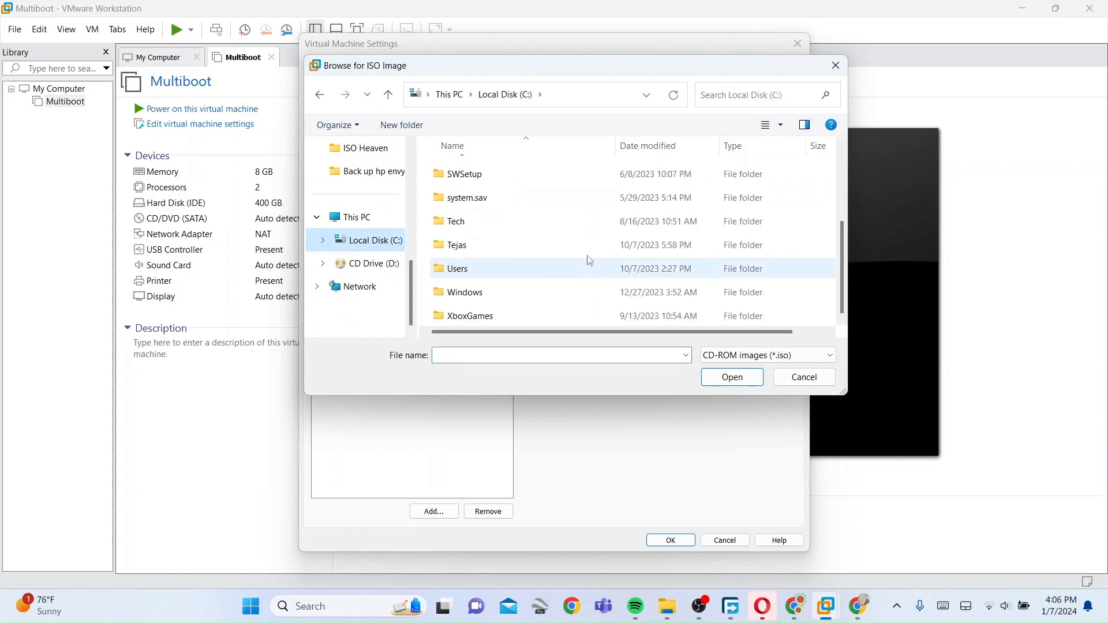
double_click(492, 222)
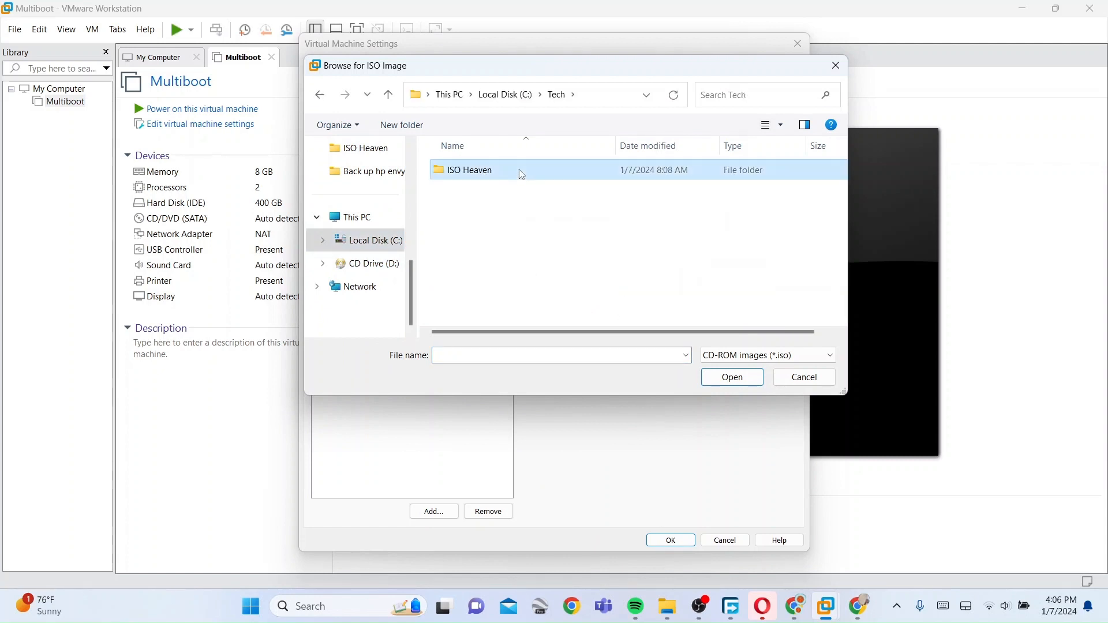
double_click(522, 174)
key("ctrl+shift+5")
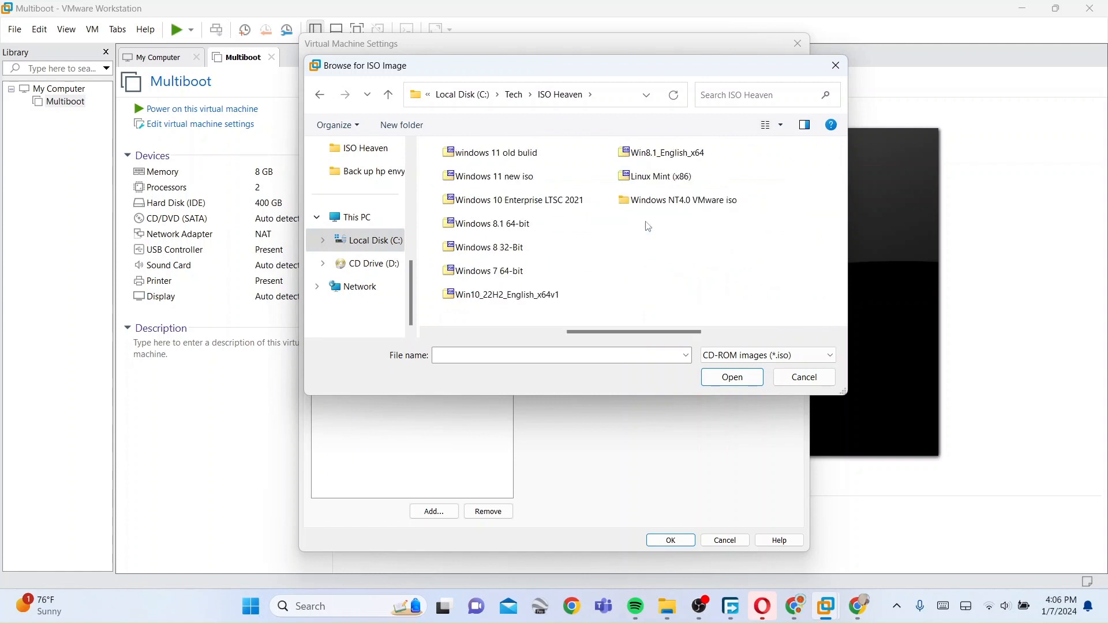
scroll(648, 226, "left", 2)
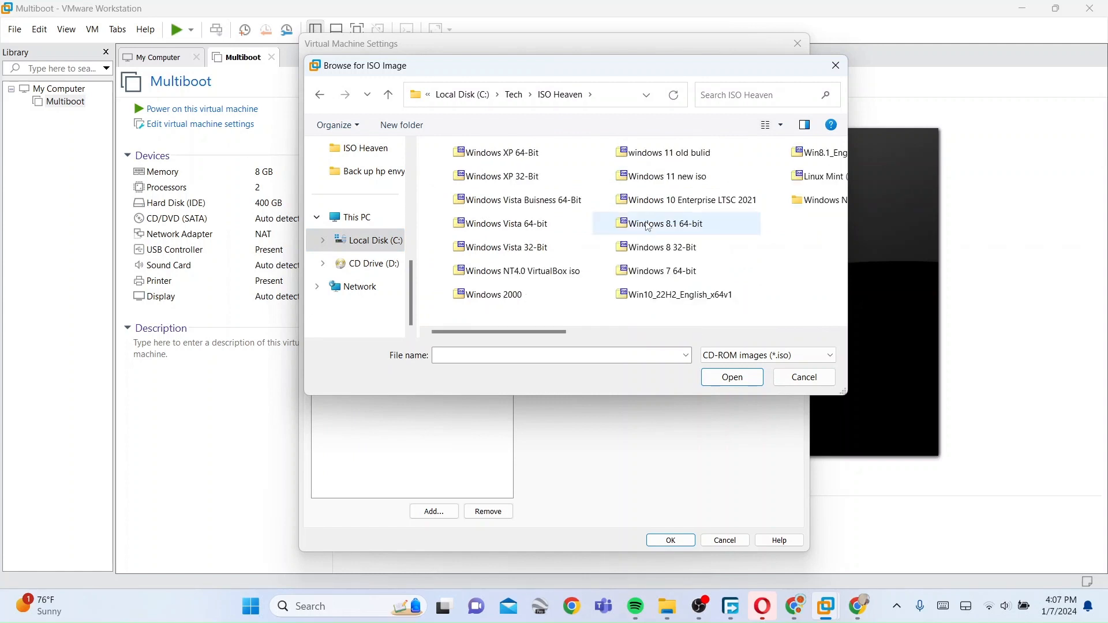
double_click(725, 184)
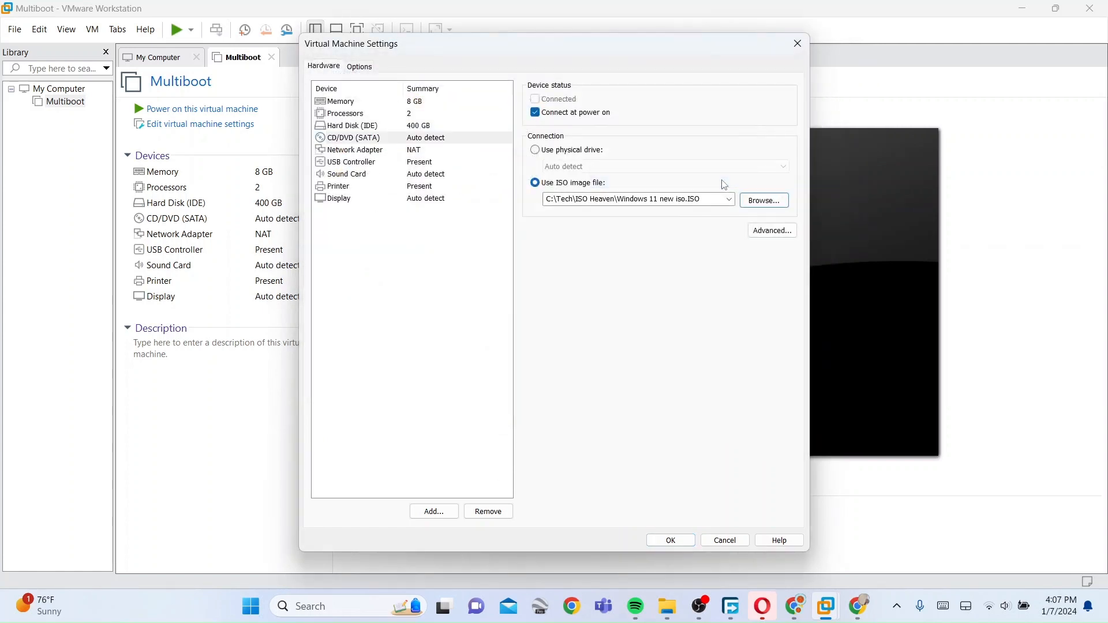
left_click(675, 542)
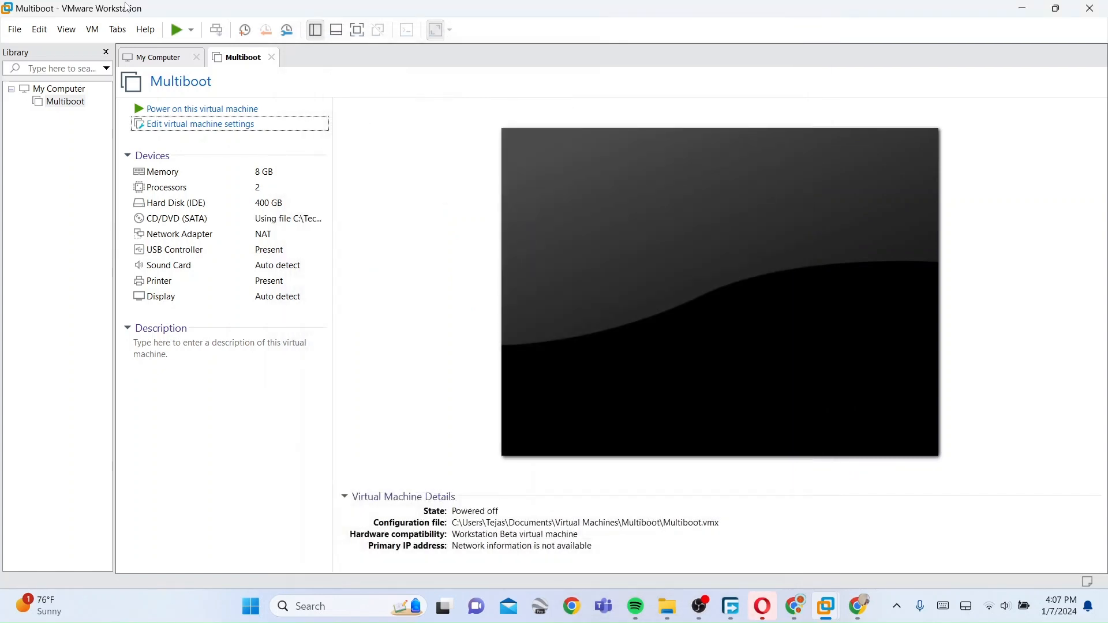
Power on the Multiboot machine into its firmware setup, dismiss the installation hint, and direct input to the guest
left_click(191, 30)
left_click(146, 188)
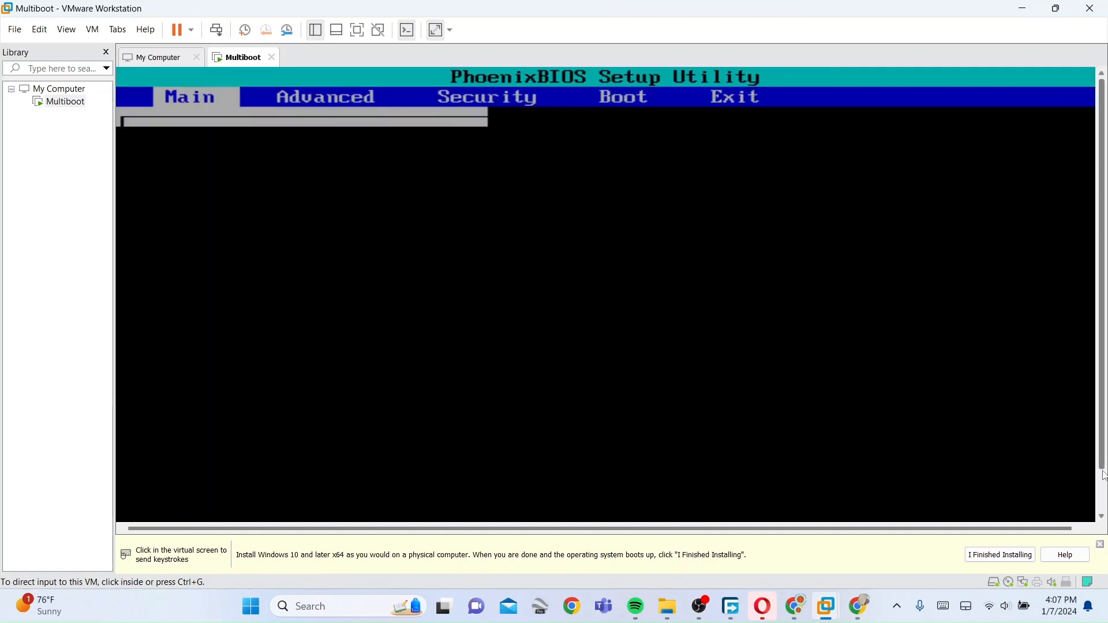
left_click(1100, 544)
left_click(903, 394)
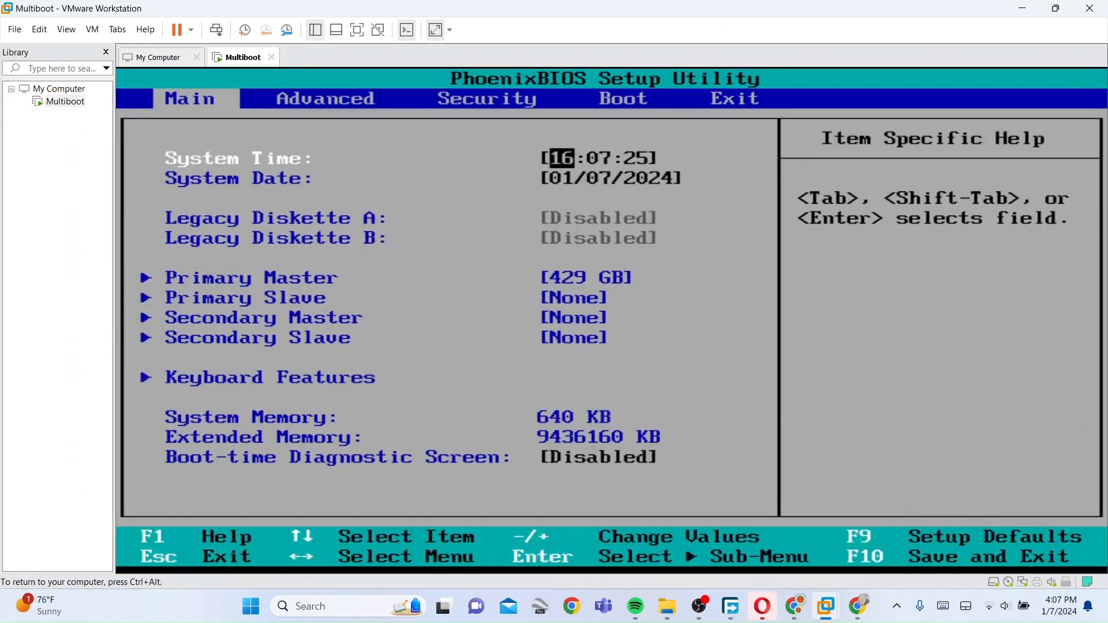
Move CD-ROM Drive to the top of the BIOS boot order and exit setup saving the changes
key("Right")
key("Right")
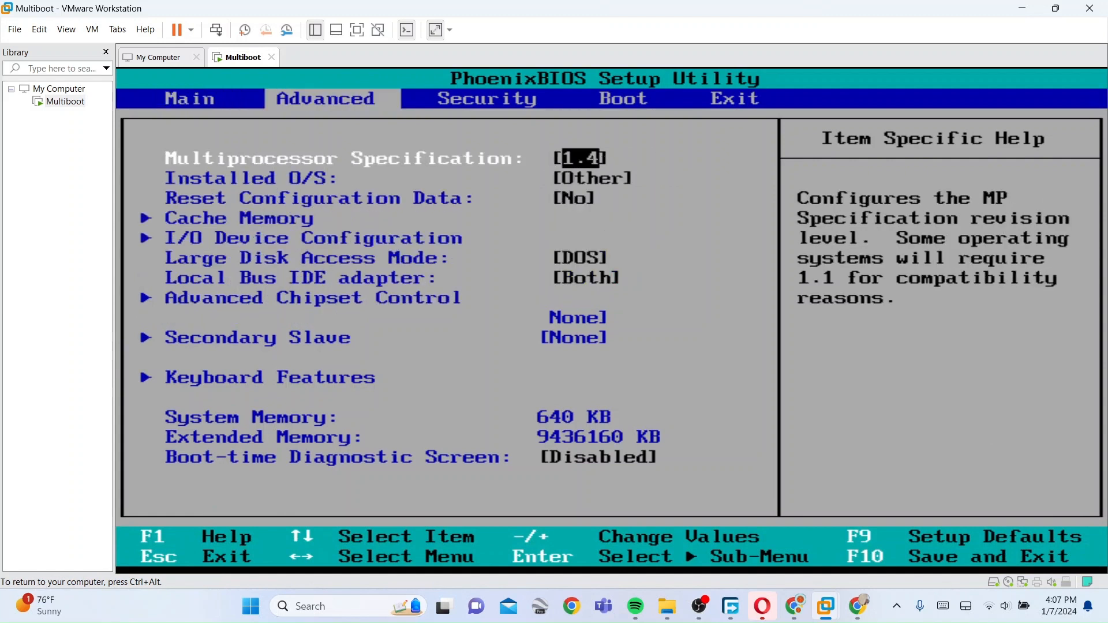
key("Right")
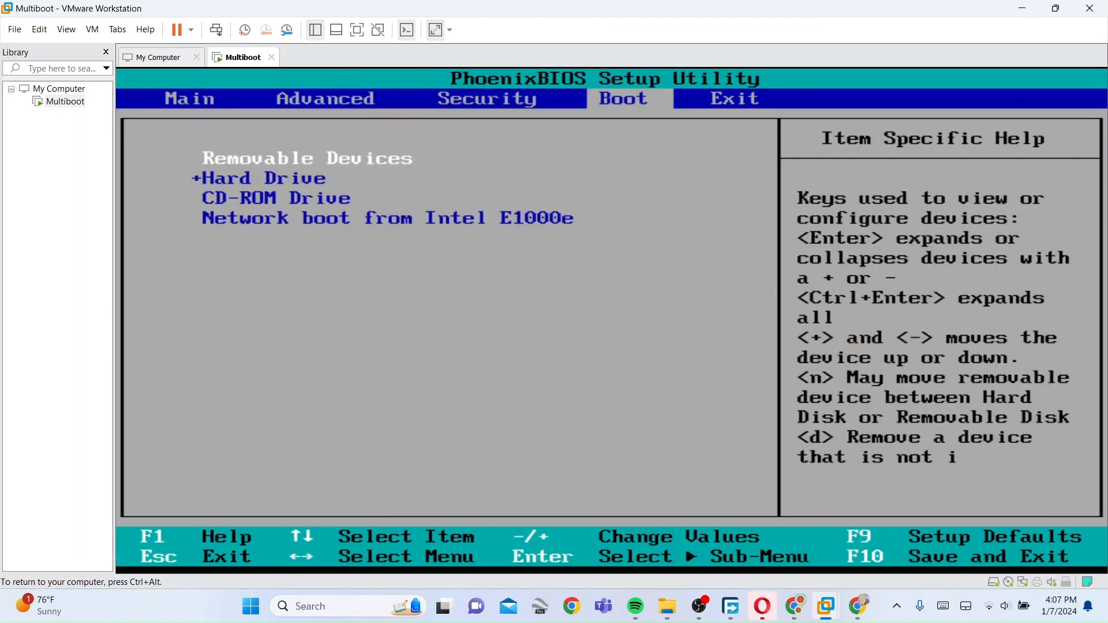
key("Down")
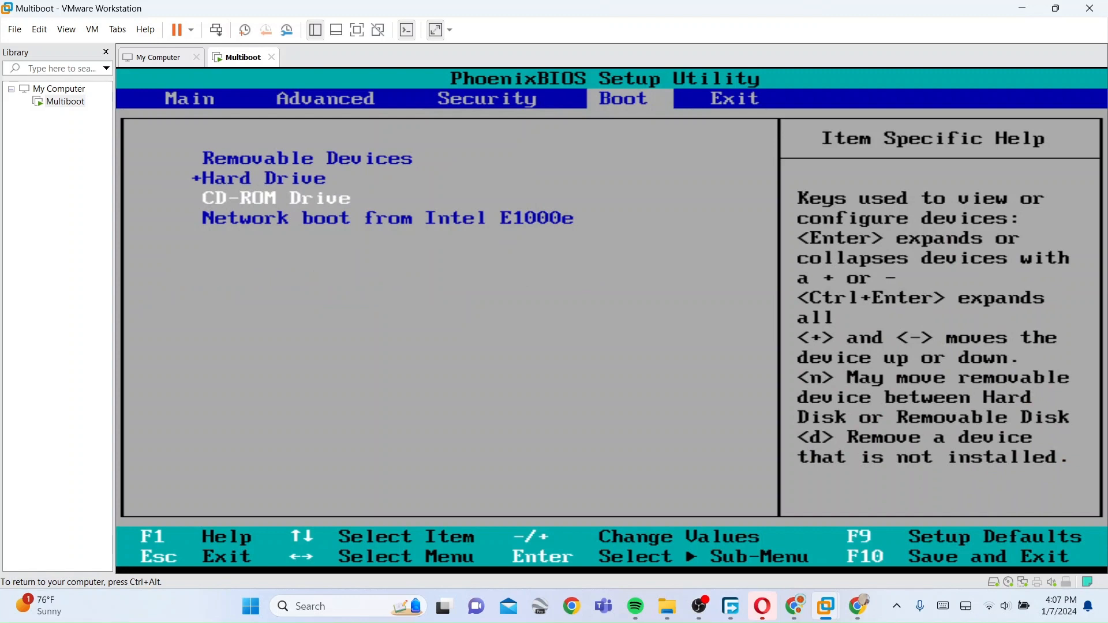
key("plus")
key("plus")
key("Right")
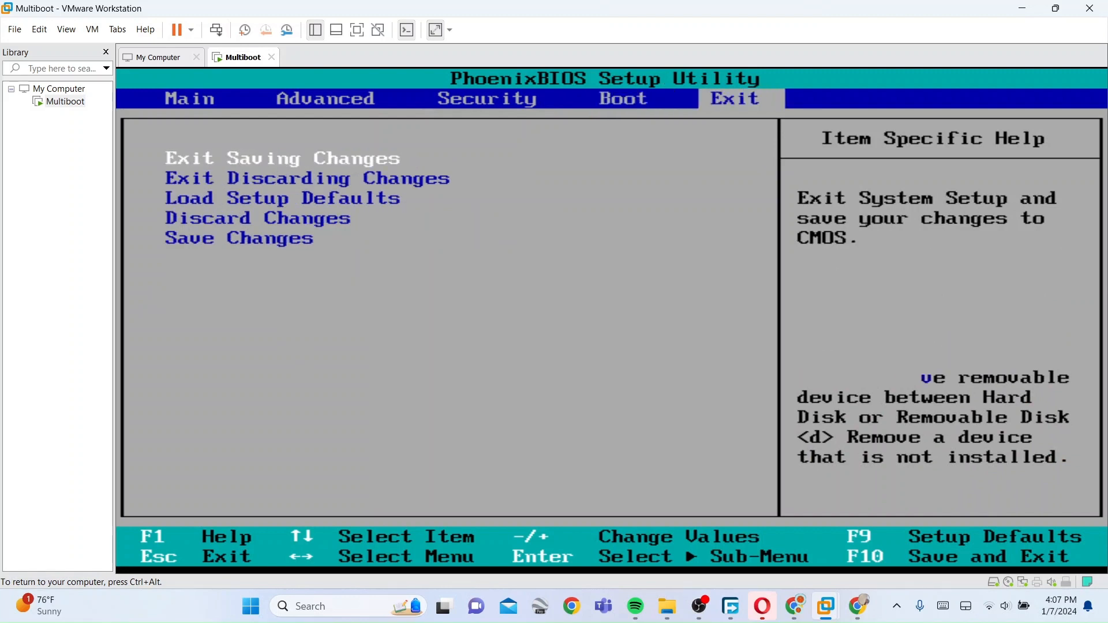
key("Return")
key("Return")
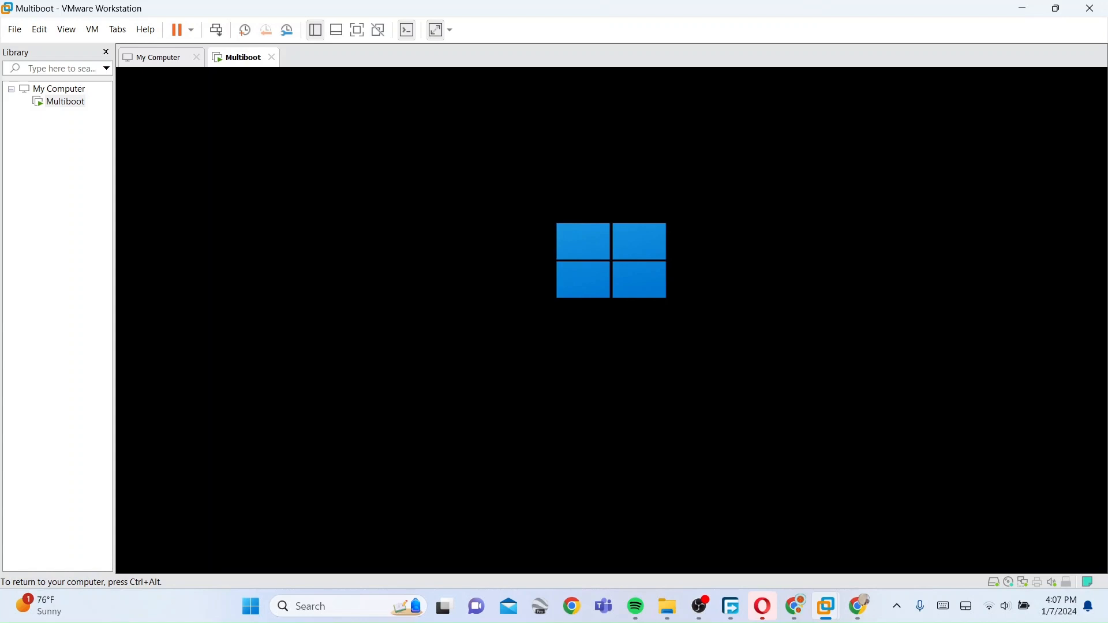
key("ctrl+alt")
left_click(704, 615)
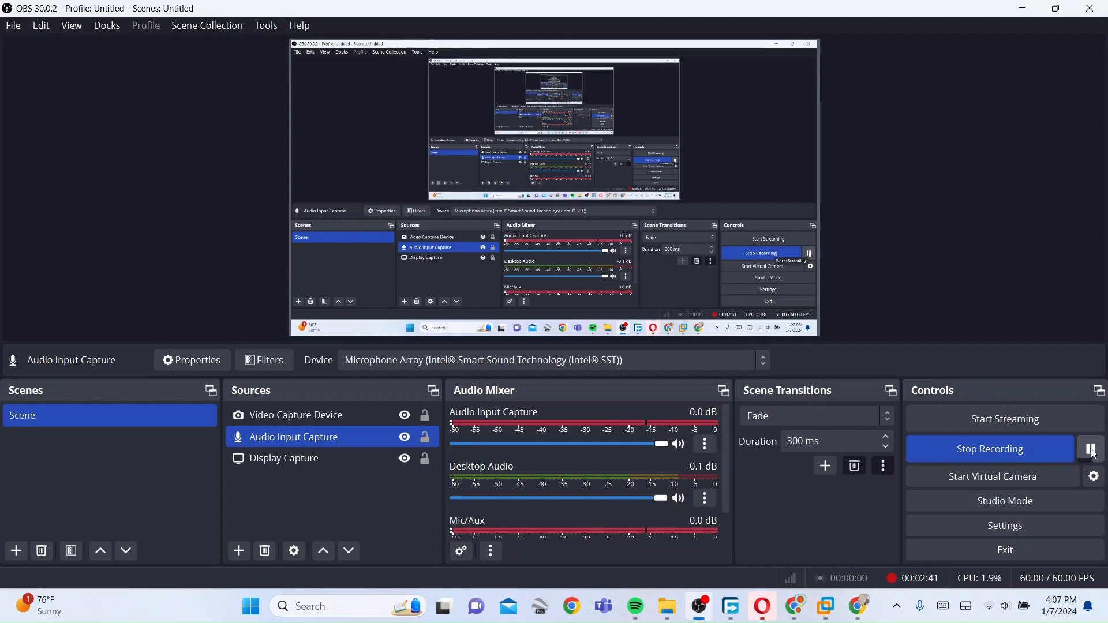
left_click(1091, 449)
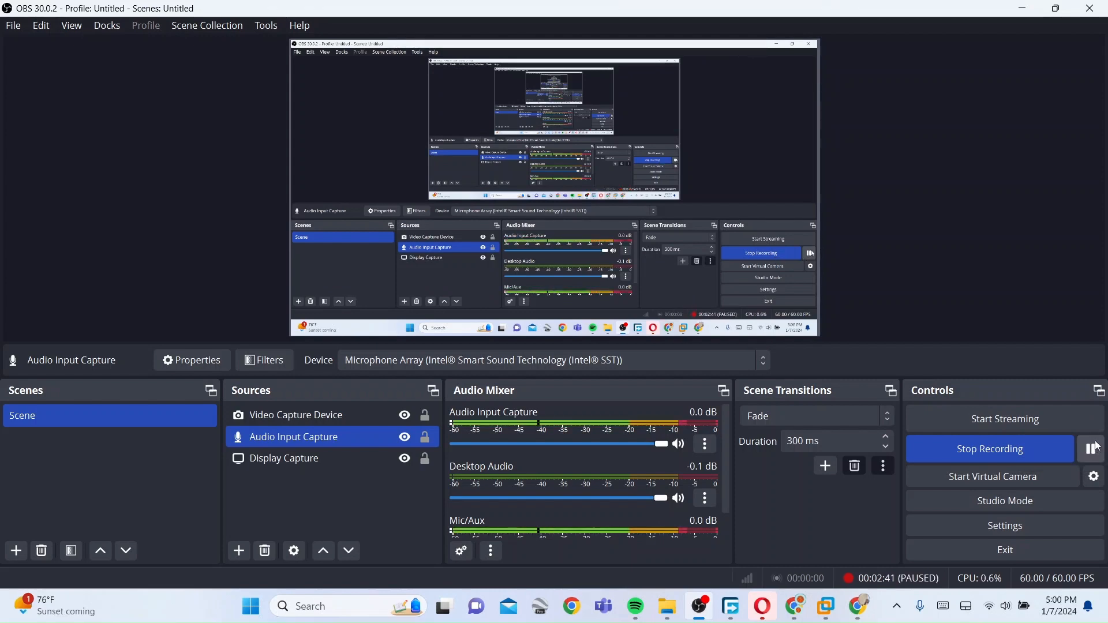
left_click(1090, 450)
left_click(1022, 8)
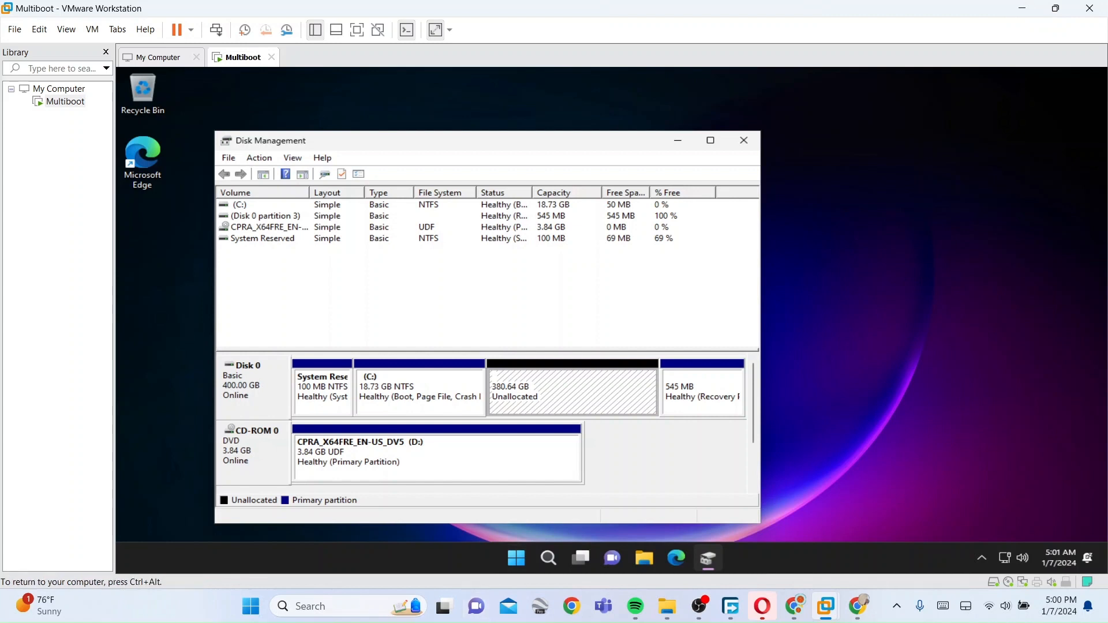
Set up a new simple volume in Disk 0's unallocated space with the full 389774 MB and drive letter E
right_click(591, 405)
left_click(646, 409)
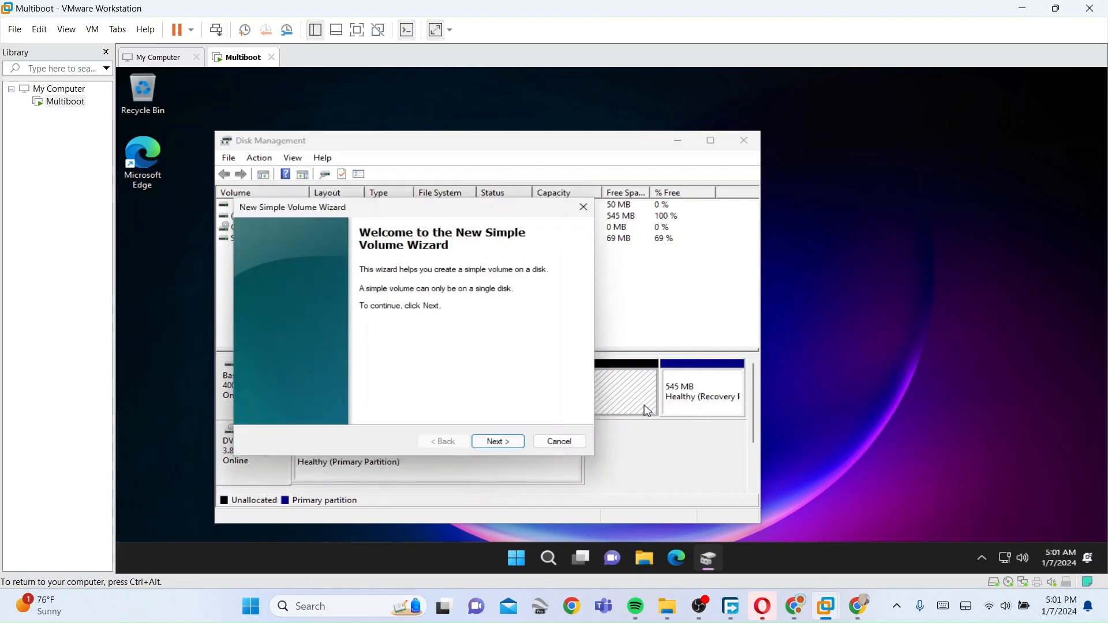
left_click(500, 443)
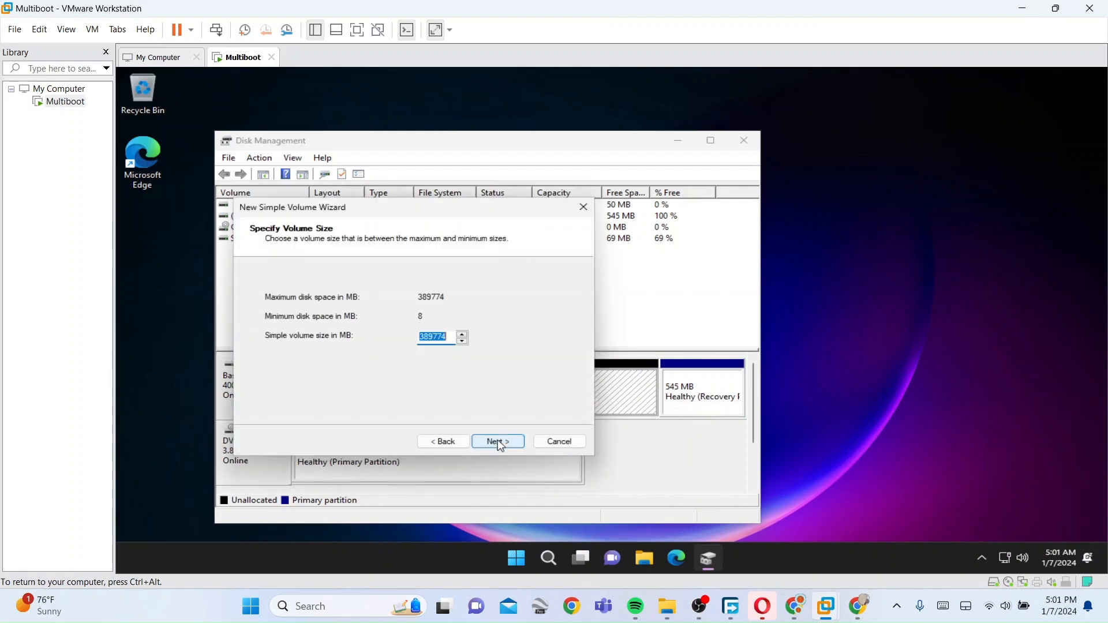
left_click(500, 444)
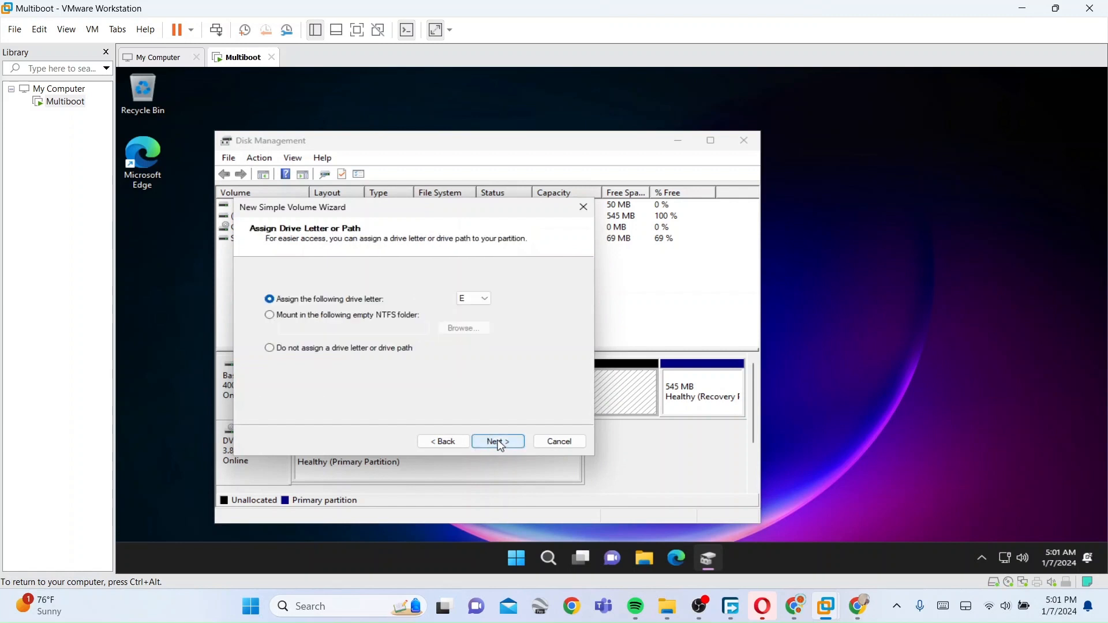
left_click(446, 443)
left_click(499, 444)
left_click(499, 443)
Label the new volume Windows10, keep the NTFS quick format, and finish creating it
double_click(444, 363)
key("ctrl+a")
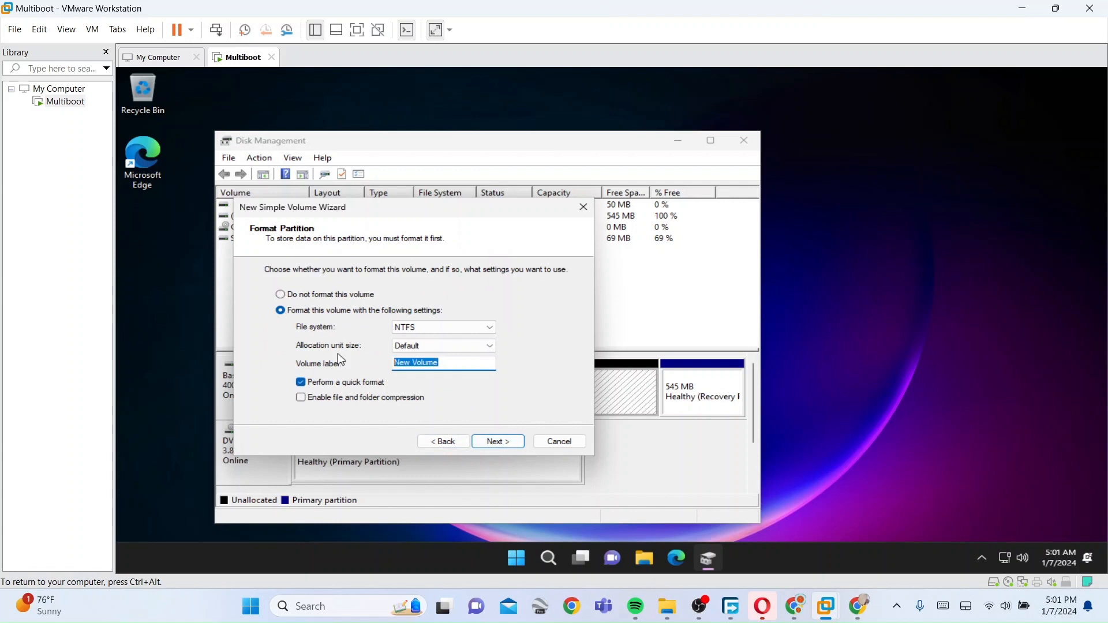
key("BackSpace")
type("Windows10")
left_click(500, 444)
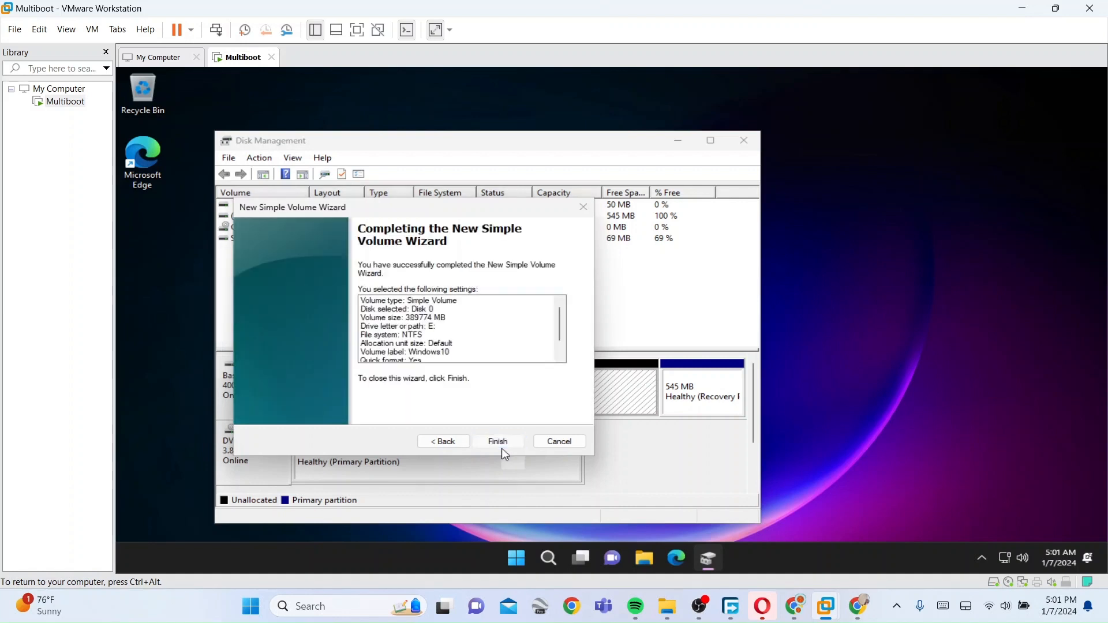
left_click(501, 448)
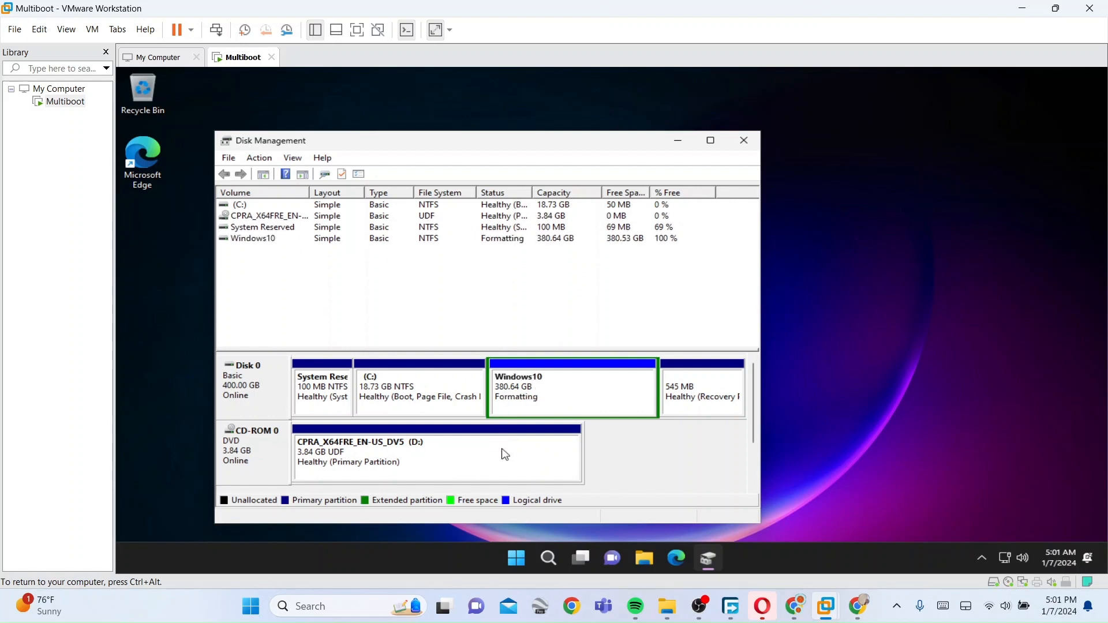
Rename the C: volume as Windows 11 in its properties
left_click(442, 381)
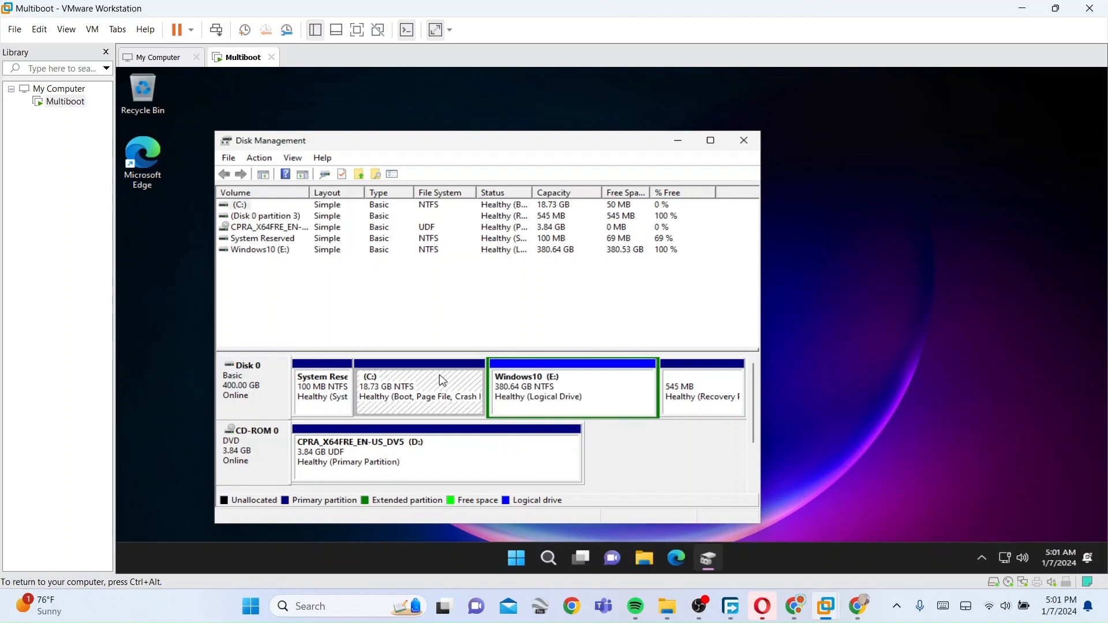
right_click(442, 379)
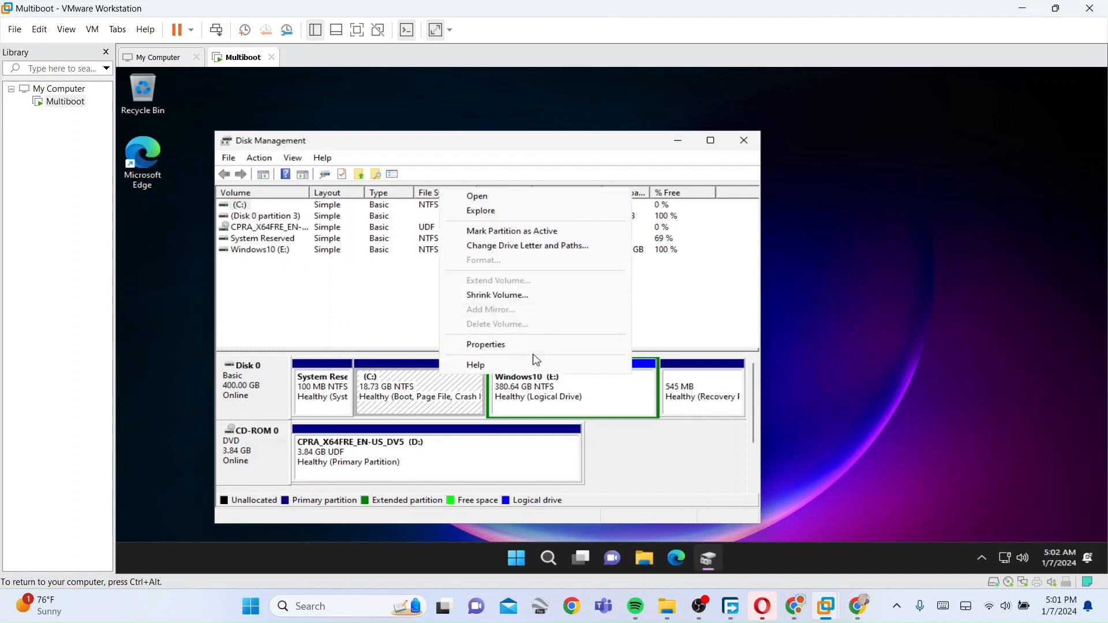
left_click(526, 344)
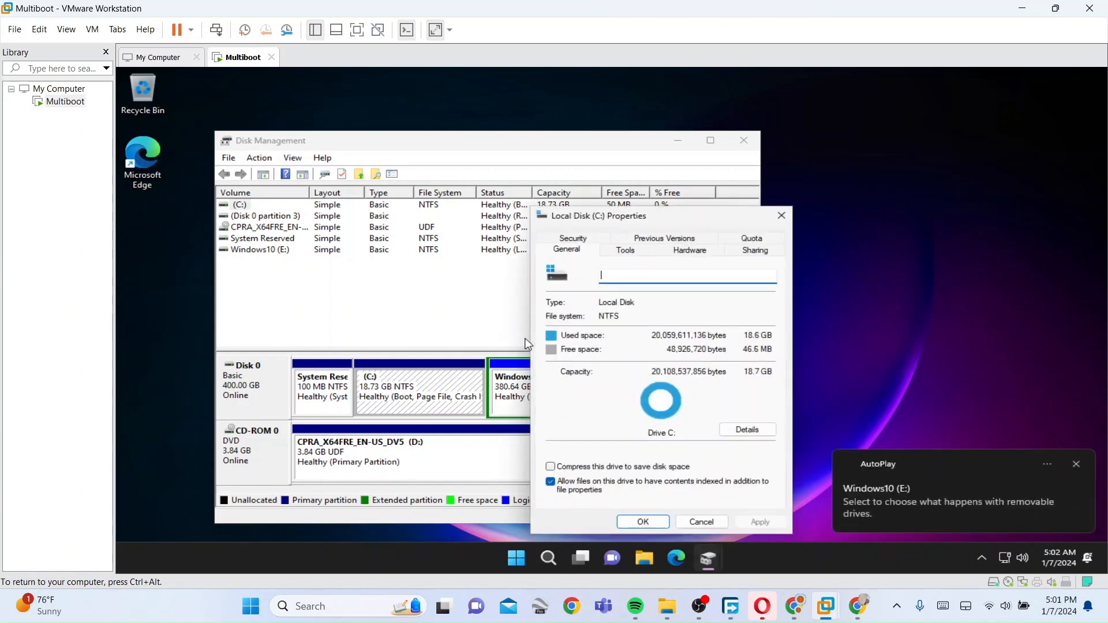
type("Windows 11")
left_click(648, 525)
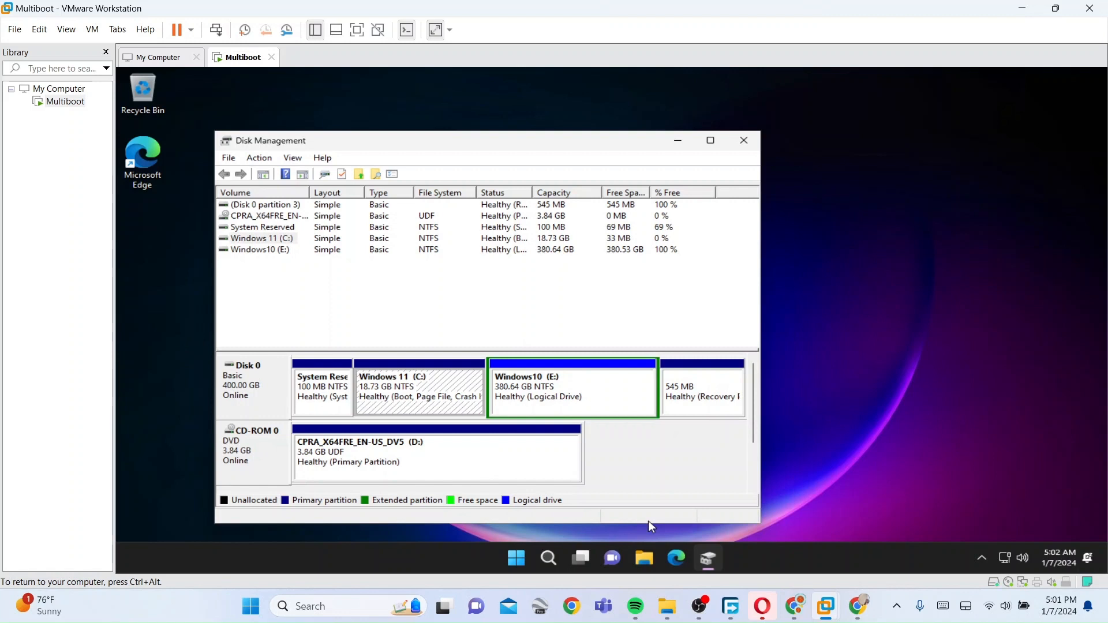
Attach the Windows 10 Enterprise LTSC 2021 image from C:\Tech\ISO Heaven to the virtual CD/DVD drive and save the machine settings
key("ctrl+alt")
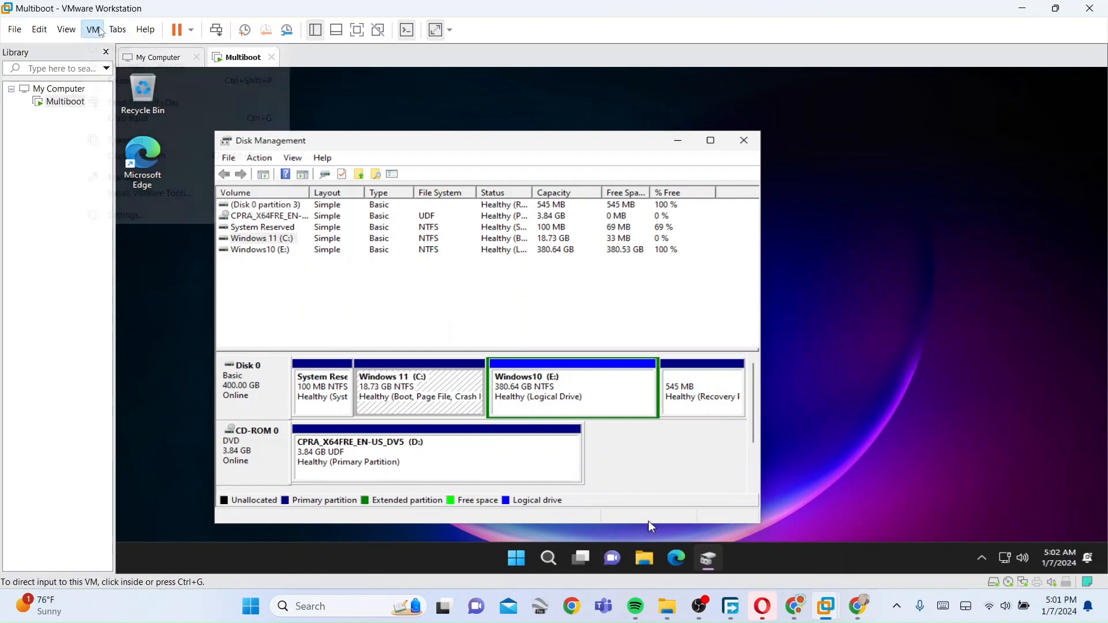
left_click(92, 30)
left_click(184, 219)
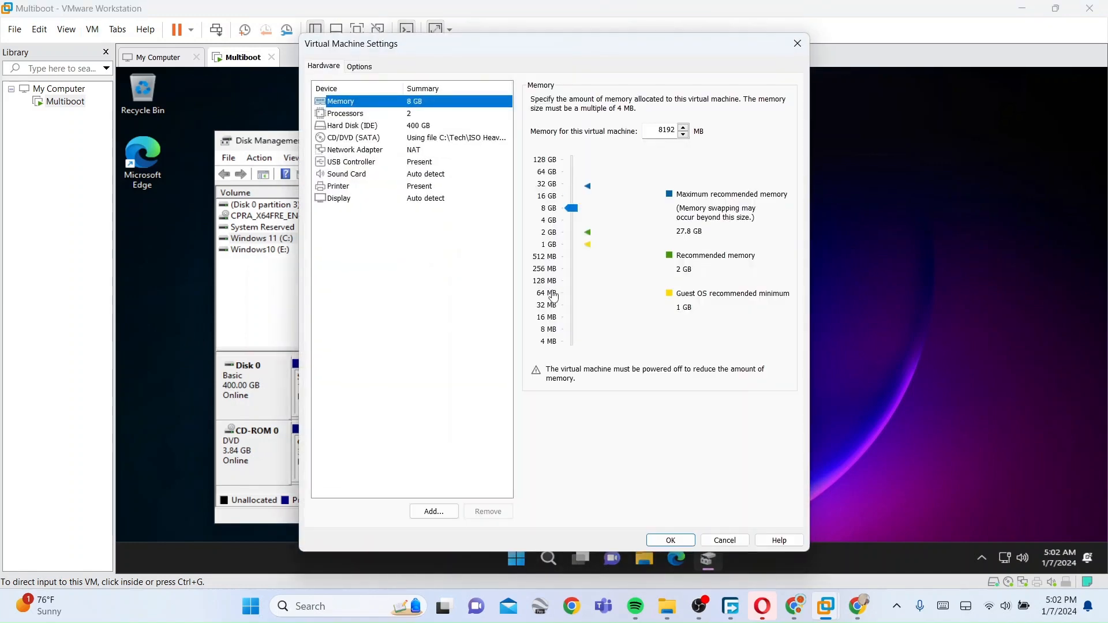
left_click(470, 139)
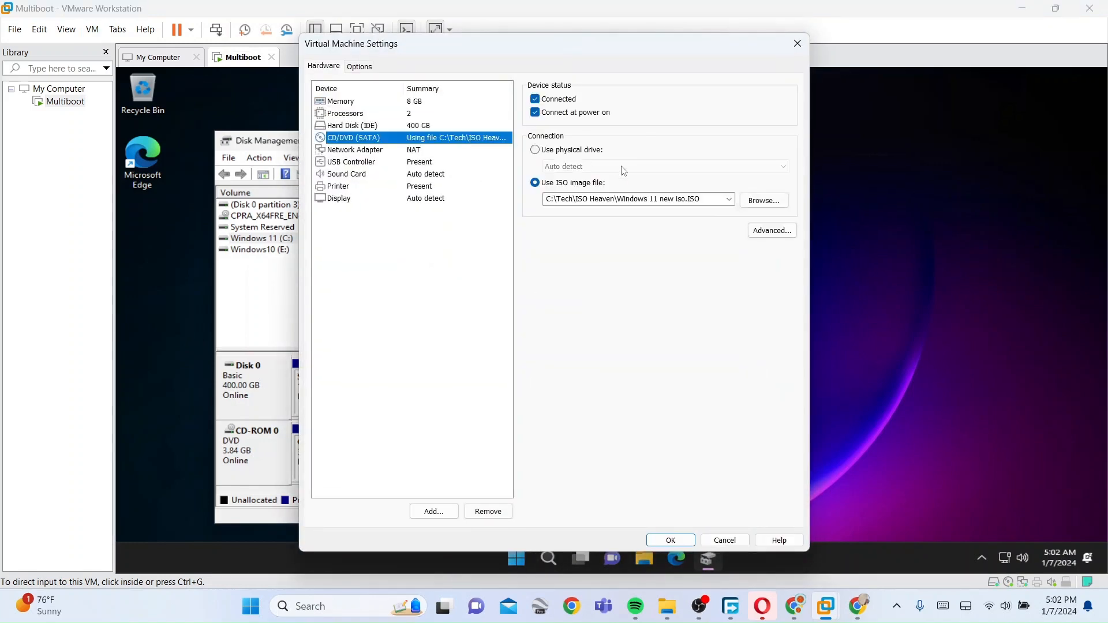
left_click(777, 202)
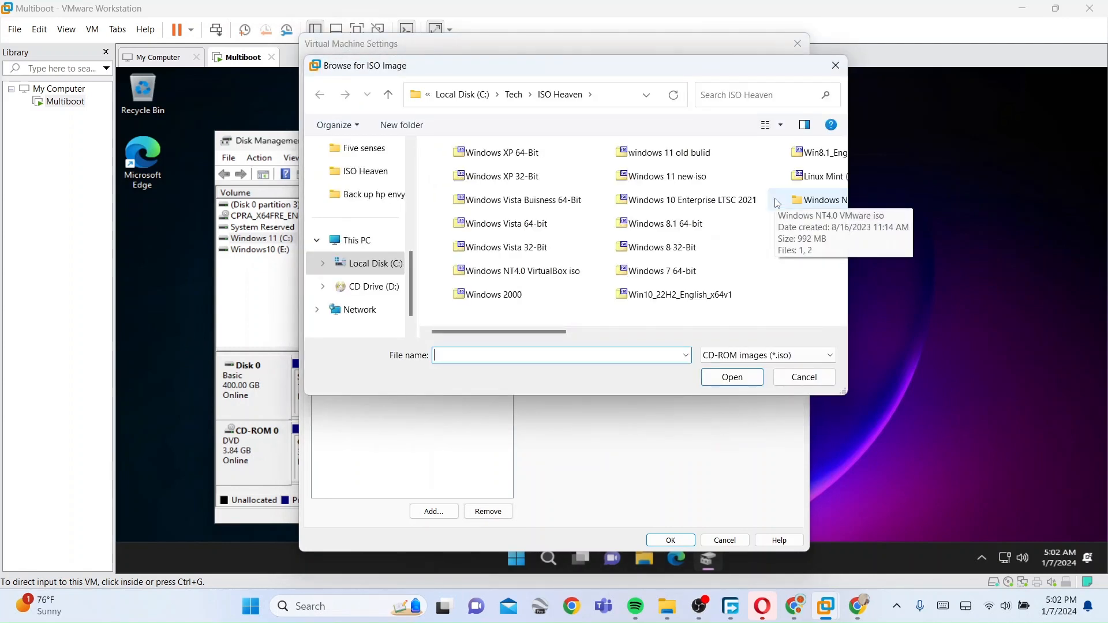
left_click(708, 202)
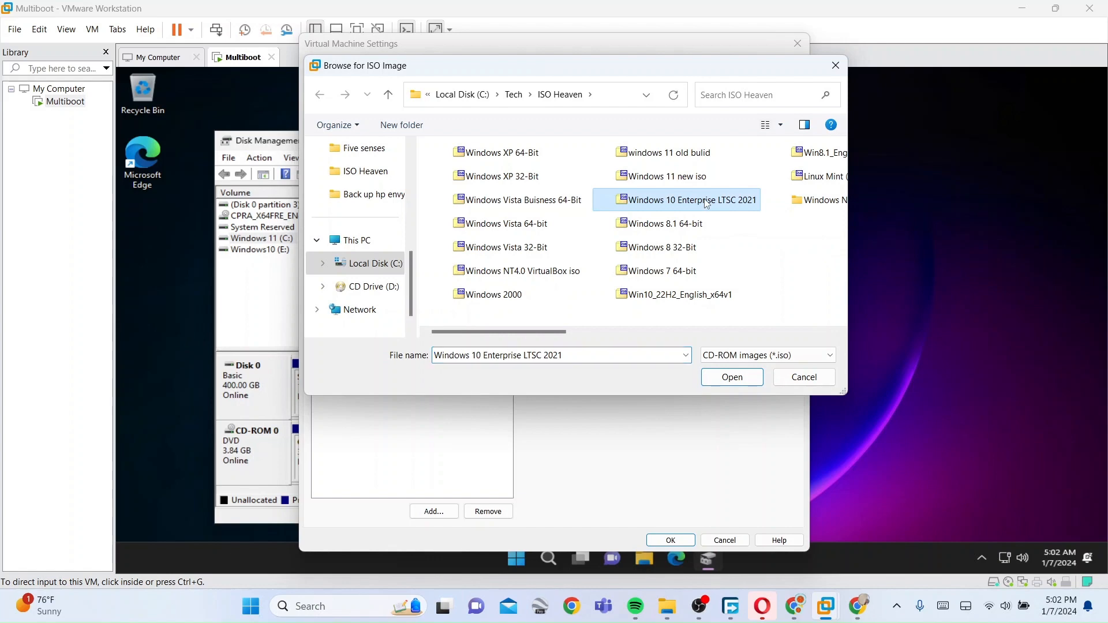
double_click(707, 203)
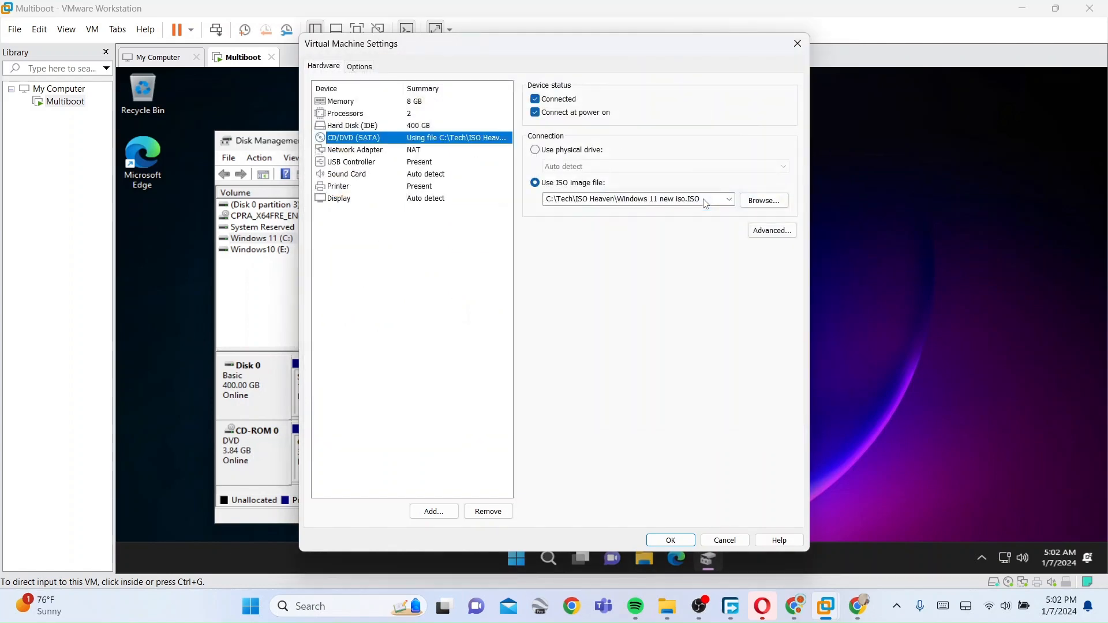
left_click(667, 540)
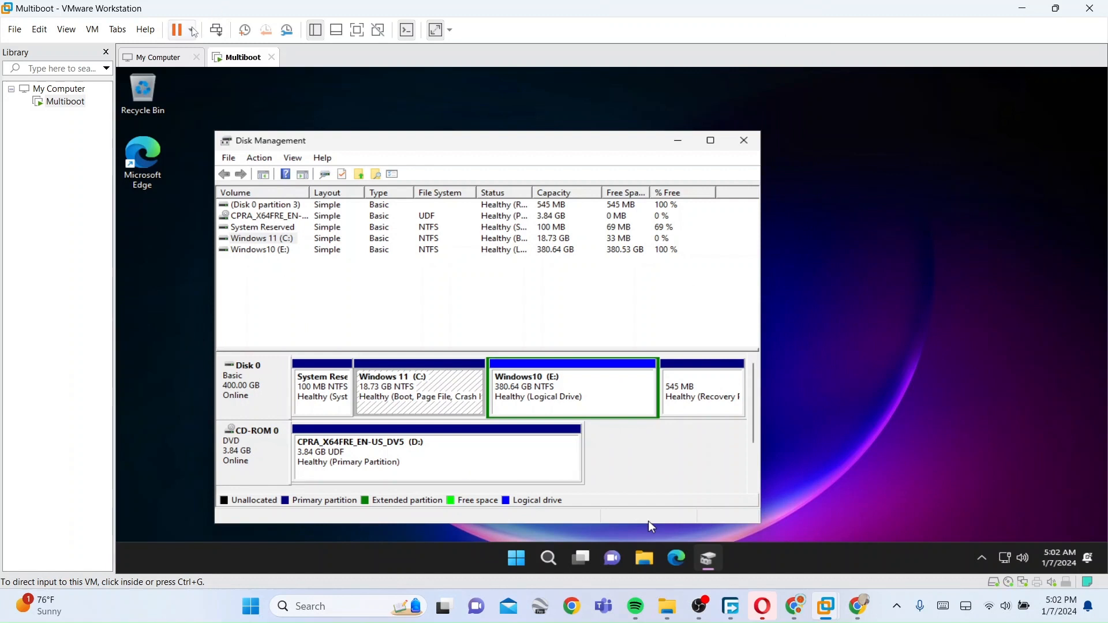
Restart the Multiboot guest and boot it from the virtual CD/DVD
left_click(192, 31)
left_click(127, 98)
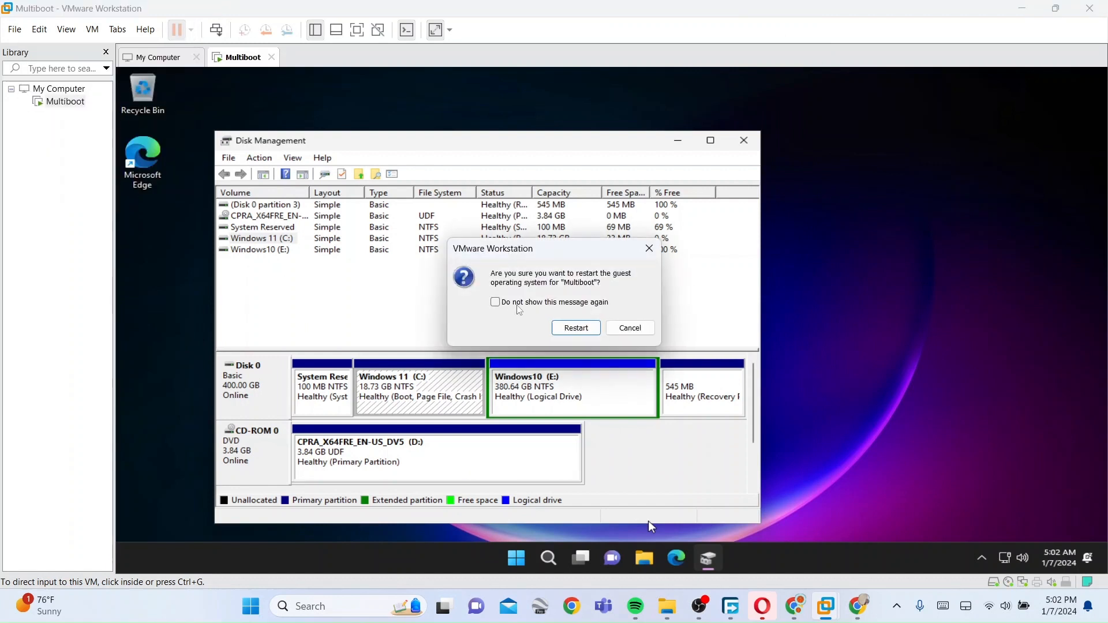
left_click(594, 329)
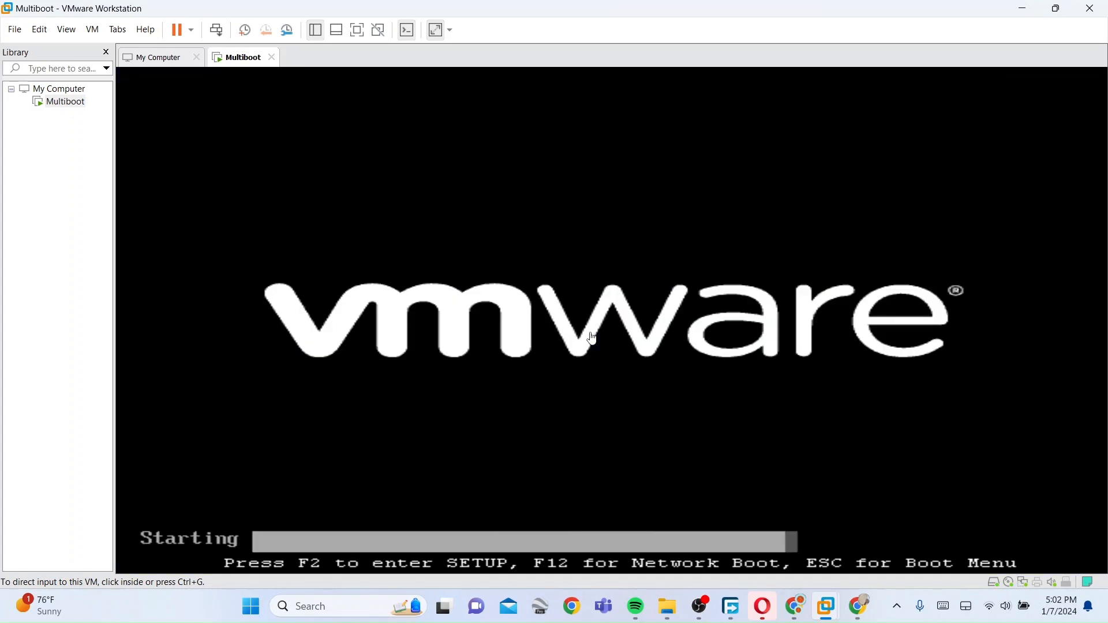
left_click(593, 339)
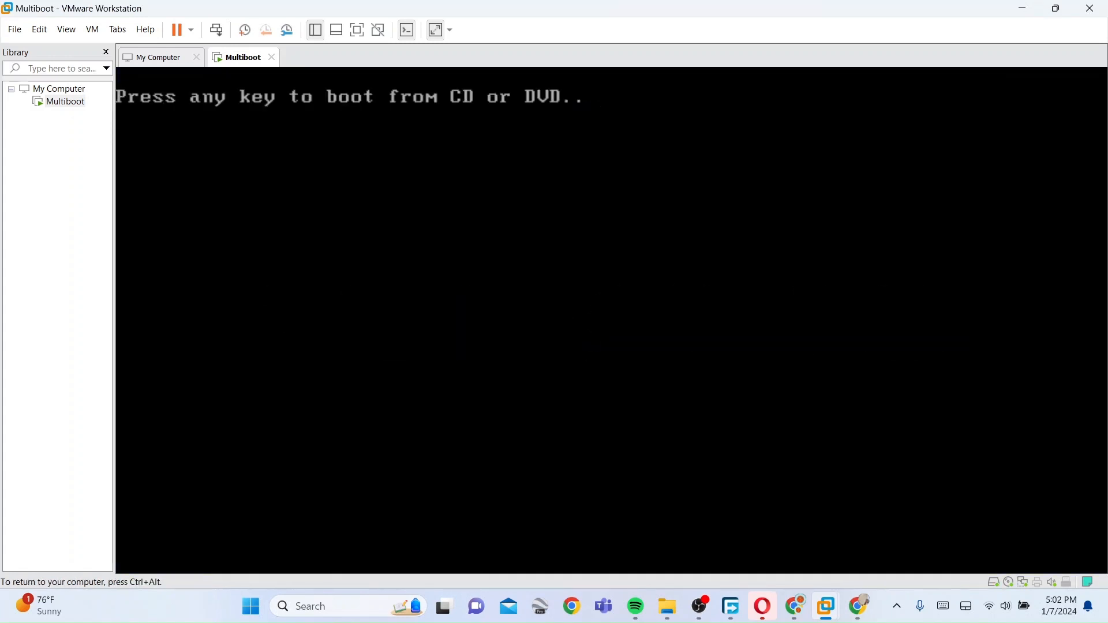
key("Return")
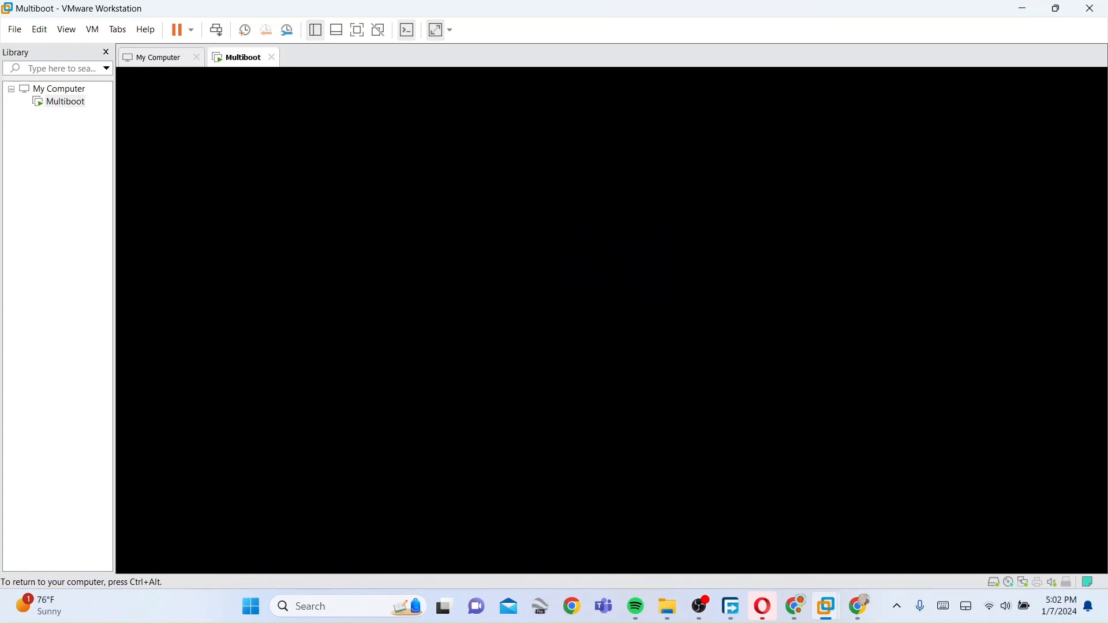
key("ctrl+alt")
left_click(701, 606)
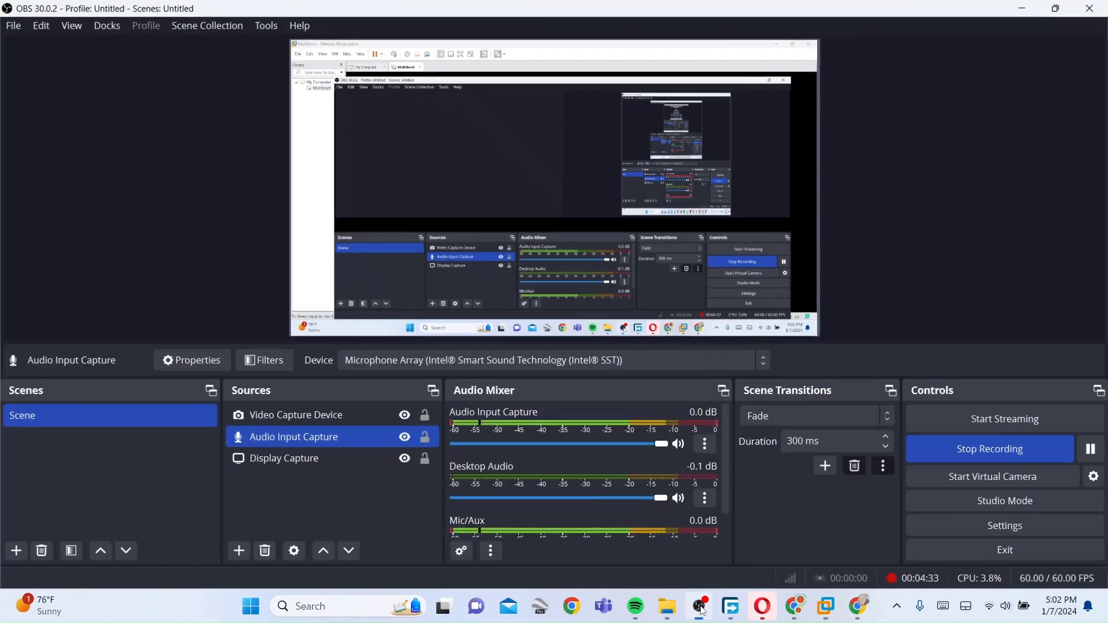
left_click(1102, 452)
left_click(1103, 451)
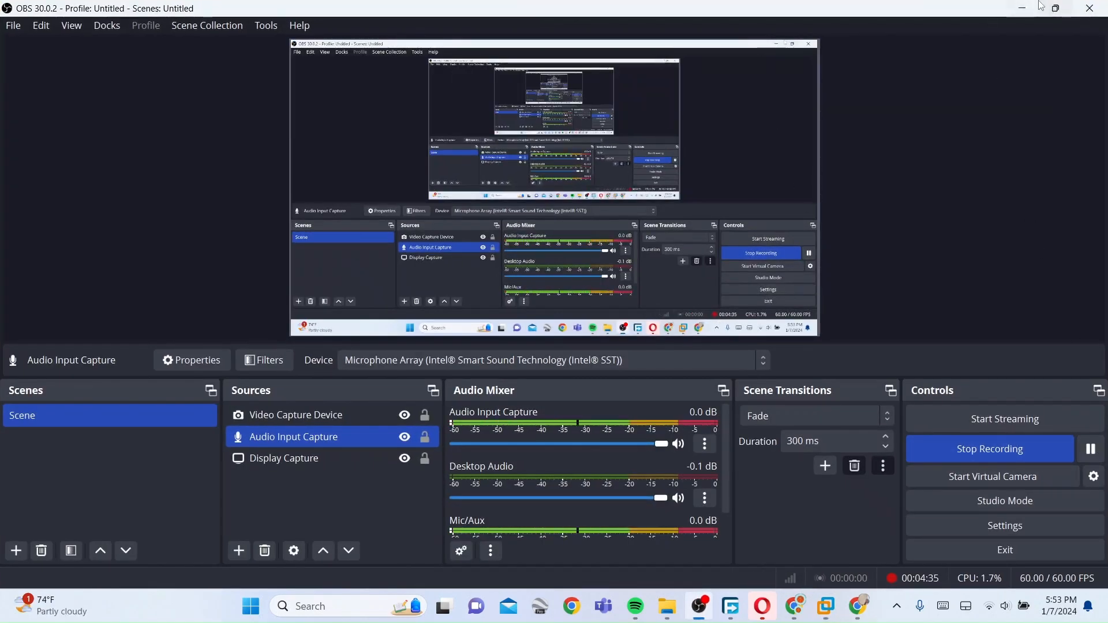
left_click(1022, 9)
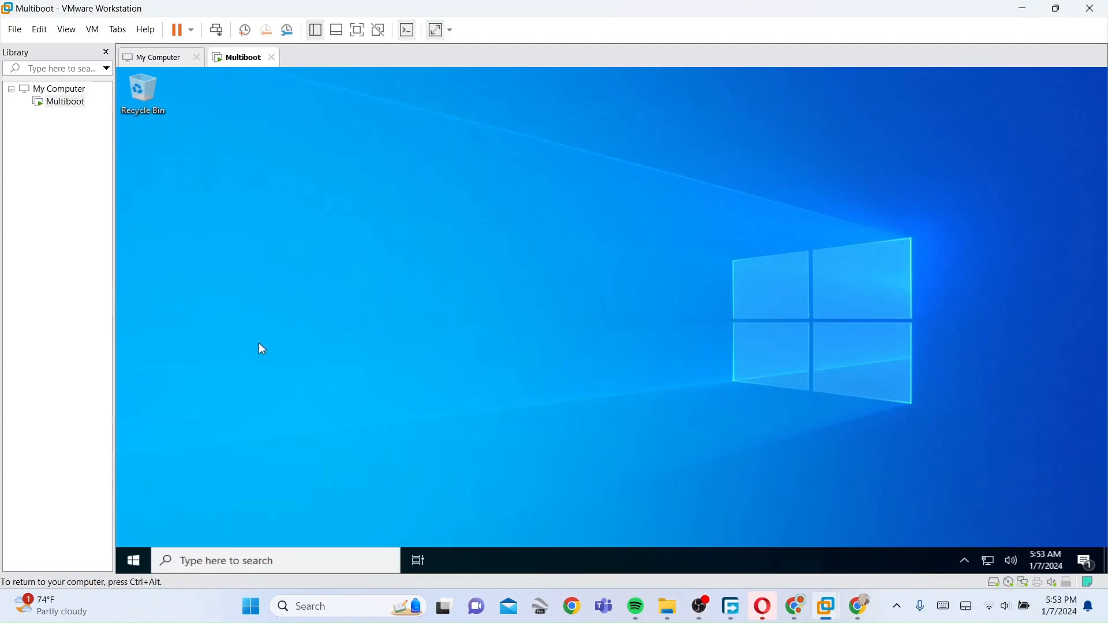
Search the Windows 10 guest for disk and open the tool to create and format hard disk partitions
left_click(133, 561)
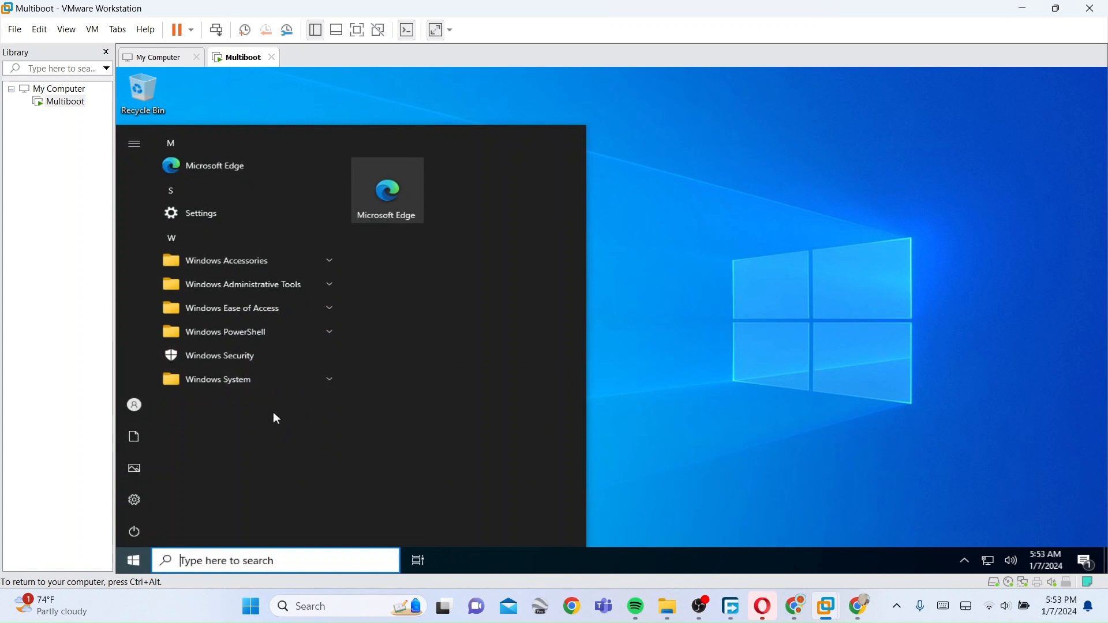
type("-")
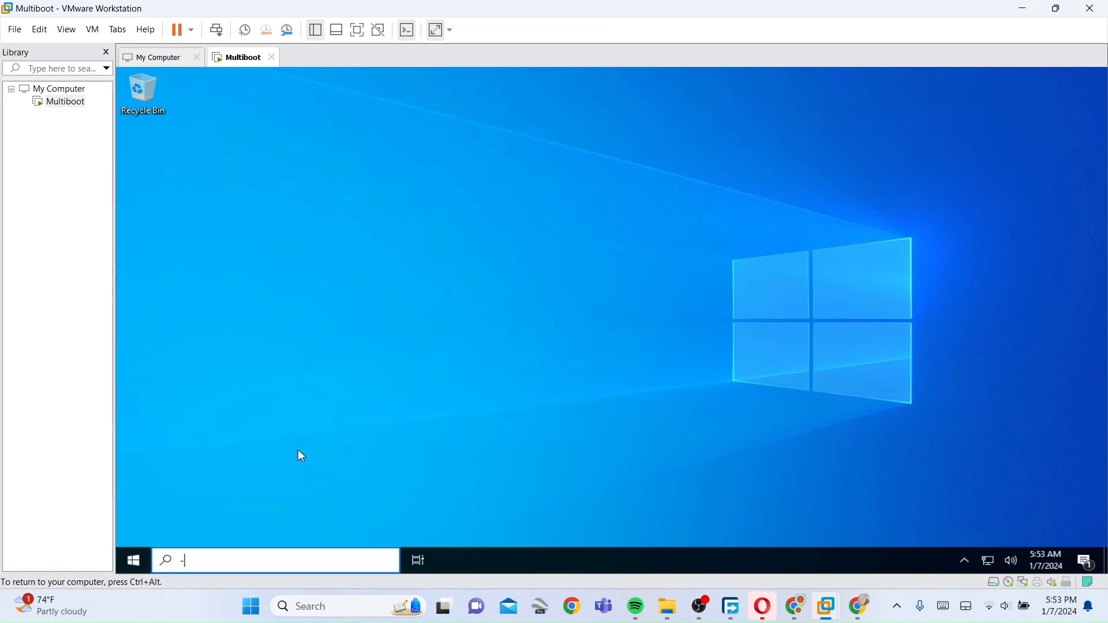
key("BackSpace")
type("disk")
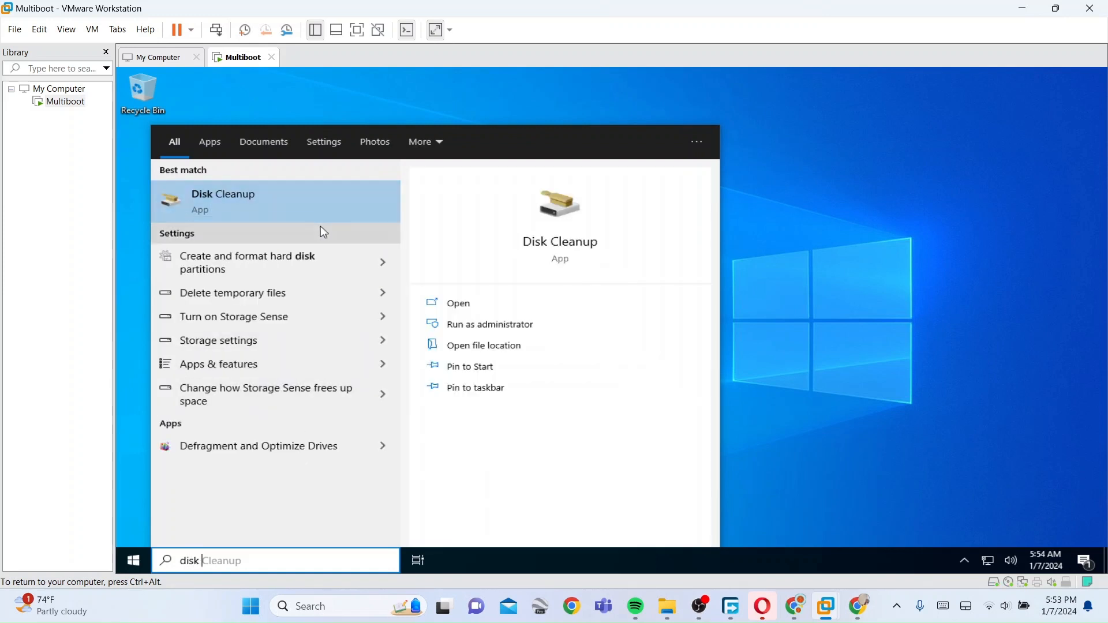
left_click(312, 258)
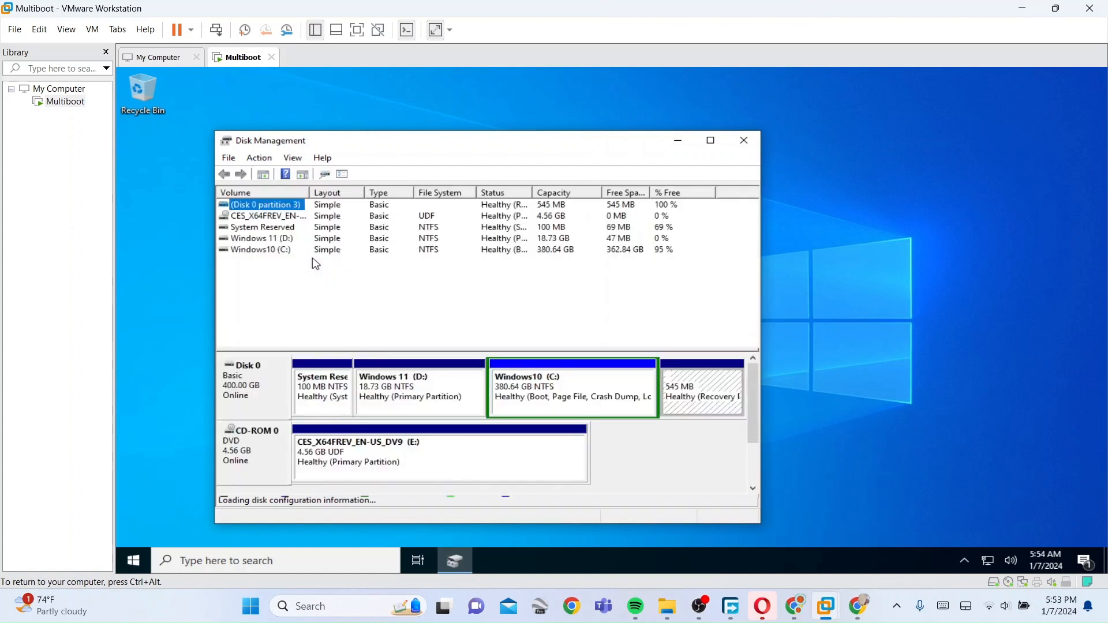
Shrink the Windows10 (C:) volume by the full available 371498 MB
right_click(588, 384)
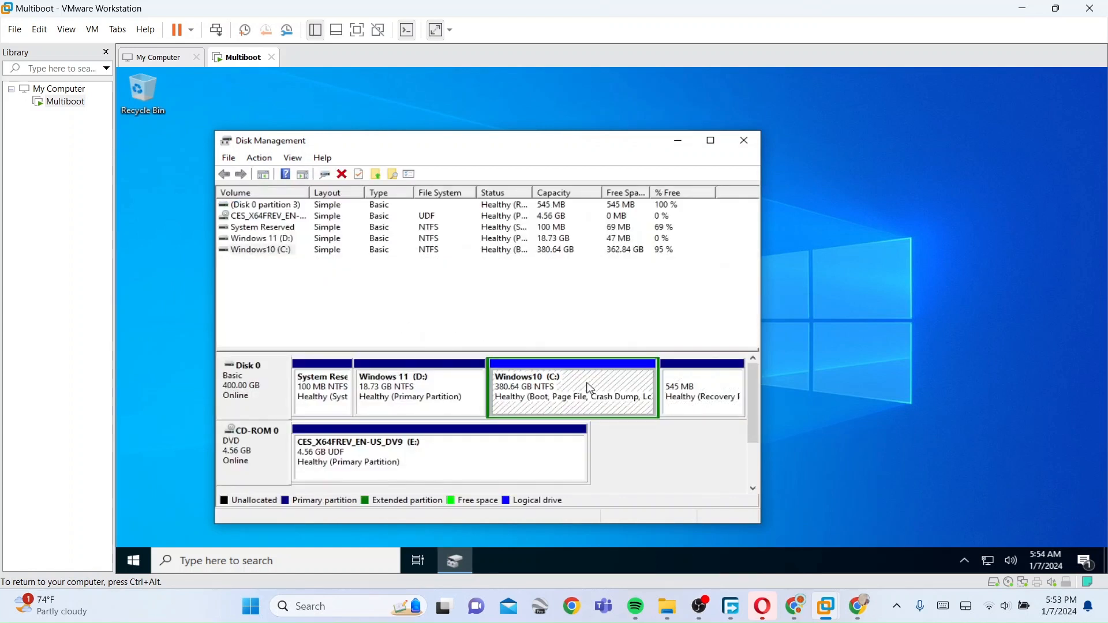
left_click(635, 306)
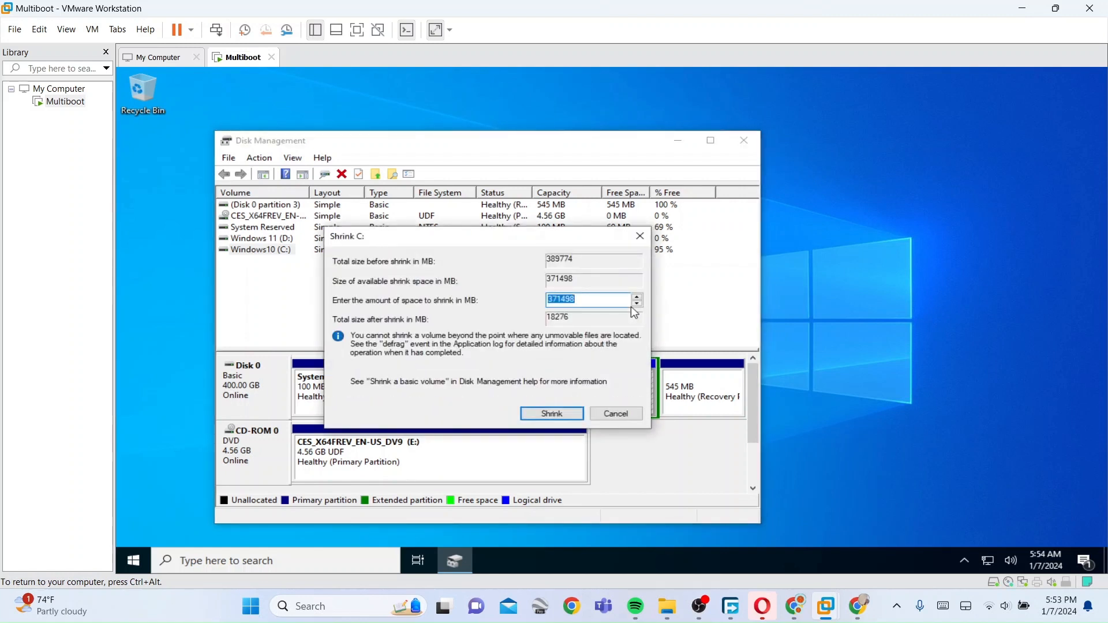
left_click(584, 301)
key("BackSpace")
type("9")
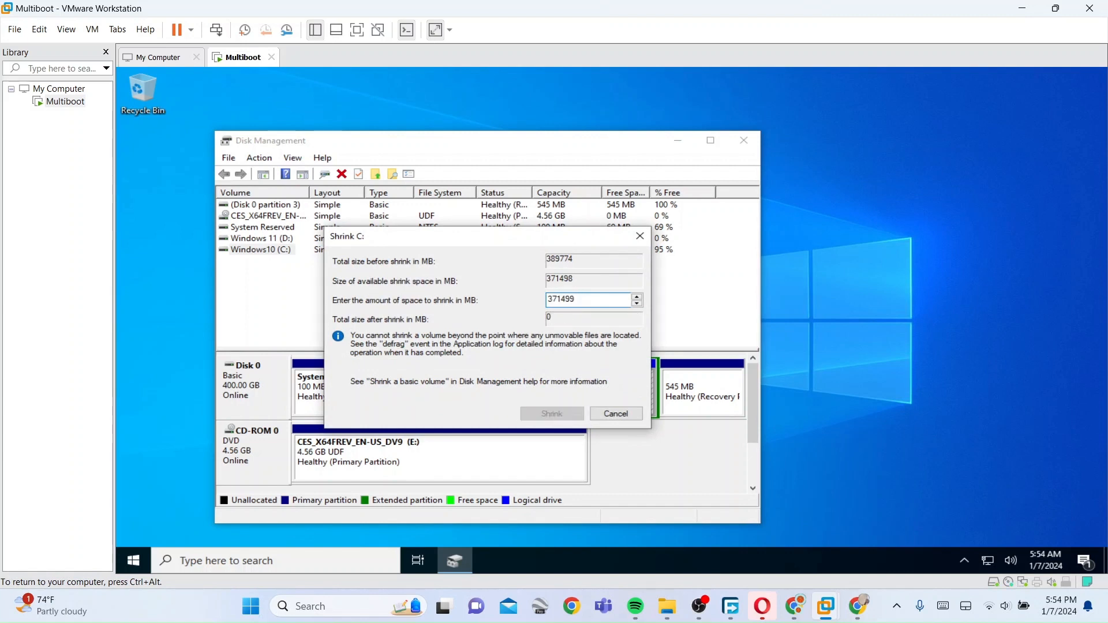
key("BackSpace")
type("8")
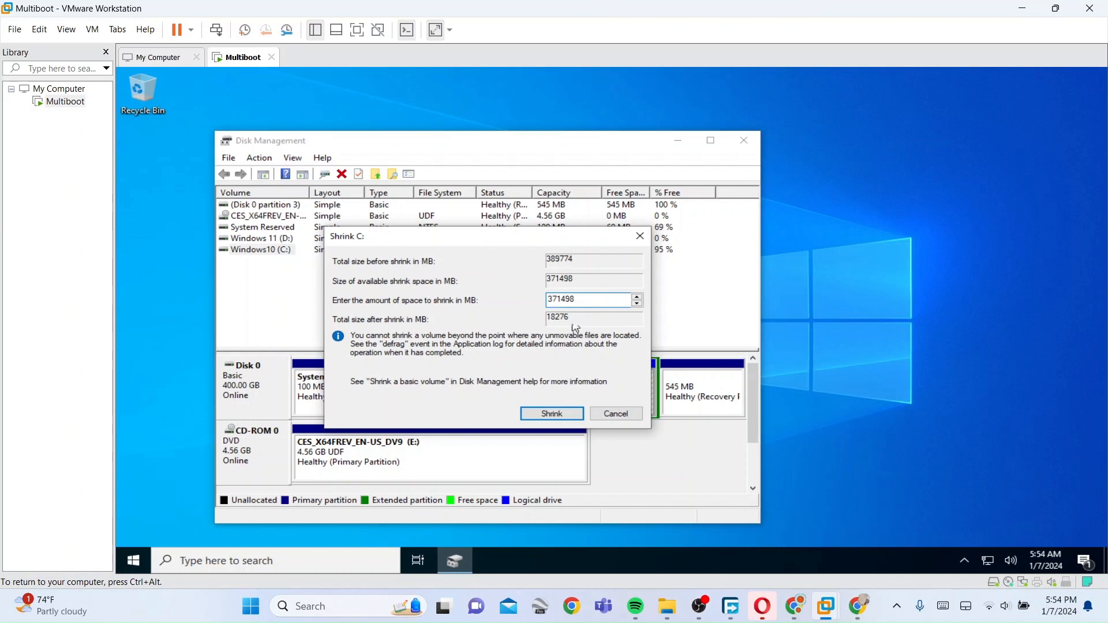
left_click(554, 414)
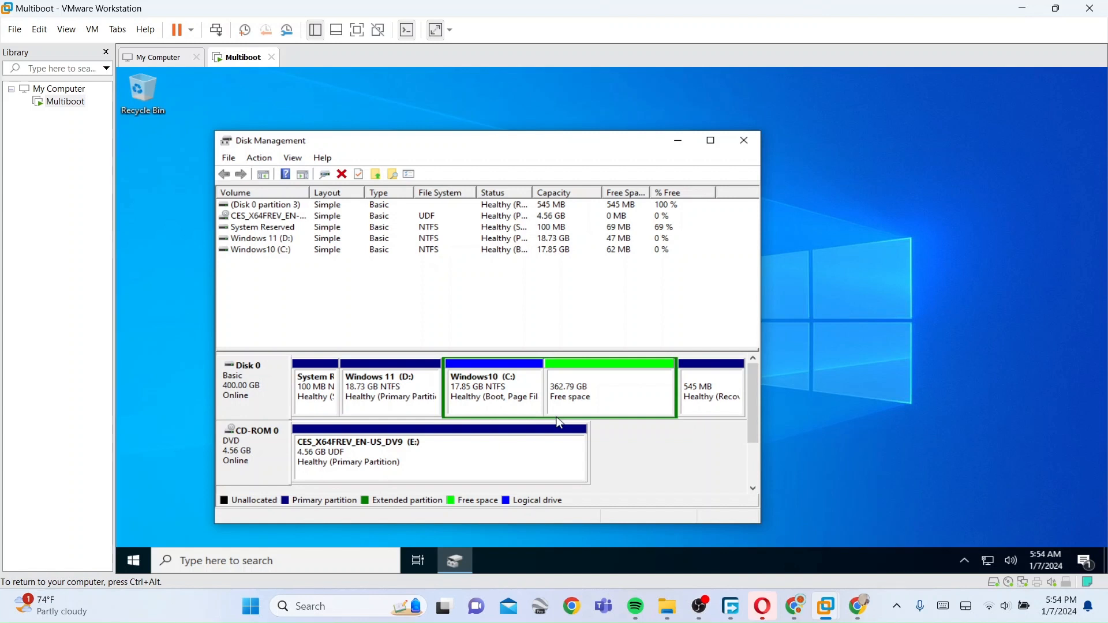
Create a 371497 MB simple volume in the free space, with drive letter F:, NTFS quick format and the label Windows8.1
left_click(598, 402)
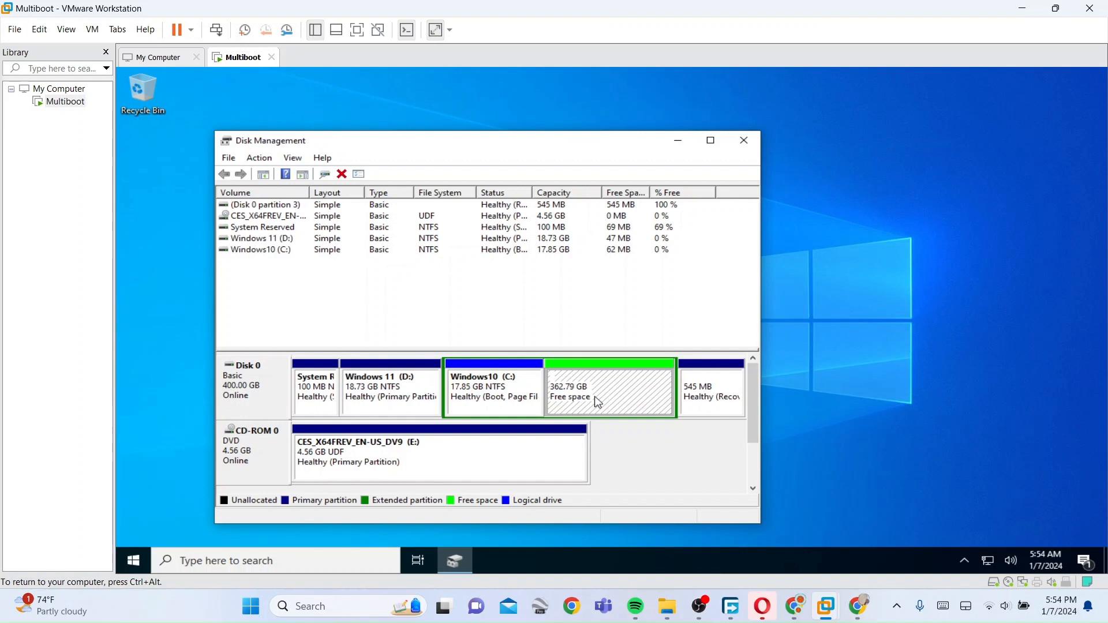
right_click(598, 403)
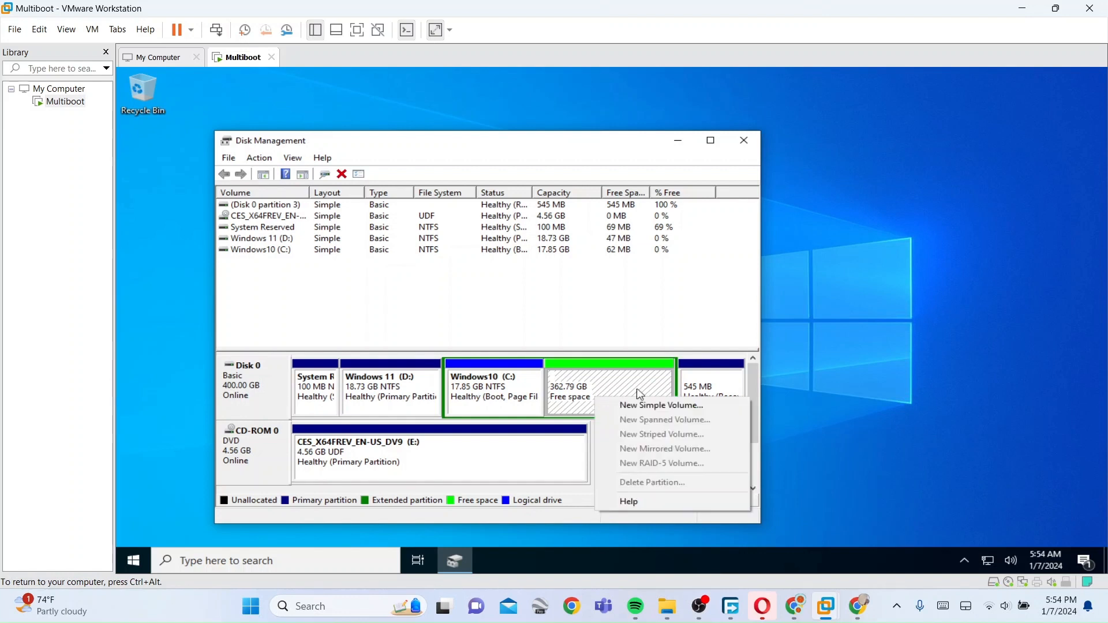
left_click(665, 411)
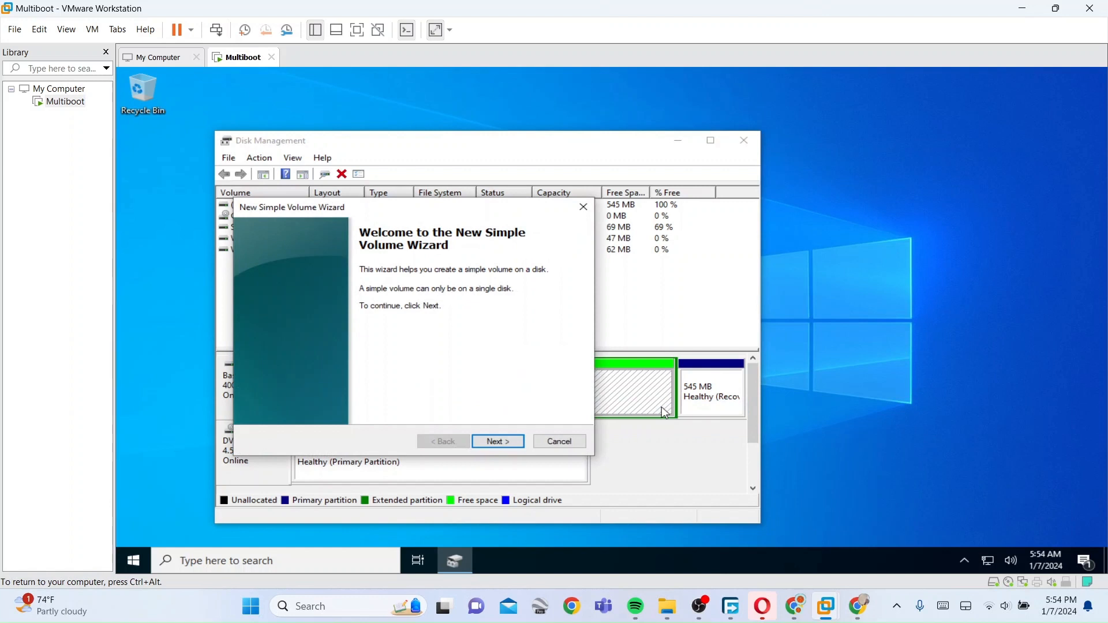
left_click(506, 445)
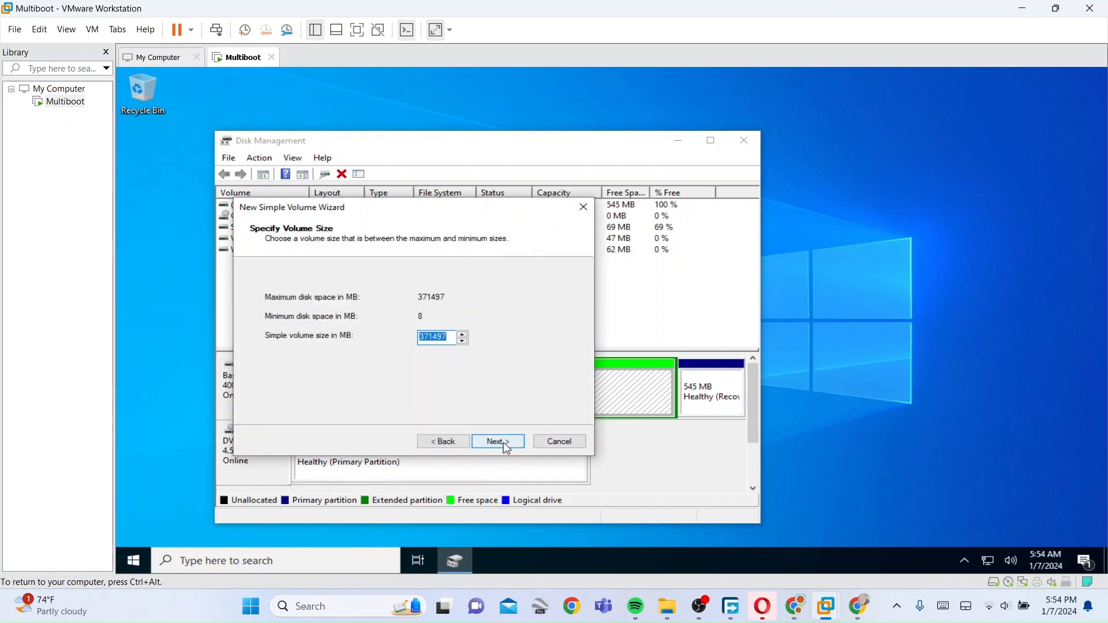
left_click(504, 444)
left_click(508, 447)
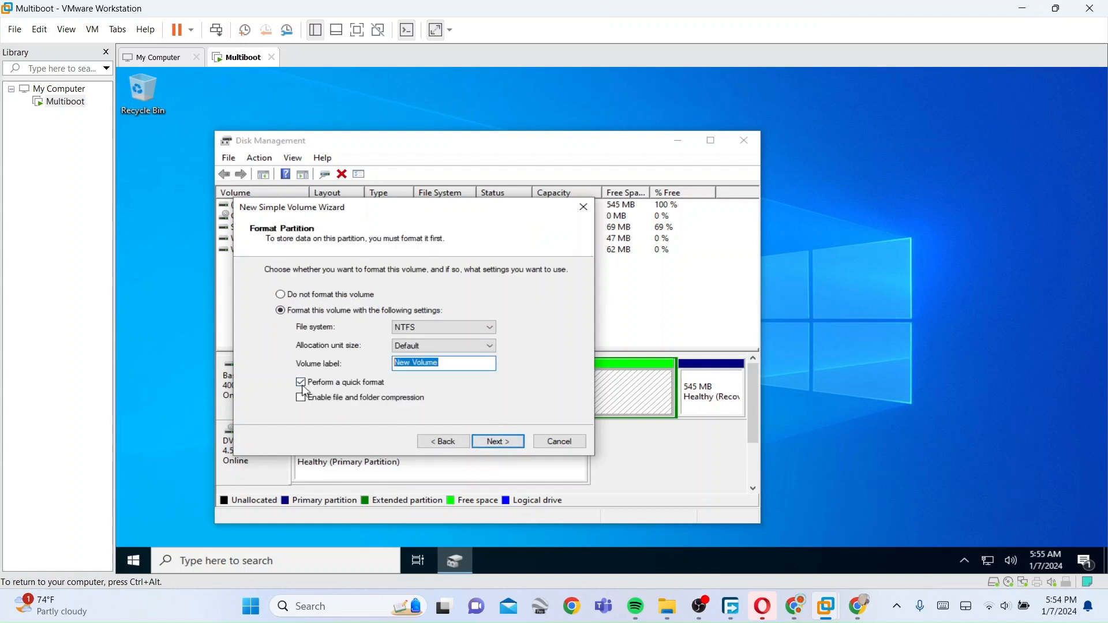
type("Windows8.1")
left_click(510, 446)
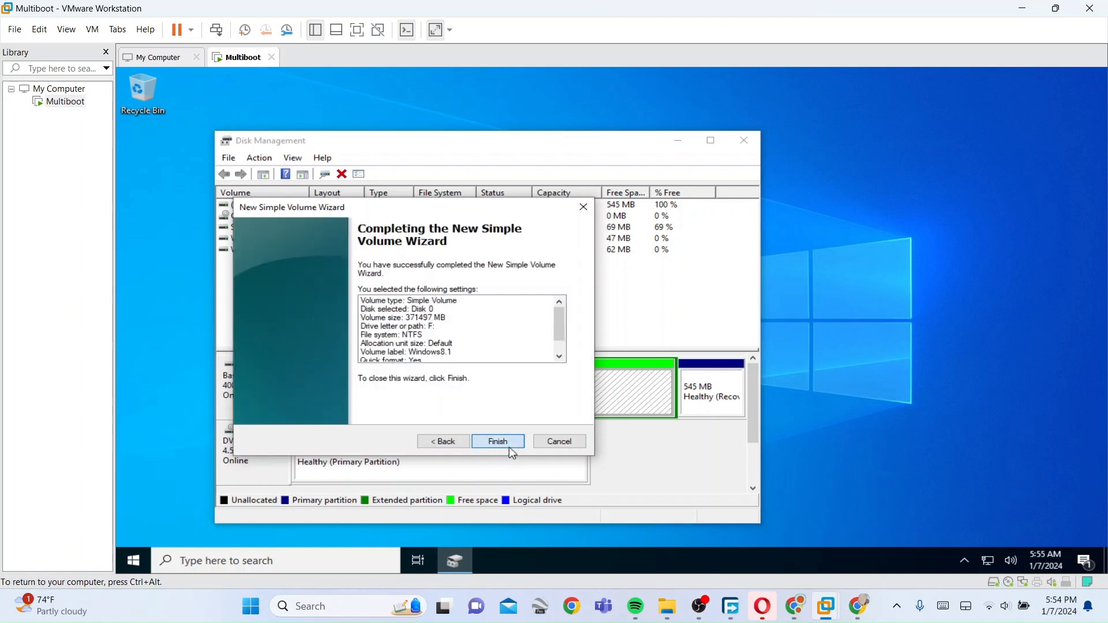
left_click(509, 447)
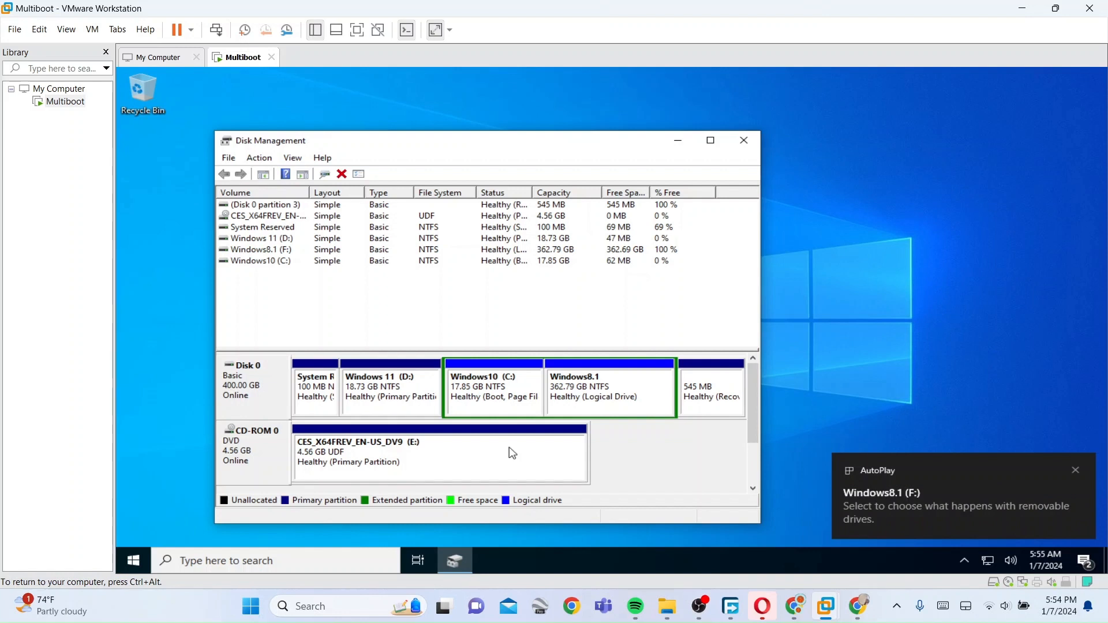
Attach the Windows 8.1 64-bit image from C:\Tech\ISO Heaven to the virtual CD/DVD drive and save the machine settings
left_click(93, 30)
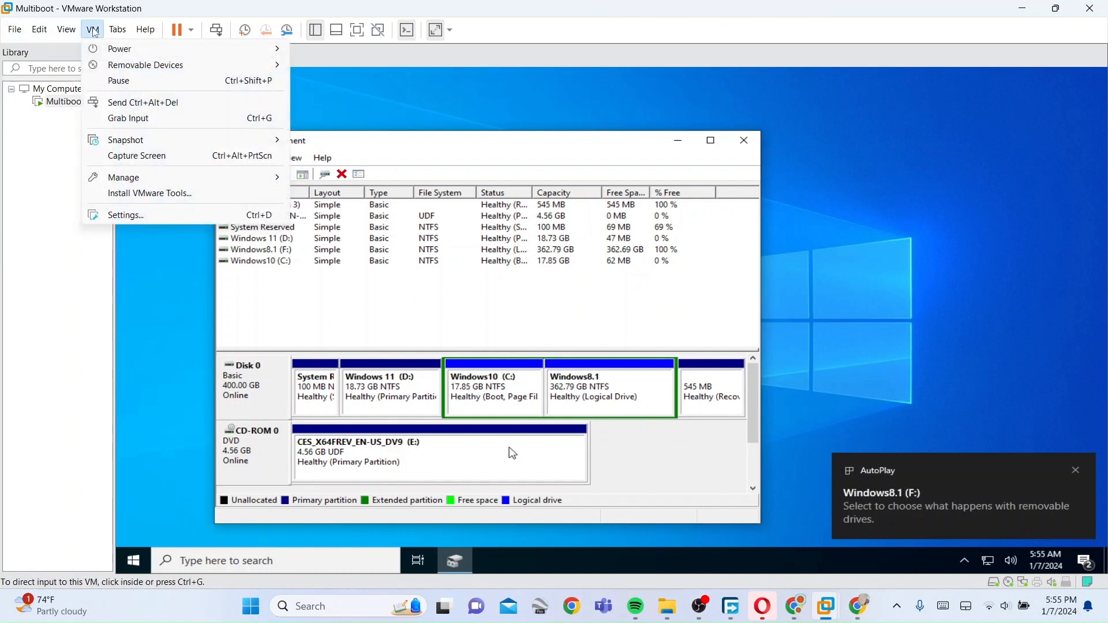
left_click(230, 212)
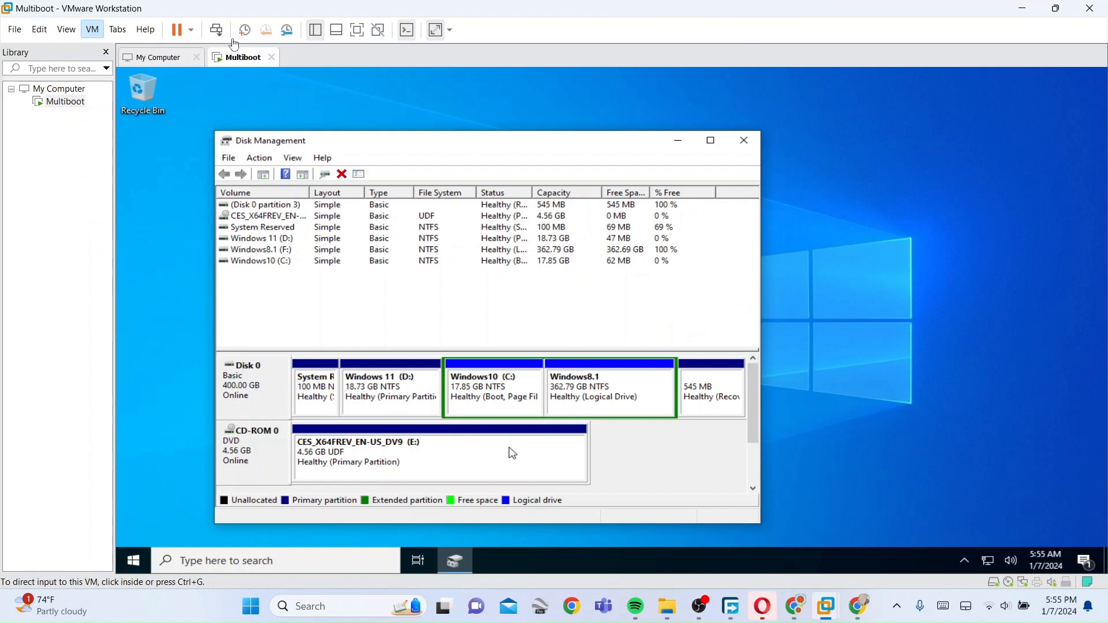
left_click(426, 142)
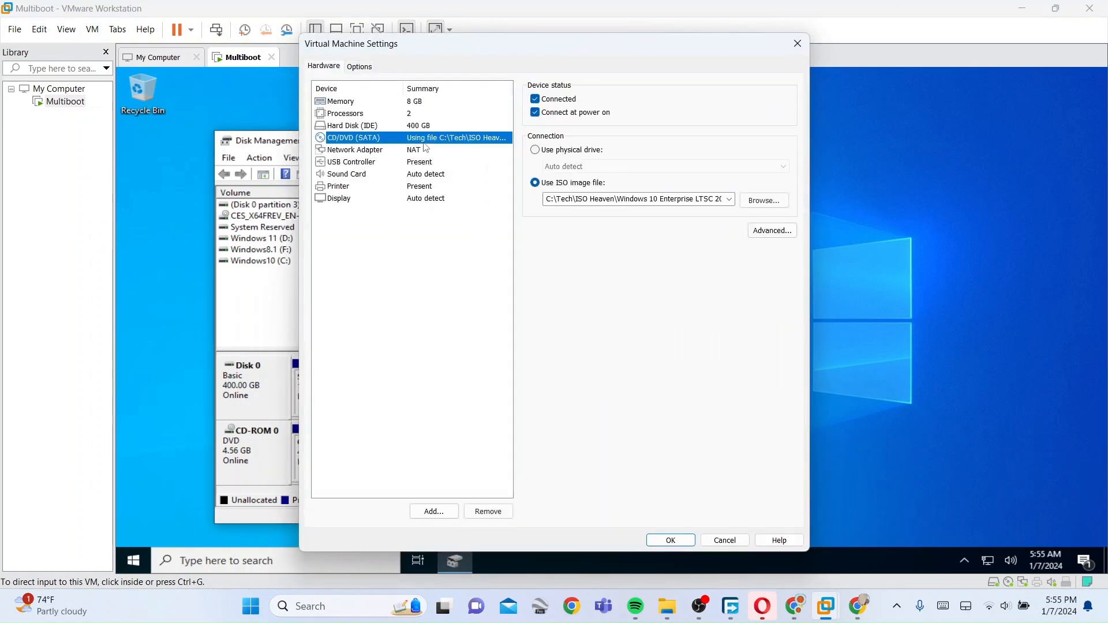
left_click(770, 202)
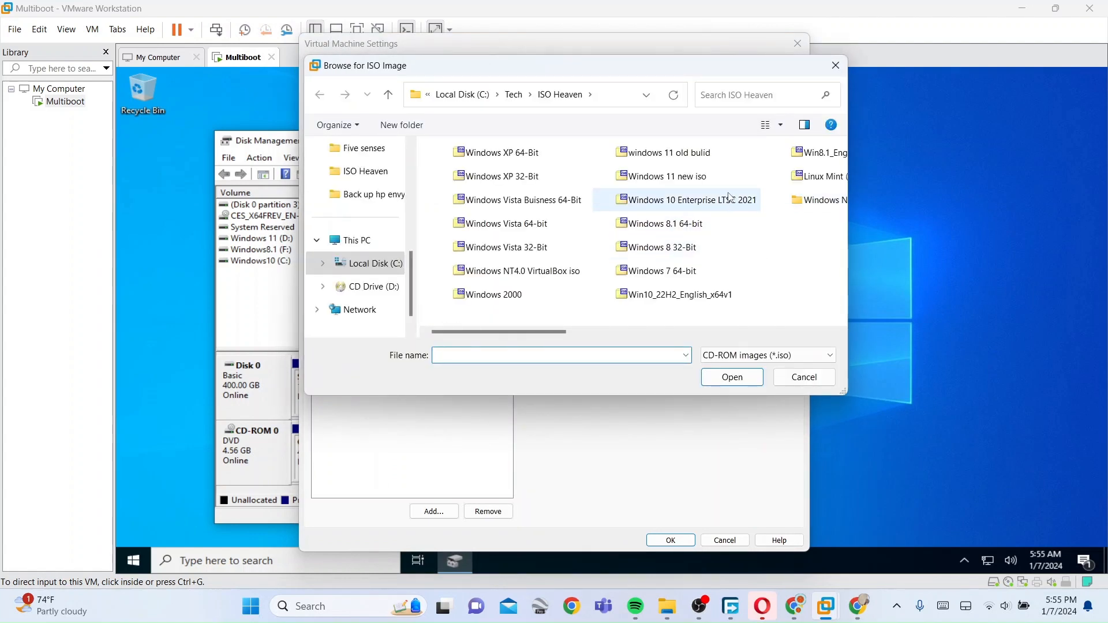
left_click(720, 221)
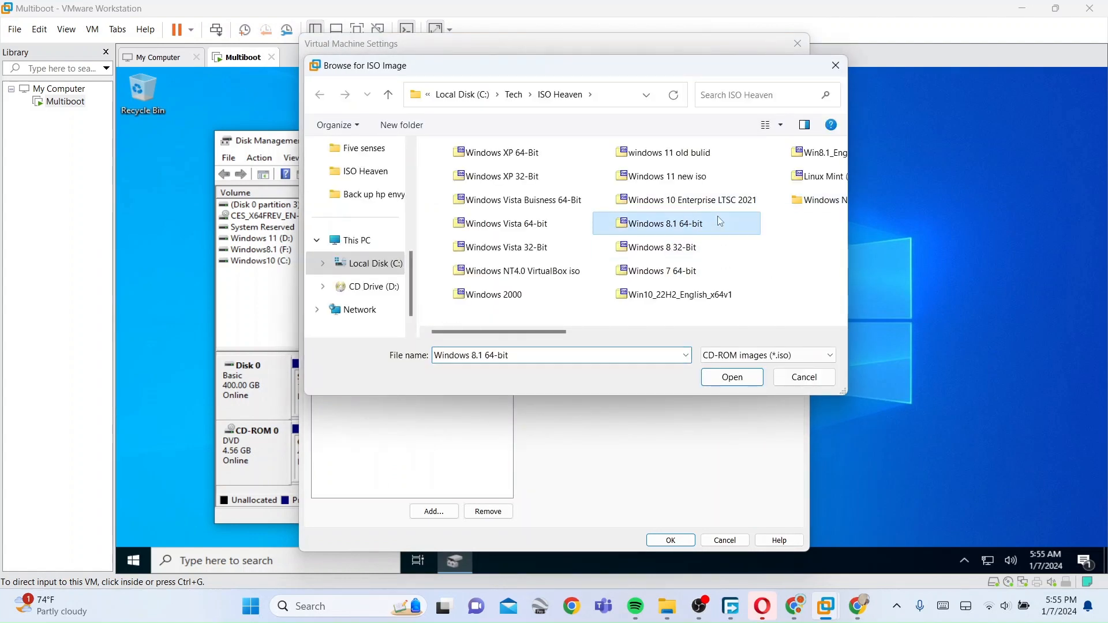
double_click(720, 221)
left_click(669, 540)
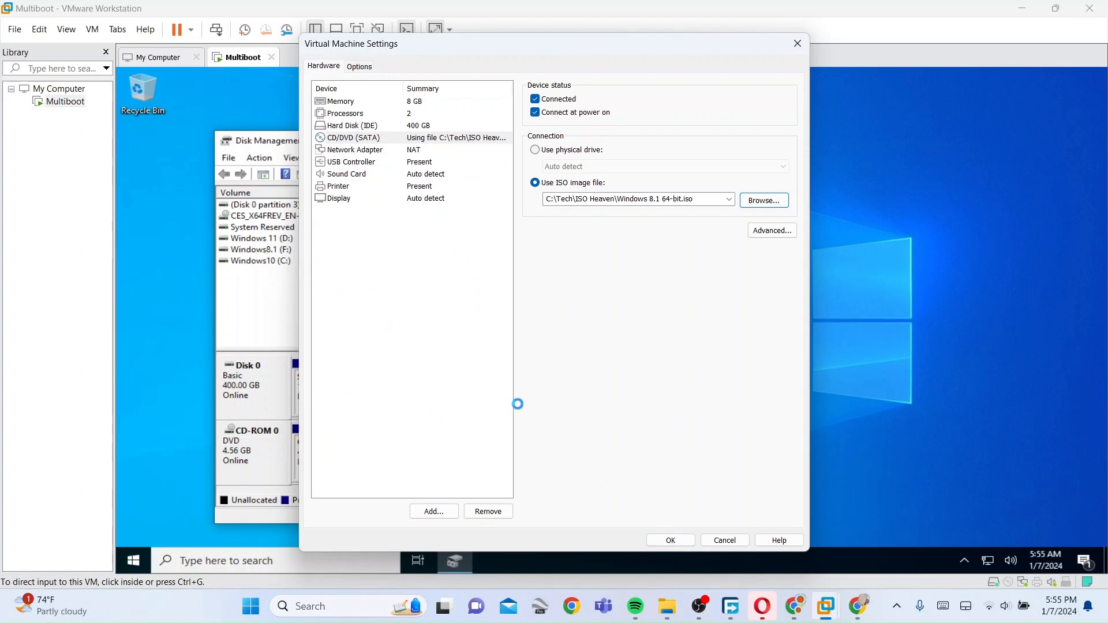
Restart the Multiboot guest and boot it from the Windows 8.1 disc
left_click(192, 31)
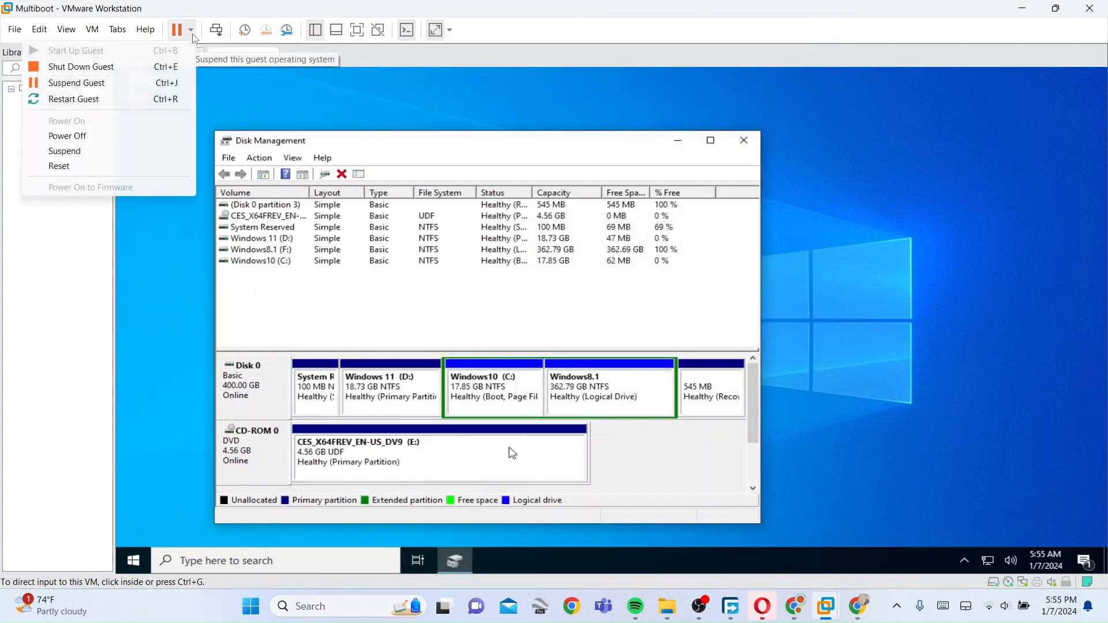
left_click(155, 99)
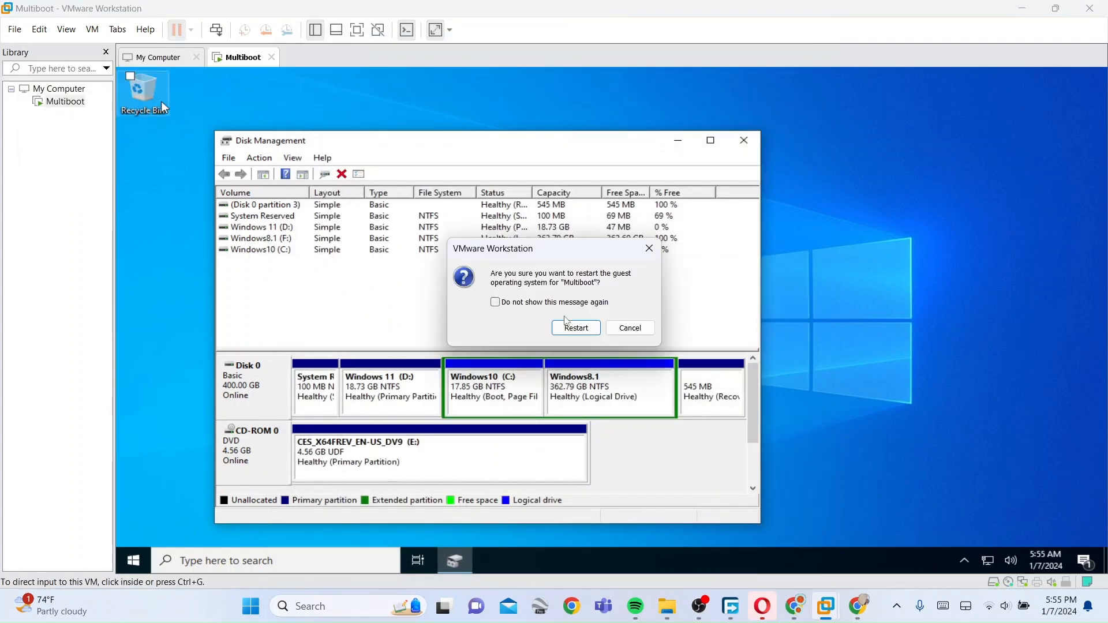
left_click(571, 325)
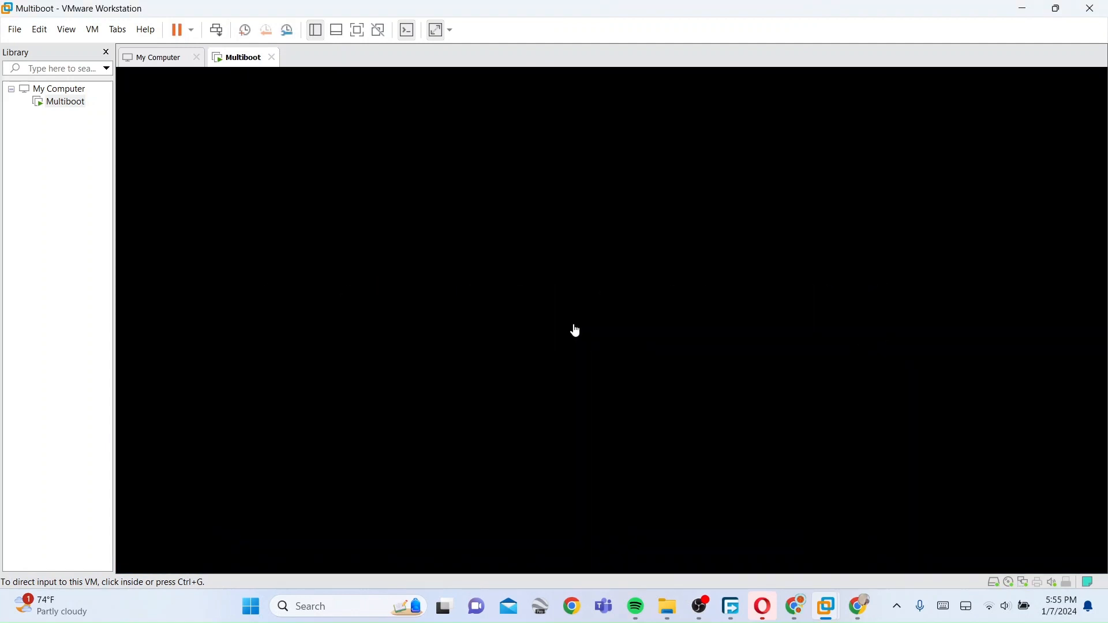
left_click(576, 331)
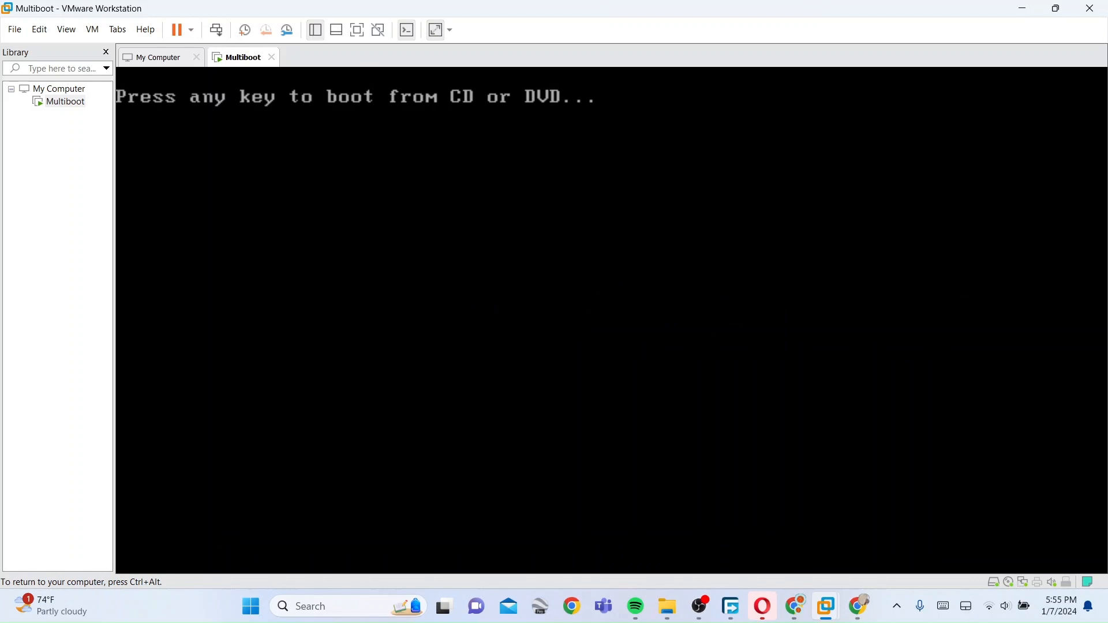
key("Return")
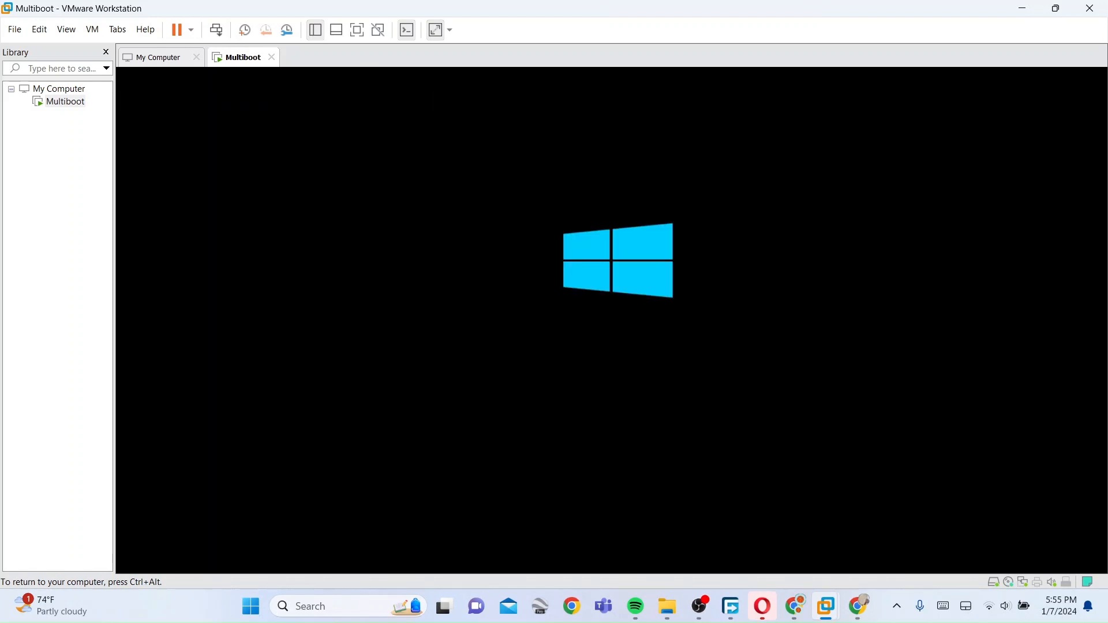
key("ctrl+alt")
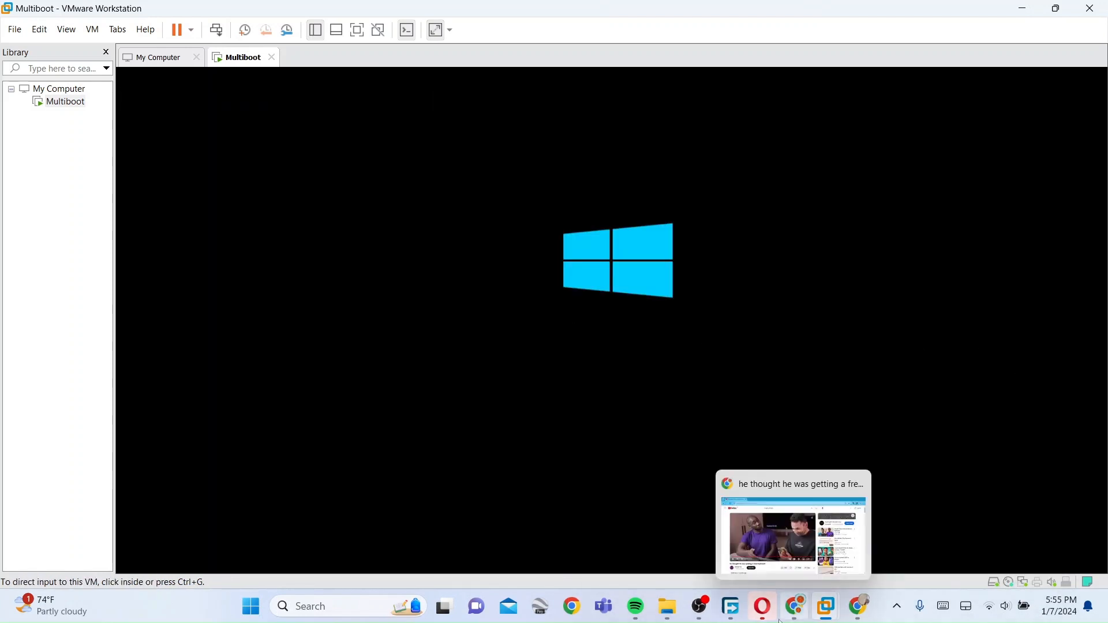
mouse_move(854, 611)
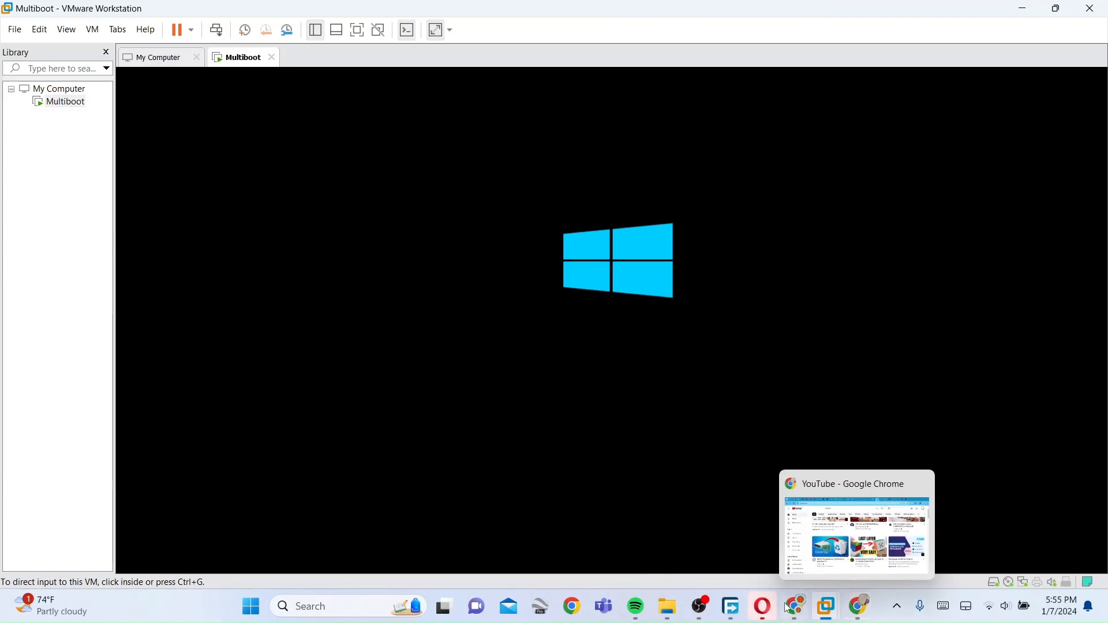
mouse_move(702, 609)
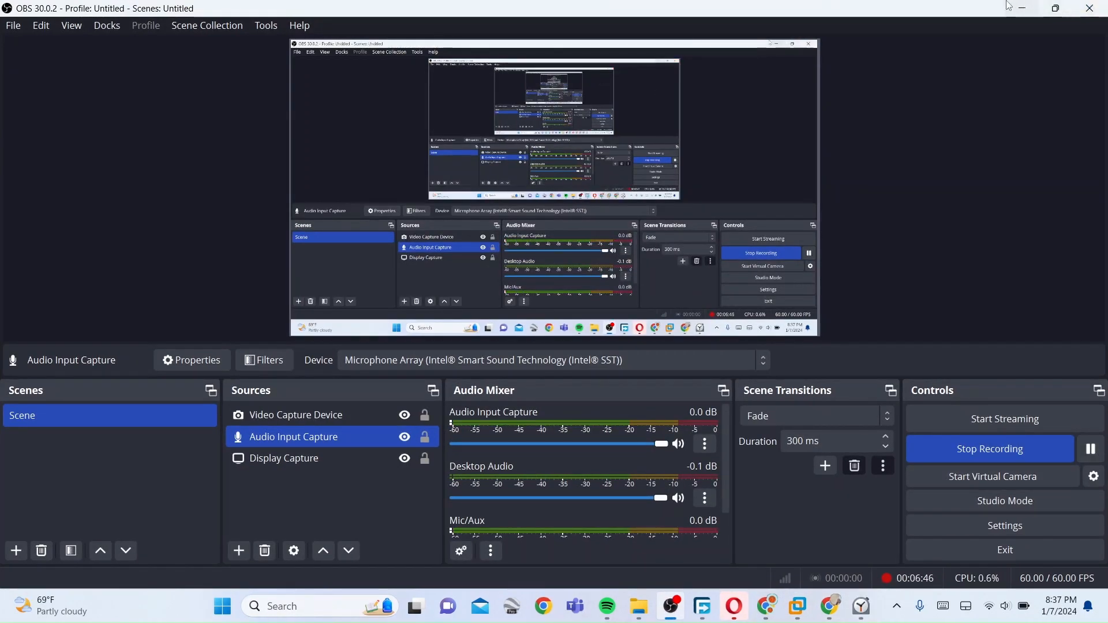
left_click(1023, 8)
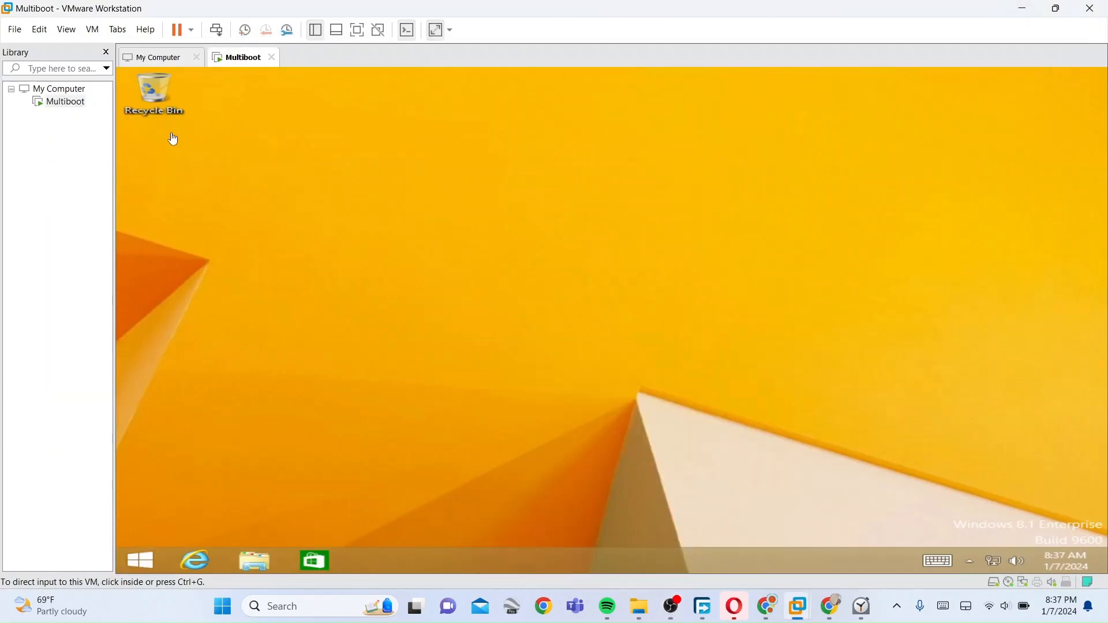
Try to find the Disk Management tool by searching the Windows 8.1 guest for "disk management"
left_click(254, 234)
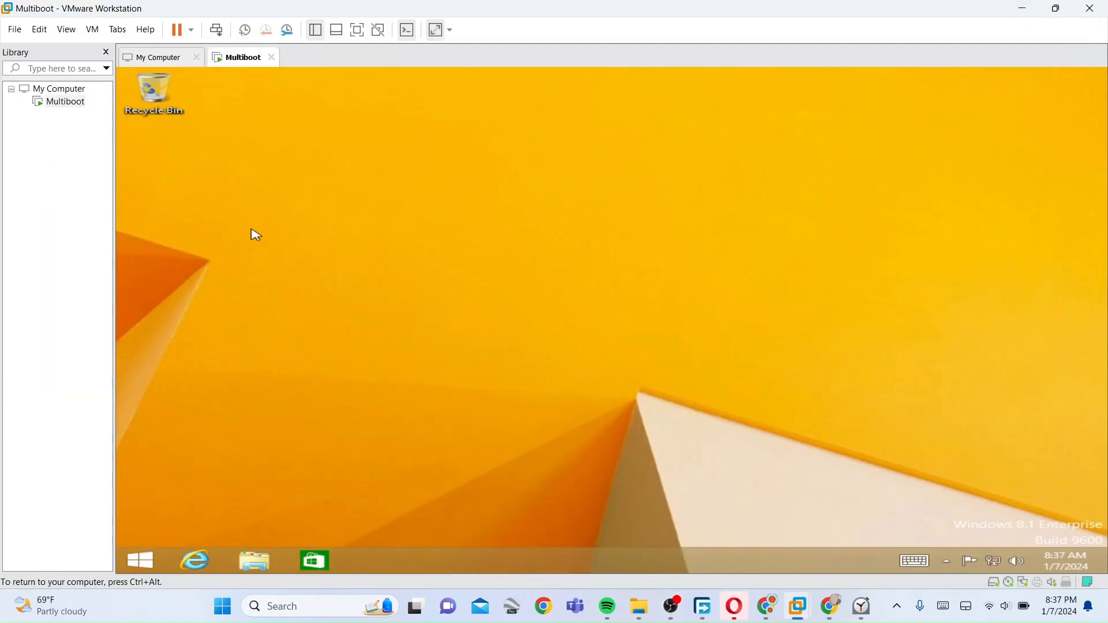
left_click(136, 562)
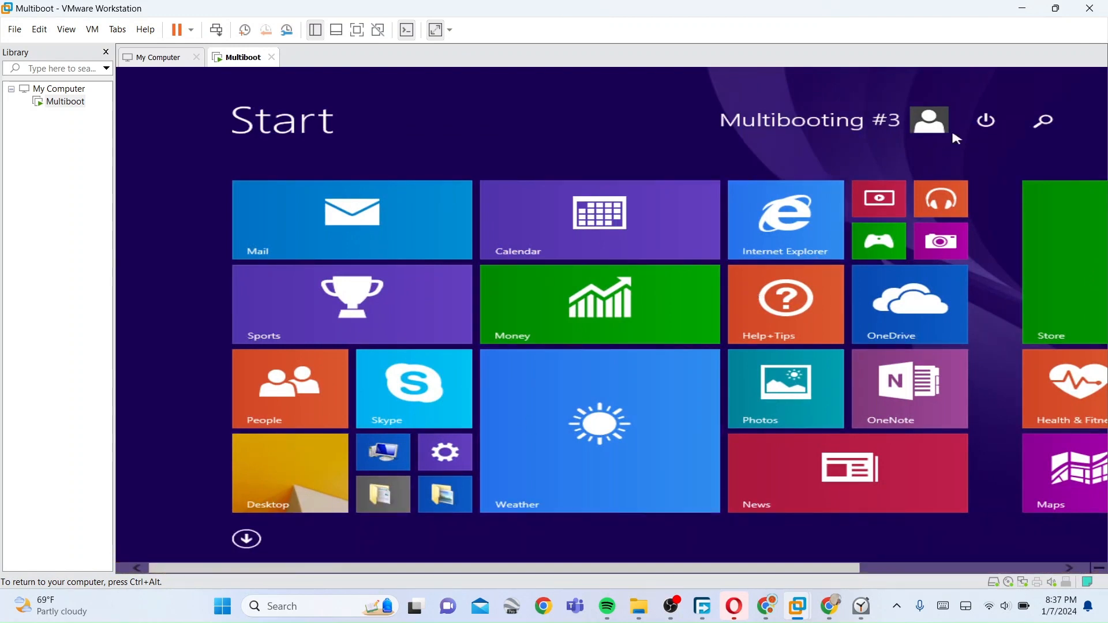
left_click(1026, 120)
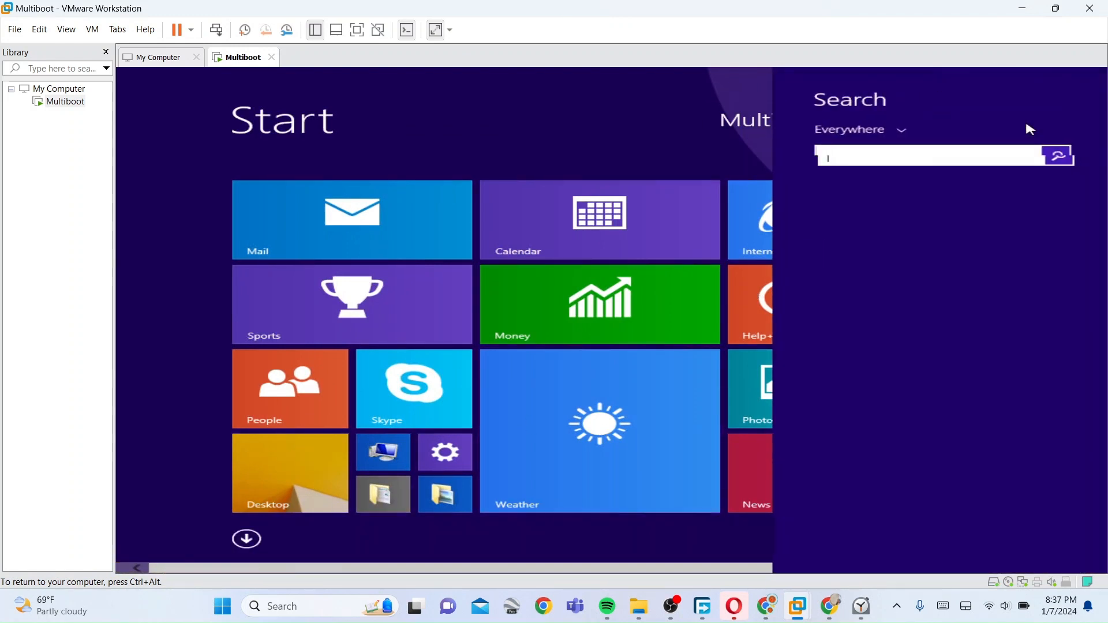
type("dis")
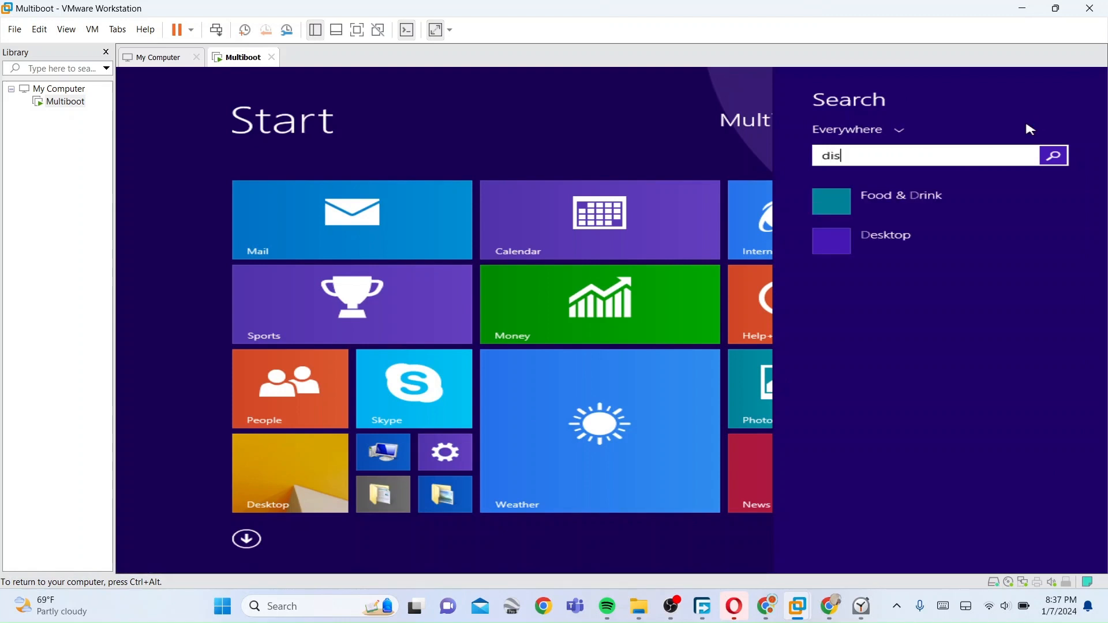
type("k man")
key("BackSpace")
key("BackSpace")
key("BackSpace")
key("BackSpace")
key("BackSpace")
key("BackSpace")
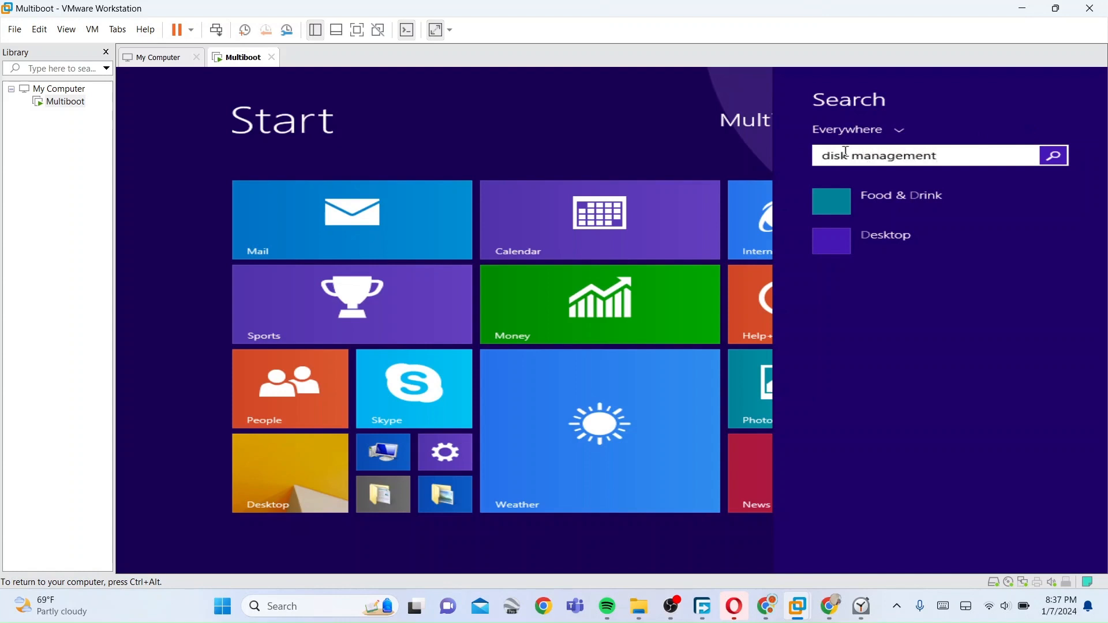
key("Escape")
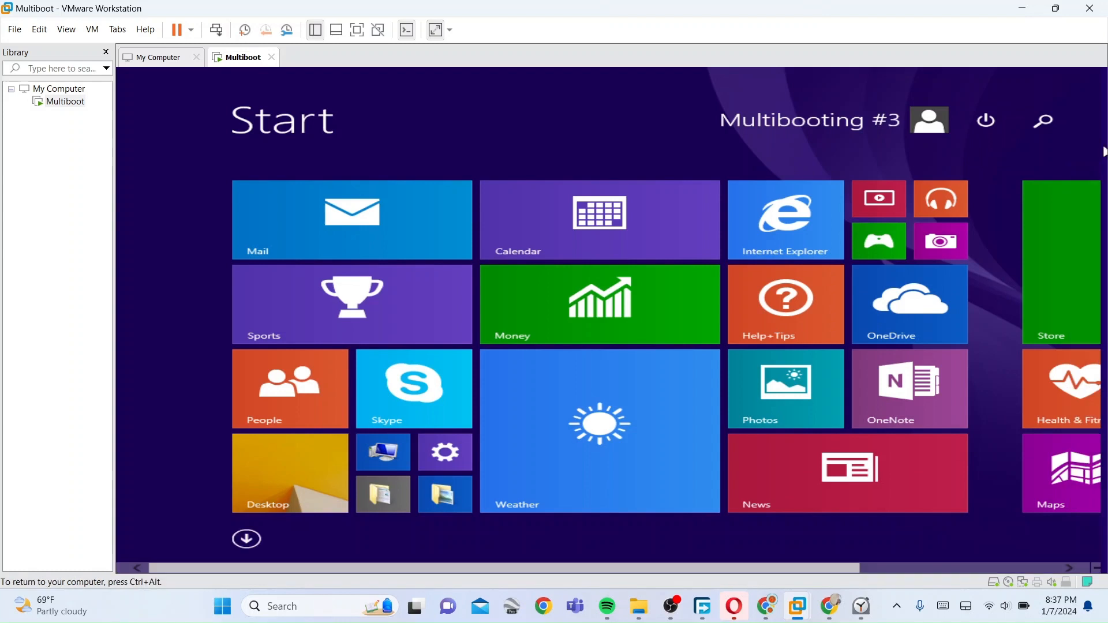
left_click(1048, 120)
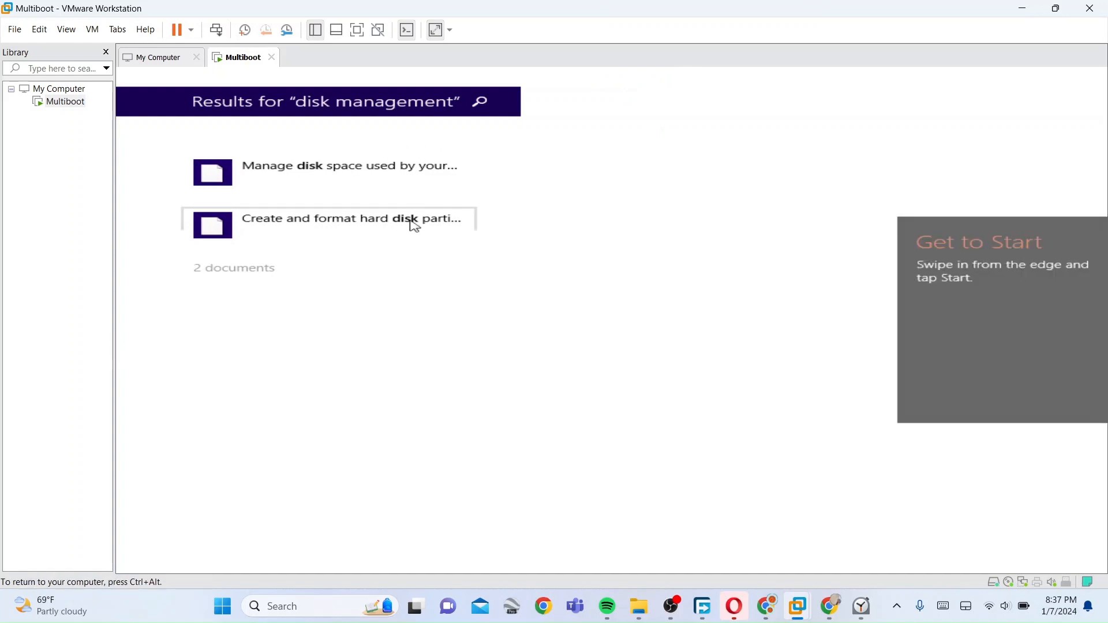
mouse_move(411, 224)
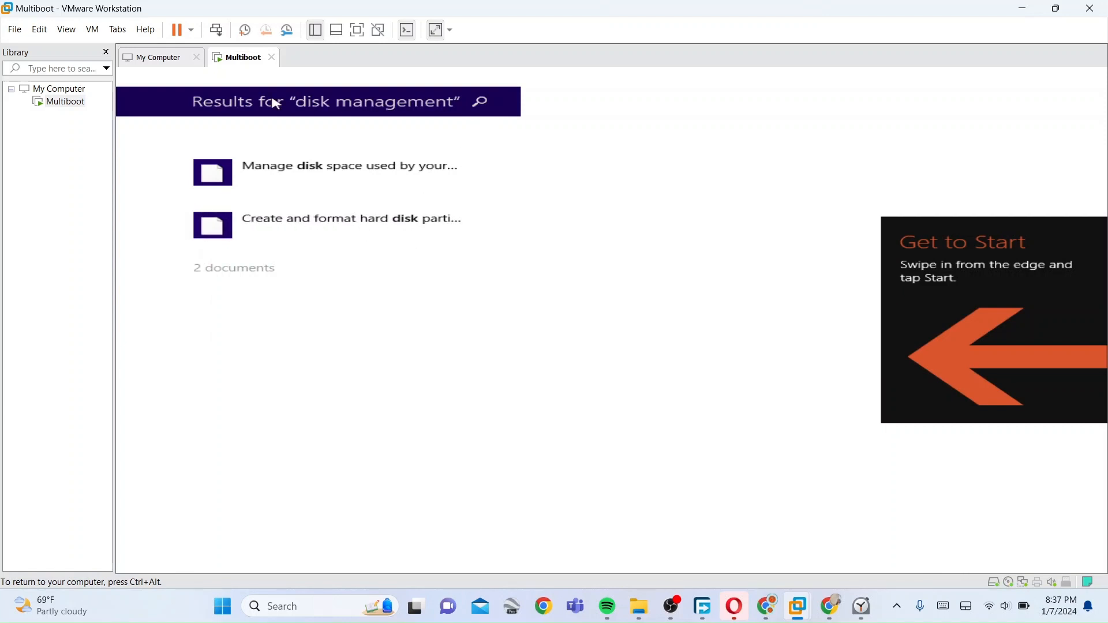
mouse_move(506, 89)
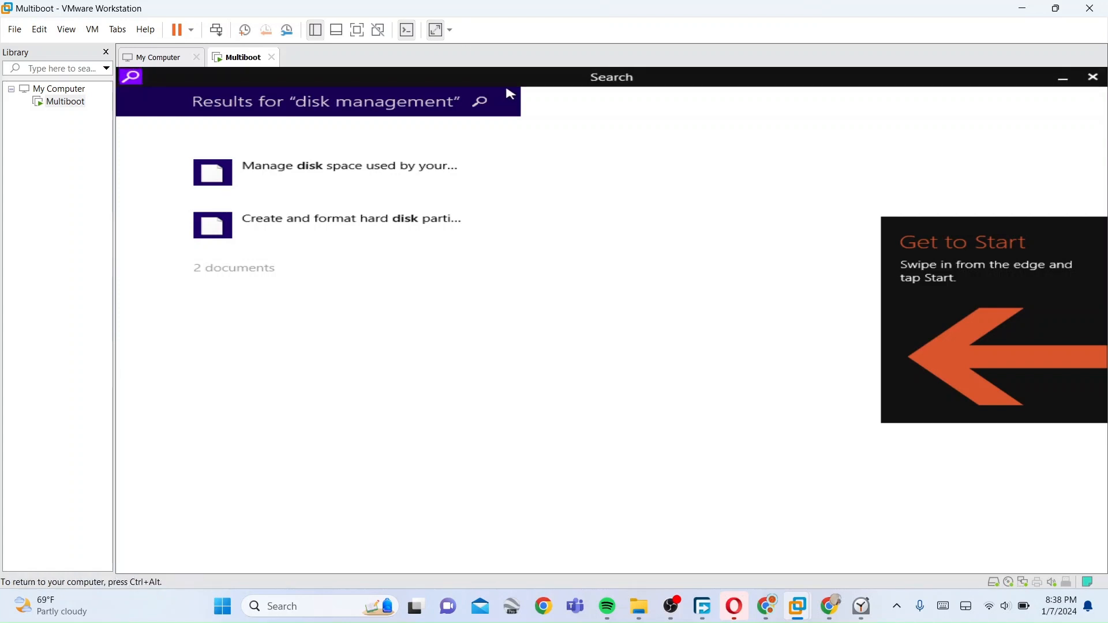
left_click(1093, 78)
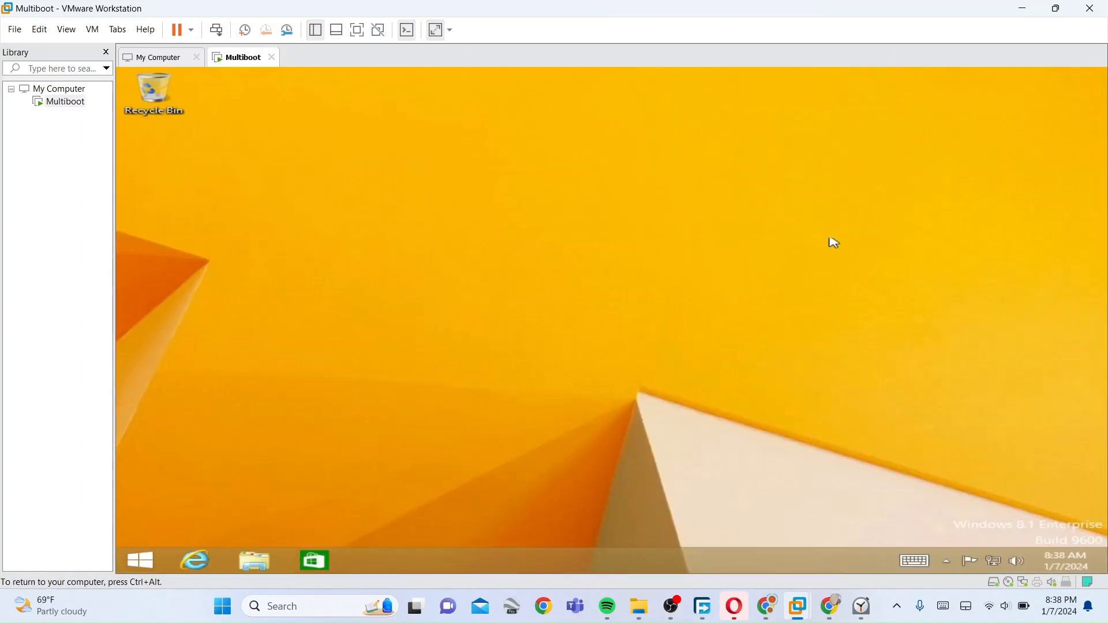
Search the Windows 8.1 guest for "disk partitions" and open the "Create and format hard disk partitions" tool
left_click(144, 562)
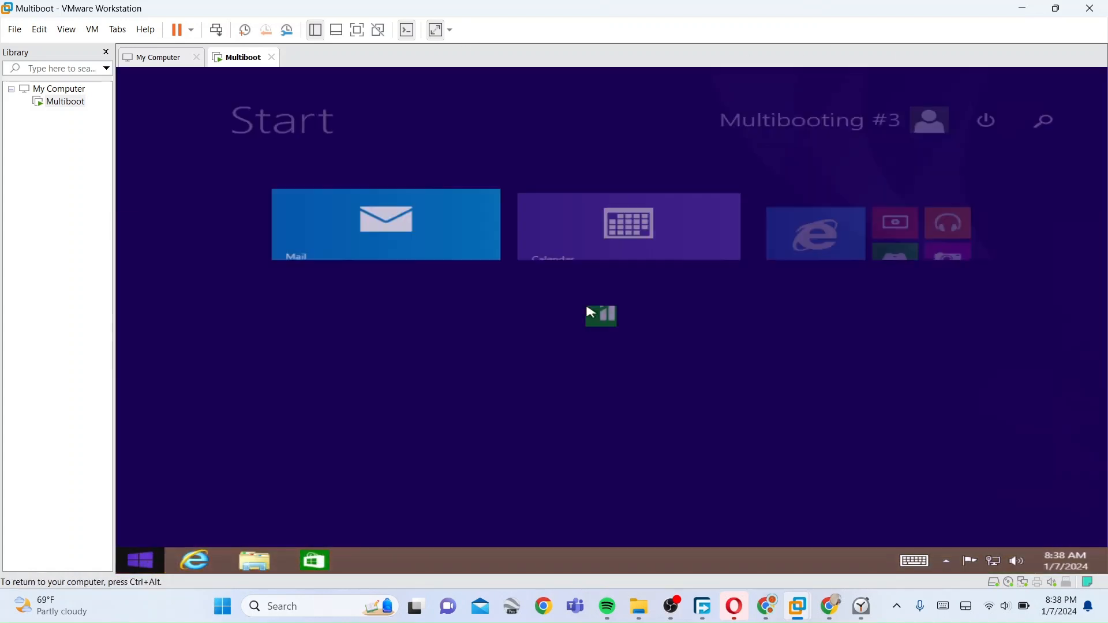
left_click(1046, 119)
type("d")
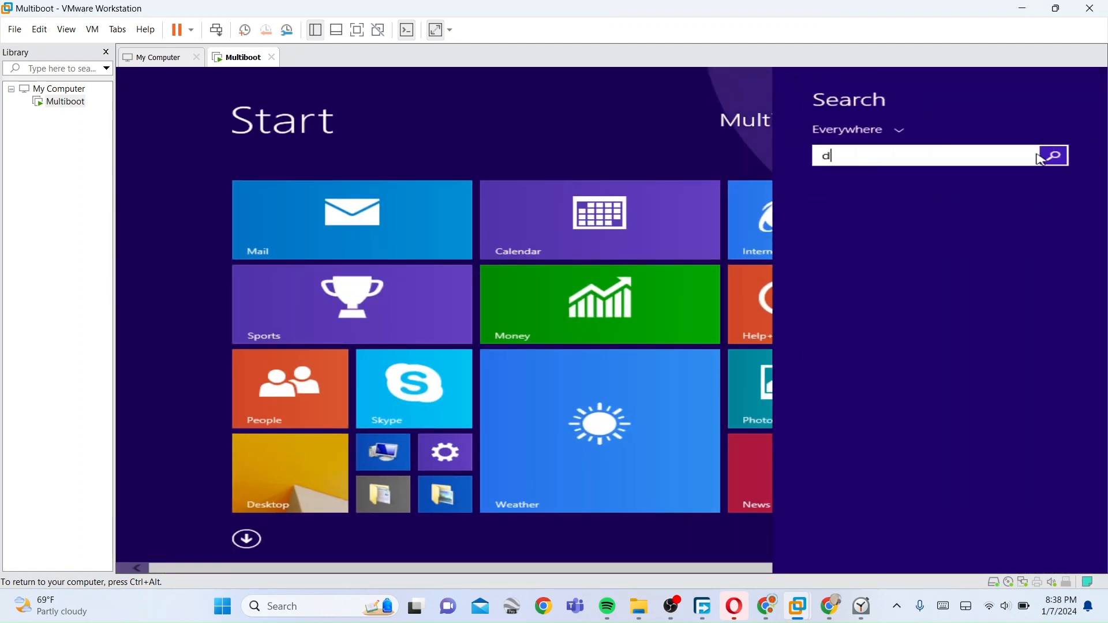
type("isk partitions")
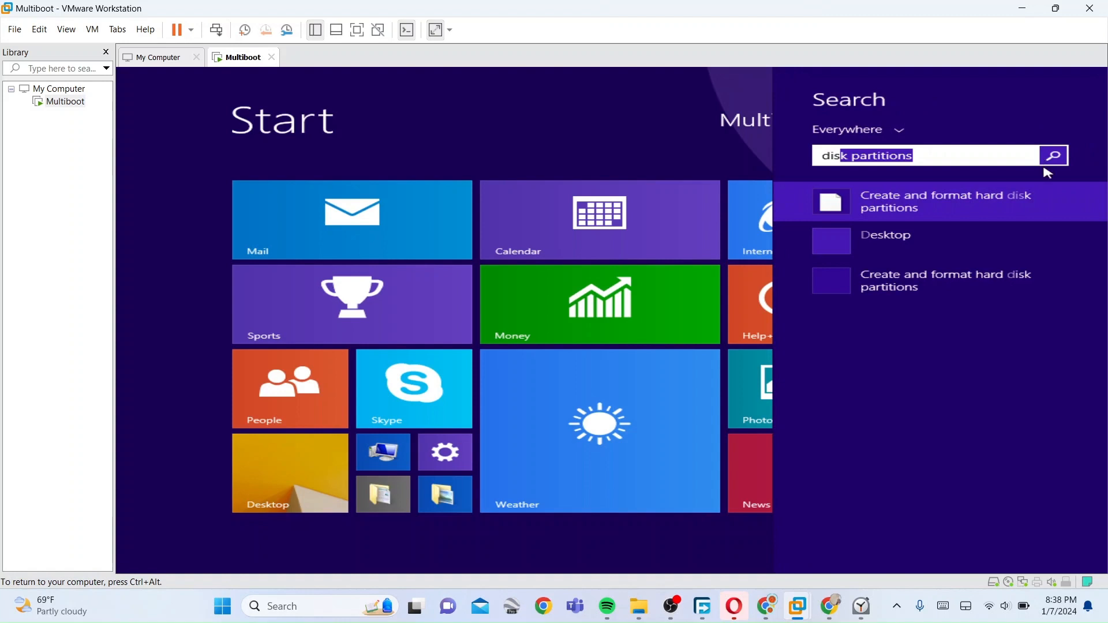
left_click(1036, 278)
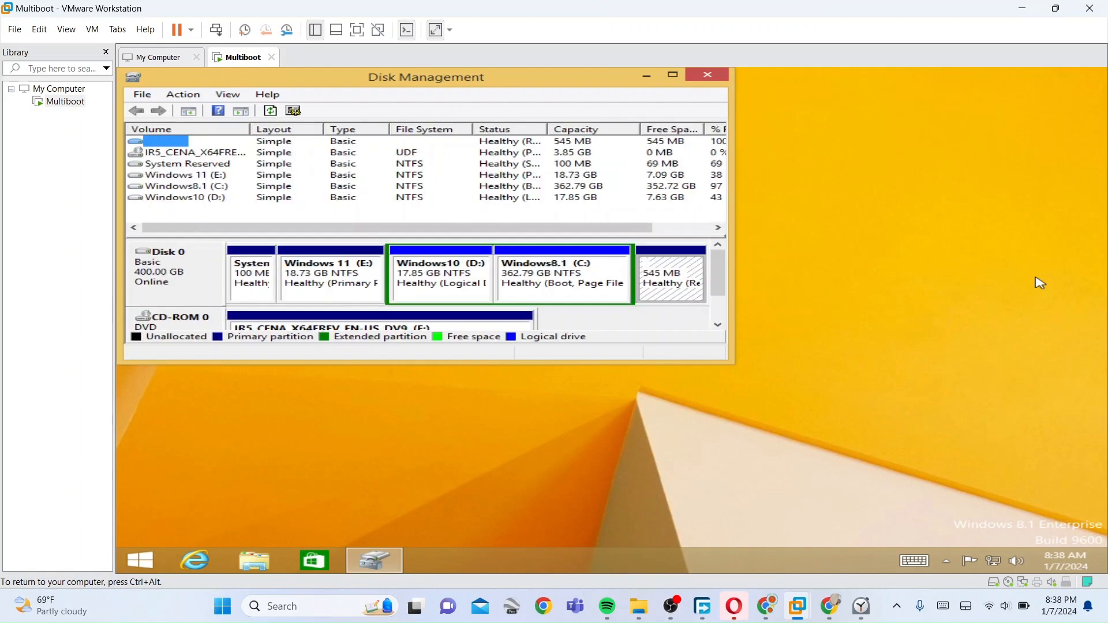
Shrink the Windows8.1 (C:) volume by the full available 360825 MB
right_click(606, 279)
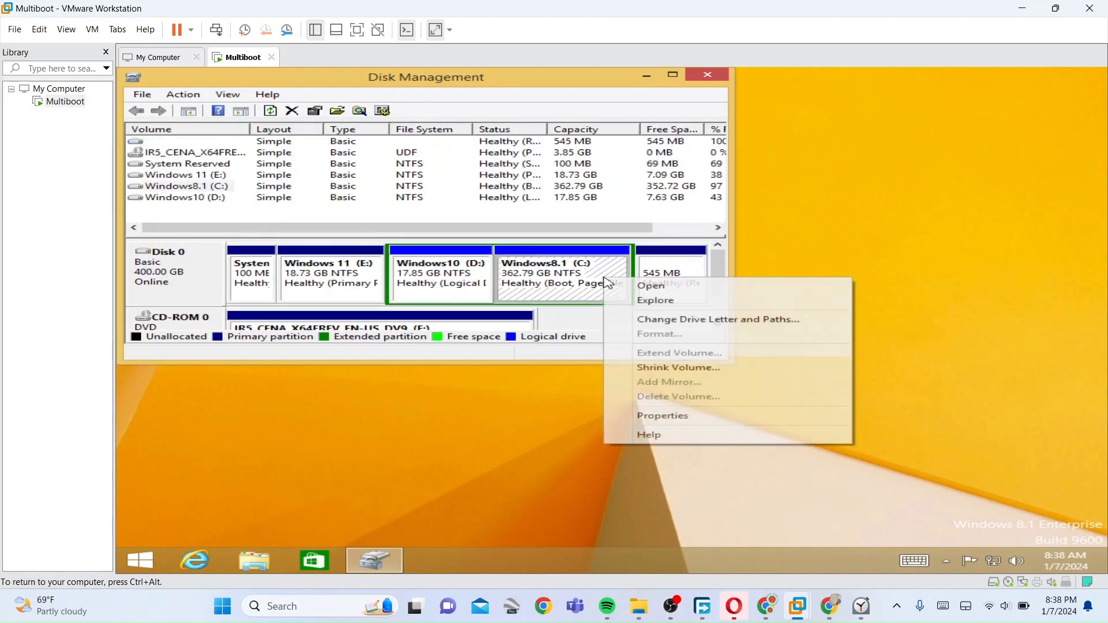
left_click(740, 369)
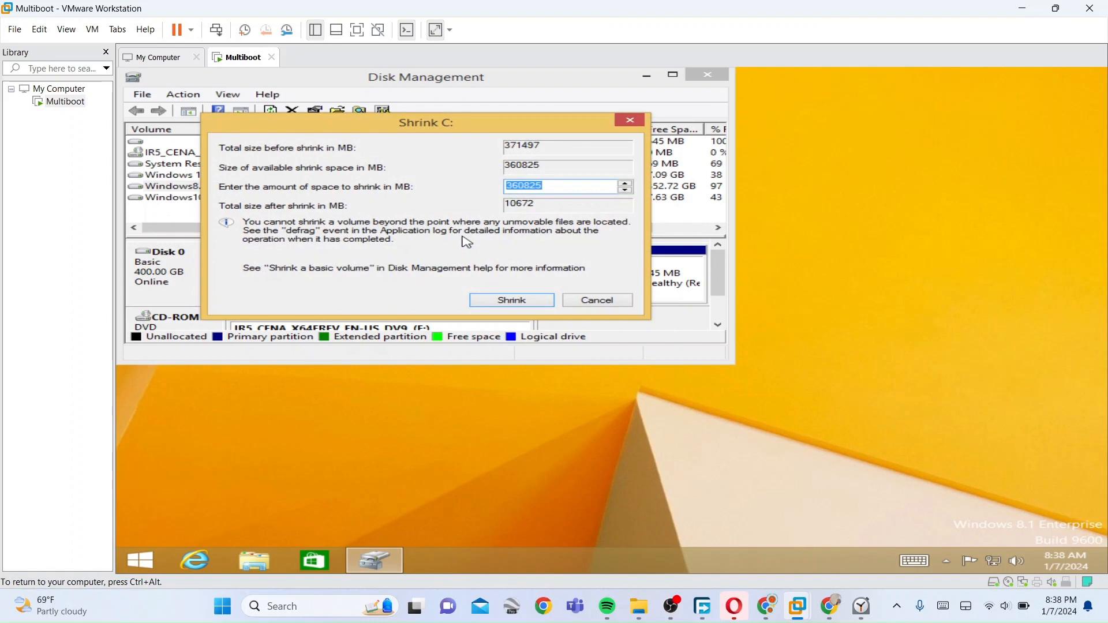
left_click(568, 187)
key("BackSpace")
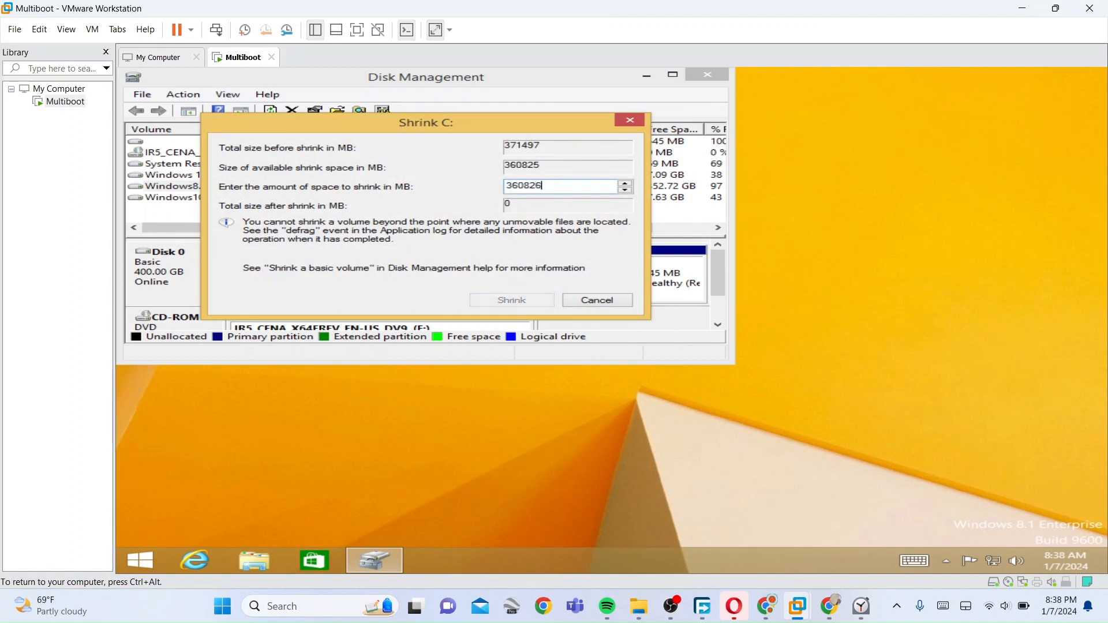
type("5")
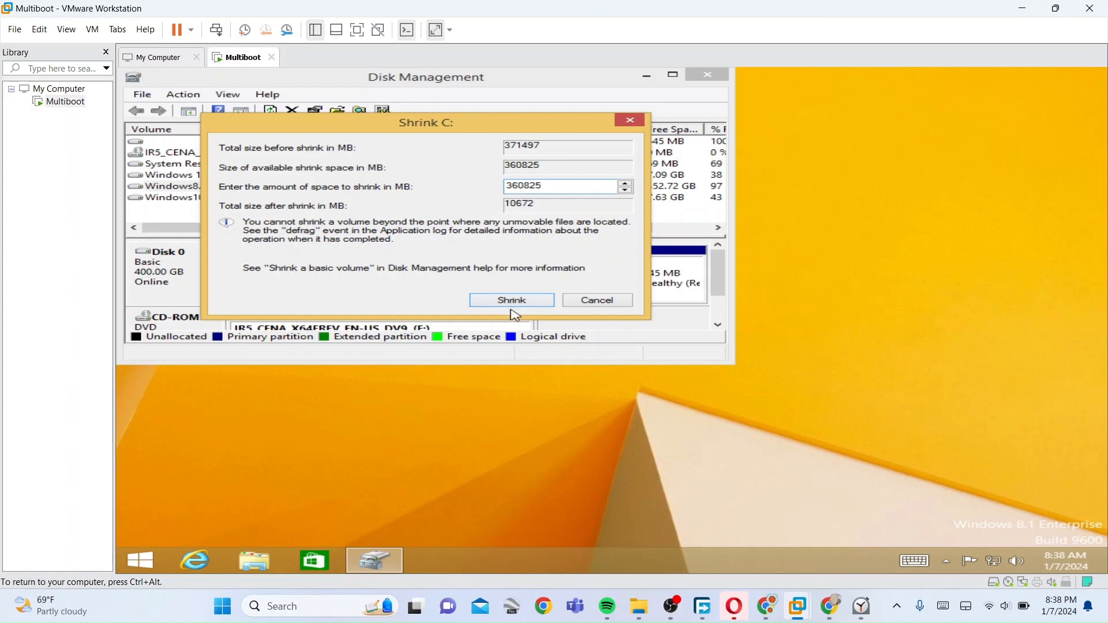
left_click(502, 300)
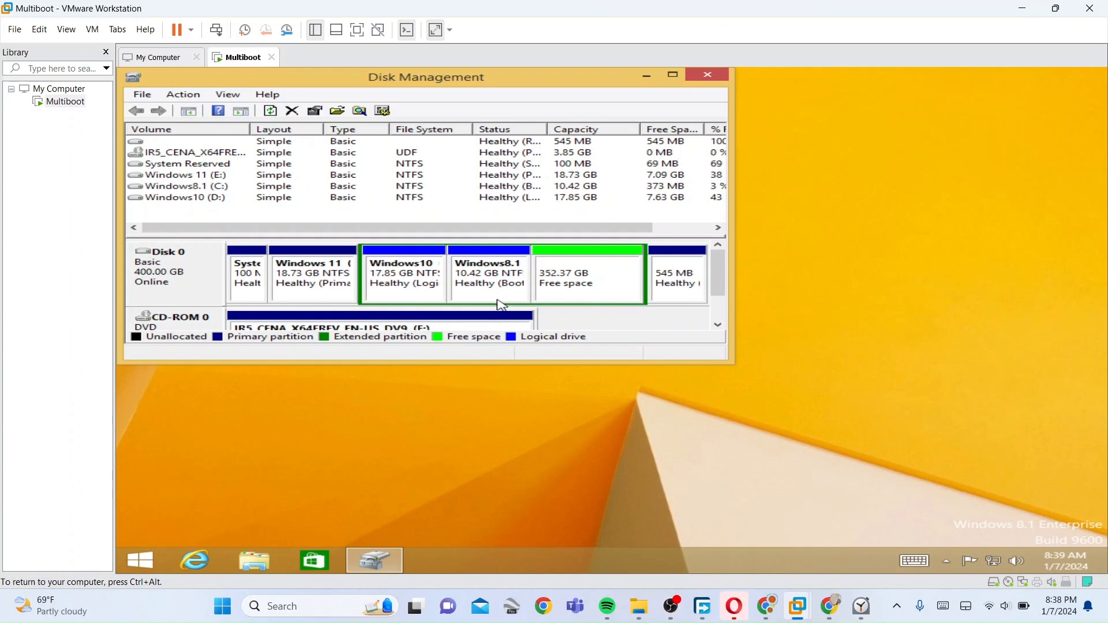
Create a 360824 MB simple volume in the free space, with drive letter G:, NTFS quick format and the label Windows 8
left_click(619, 292)
right_click(622, 292)
left_click(728, 298)
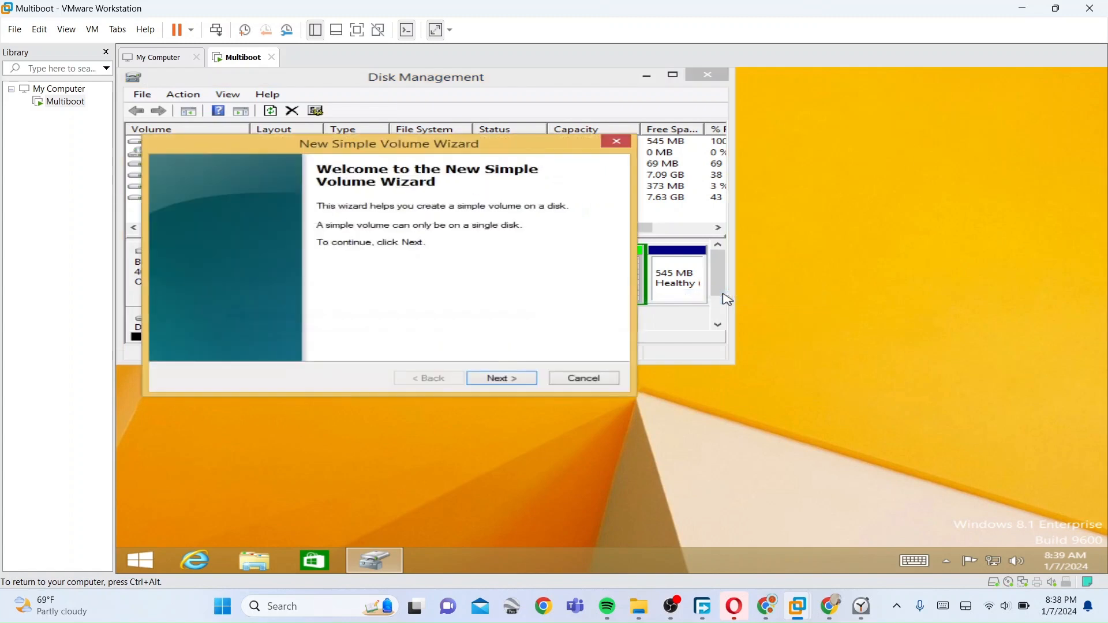
left_click(507, 379)
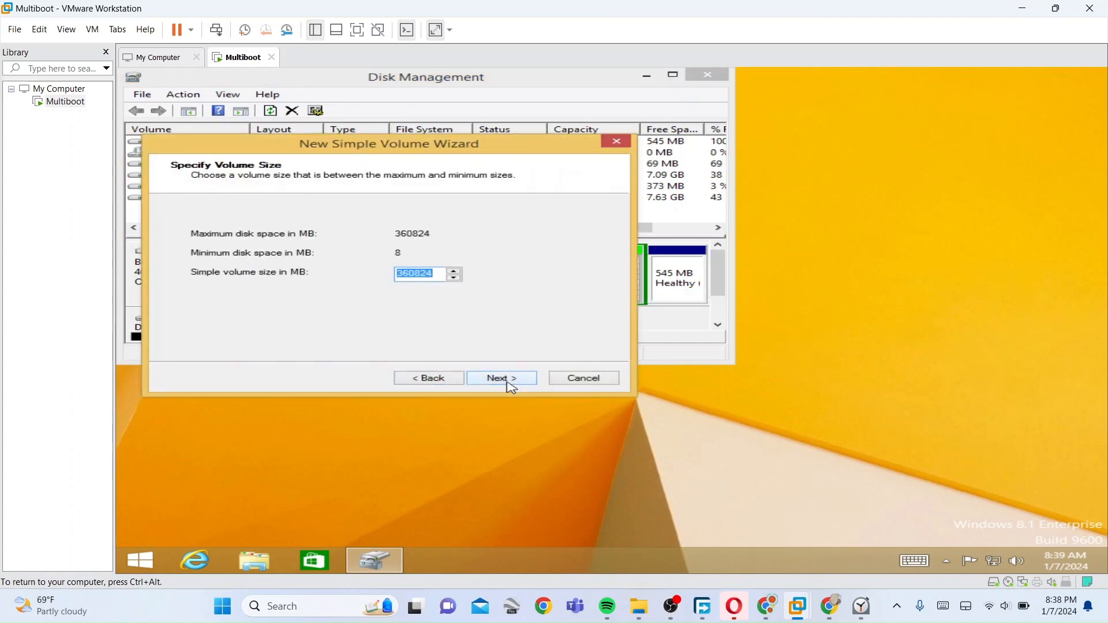
left_click(510, 384)
left_click(507, 380)
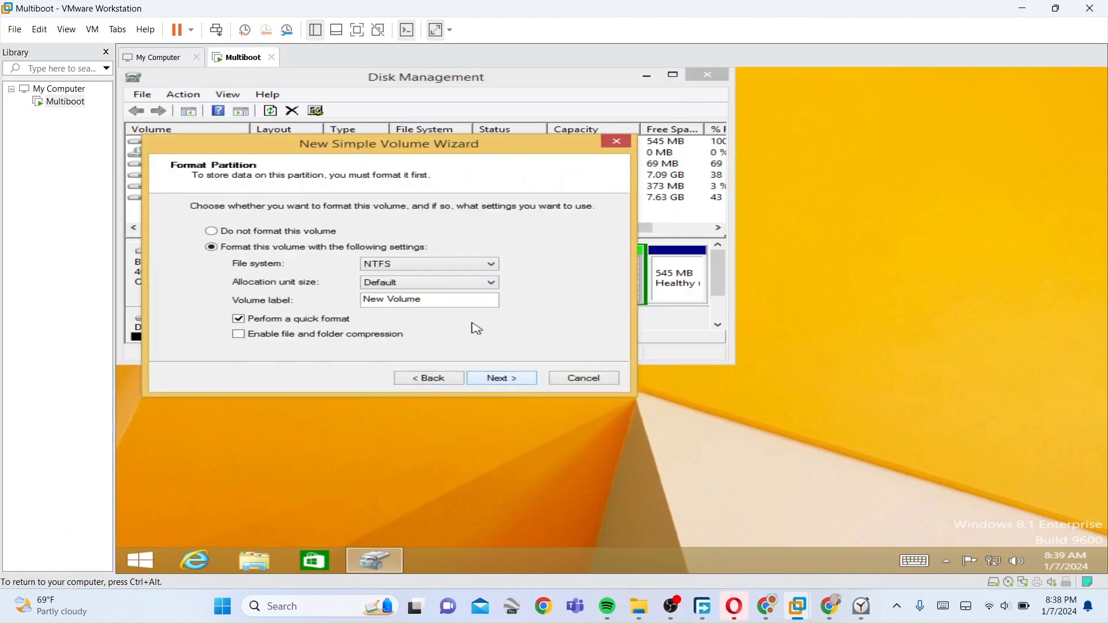
left_click_drag(430, 300, 336, 304)
key("BackSpace")
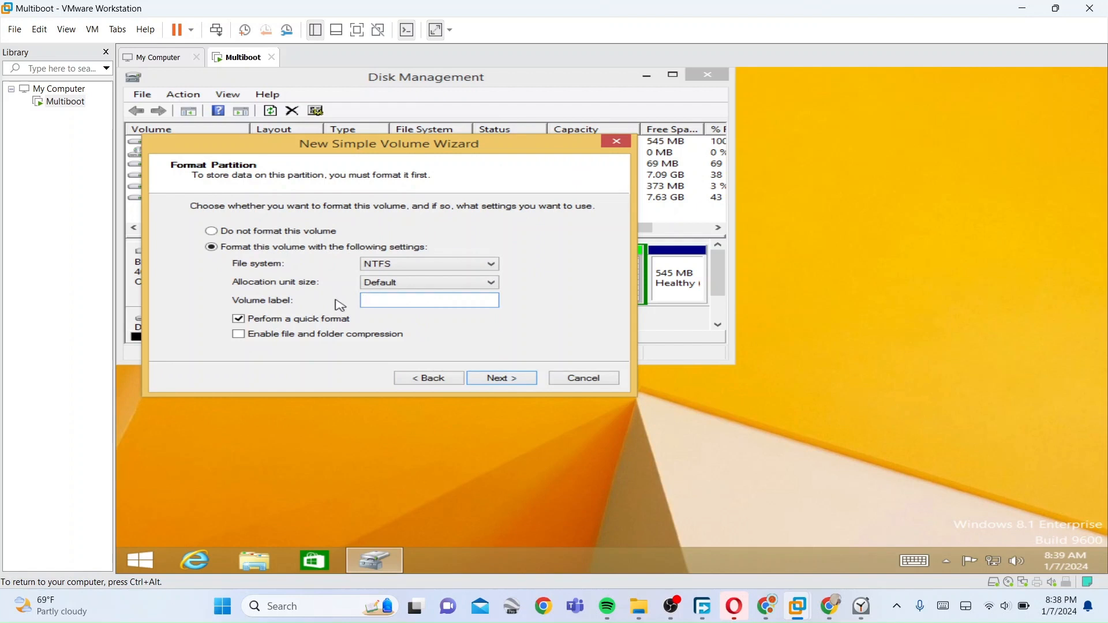
type("Windows 8")
left_click(515, 378)
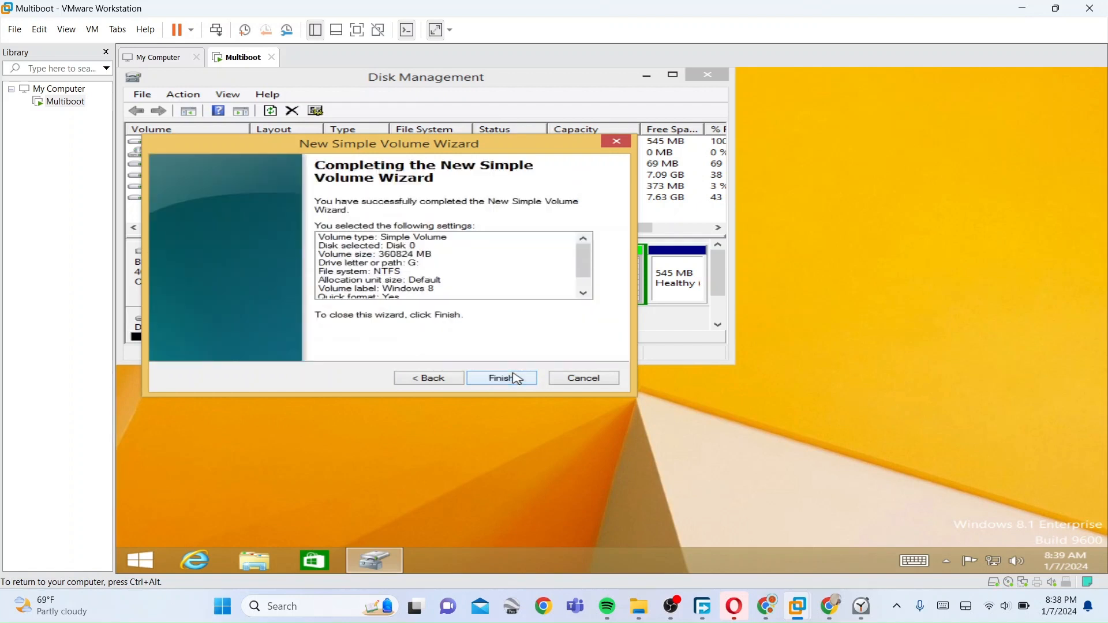
left_click(518, 378)
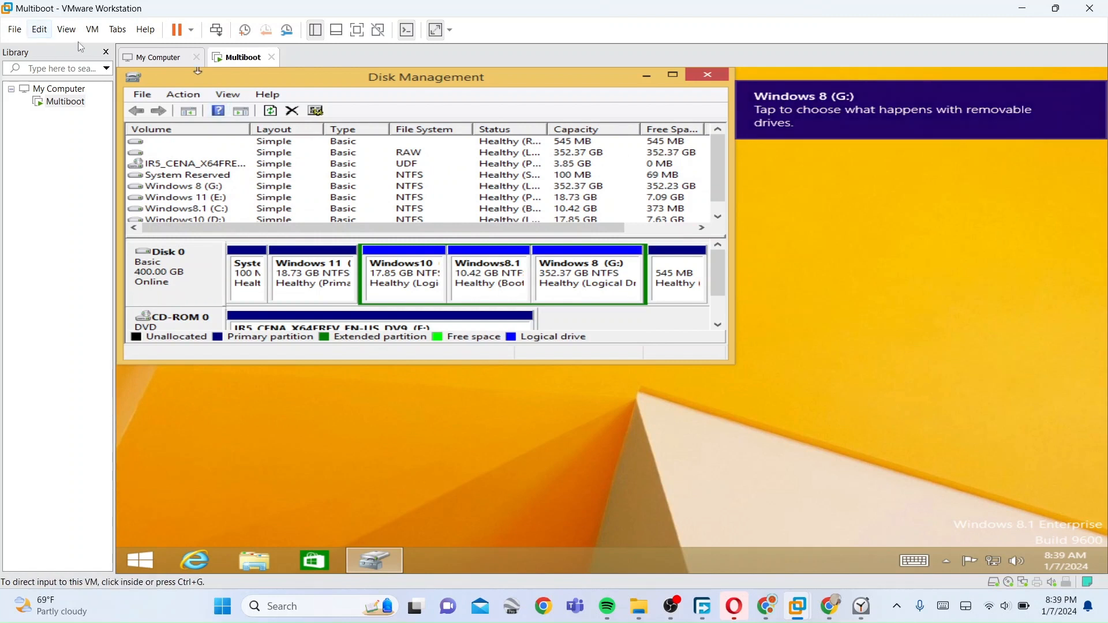
Attach the Windows 8 32-Bit image from C:\Tech\ISO Heaven to the virtual CD/DVD drive and save the machine settings
left_click(93, 30)
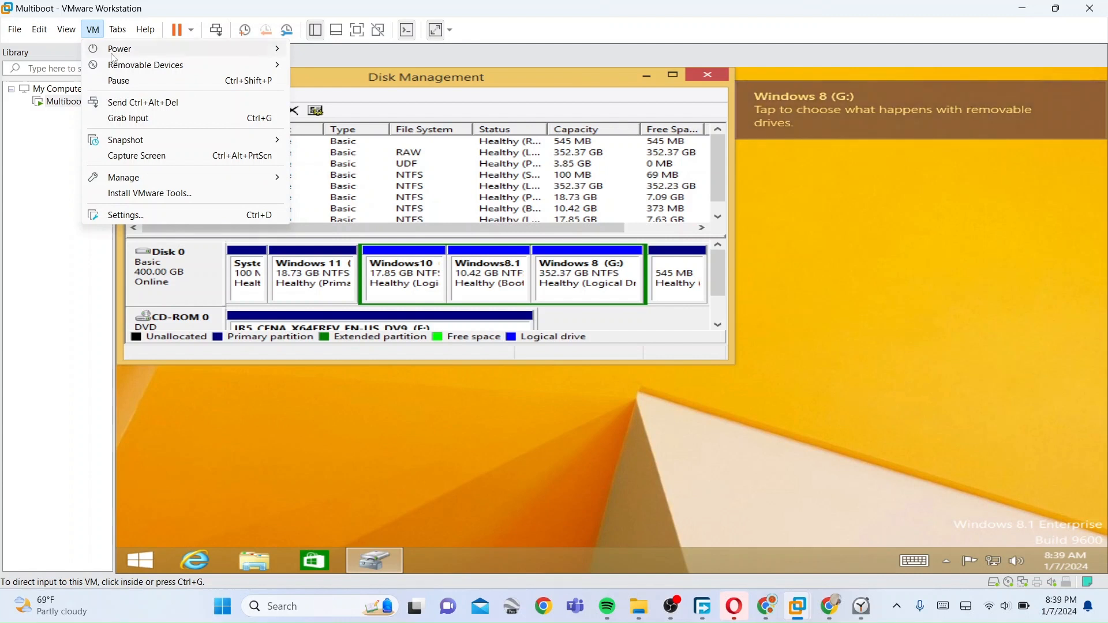
left_click(174, 217)
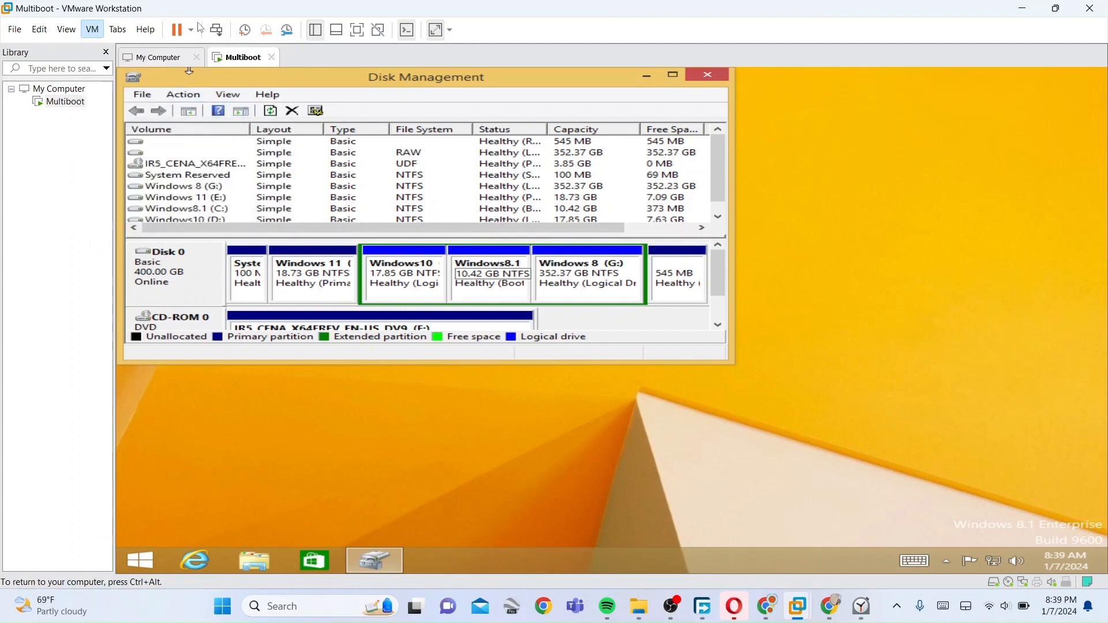
key("ctrl+d")
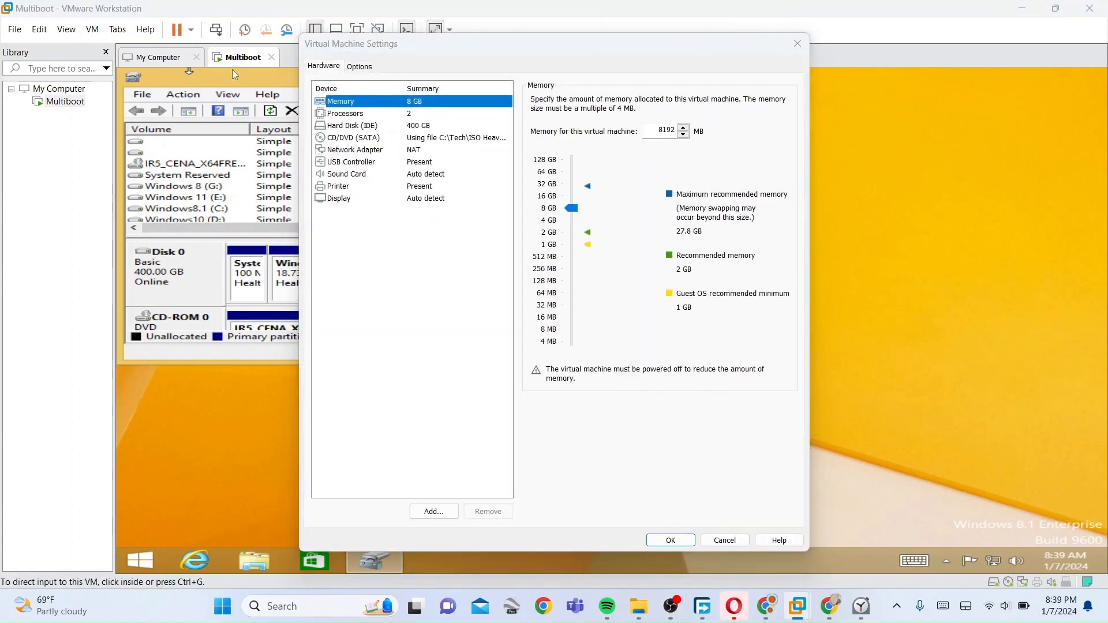
left_click(479, 140)
left_click(786, 202)
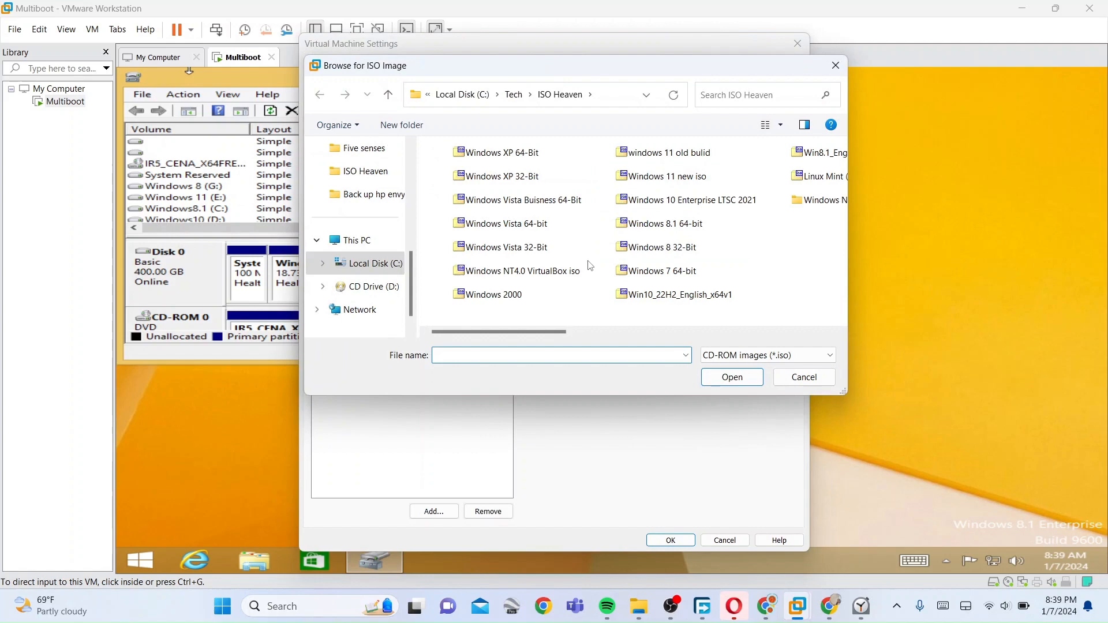
double_click(686, 250)
left_click(680, 545)
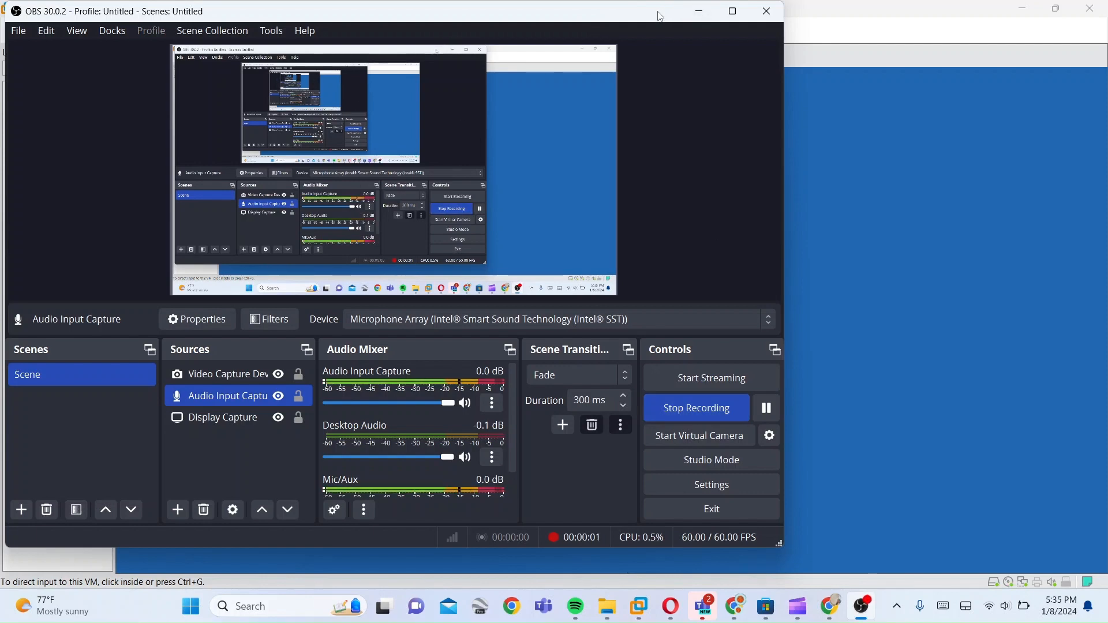
left_click_drag(687, 9, 925, 417)
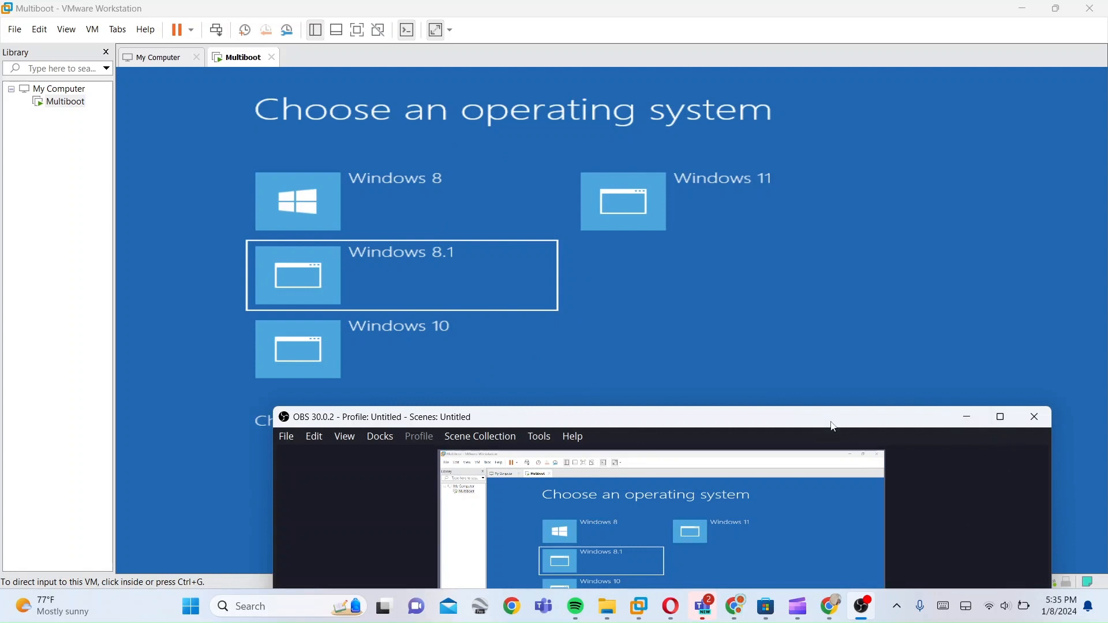
left_click_drag(833, 424, 690, 223)
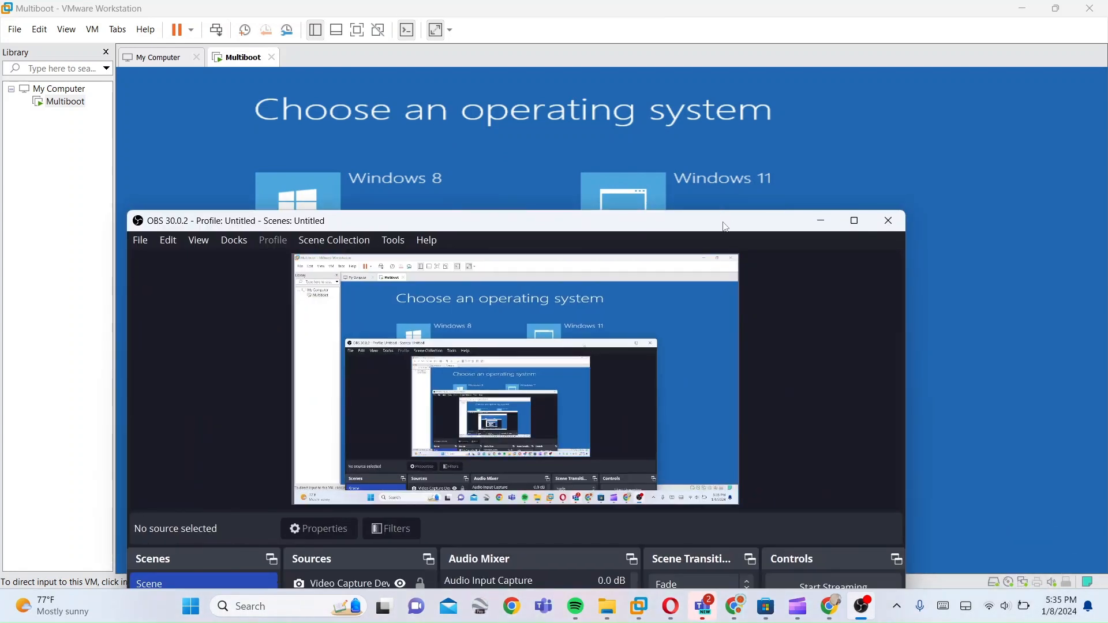
left_click_drag(729, 230, 758, 28)
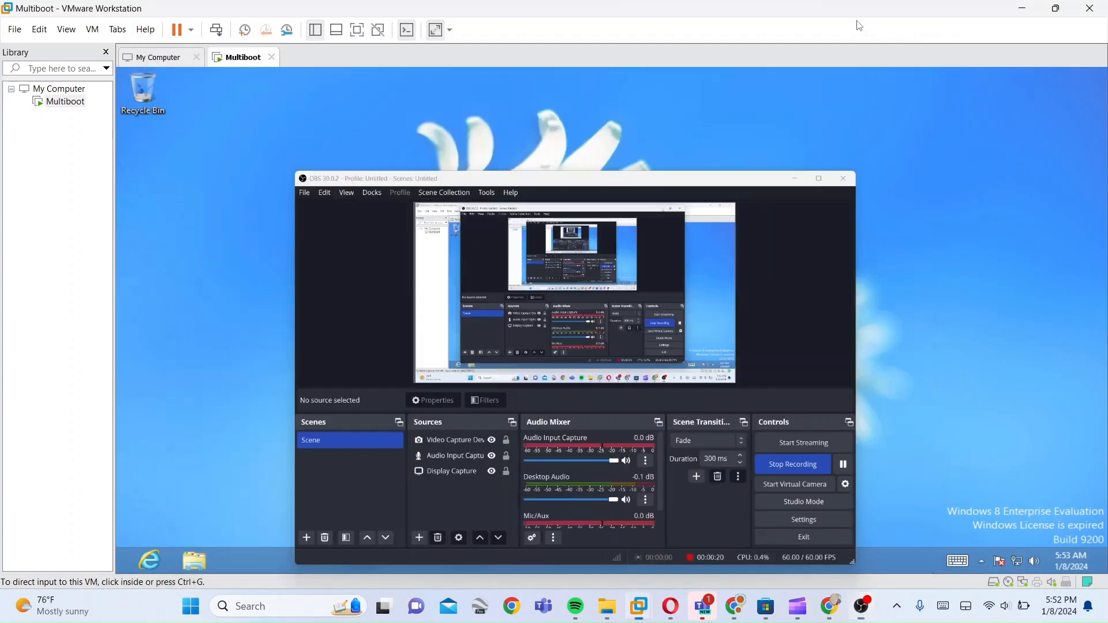
Open the search from the Windows 8 guest's Start screen and search the apps for "disk mana"
left_click(859, 26)
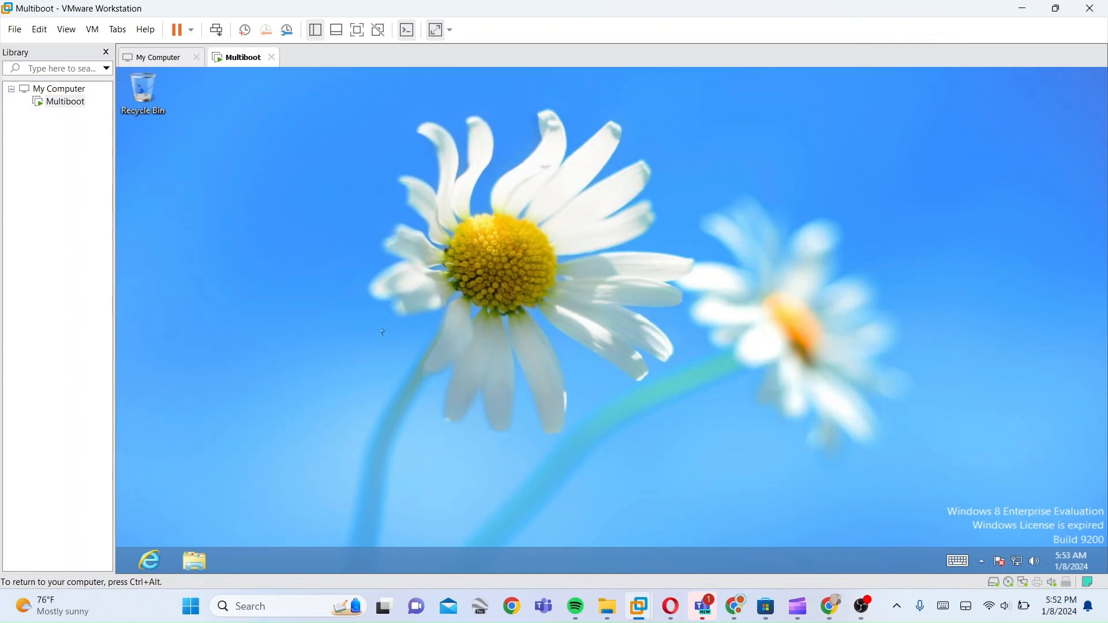
left_click(134, 557)
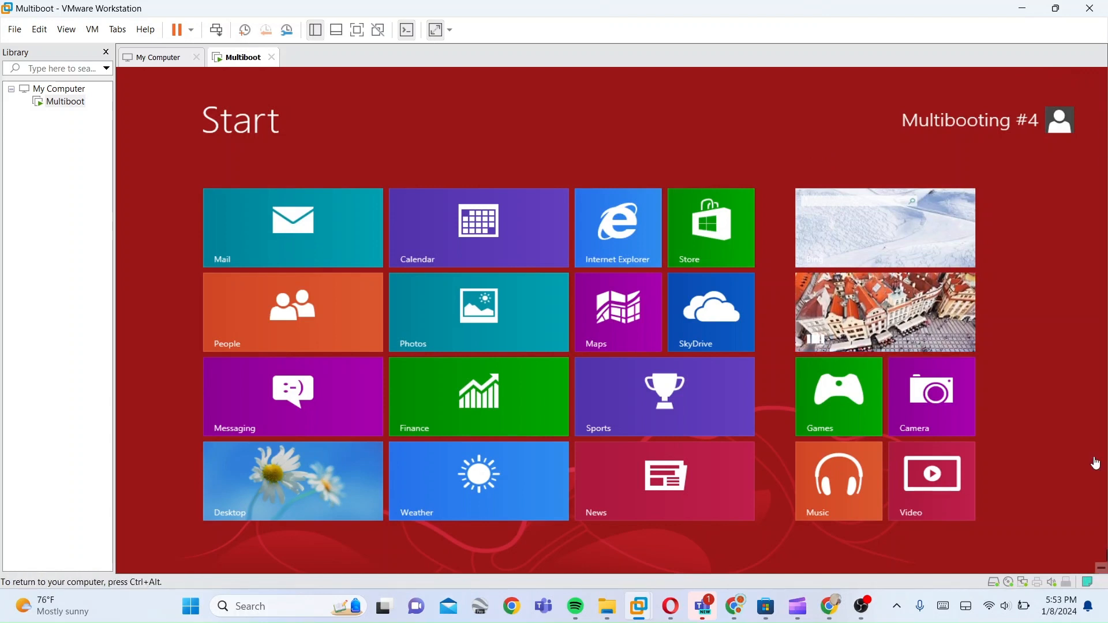
mouse_move(1100, 568)
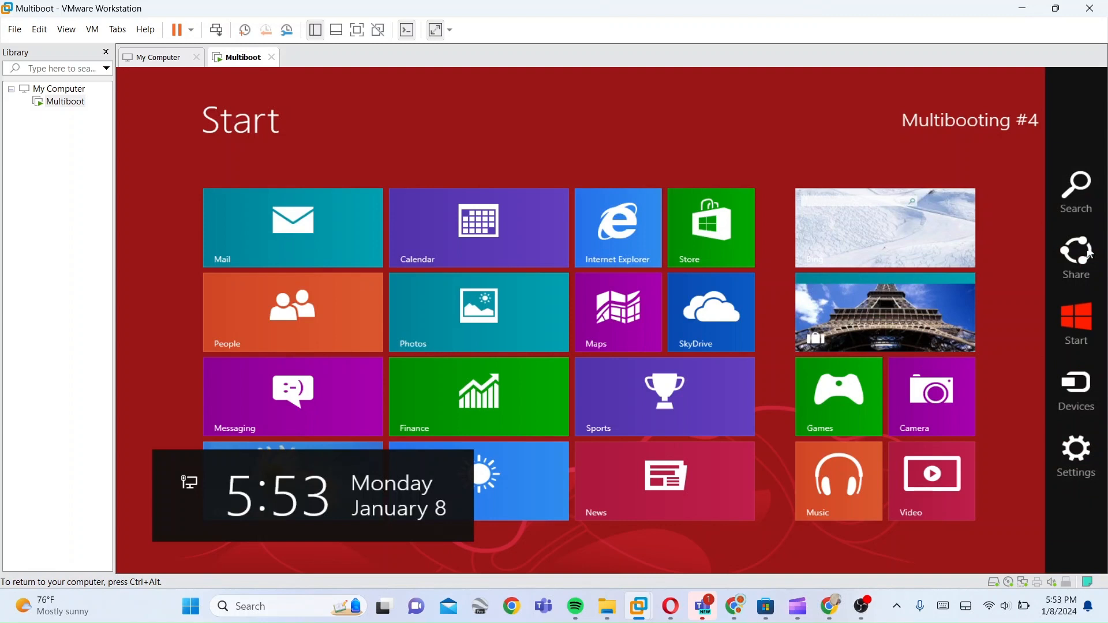
left_click(1064, 188)
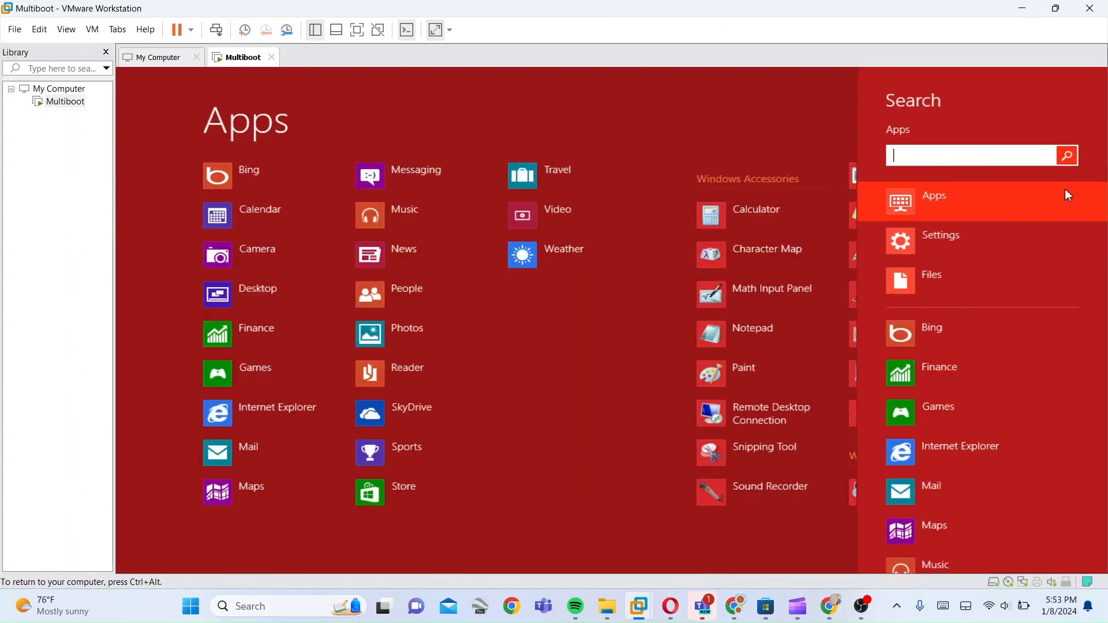
type("di")
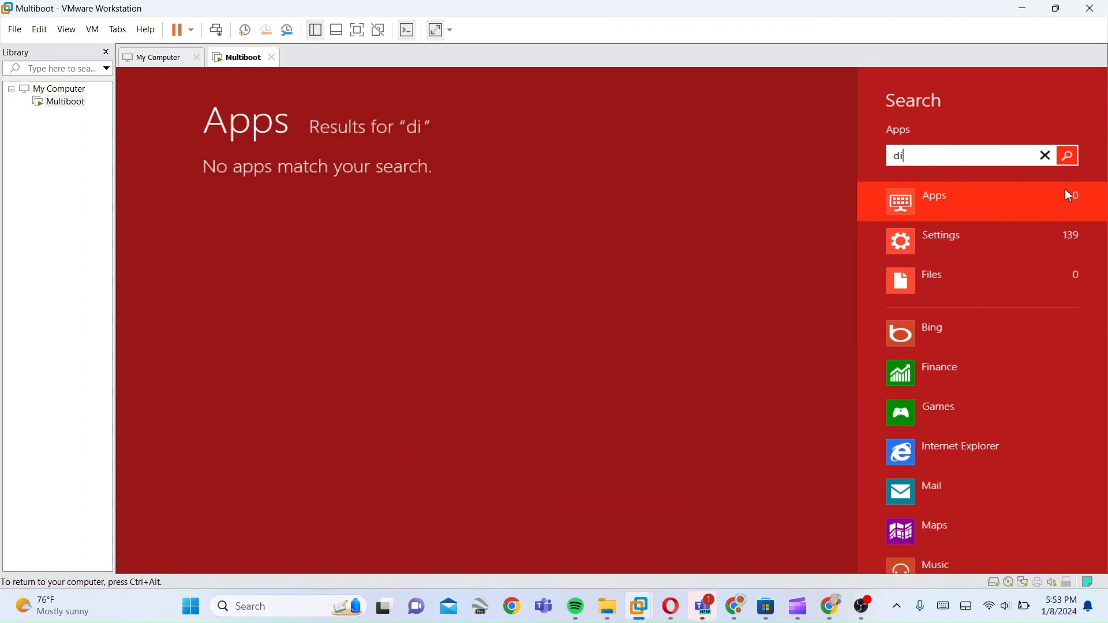
key("BackSpace")
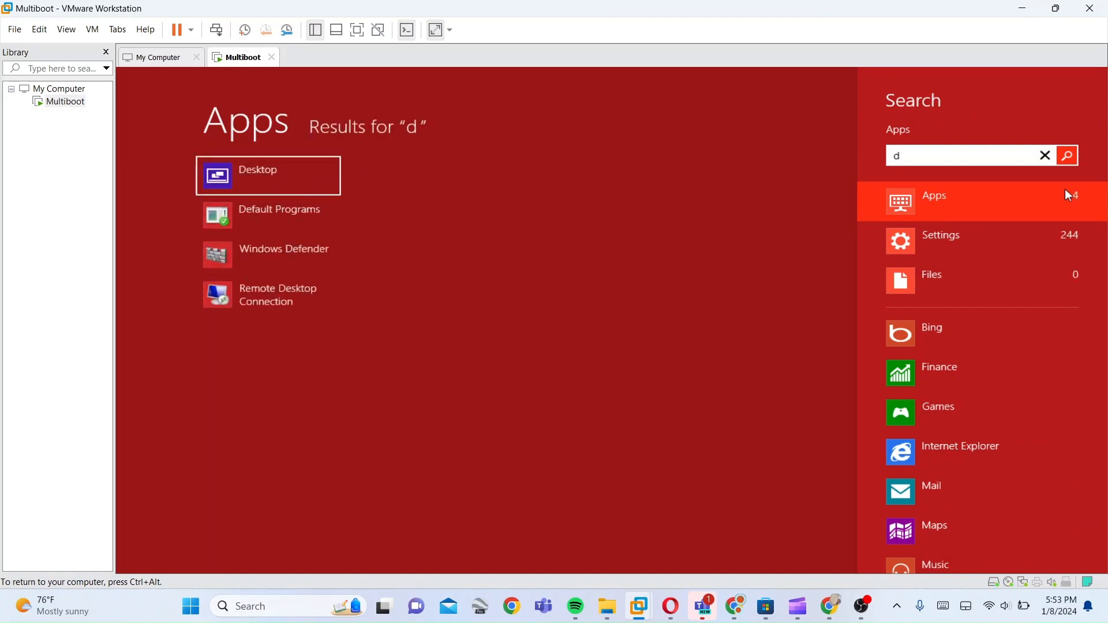
type("sk")
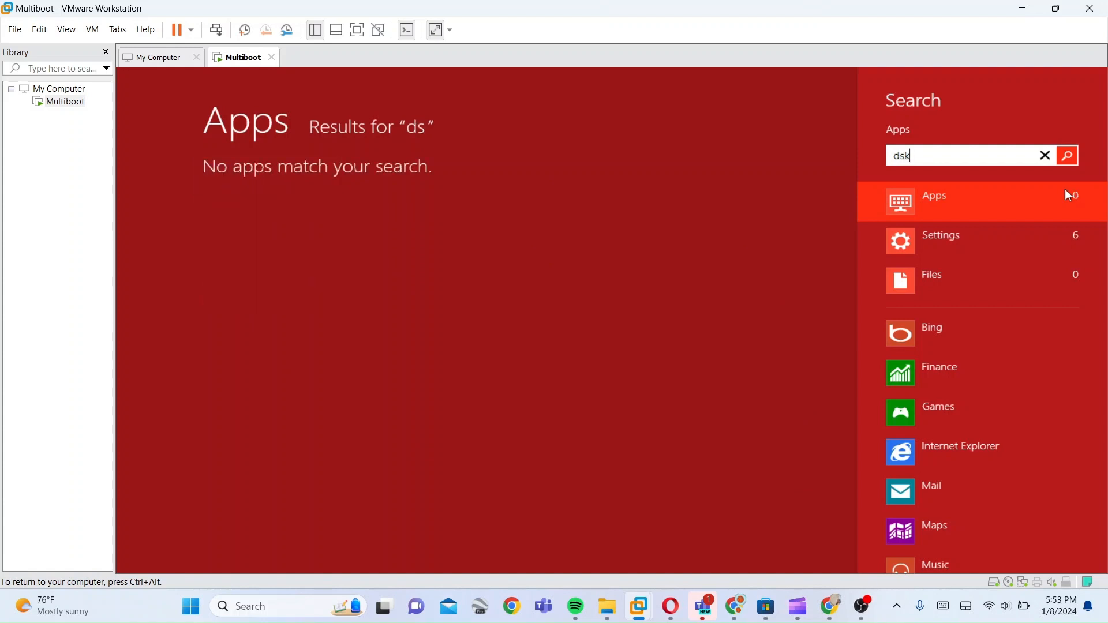
type(" ma")
key("BackSpace")
key("BackSpace")
key("BackSpace")
key("BackSpace")
key("BackSpace")
type("i")
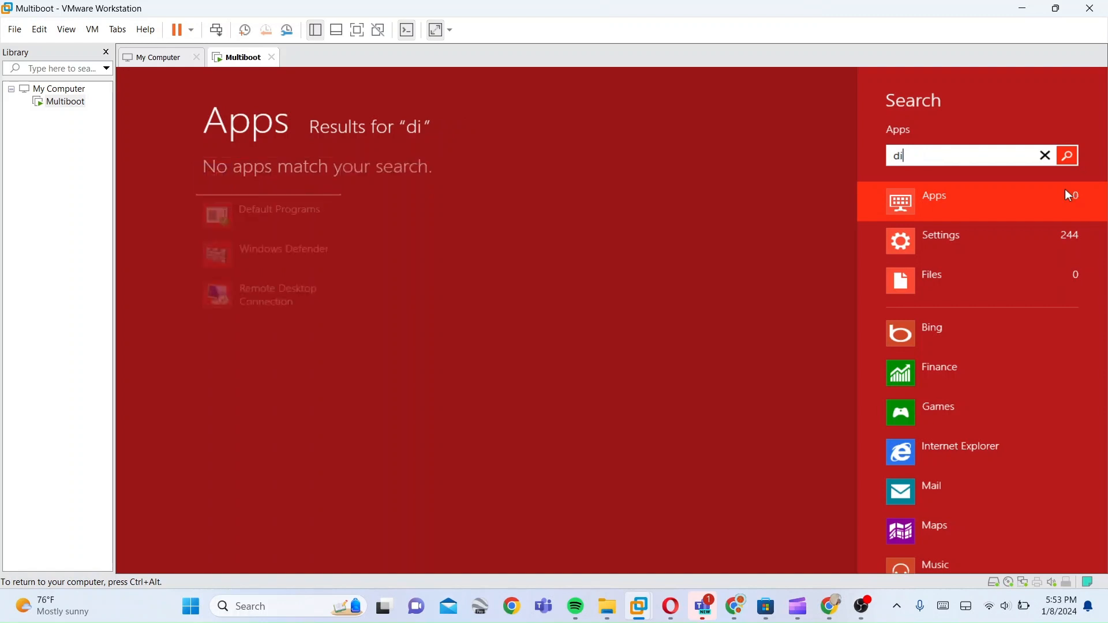
type("sk")
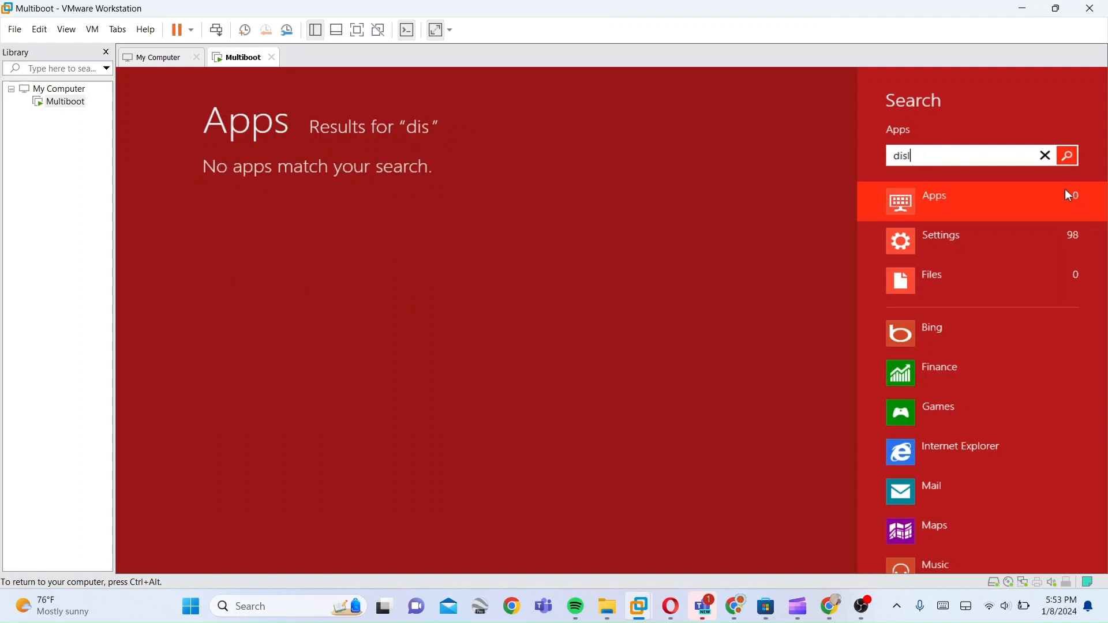
type(" mama")
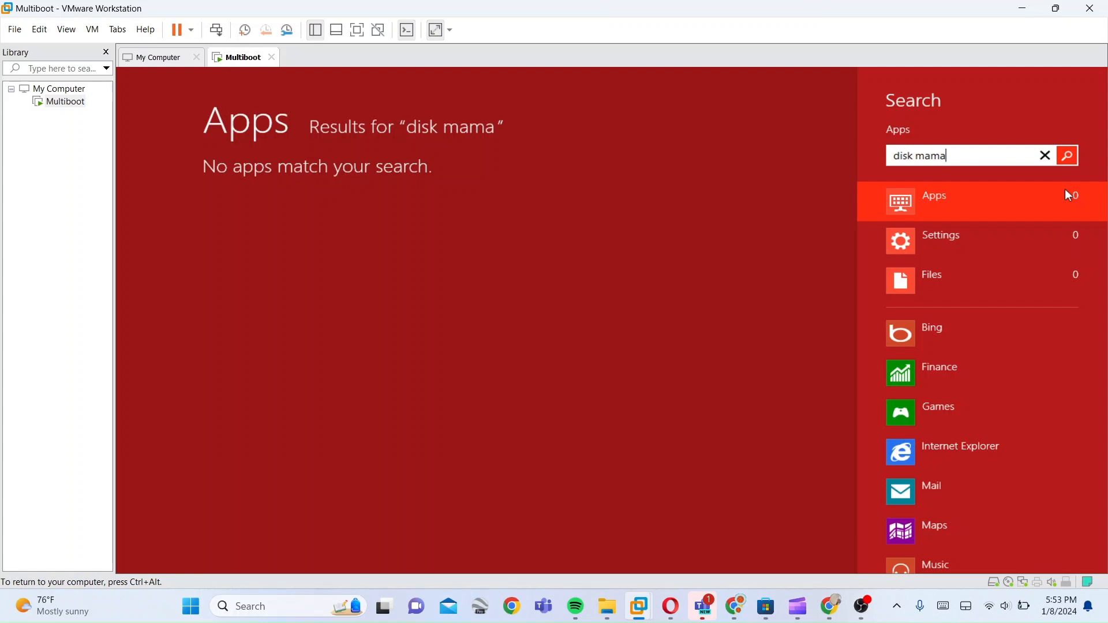
key("BackSpace")
key("BackSpace")
key("BackSpace")
type("ana")
Search the Windows 7 guest for "disk" and open the "Create and format hard disk partitions" tool
mouse_move(645, 602)
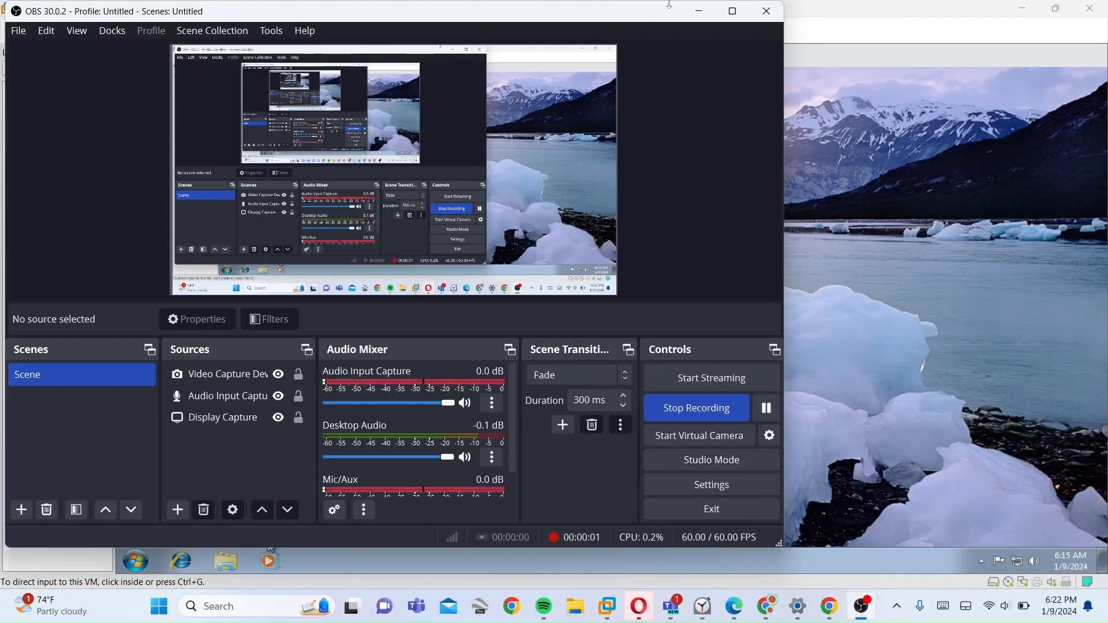
left_click(701, 13)
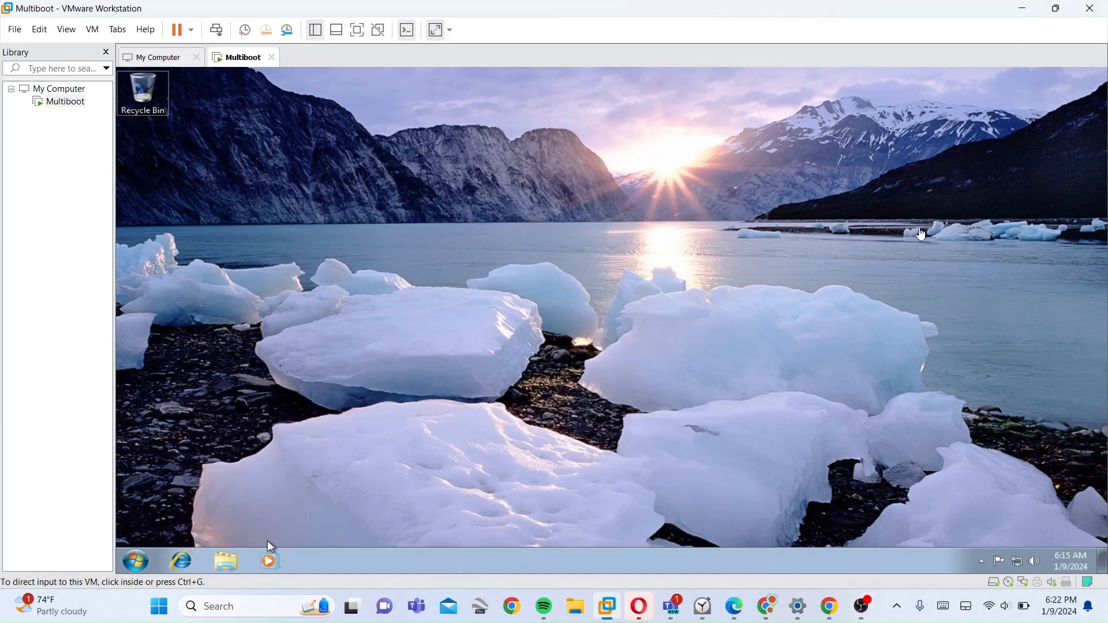
left_click(268, 542)
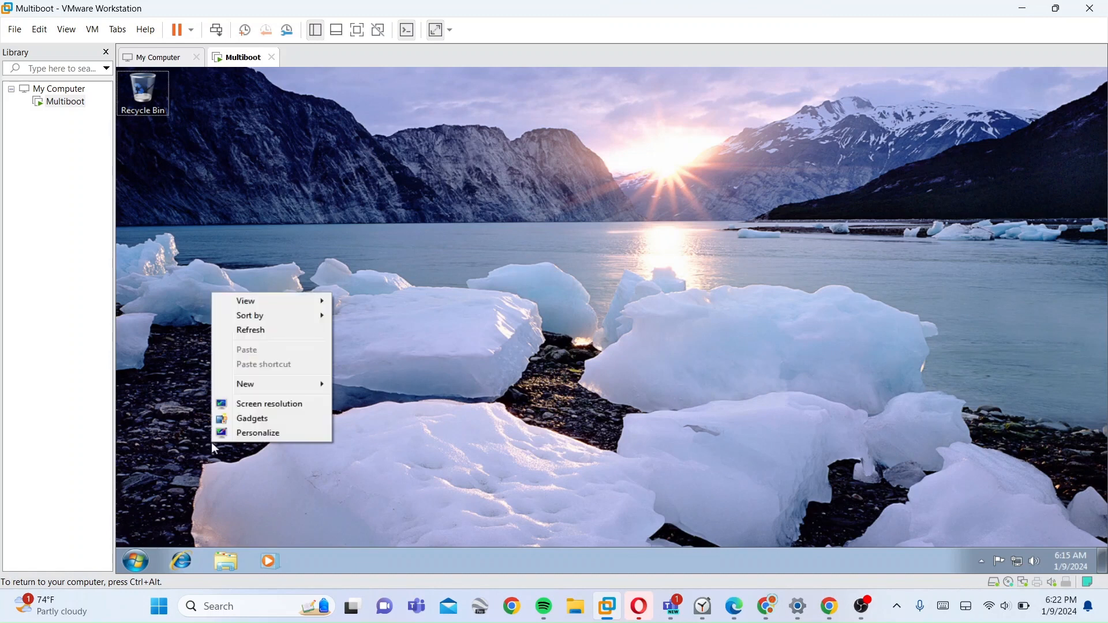
left_click(196, 473)
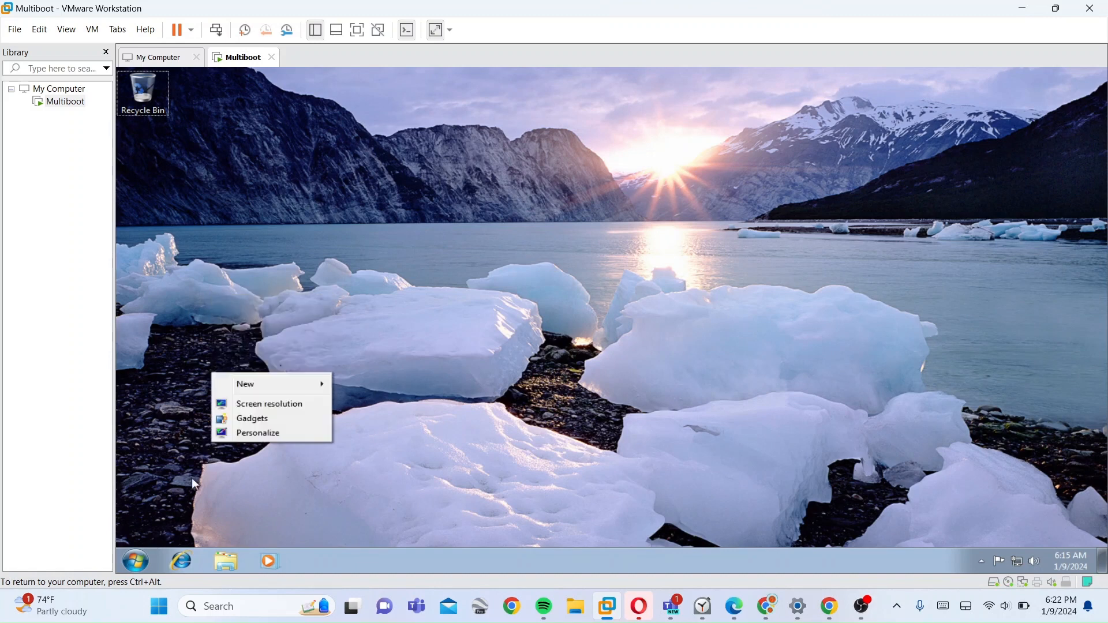
left_click(137, 562)
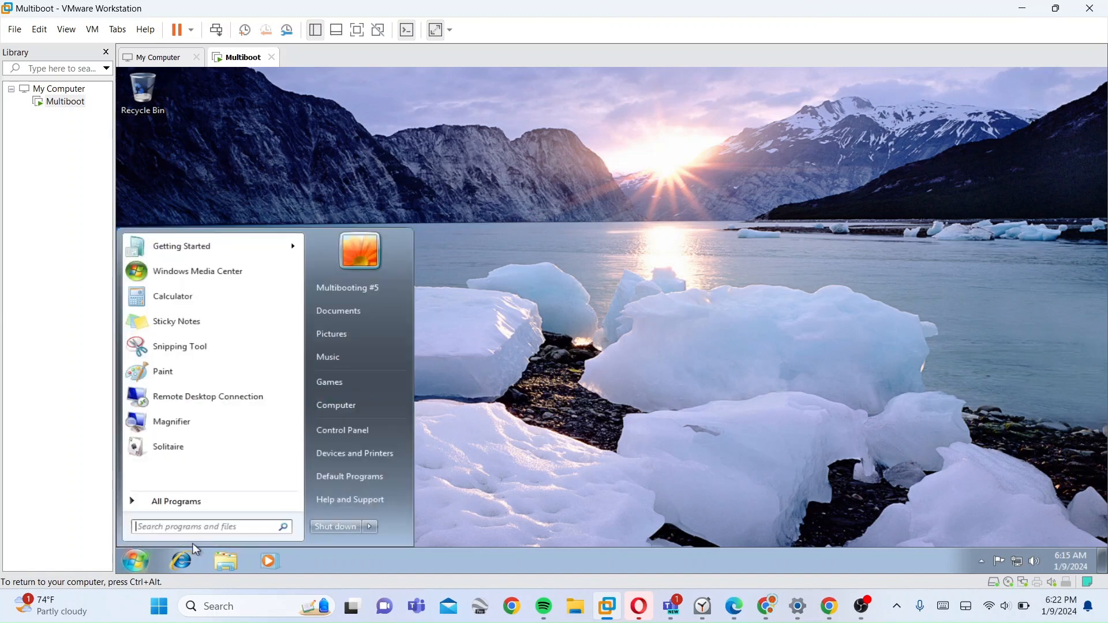
type("dis")
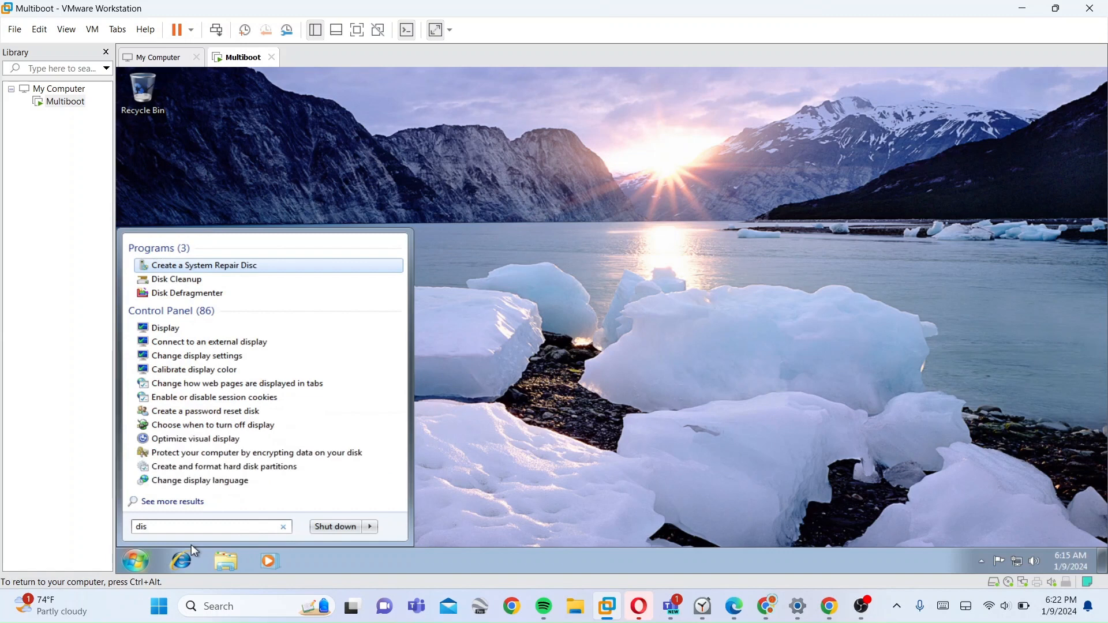
type("k")
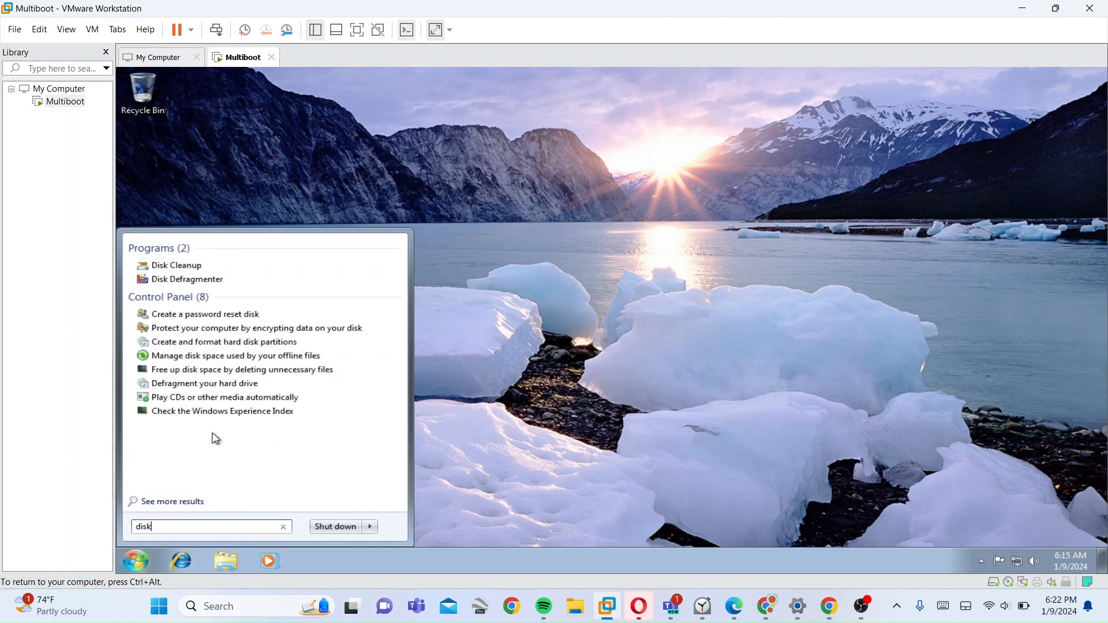
left_click(276, 345)
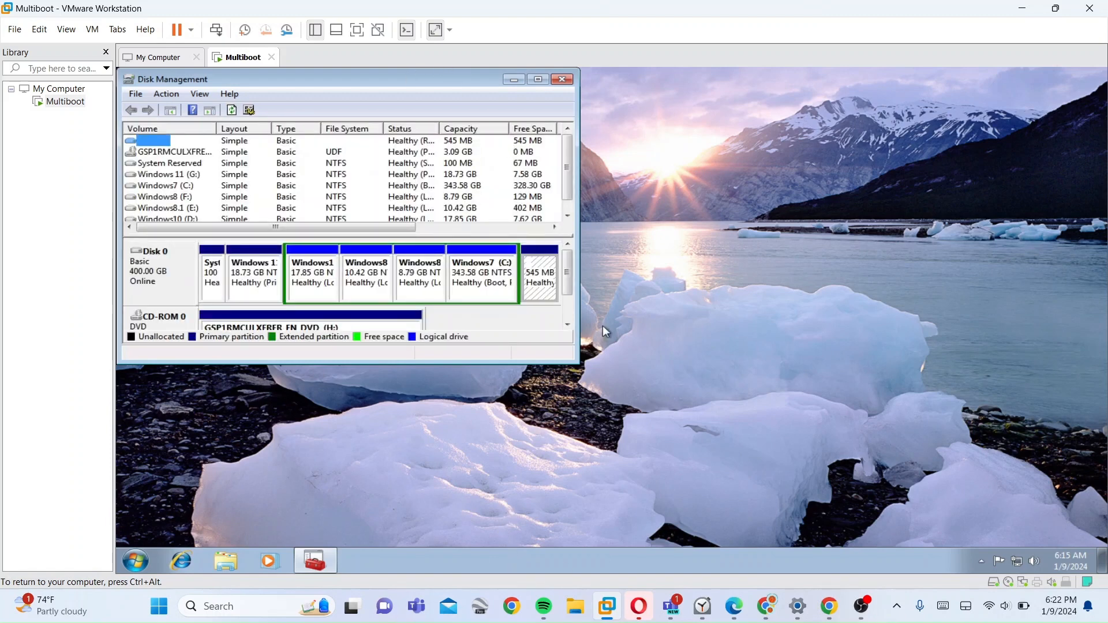
Shrink the Windows7 (C:) volume by the full available 335592 MB
left_click(488, 296)
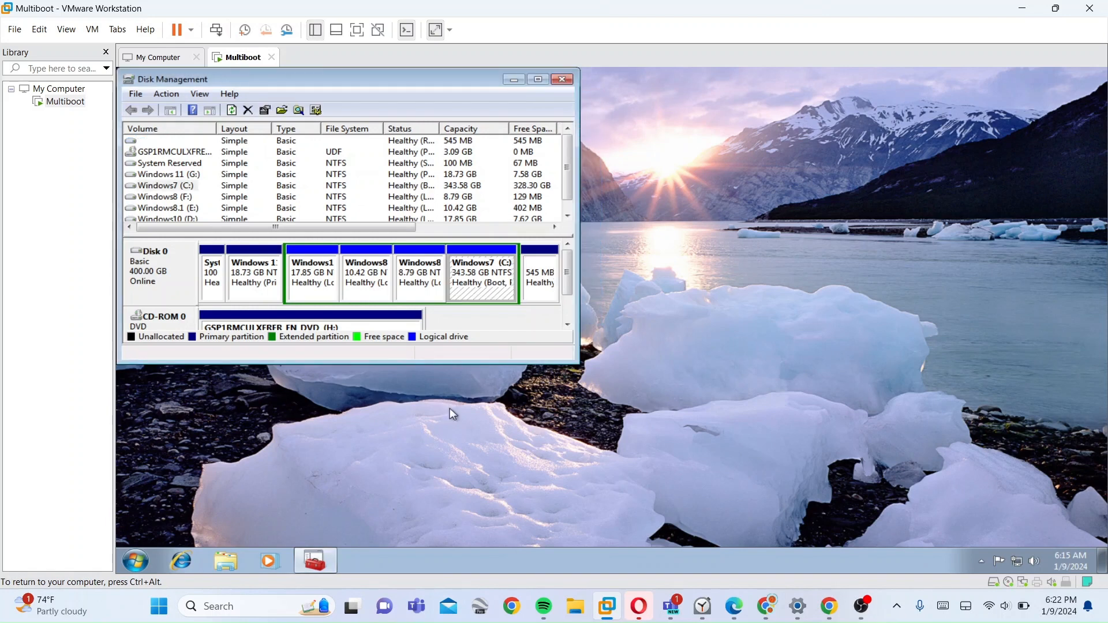
right_click(488, 301)
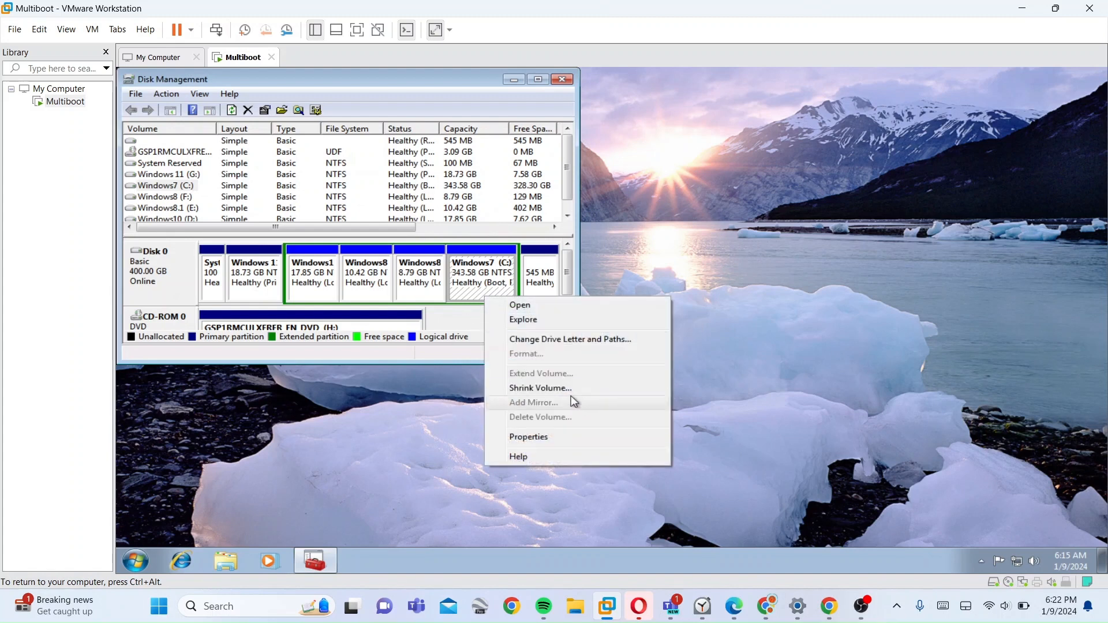
left_click(569, 388)
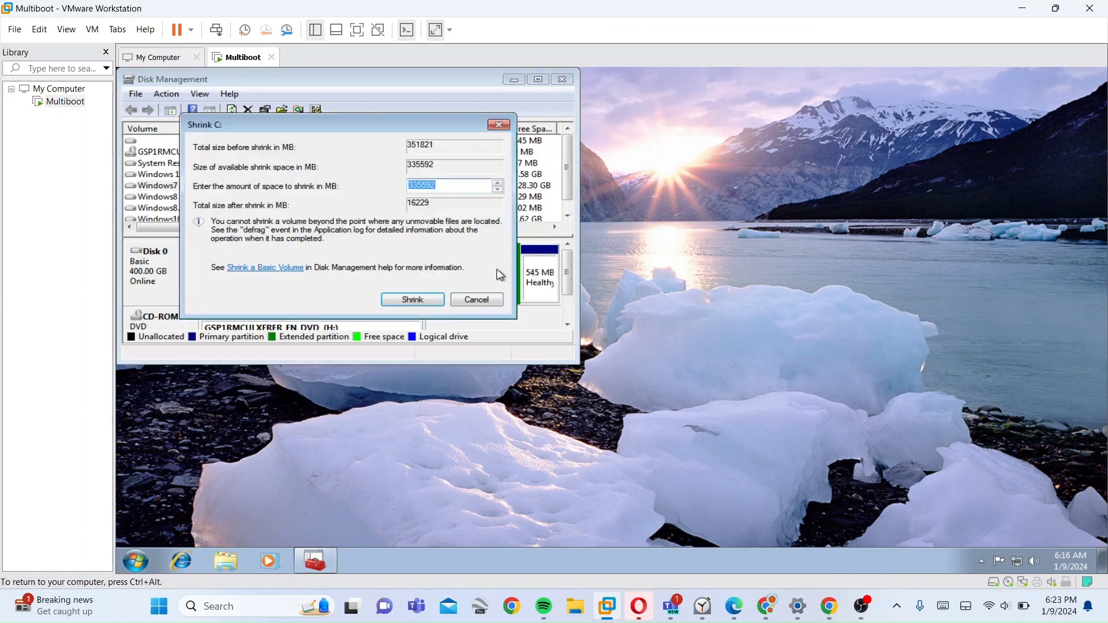
left_click(465, 183)
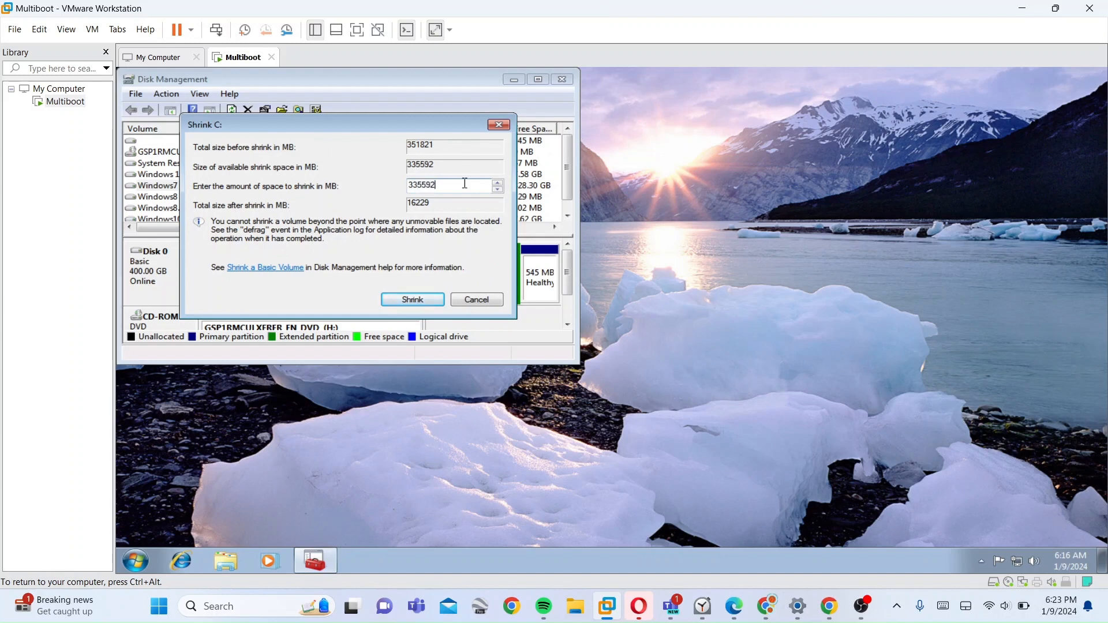
key("BackSpace")
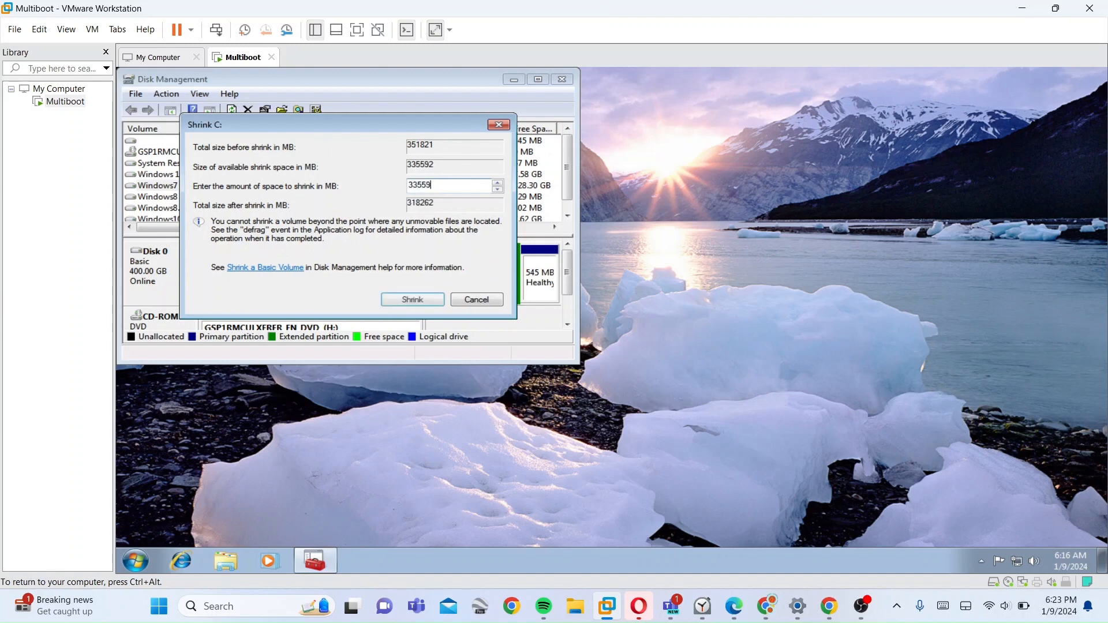
type("2")
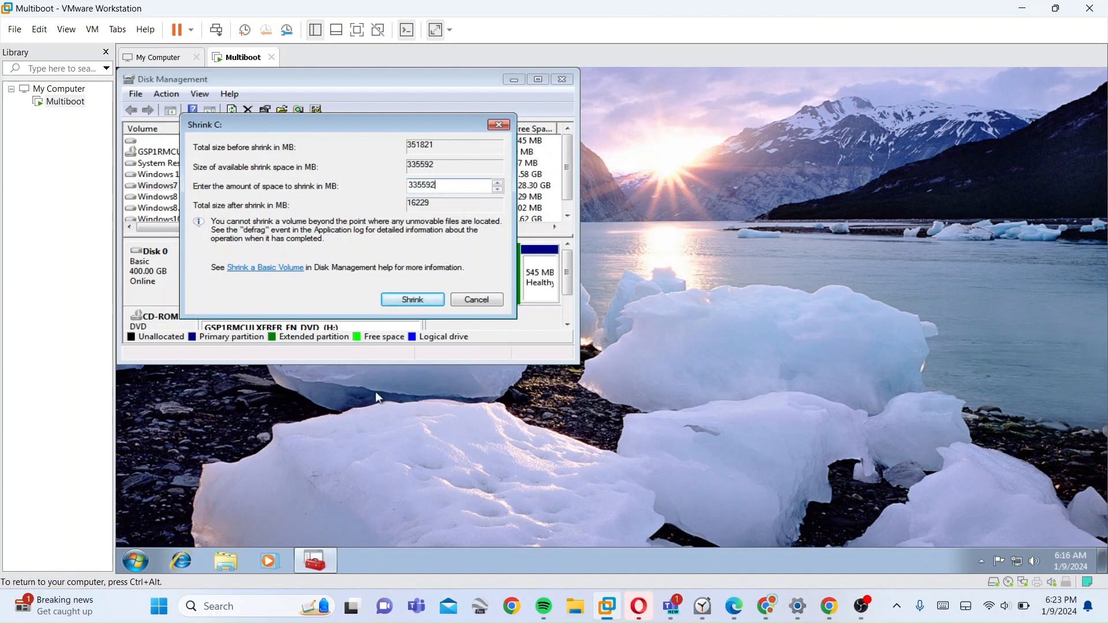
left_click(411, 301)
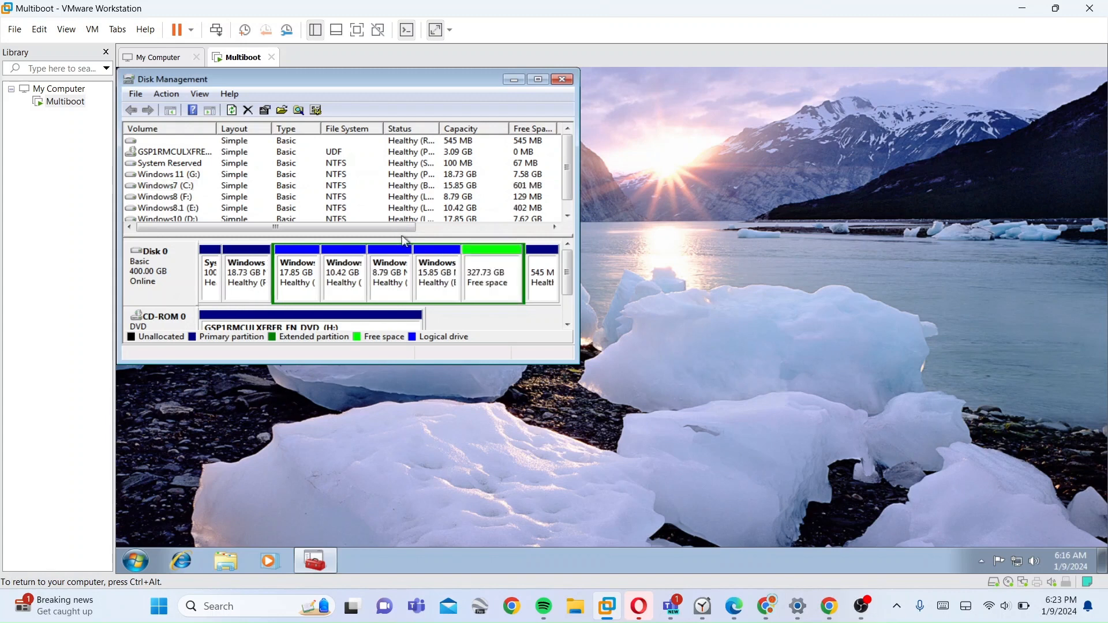
Create a 335591 MB simple volume in the free space, with drive letter I:, NTFS quick format and label Windows Vista, and dismiss AutoPlay
left_click(488, 293)
right_click(488, 293)
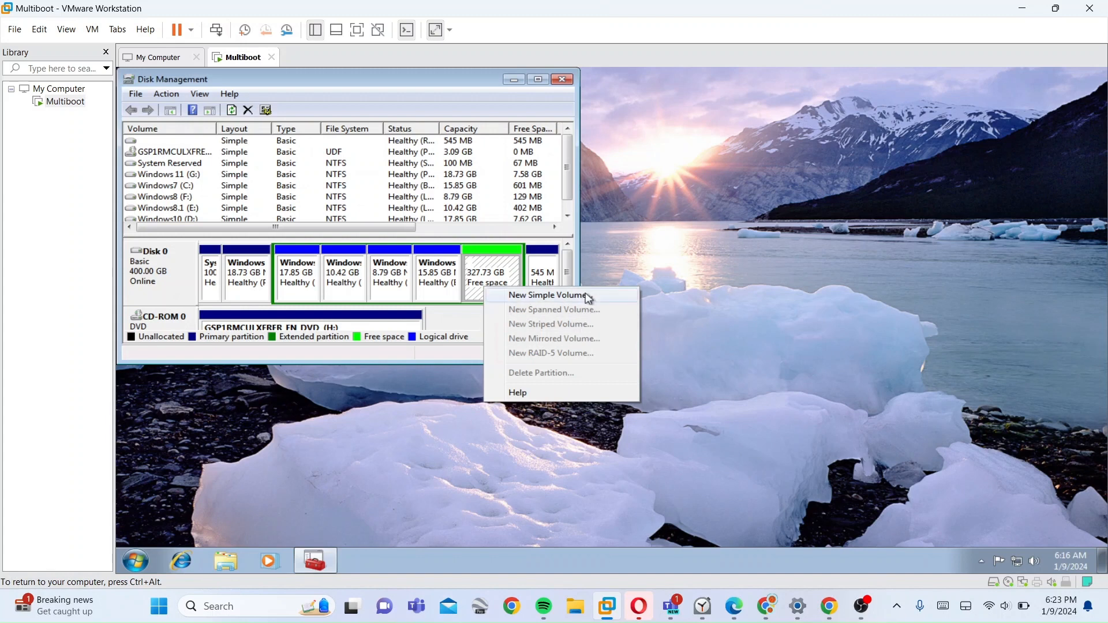
left_click(590, 298)
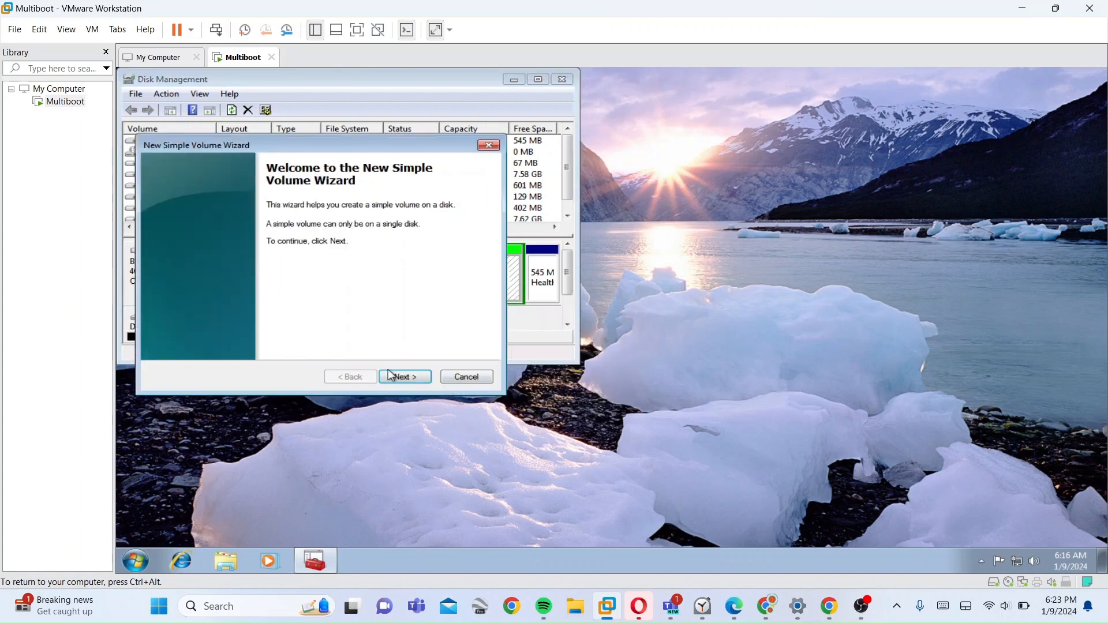
left_click(396, 377)
left_click(396, 378)
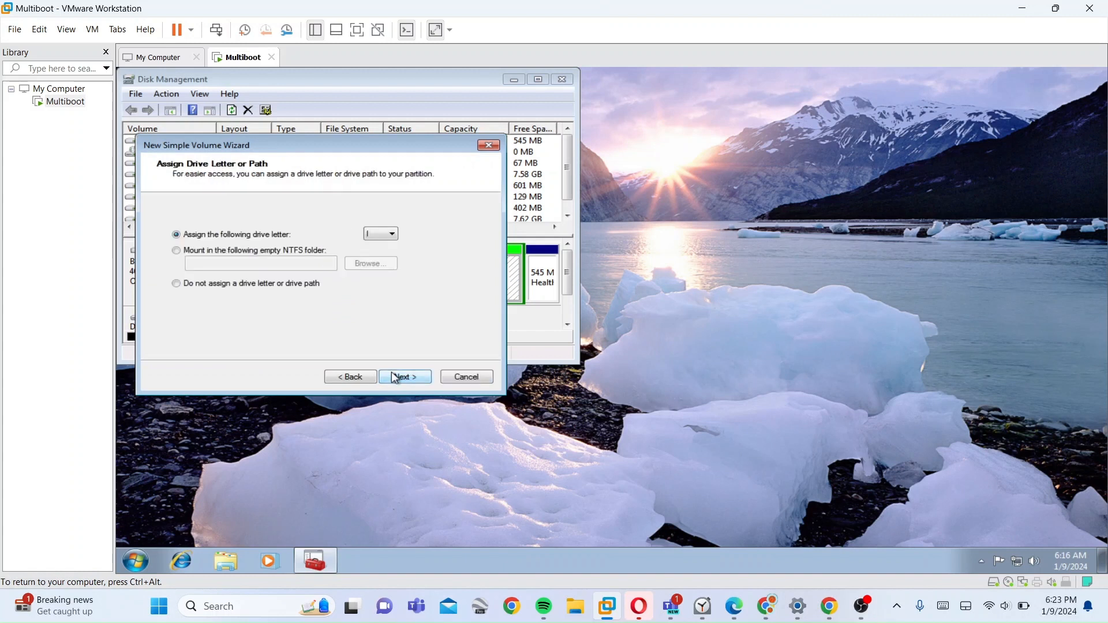
left_click(396, 377)
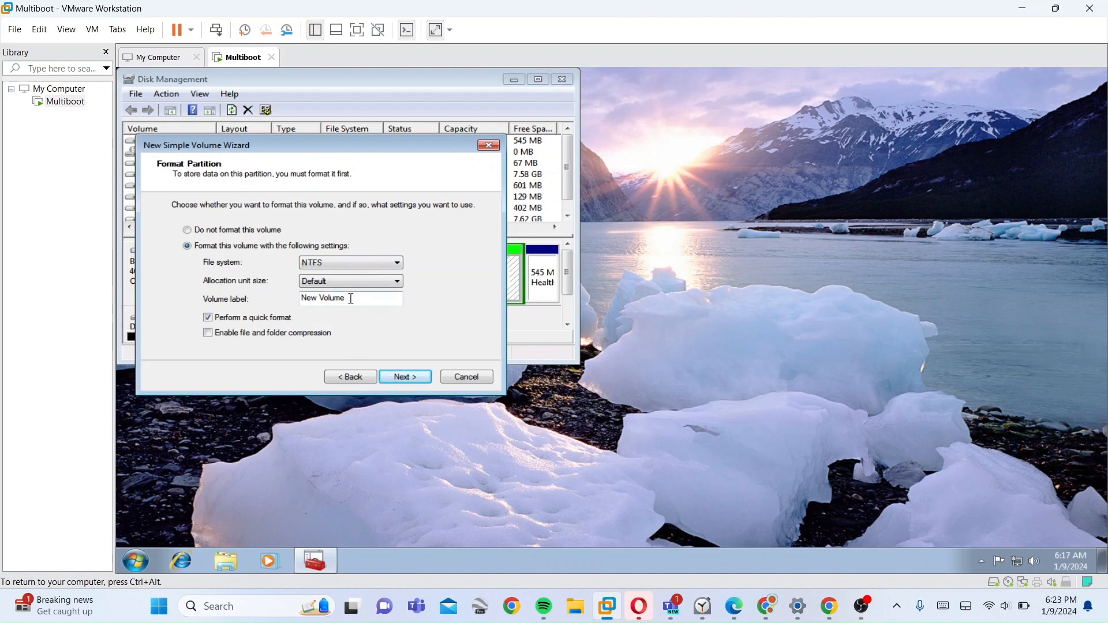
key("BackSpace")
key("BackSpace")
key("BackSpace")
key("BackSpace")
key("BackSpace")
key("BackSpace")
key("BackSpace")
key("BackSpace")
key("BackSpace")
type("W")
left_click(408, 377)
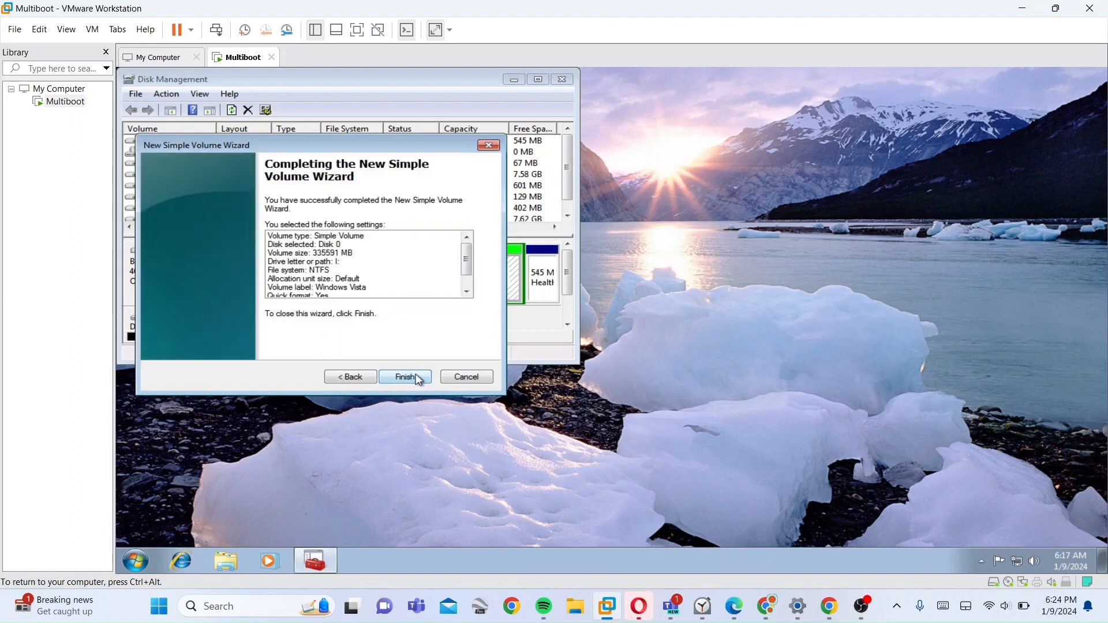
left_click(420, 379)
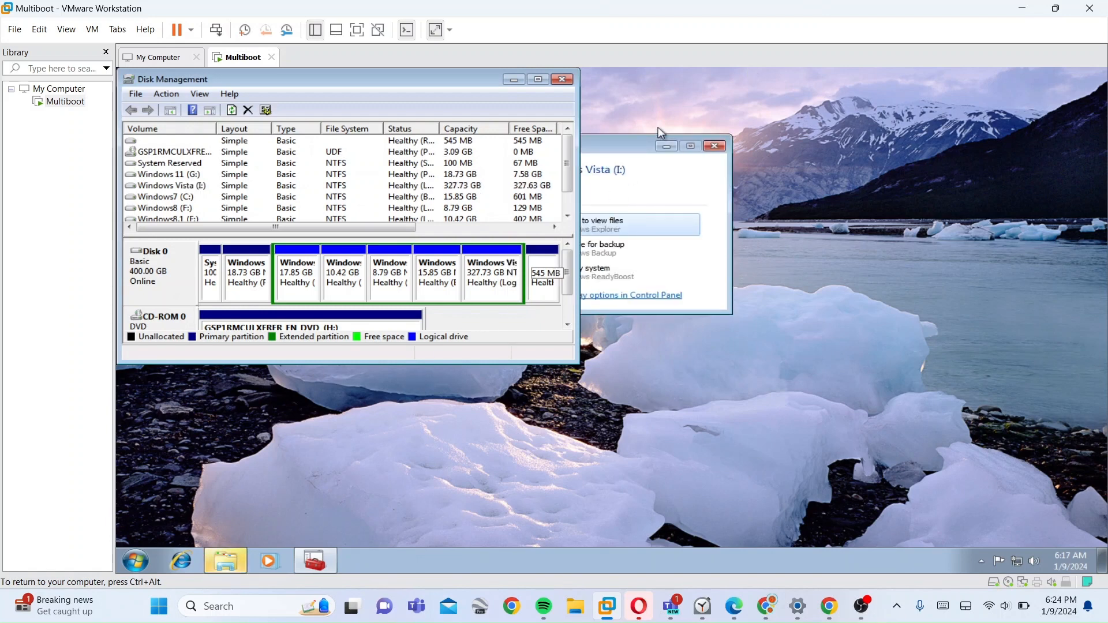
left_click(716, 149)
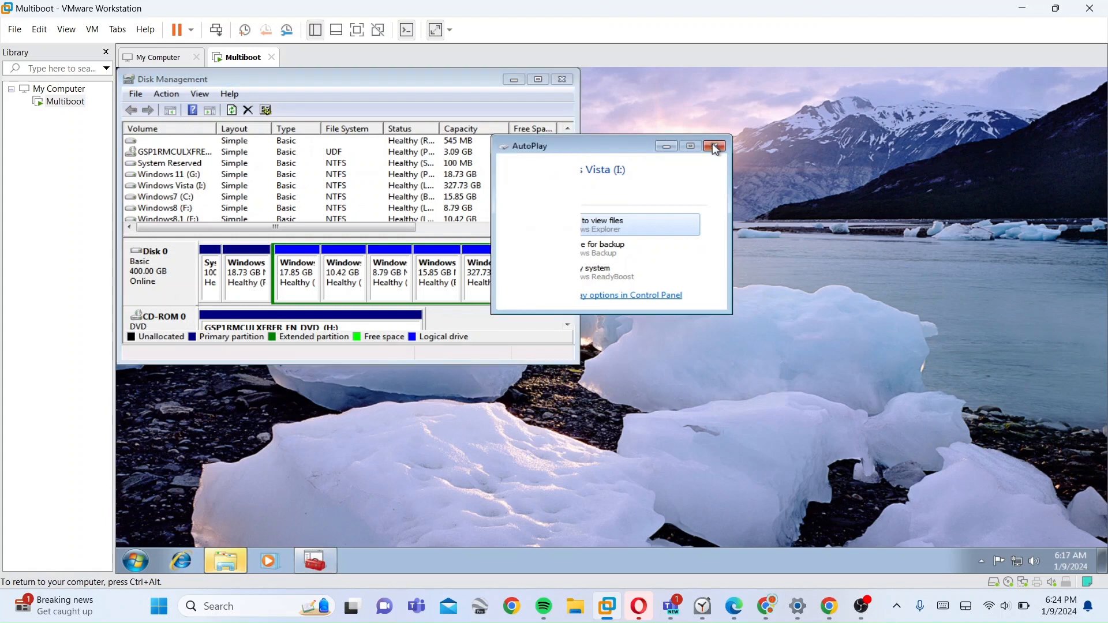
left_click(716, 149)
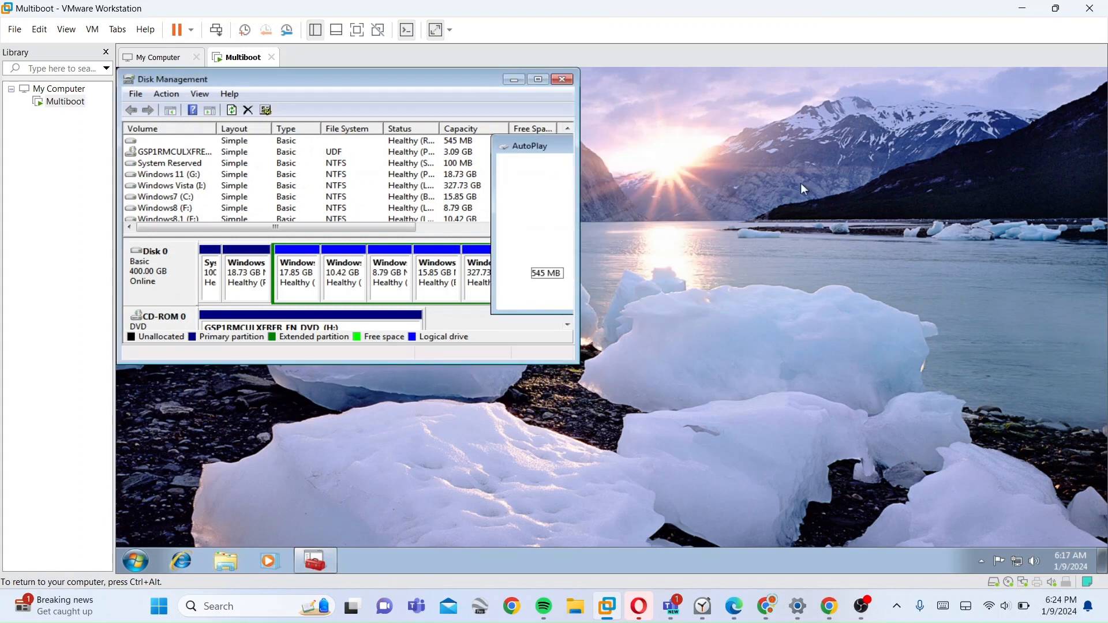
Mount the "Windows Vista 64-bit" ISO image in the Multiboot virtual machine's CD/DVD (SATA) drive
key("ctrl+alt")
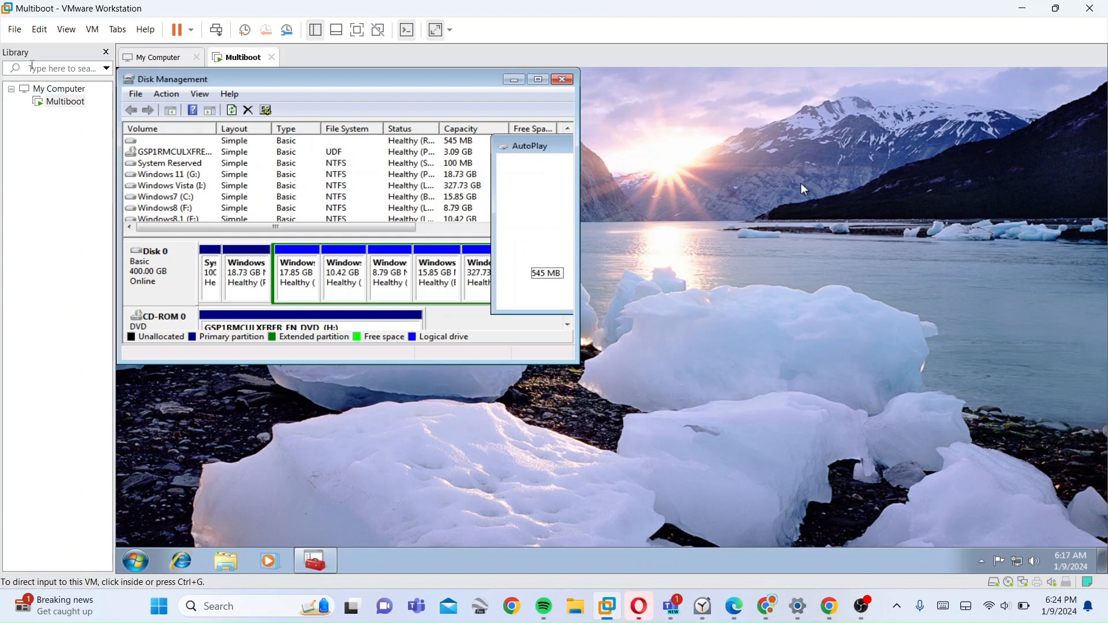
left_click(92, 30)
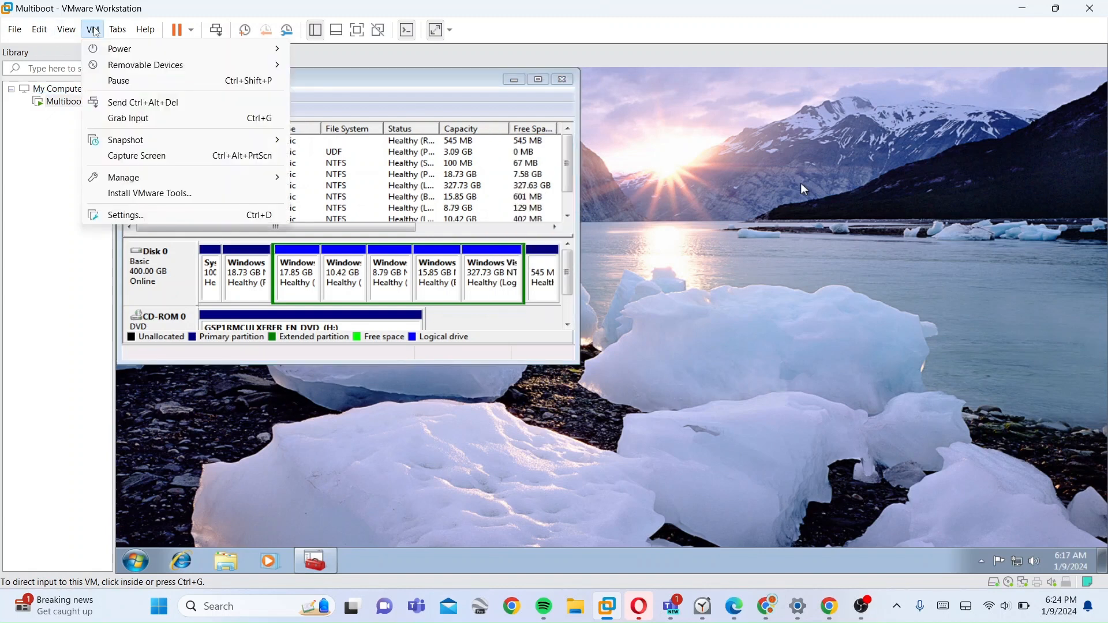
mouse_move(92, 29)
left_click(200, 213)
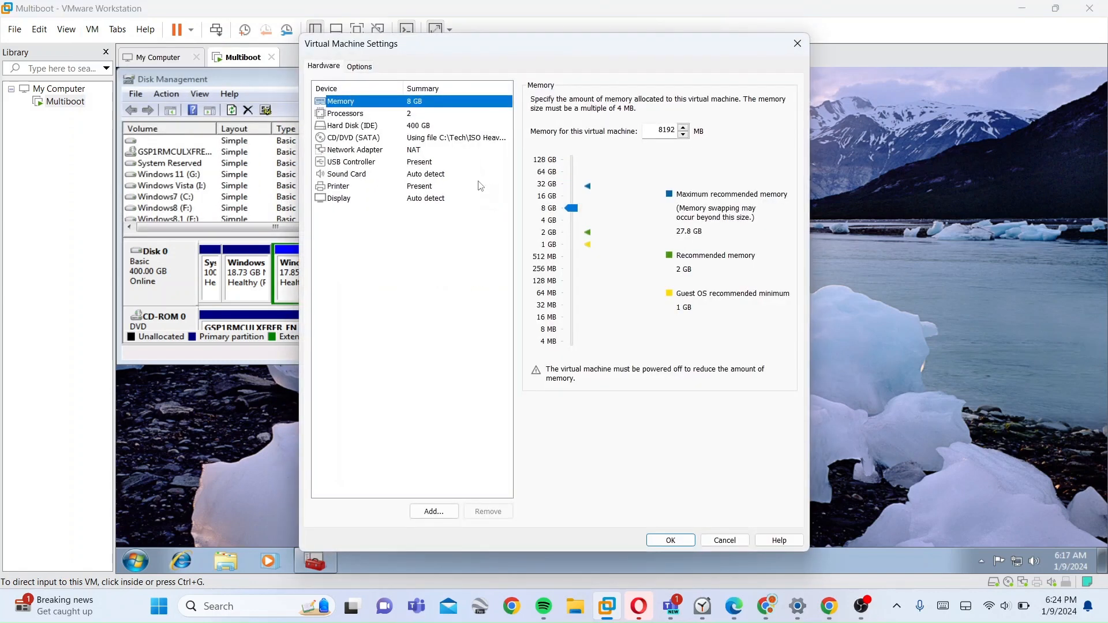
left_click(482, 141)
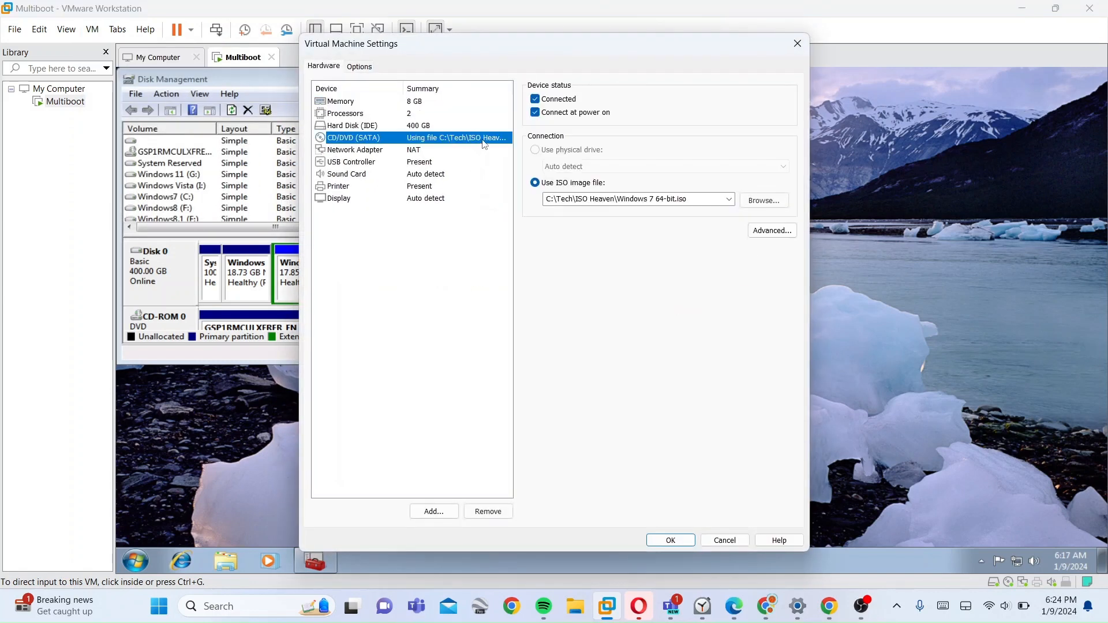
left_click(768, 199)
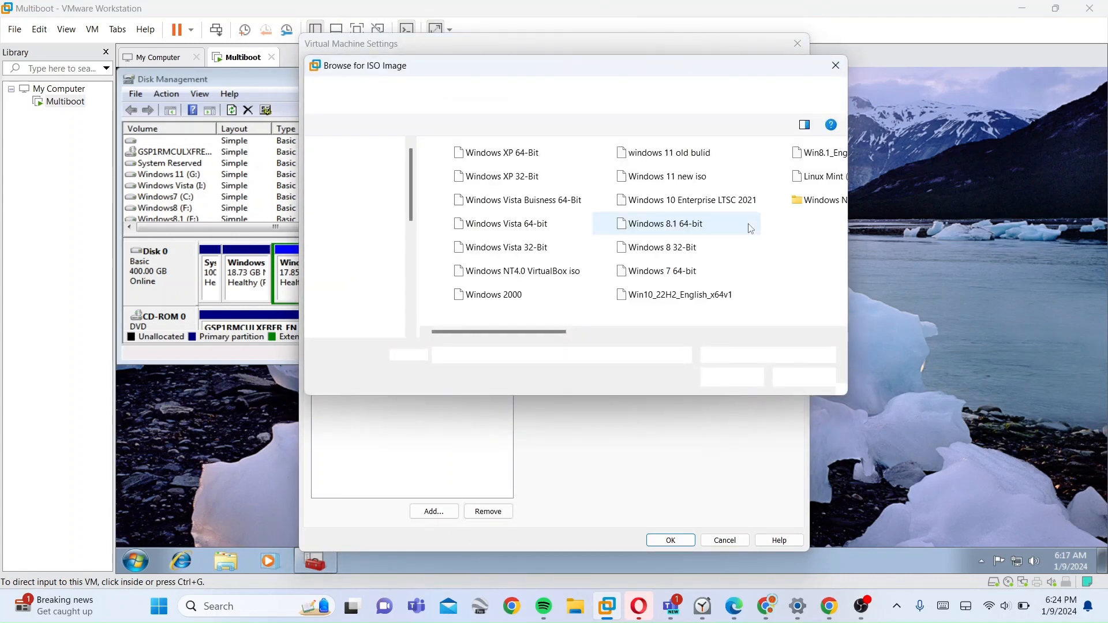
double_click(555, 225)
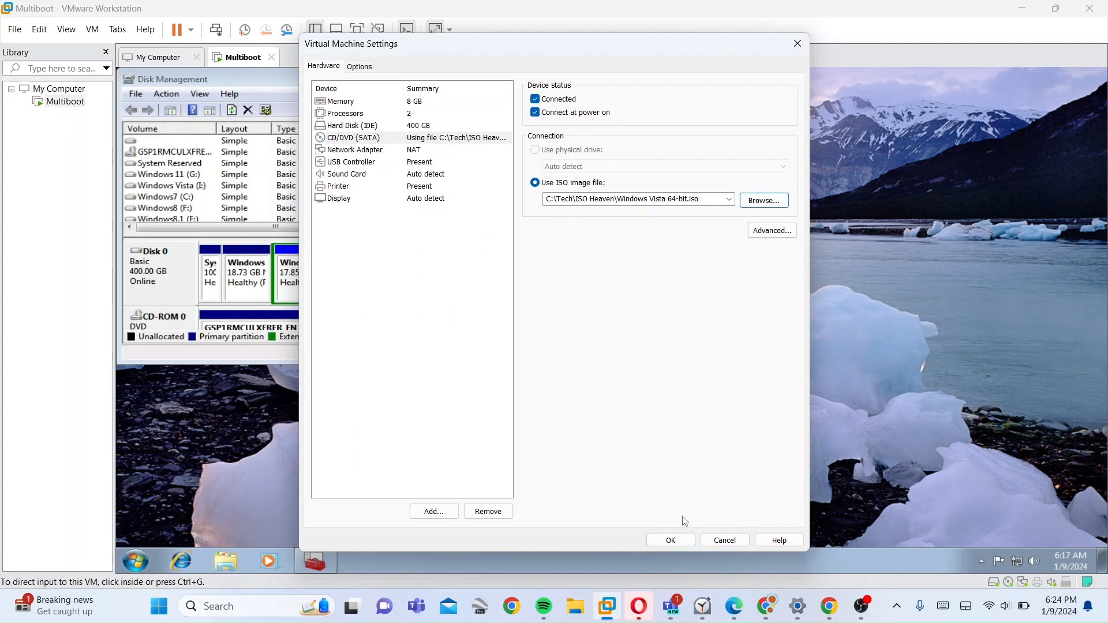
left_click(673, 540)
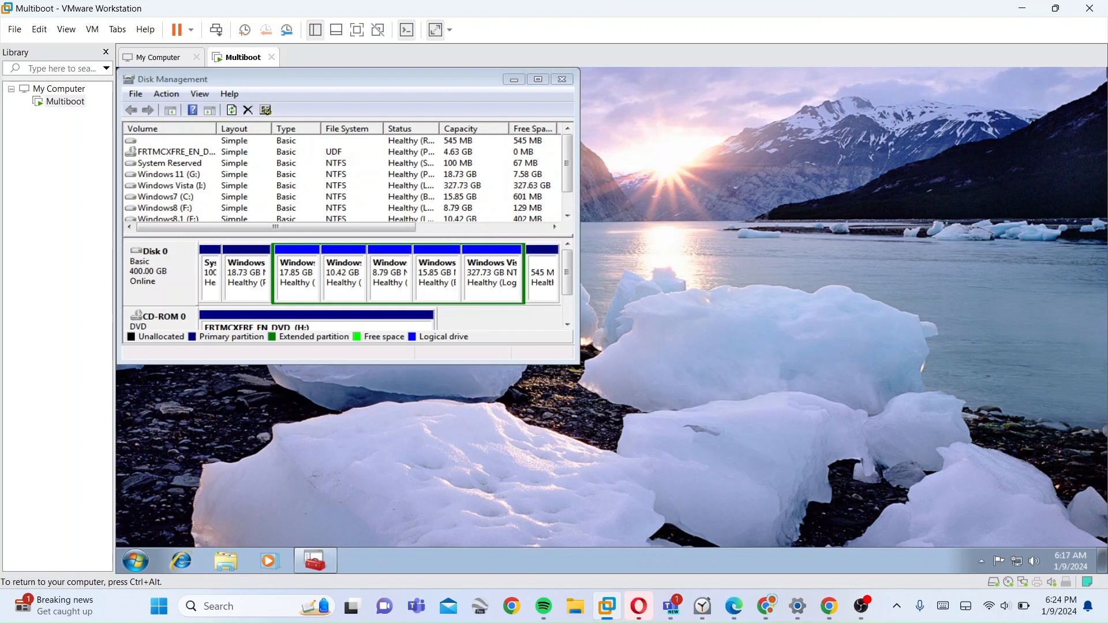
Restart the Multiboot guest to boot from the Windows Vista 64-bit image
key("ctrl+alt")
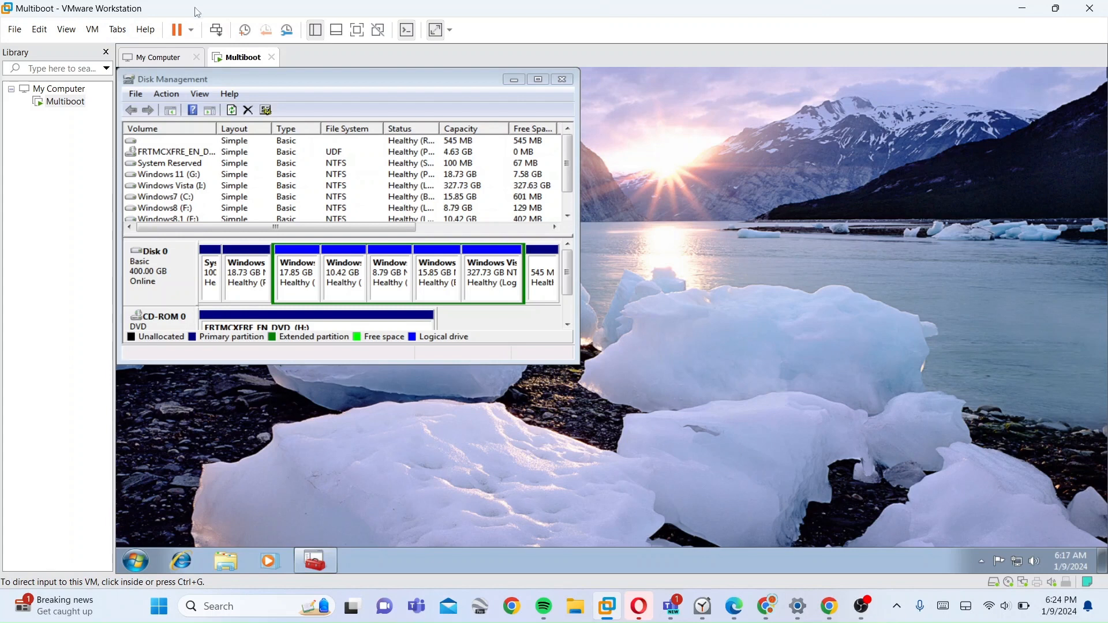
left_click(193, 32)
left_click(145, 100)
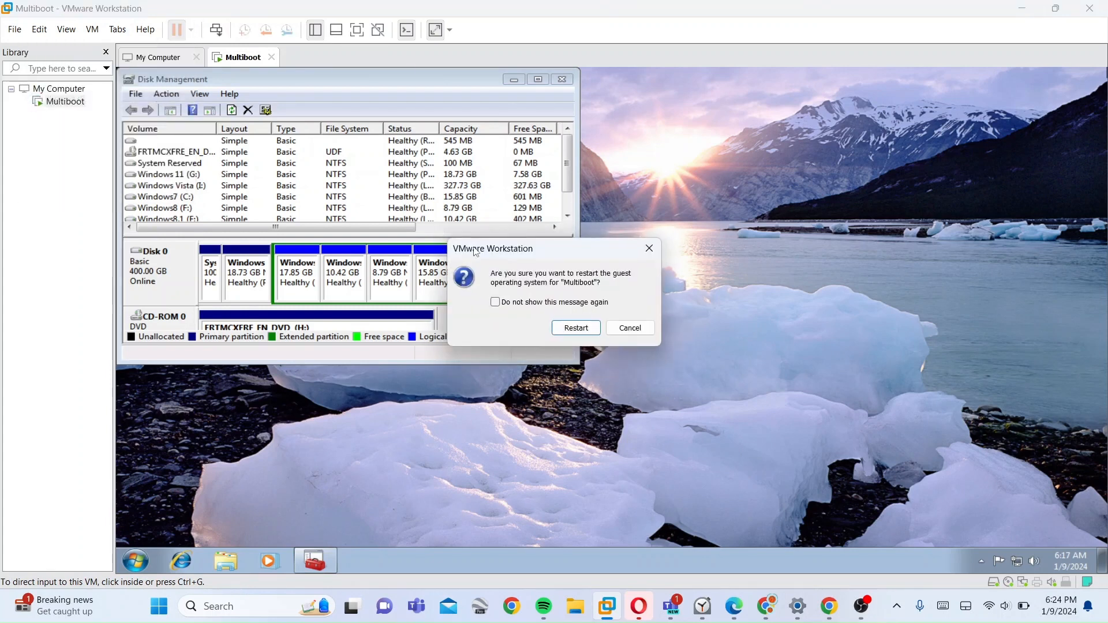
left_click(577, 328)
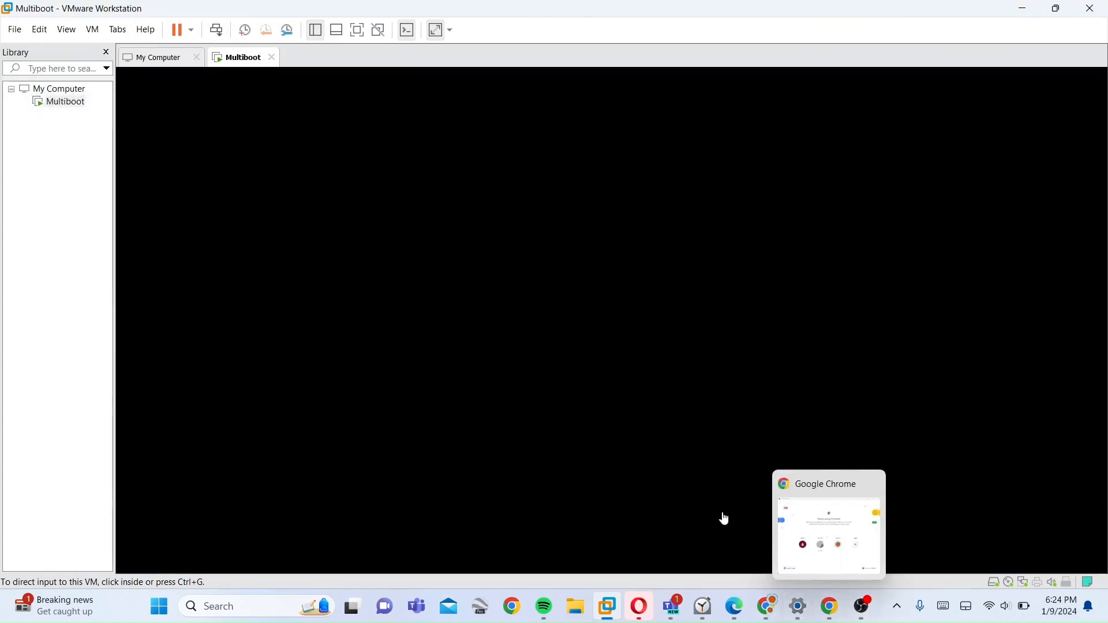
mouse_move(861, 606)
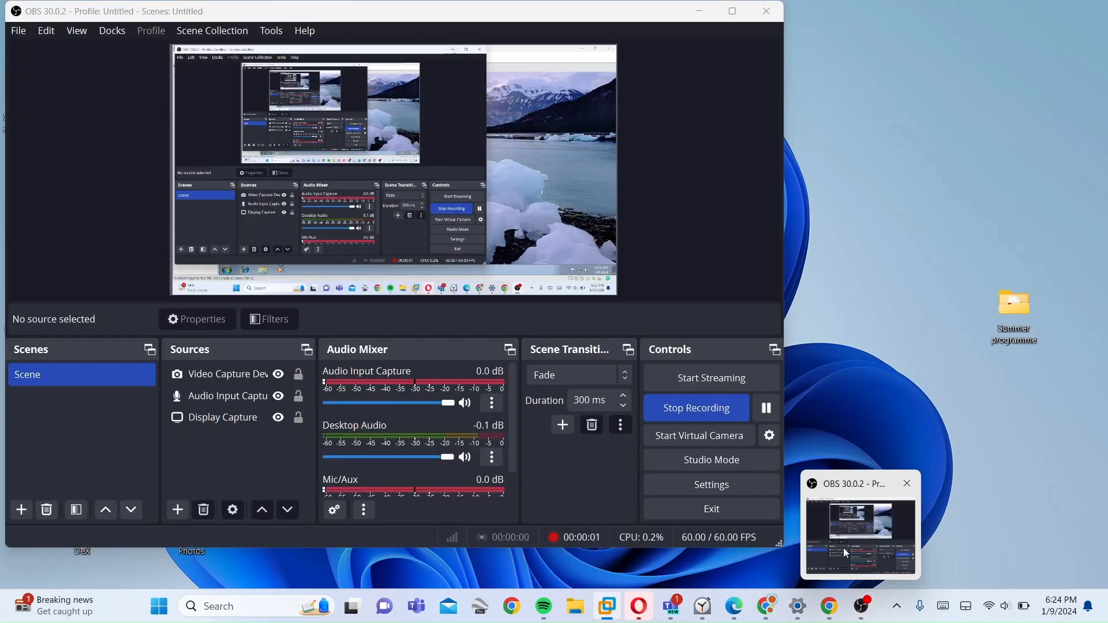
left_click(843, 548)
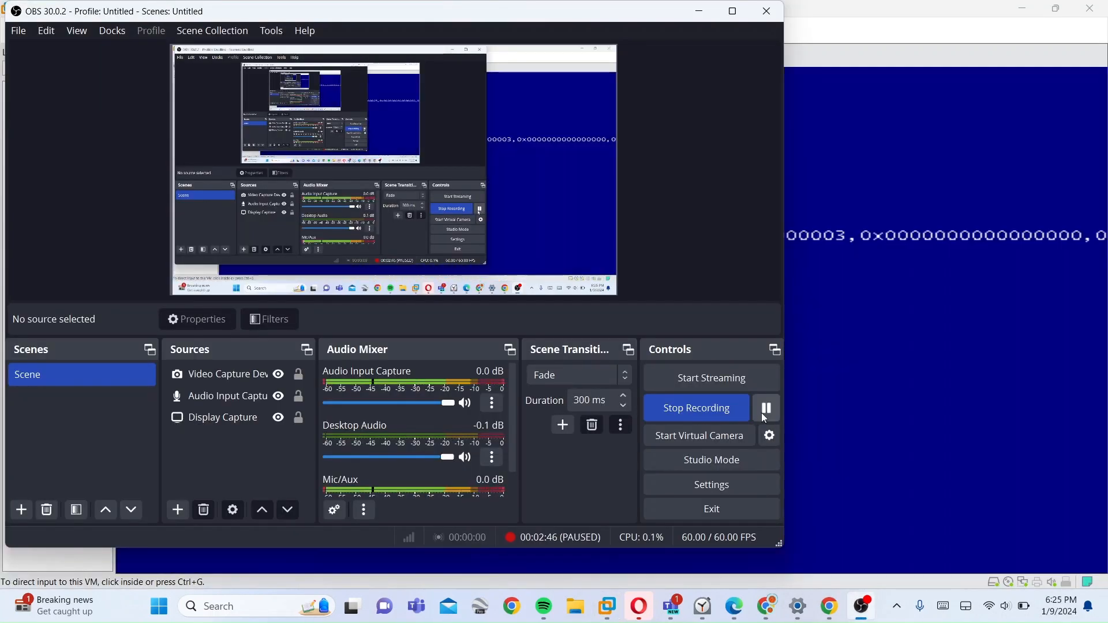
left_click(700, 11)
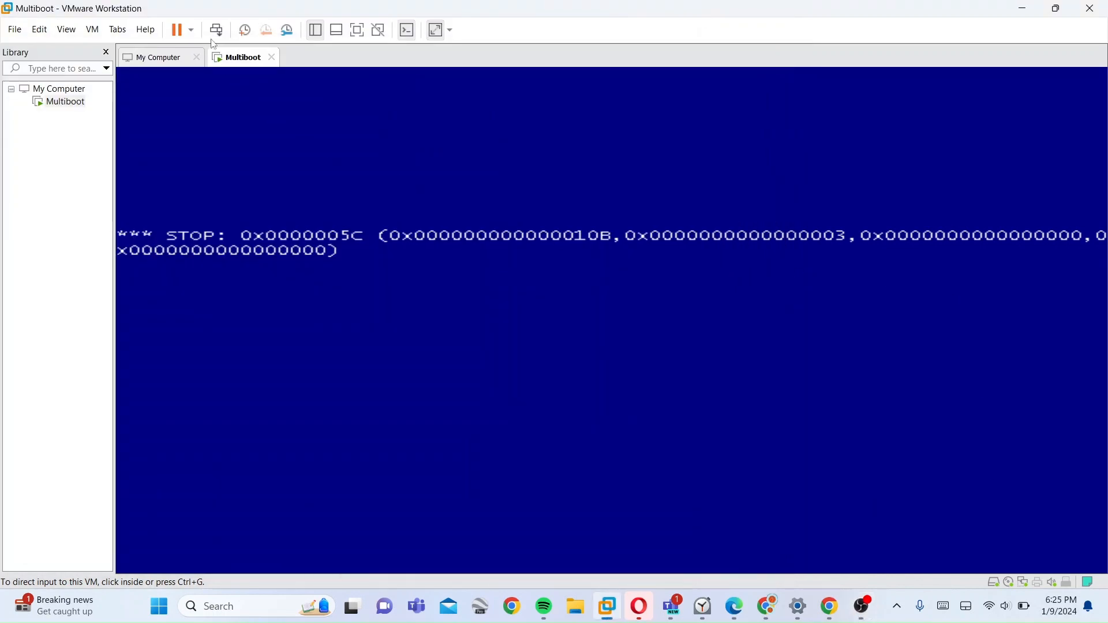
Switch the Multiboot virtual machine's CD/DVD (SATA) drive to the "Windows Vista 32-Bit" ISO image
left_click(94, 31)
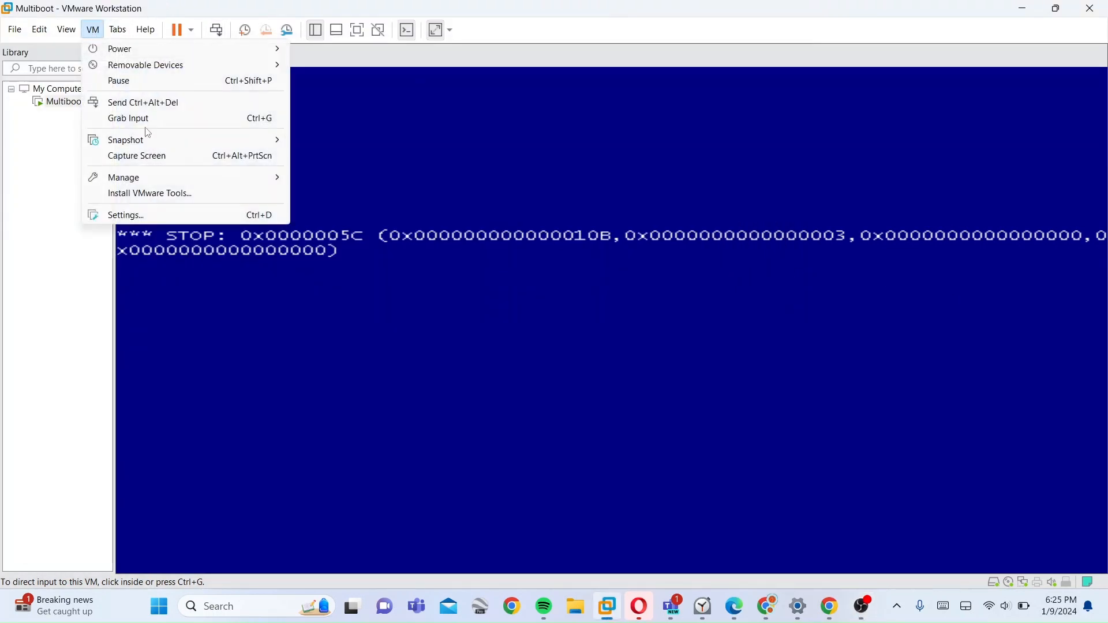
left_click(197, 221)
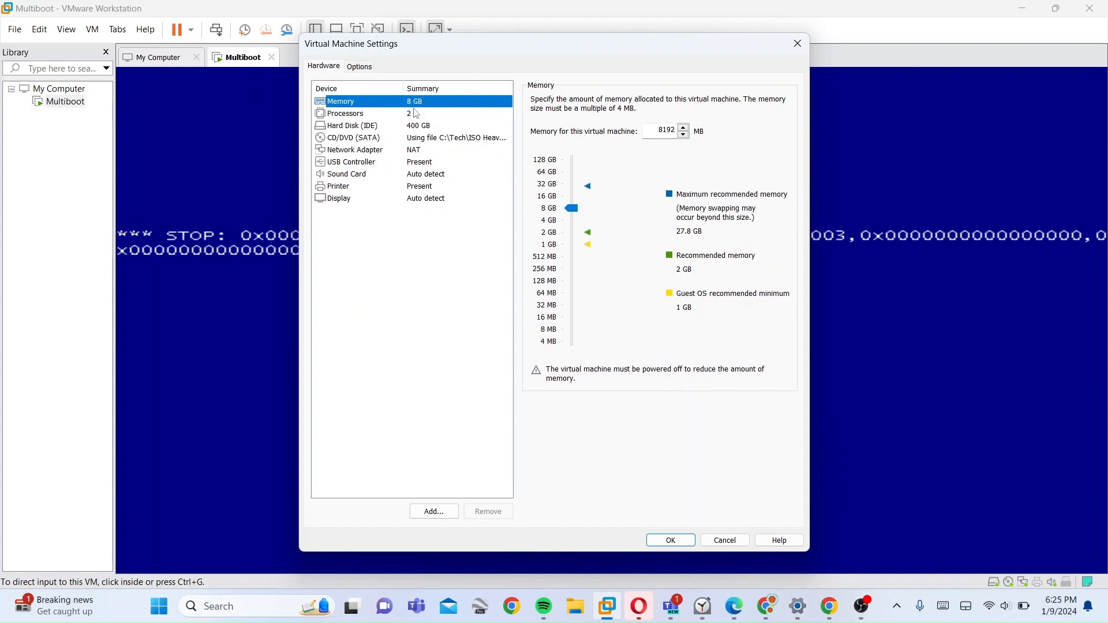
left_click(425, 139)
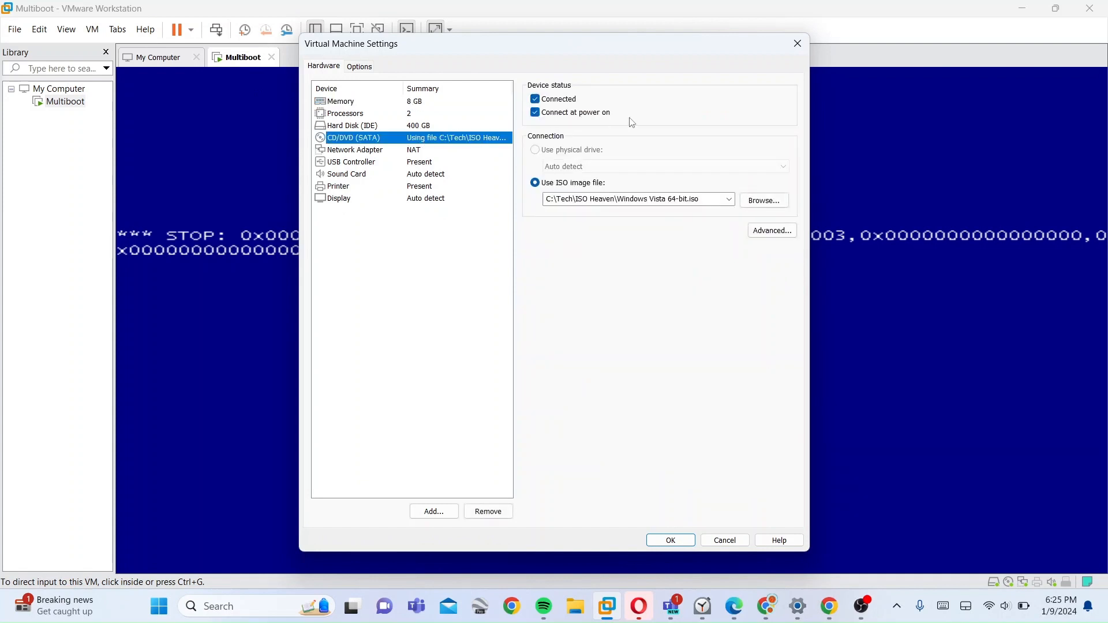
left_click(764, 200)
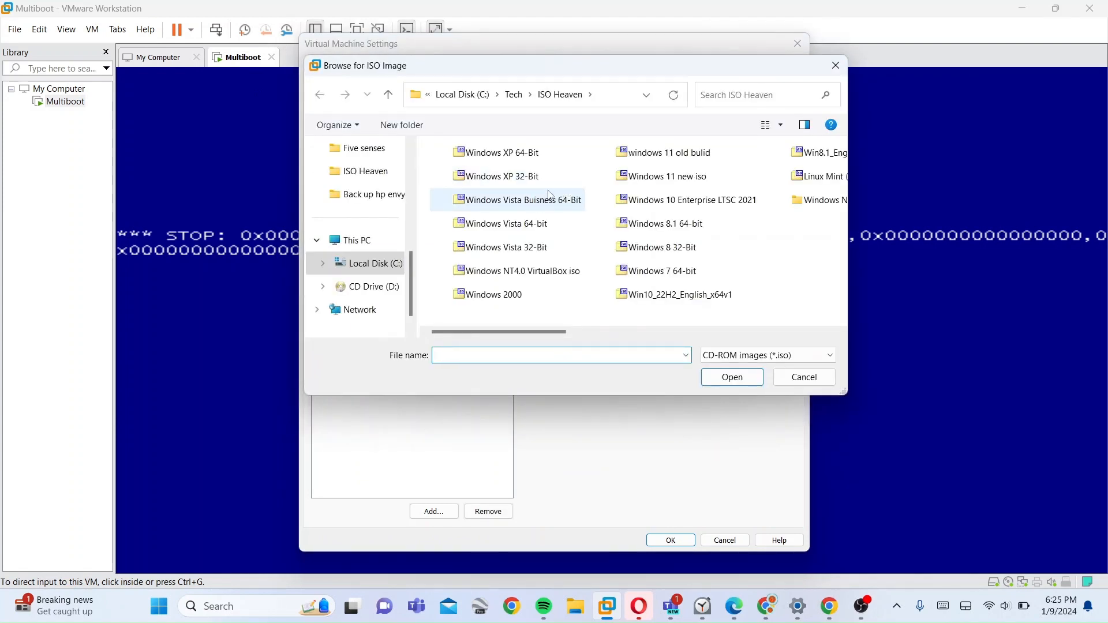
double_click(580, 248)
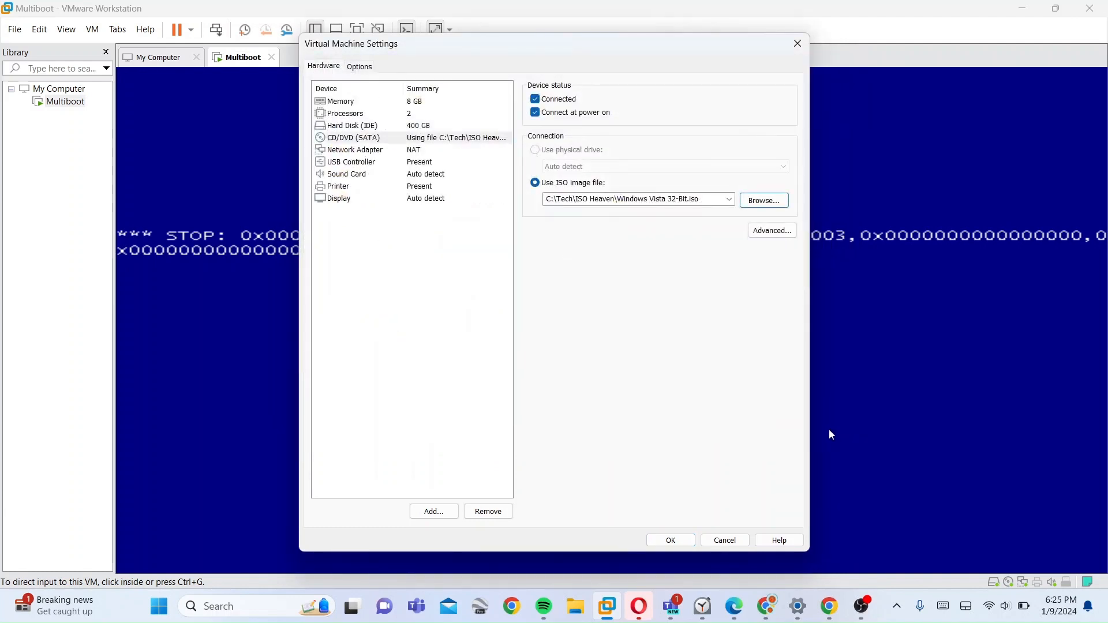
left_click(664, 539)
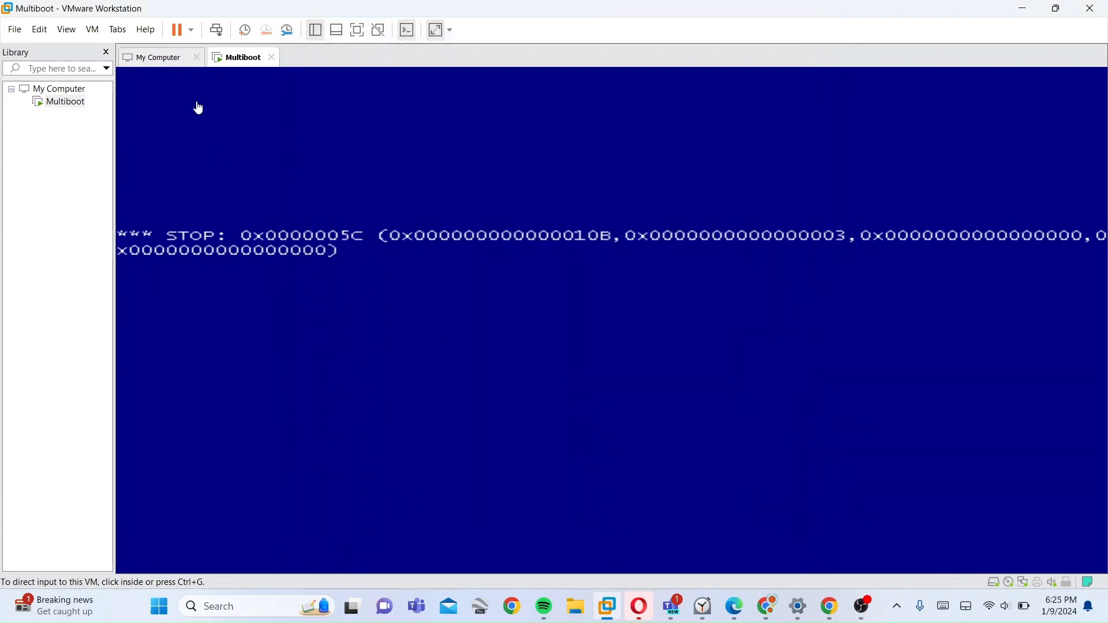
Restart the Multiboot guest to boot from the Windows Vista 32-bit image
left_click(190, 30)
left_click(147, 101)
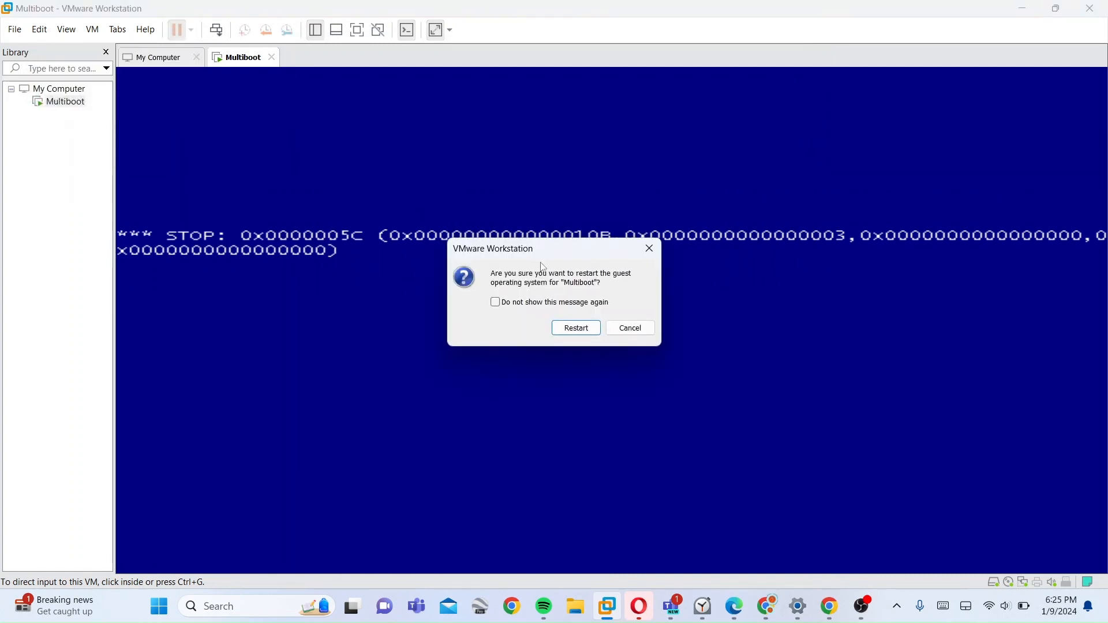
left_click(576, 330)
left_click(692, 511)
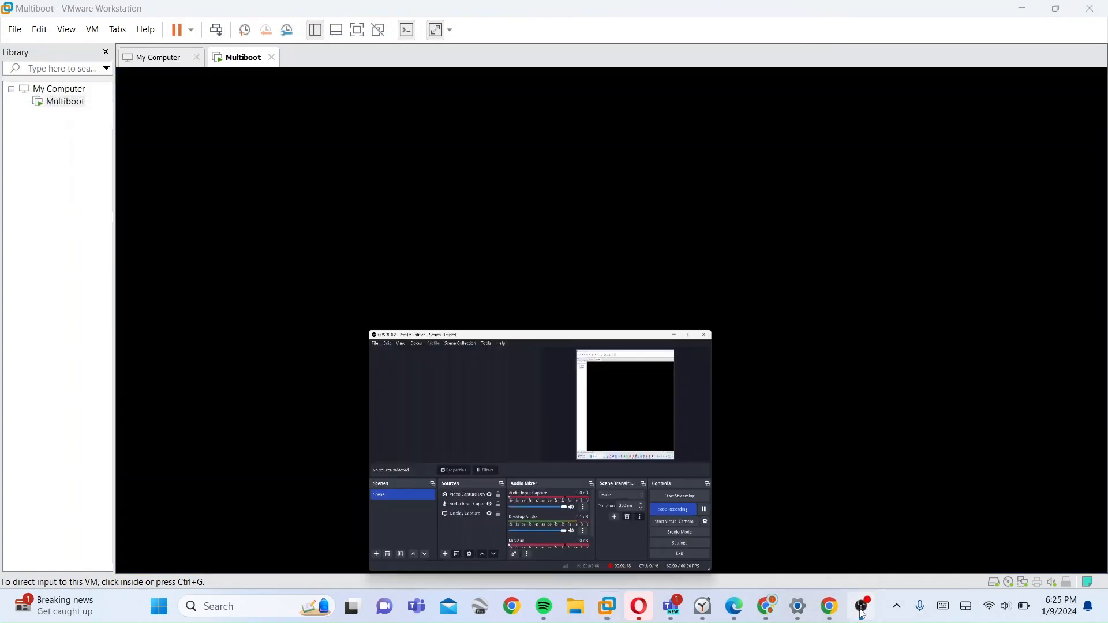
left_click(767, 414)
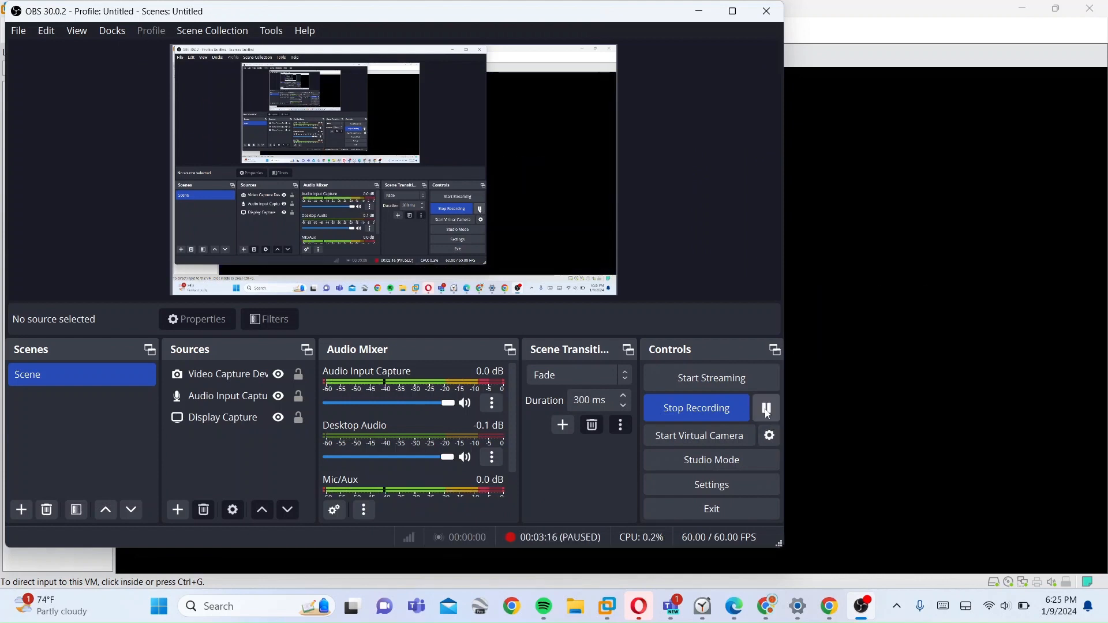
left_click(768, 410)
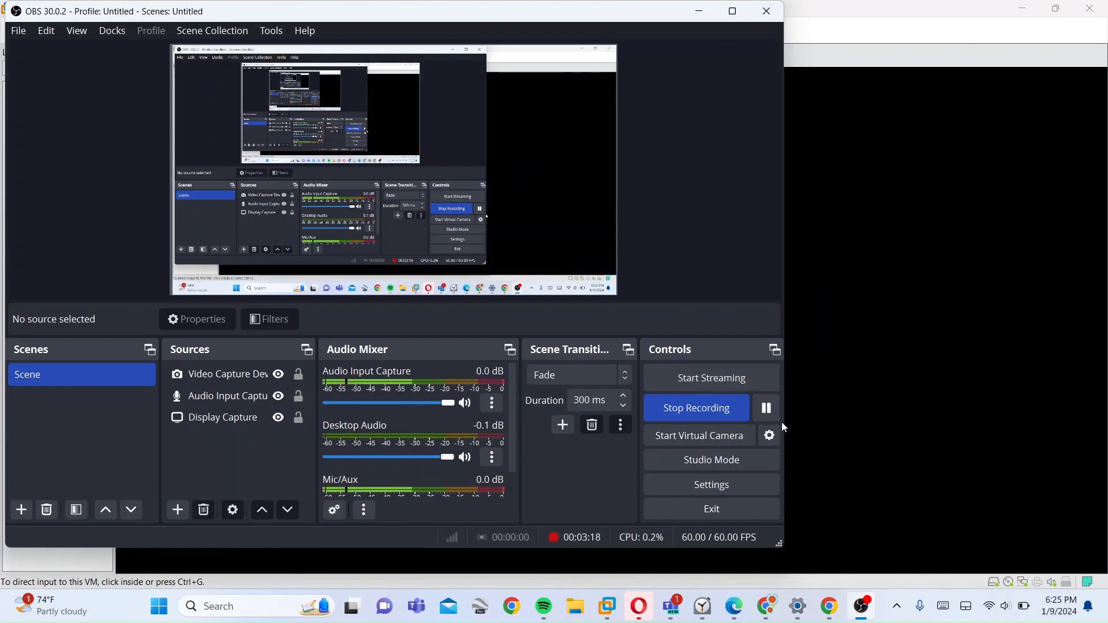
left_click(766, 411)
left_click(766, 412)
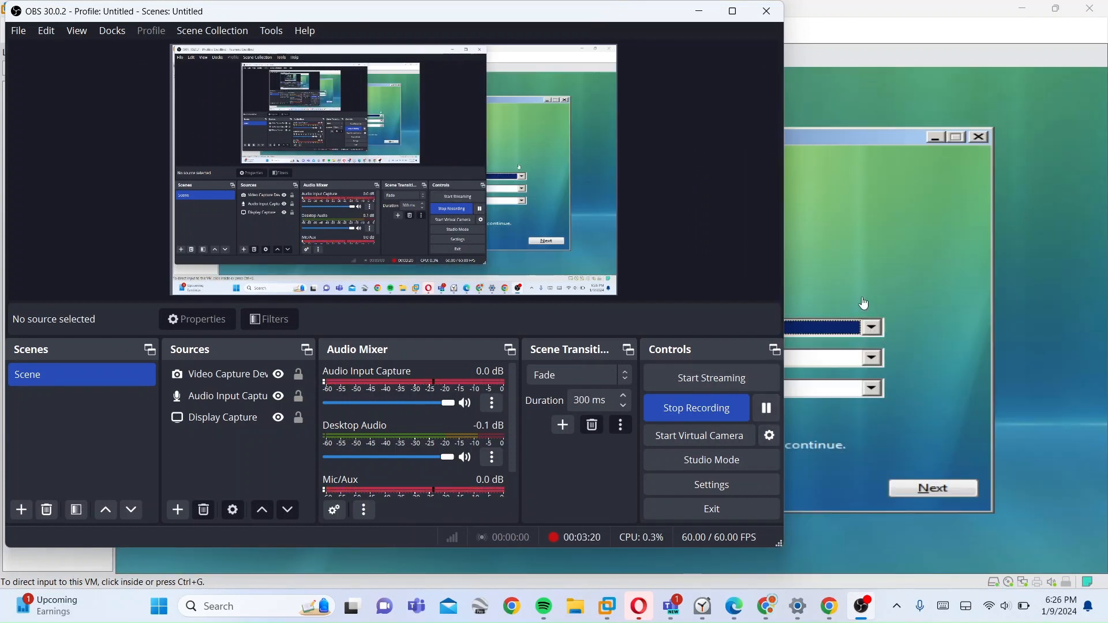
left_click_drag(625, 16, 739, 40)
double_click(734, 28)
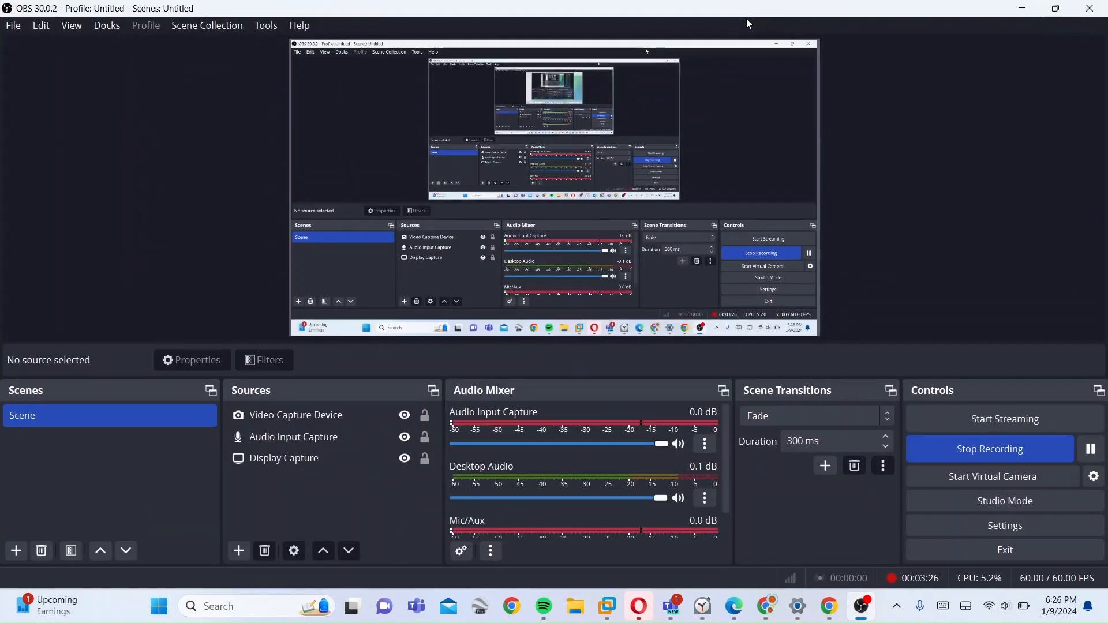
left_click(1093, 450)
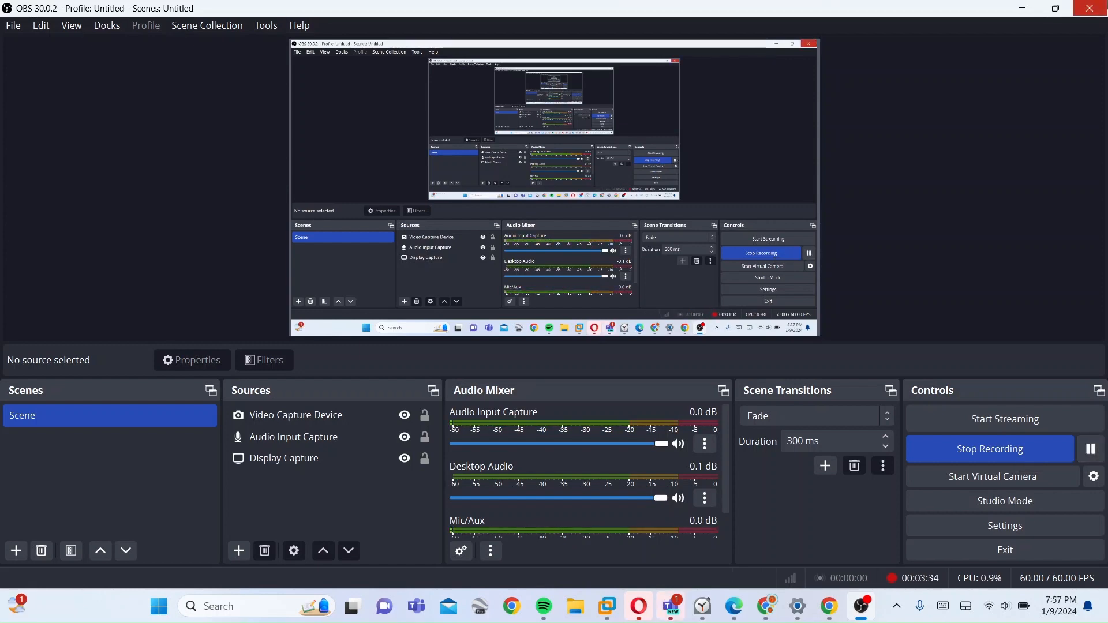
left_click(1022, 8)
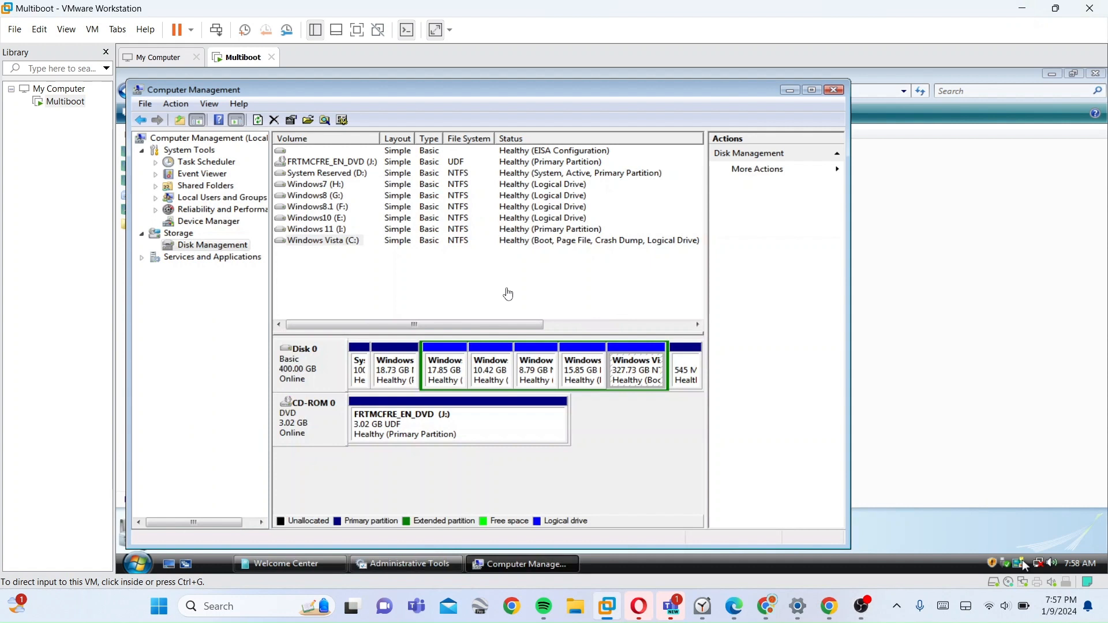
left_click(608, 441)
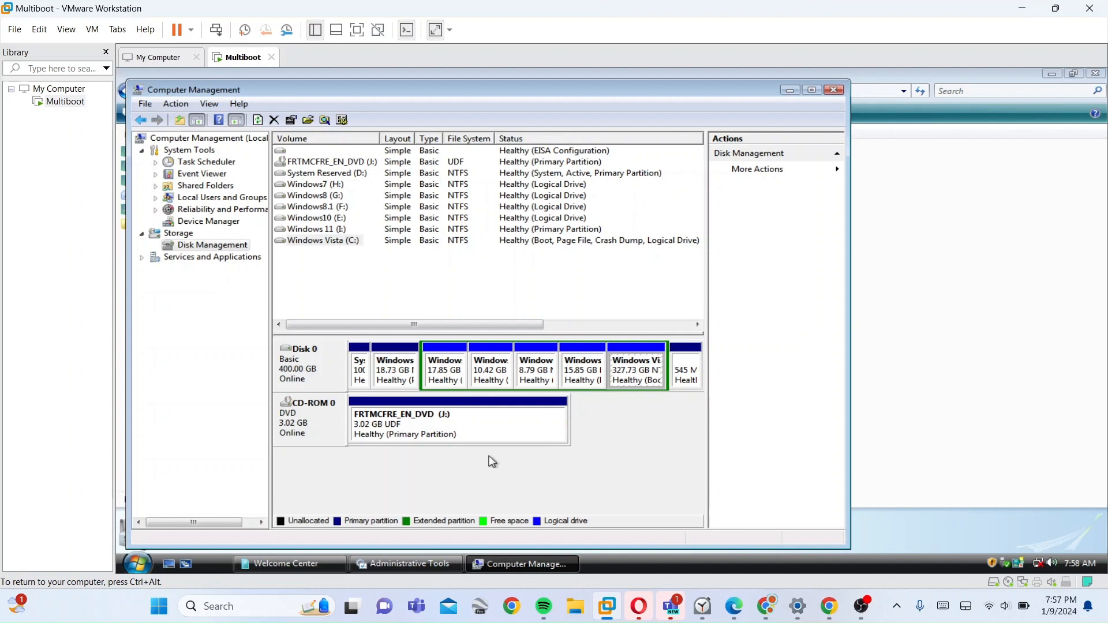
right_click(626, 353)
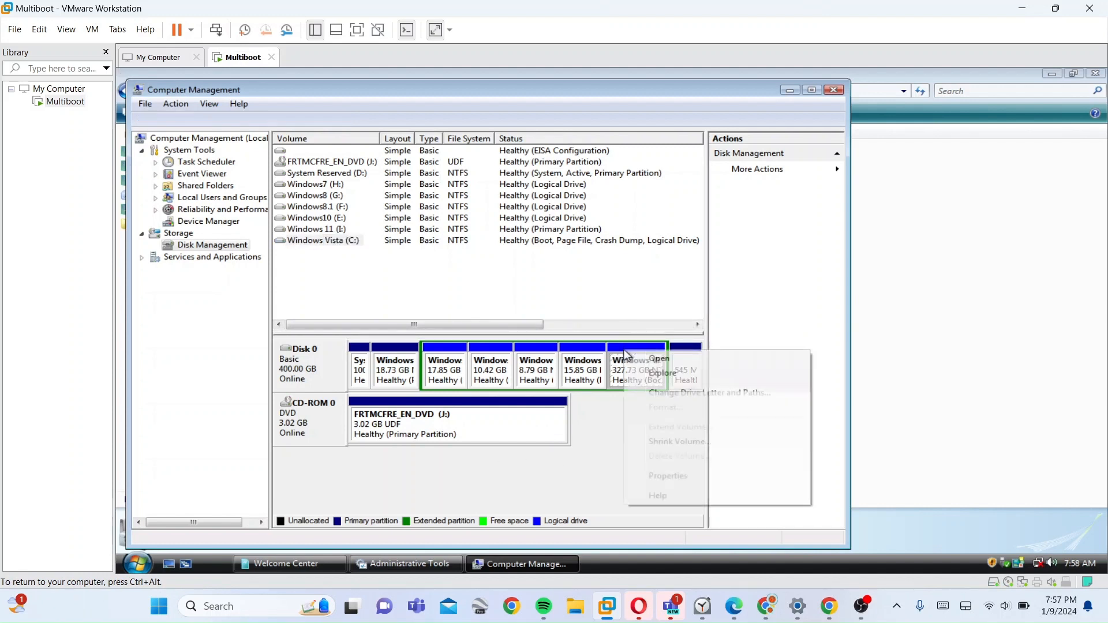
left_click(700, 441)
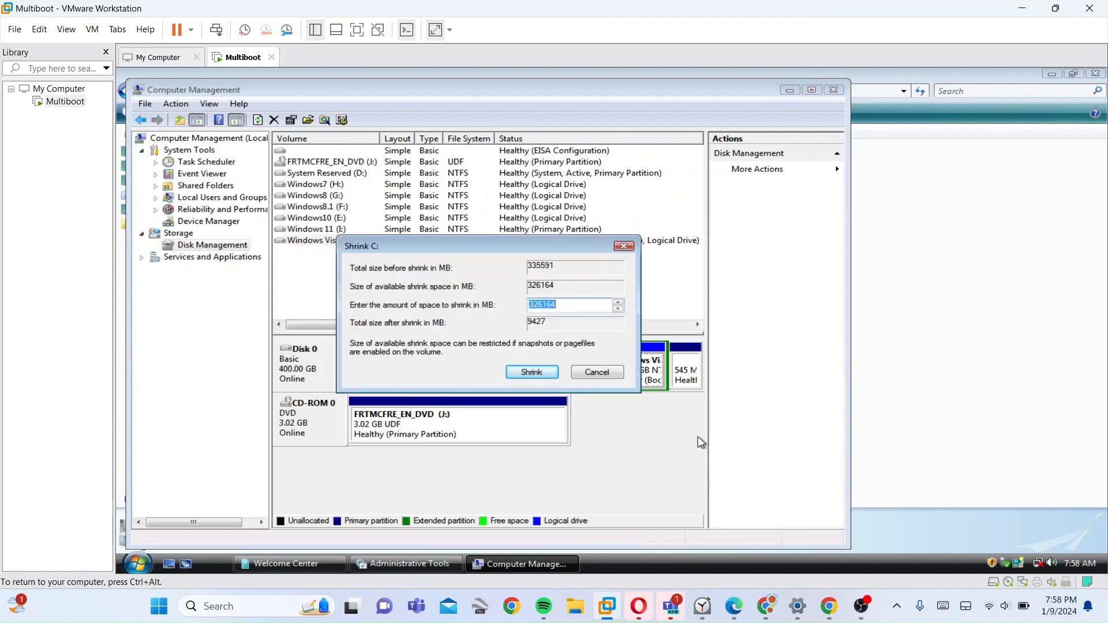
key("BackSpace")
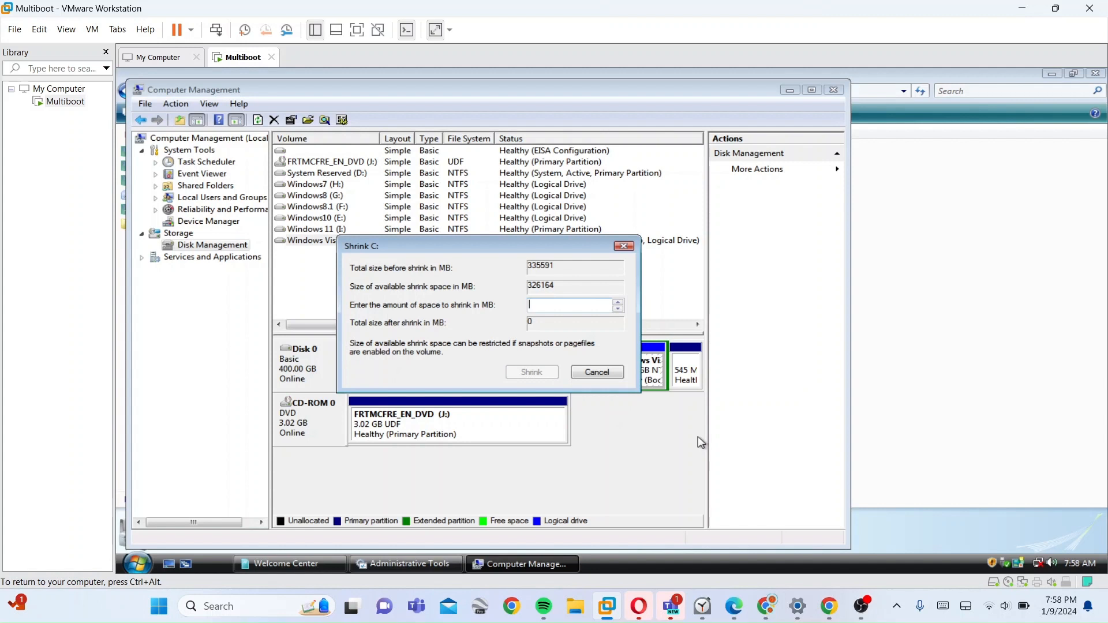
left_click(631, 248)
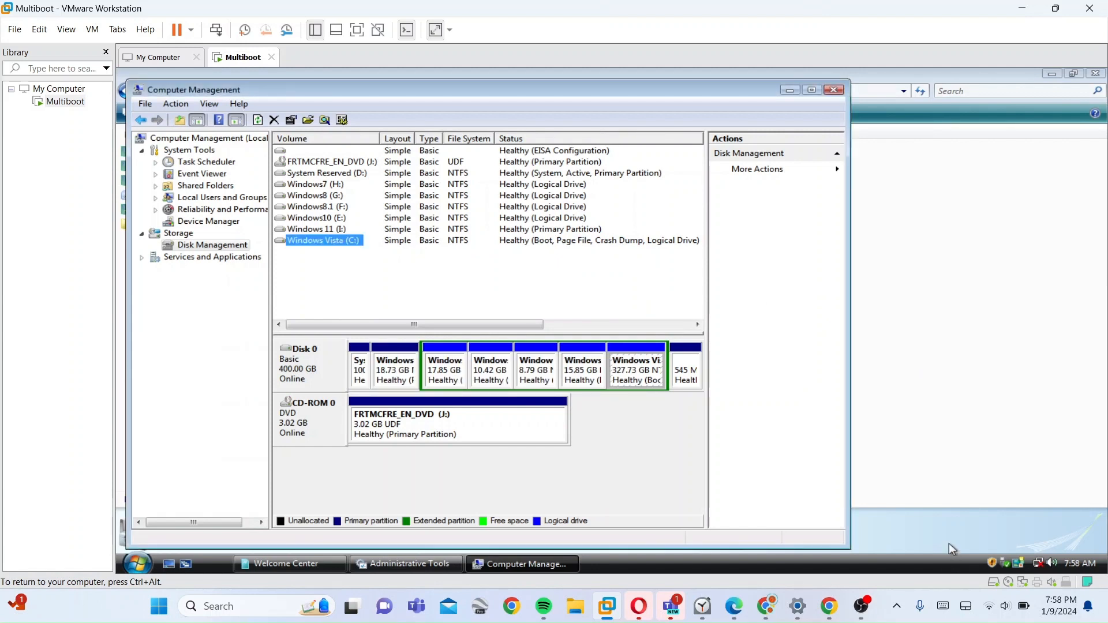
left_click(611, 366)
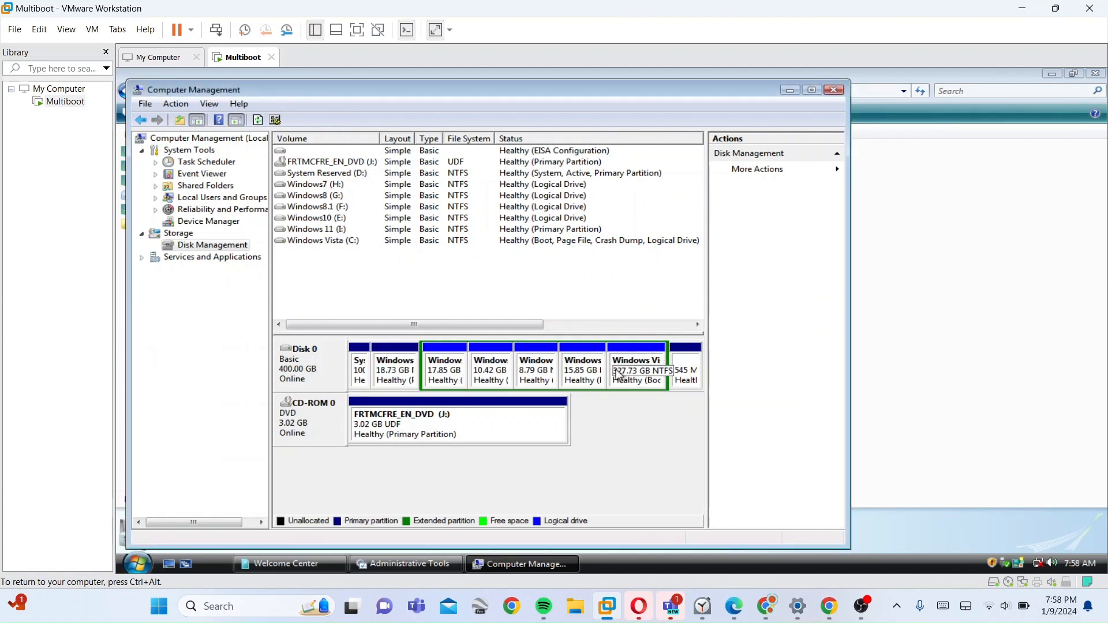
right_click(652, 381)
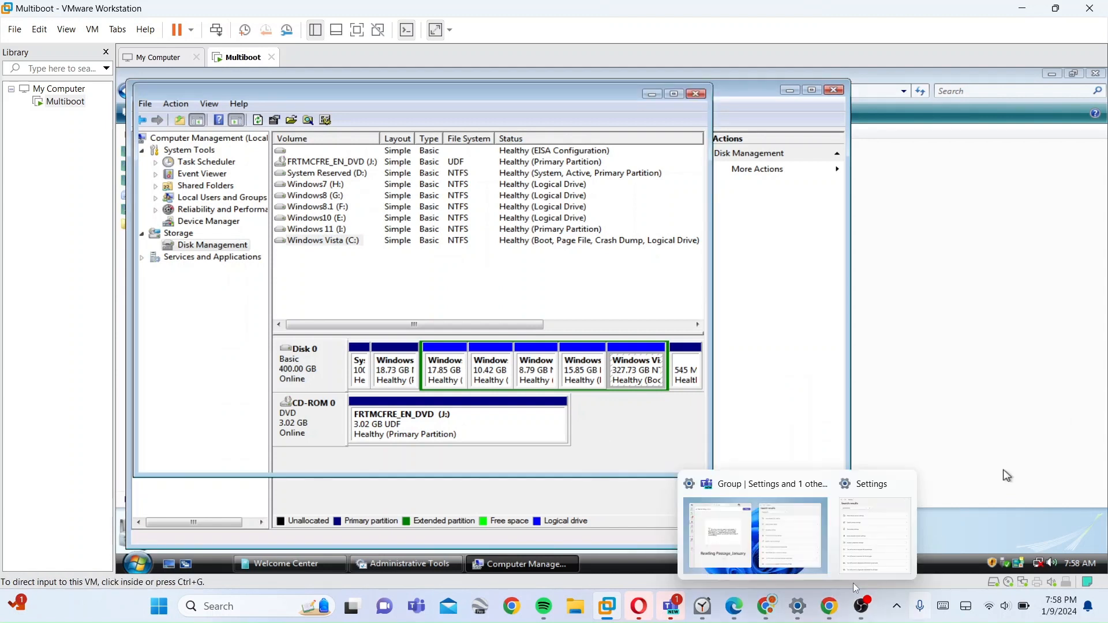
left_click(829, 606)
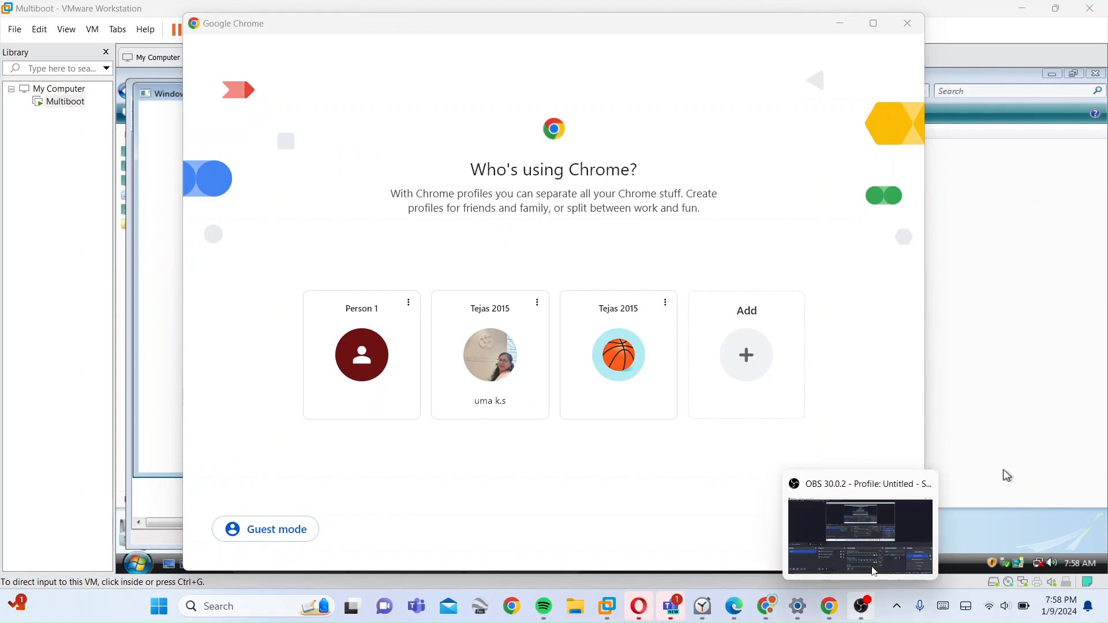
left_click(866, 534)
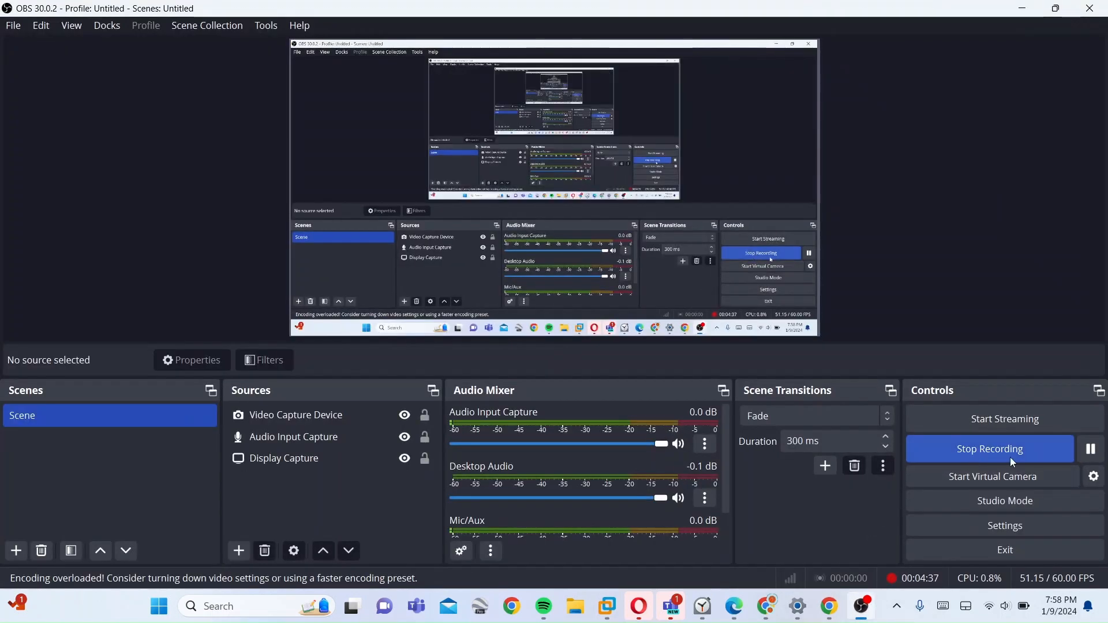
left_click(1090, 449)
left_click(1090, 449)
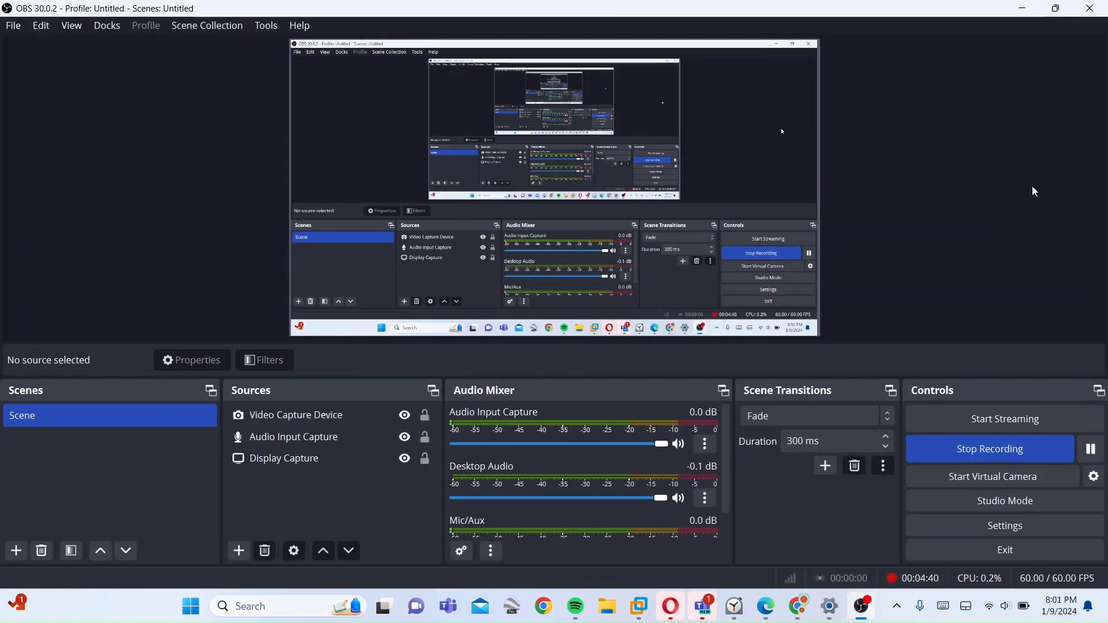
left_click(1023, 8)
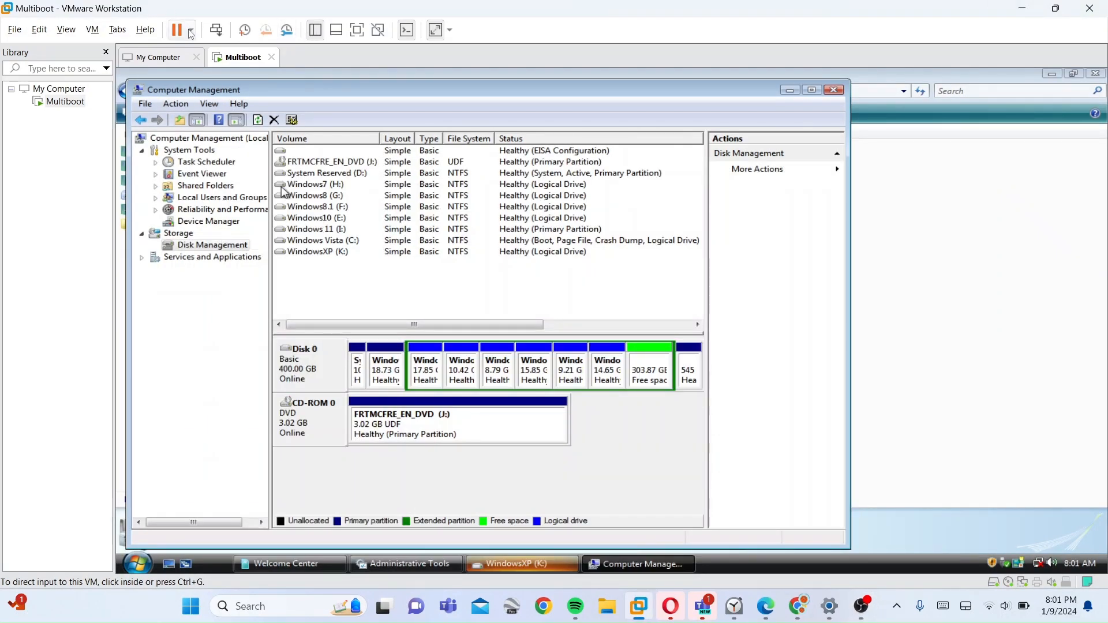
Switch the Multiboot virtual machine's CD/DVD (SATA) drive to the "Windows XP 32-Bit" ISO image
left_click(93, 30)
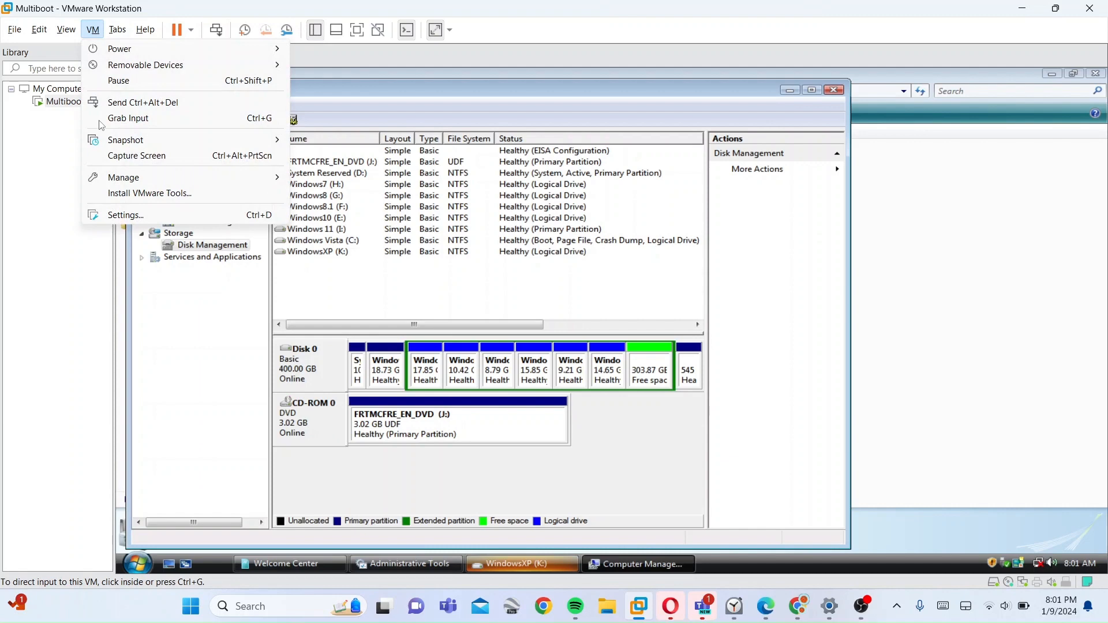
left_click(108, 220)
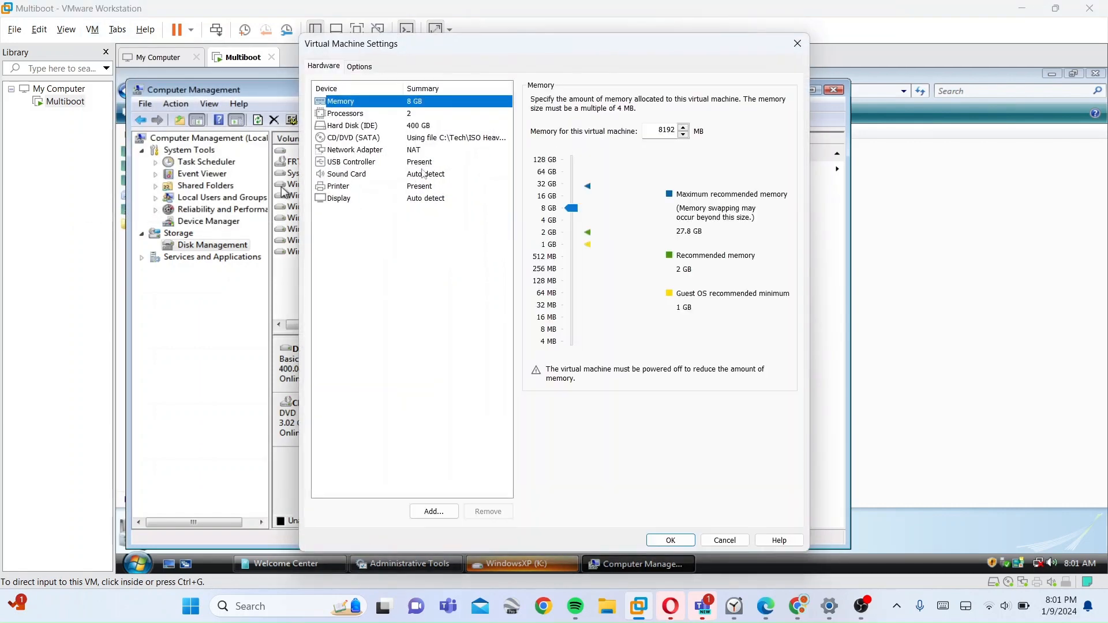
left_click(460, 126)
left_click(460, 138)
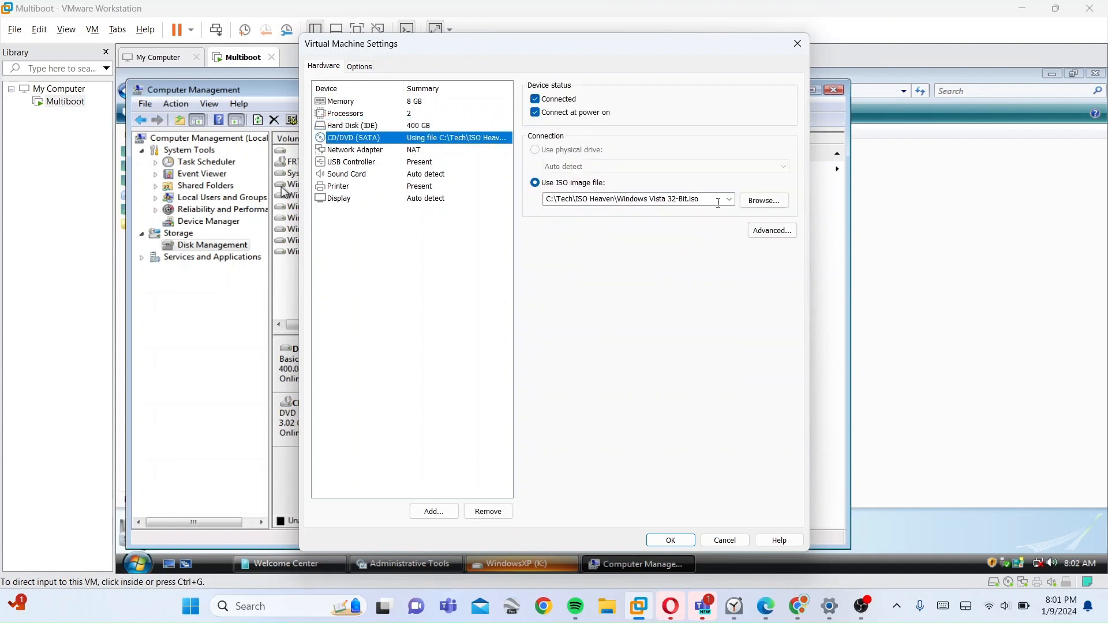
left_click(749, 202)
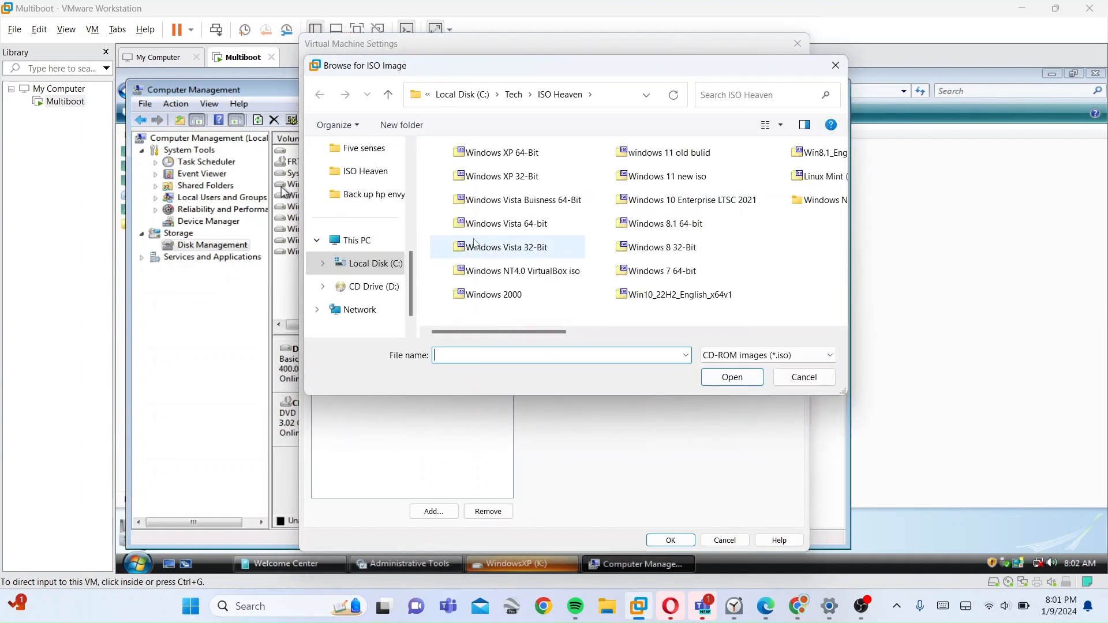
left_click(543, 182)
double_click(542, 182)
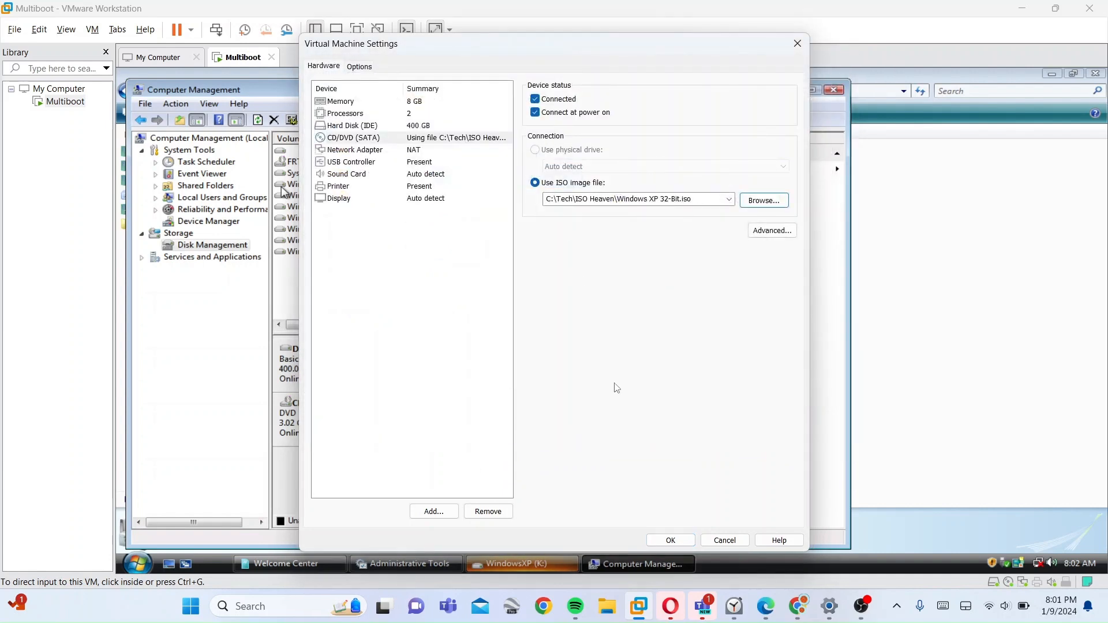
left_click(675, 545)
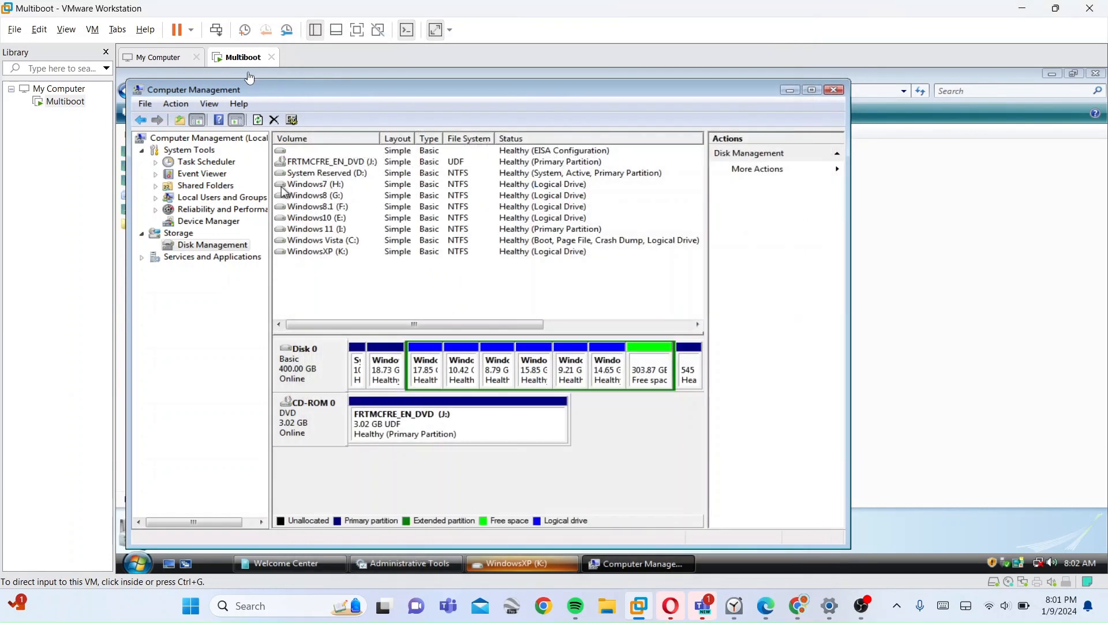
Restart the Multiboot guest and boot it from the Windows XP 32-Bit image
left_click(191, 29)
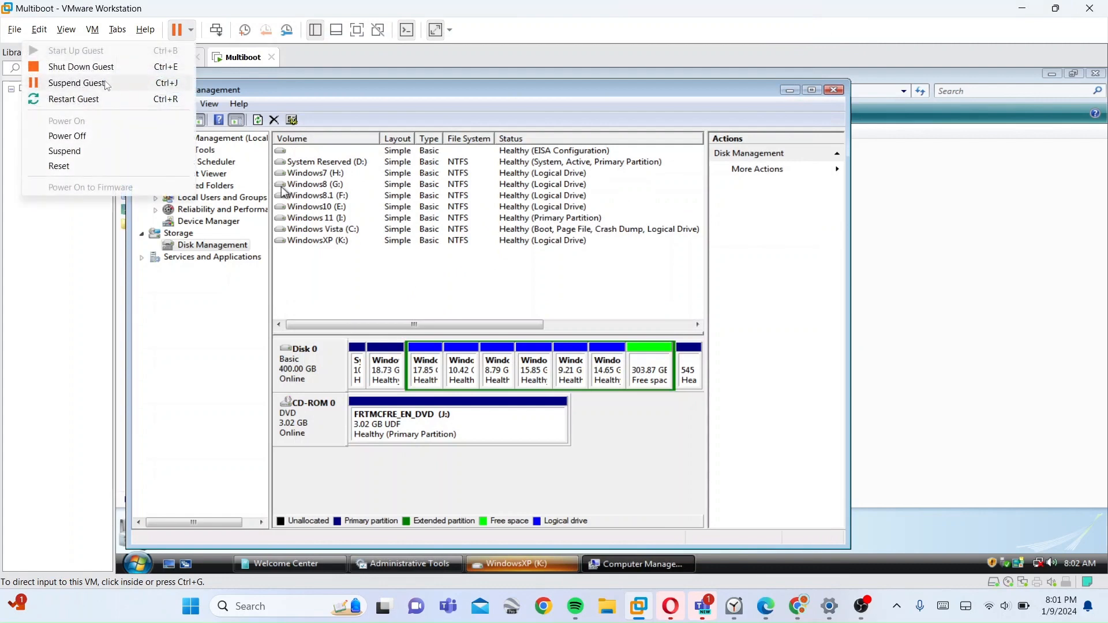
left_click(109, 97)
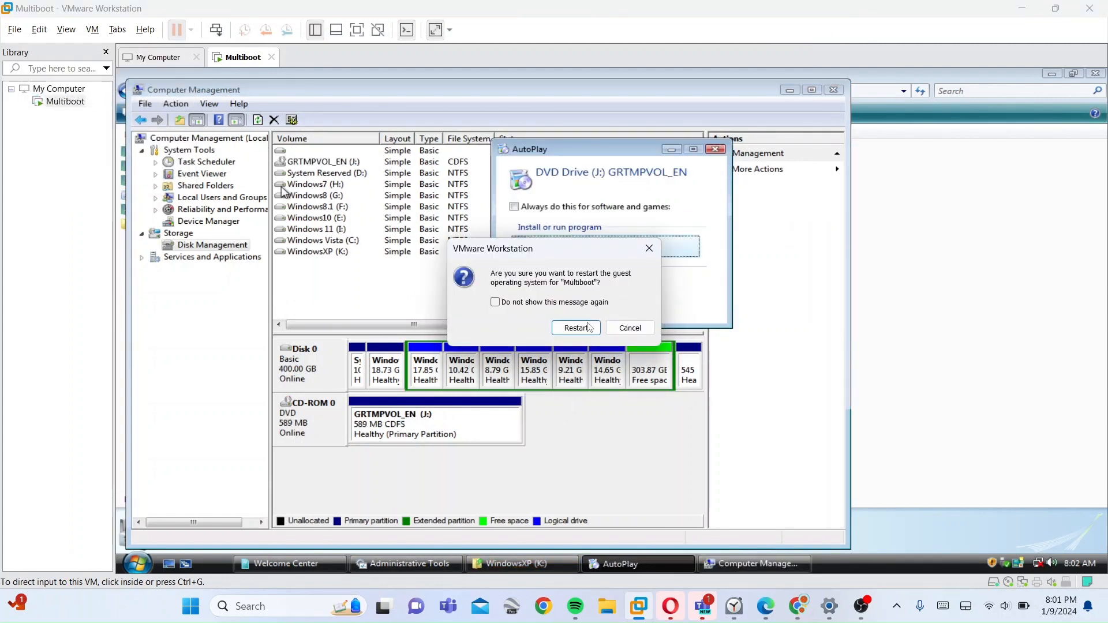
left_click(569, 330)
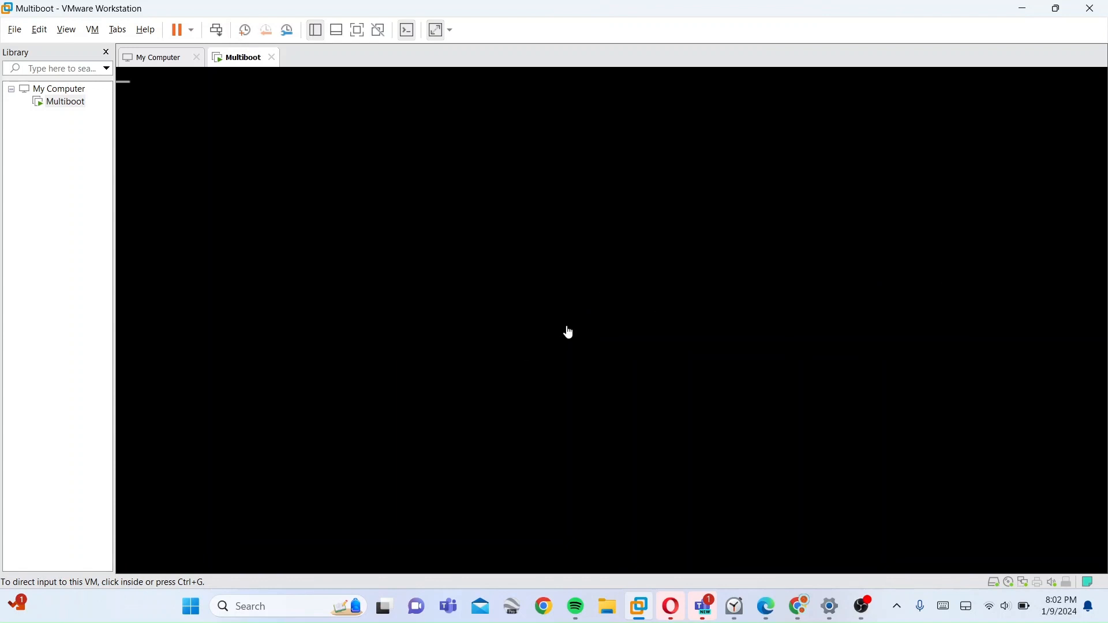
left_click(569, 333)
key("Return")
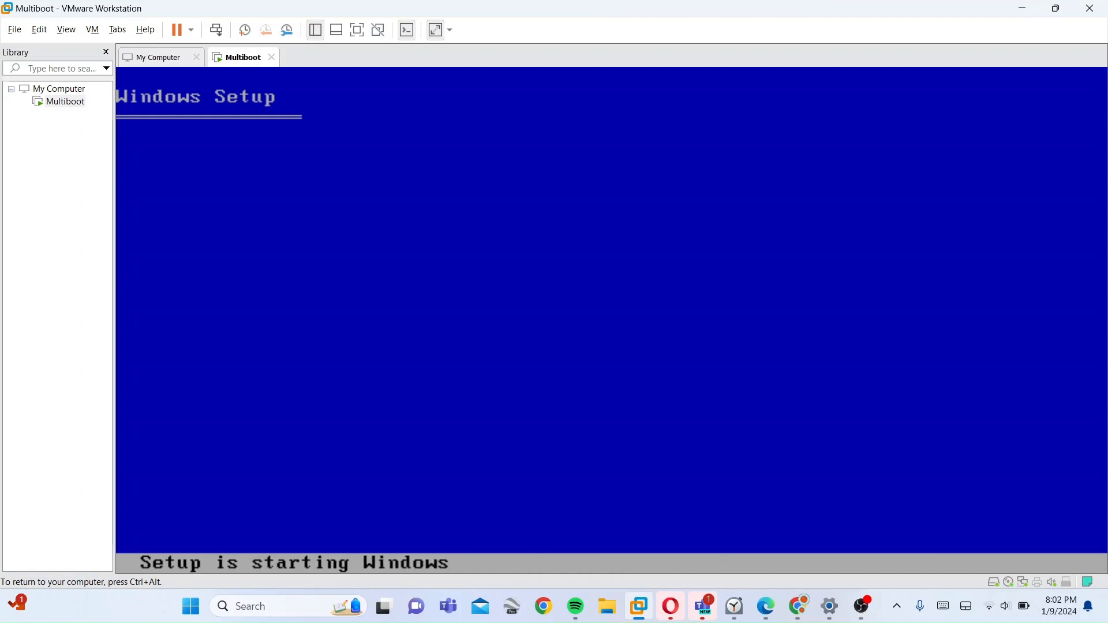
key("ctrl+alt")
left_click(857, 568)
key("ctrl+alt")
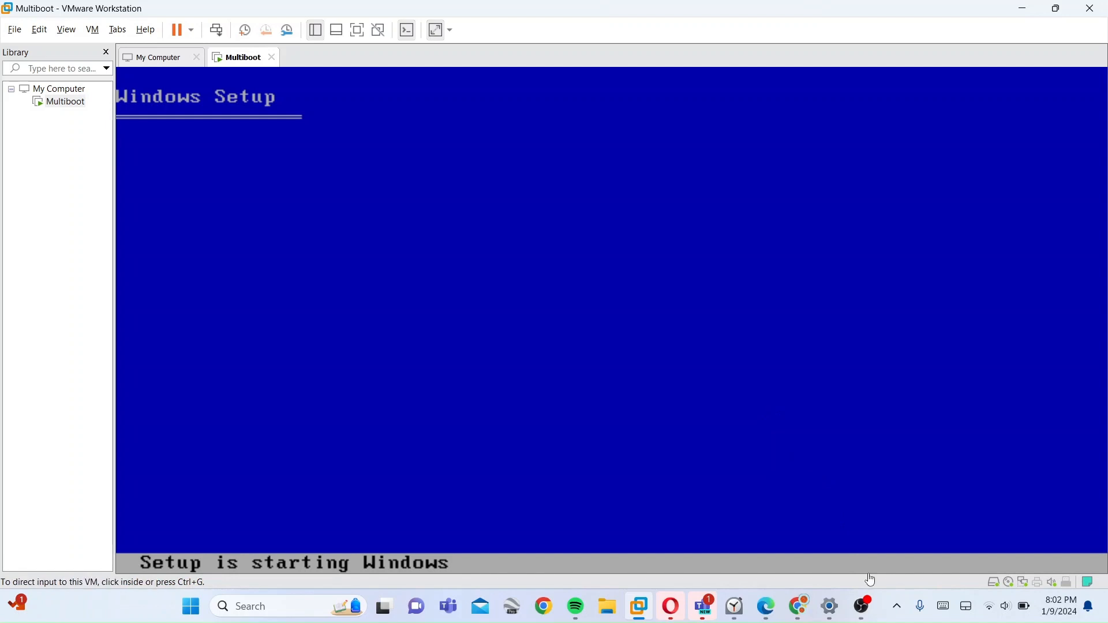
left_click(862, 606)
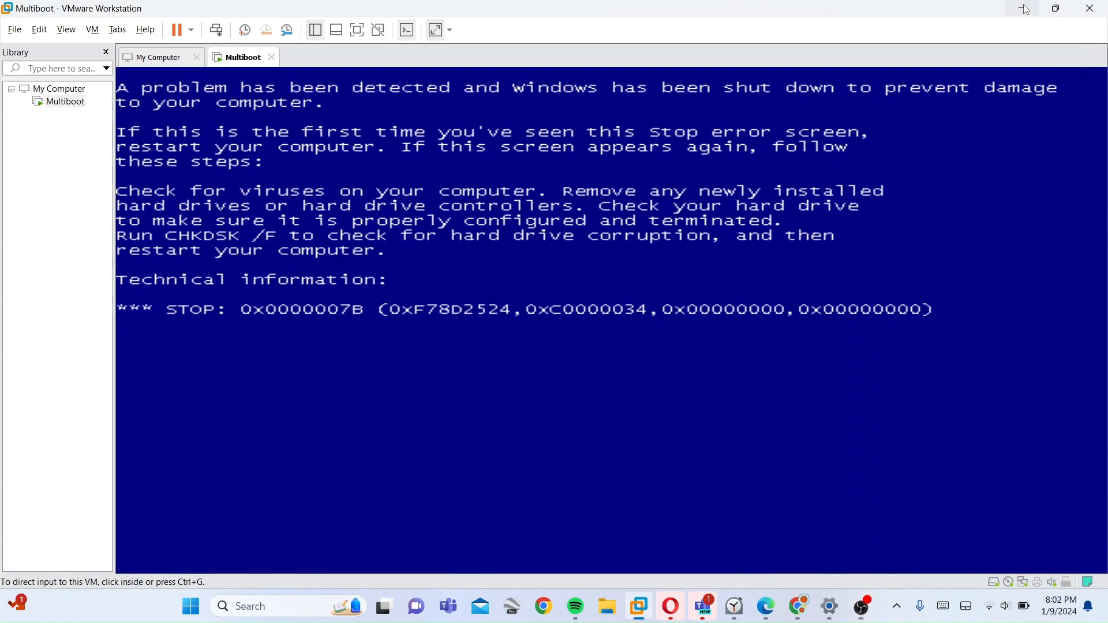
left_click(1022, 8)
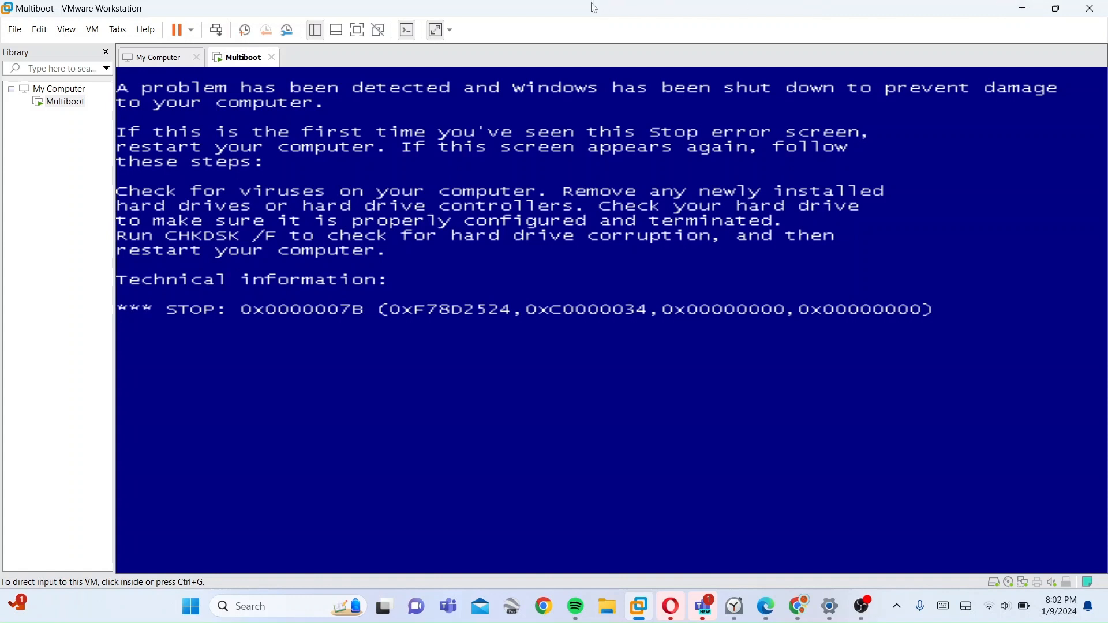
Power off the Multiboot virtual machine at the Windows XP setup stop screen
left_click(192, 35)
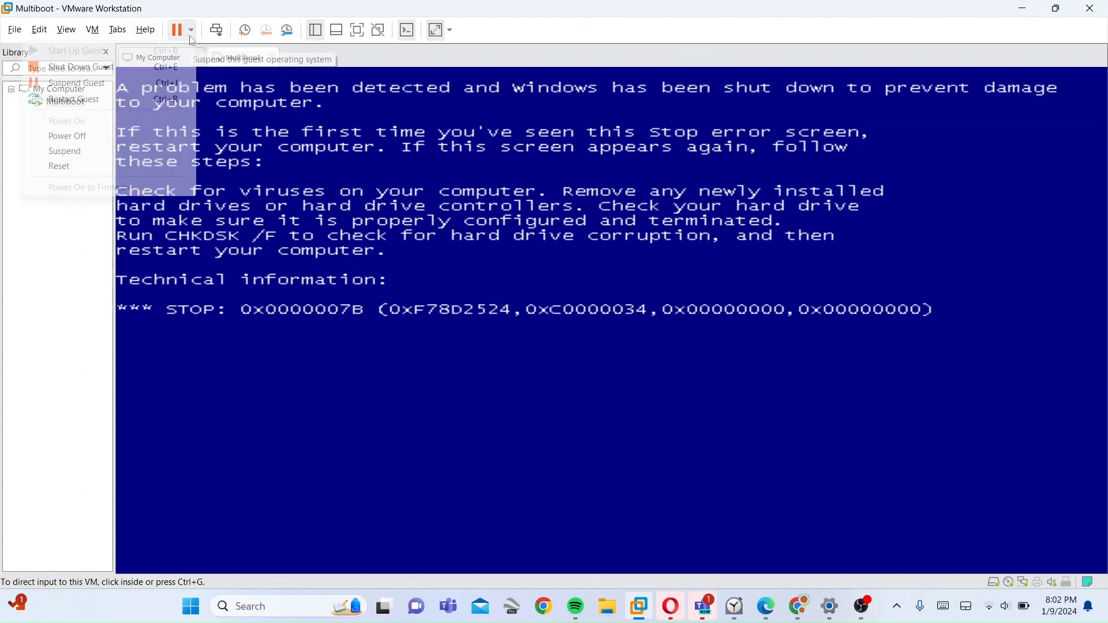
left_click(104, 139)
left_click(577, 340)
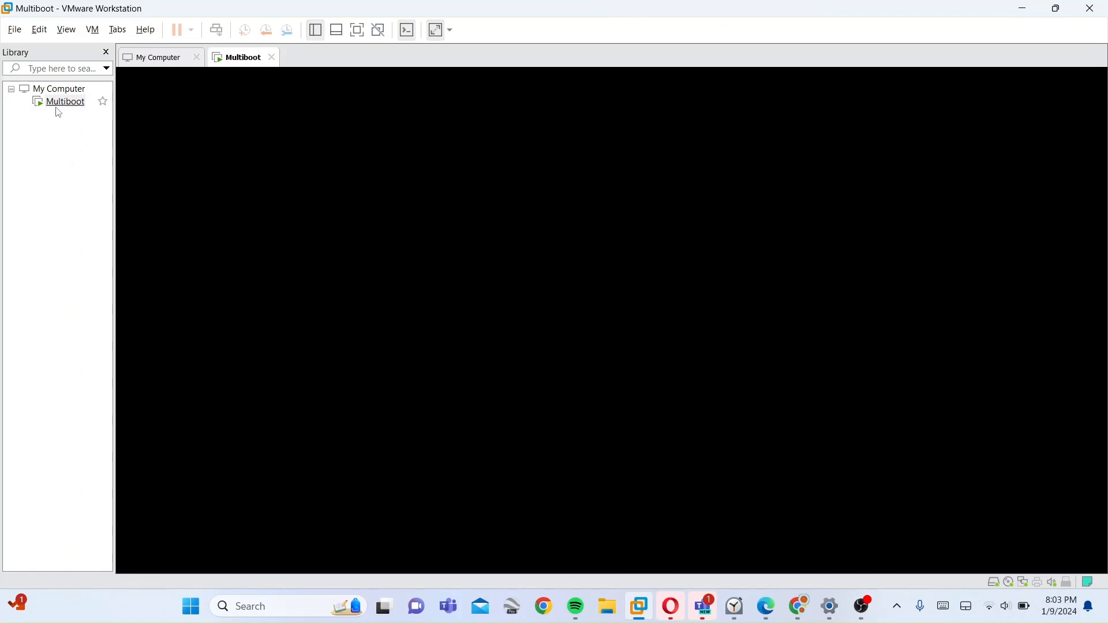
left_click(152, 61)
left_click(221, 59)
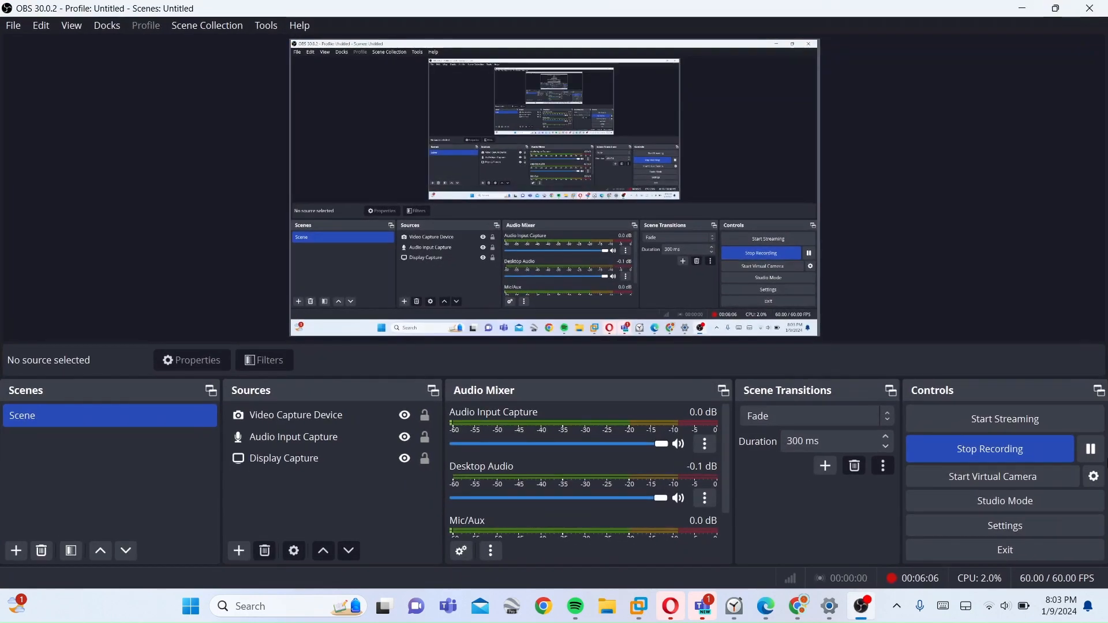
left_click(1092, 448)
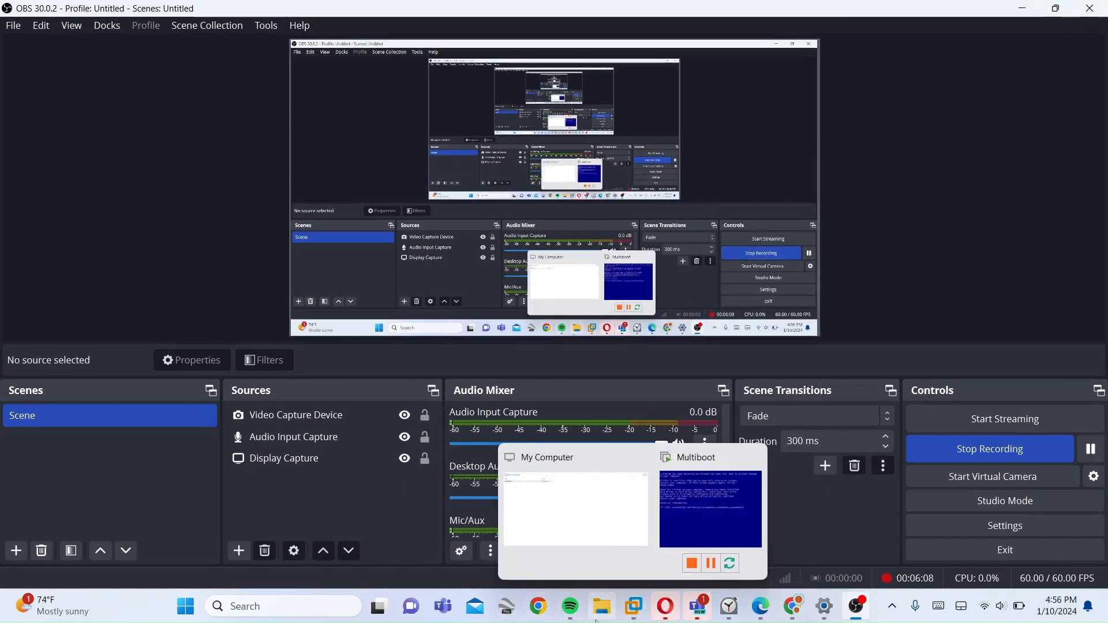
Return to the Multiboot virtual machine in VMware Workstation and power it off
mouse_move(635, 606)
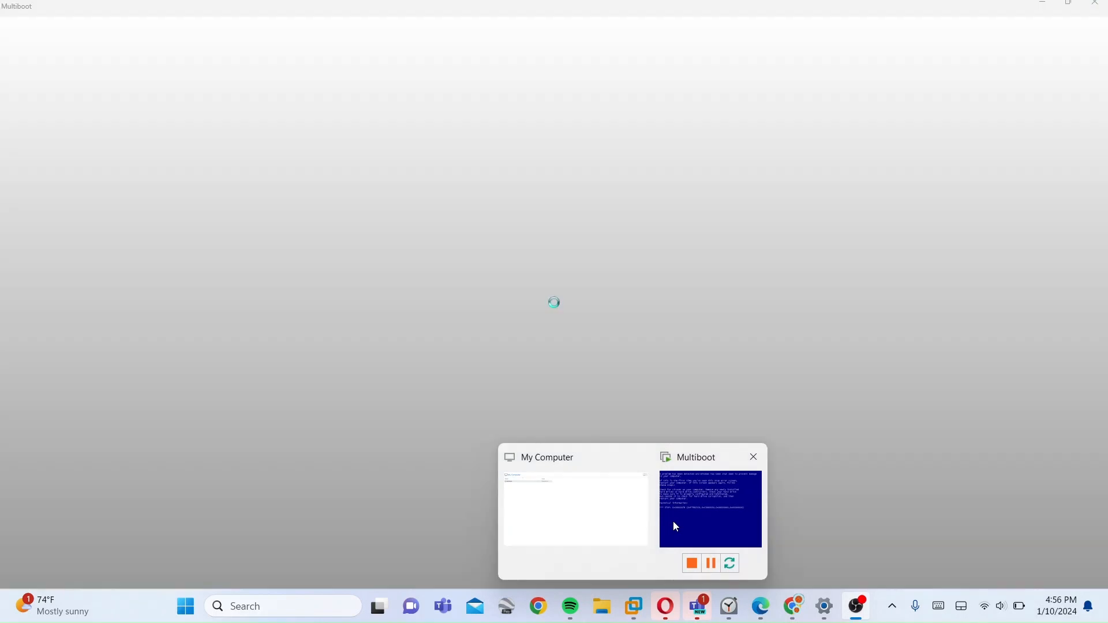
left_click(674, 522)
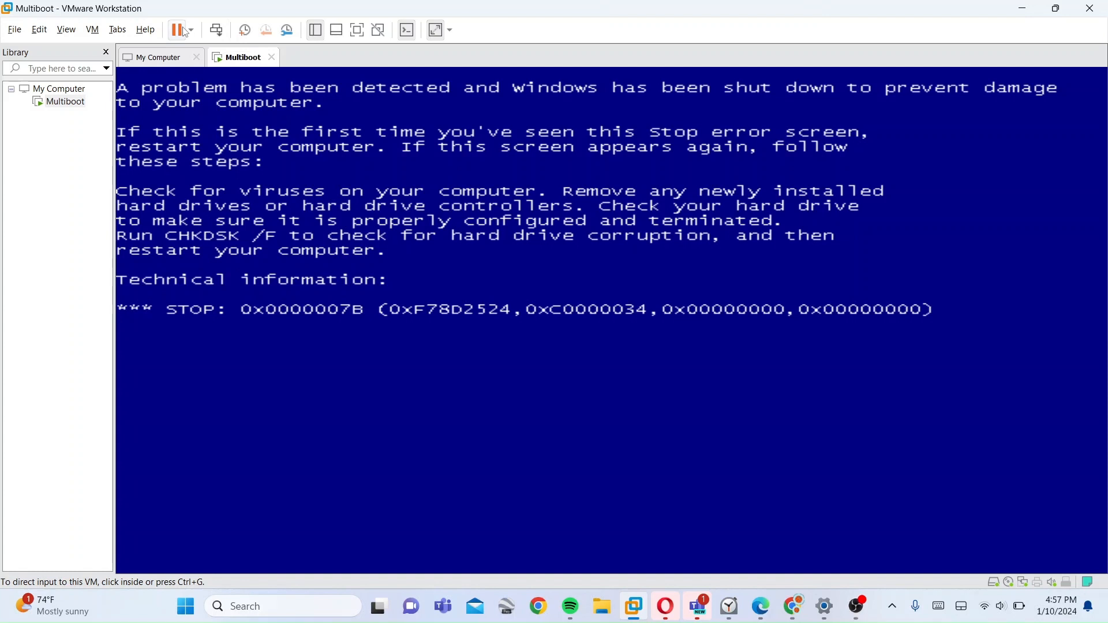
left_click(190, 31)
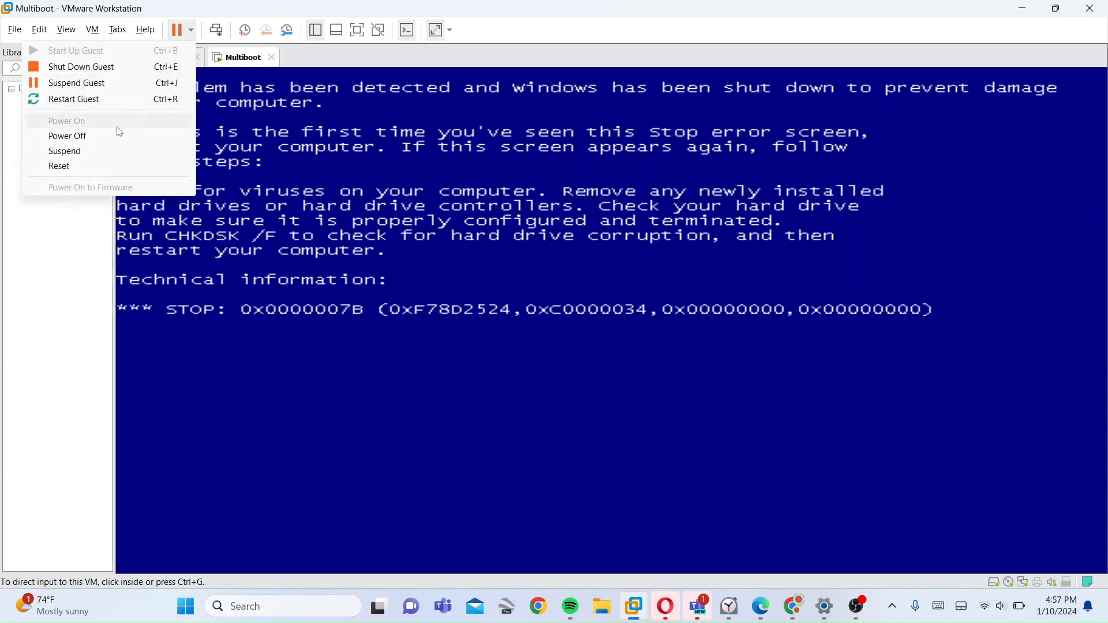
left_click(87, 136)
left_click(571, 341)
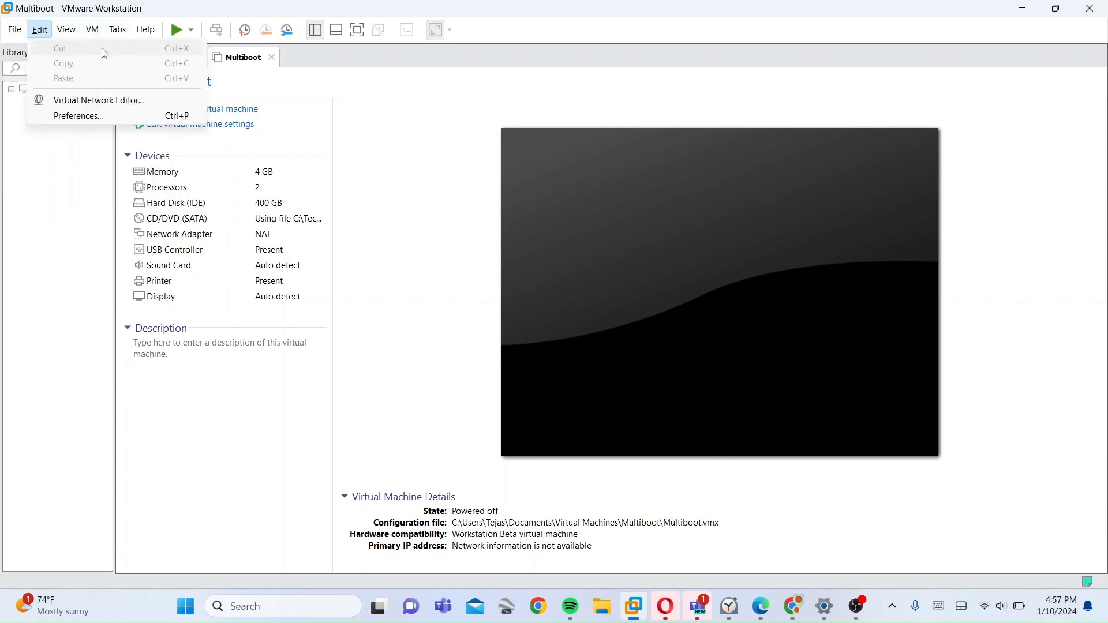
Start creating a custom virtual machine with Workstation Beta hardware compatibility, leaving the operating system to be installed separately on a blank disk
left_click(28, 50)
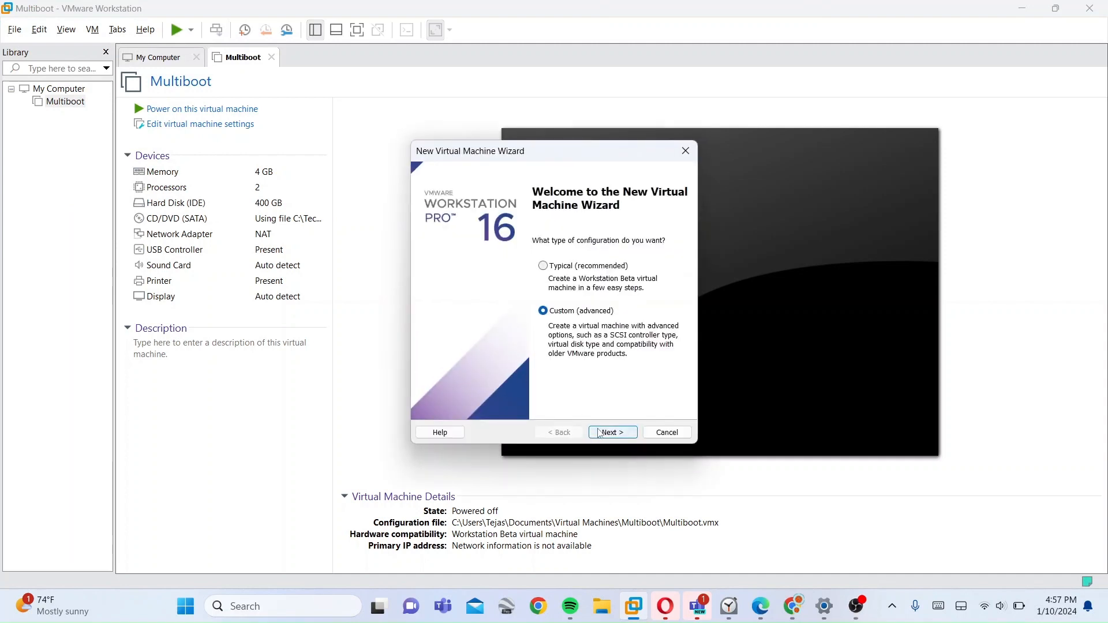
left_click(608, 429)
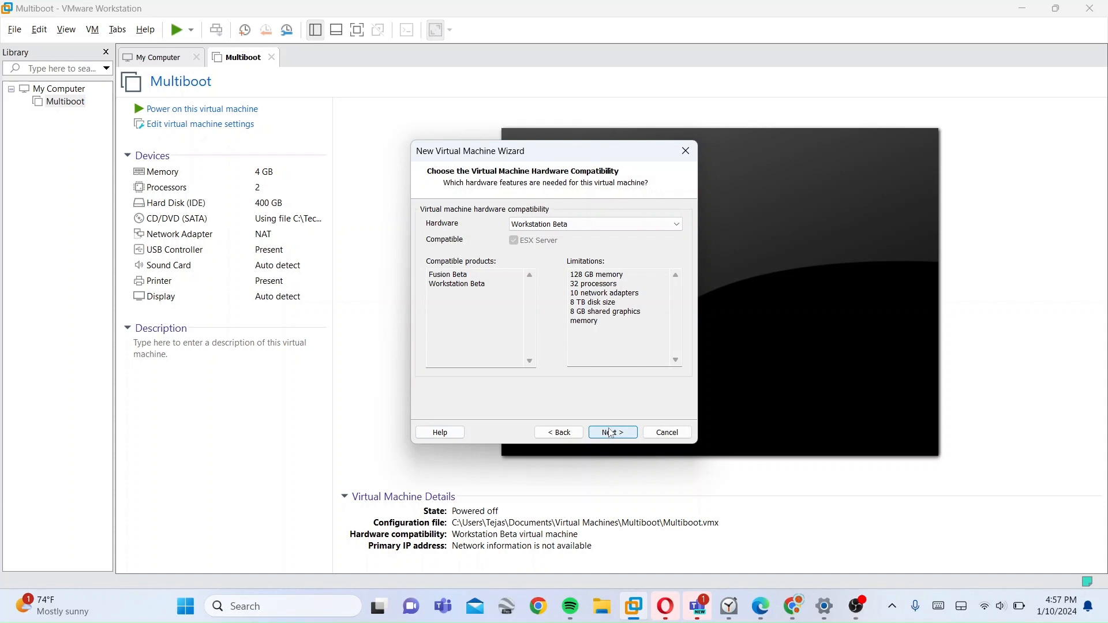
left_click(606, 434)
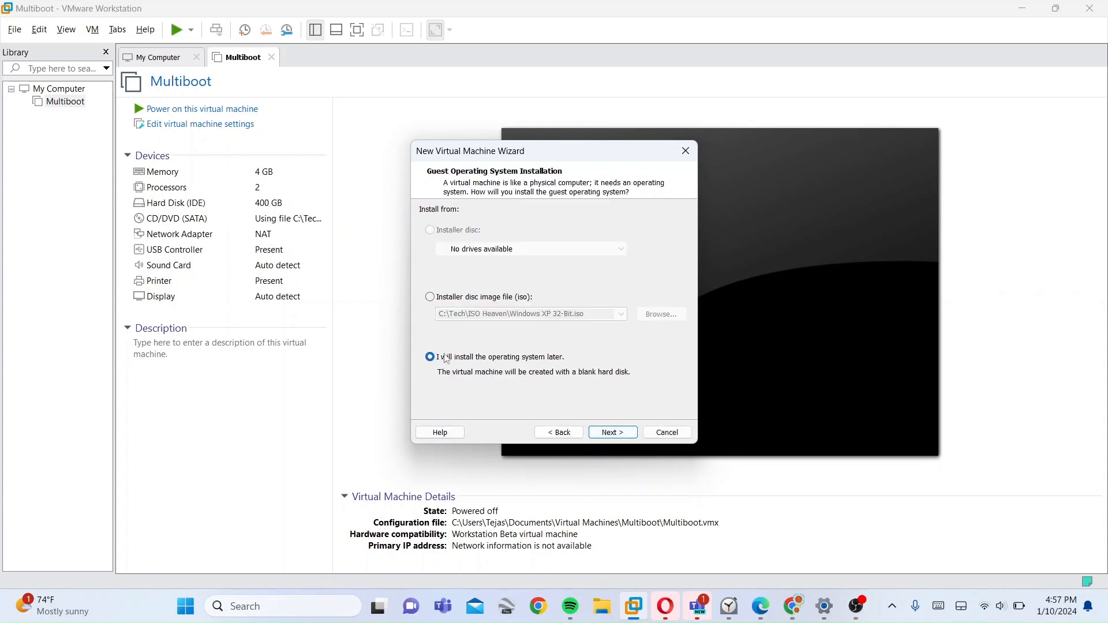
left_click(608, 432)
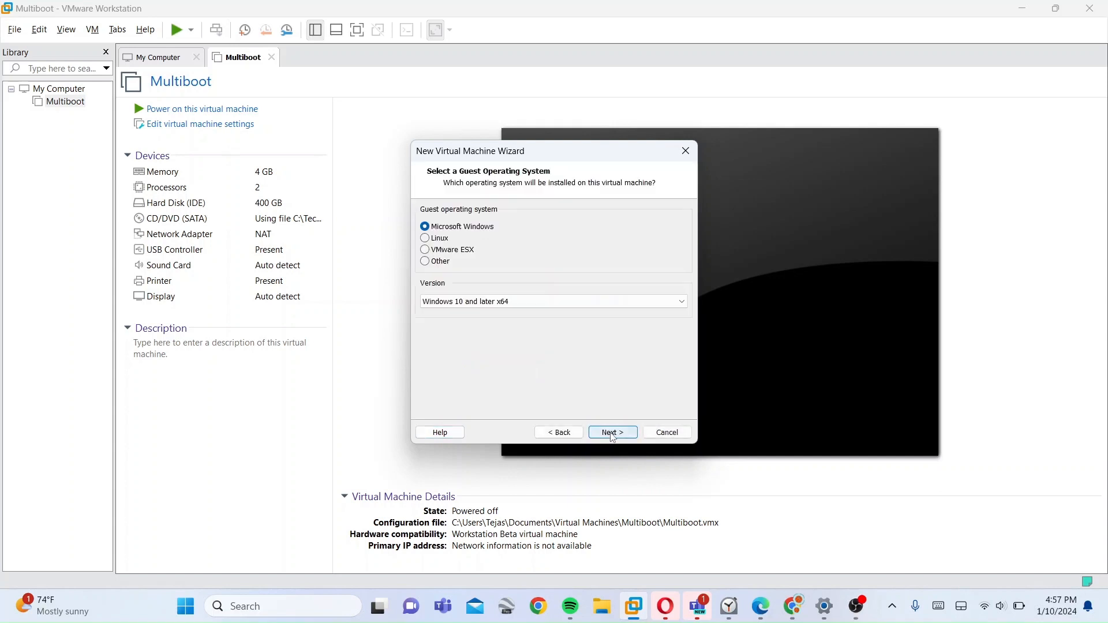
Choose Windows XP Professional as the guest operating system and name the new virtual machine "multi boot 2"
left_click(514, 307)
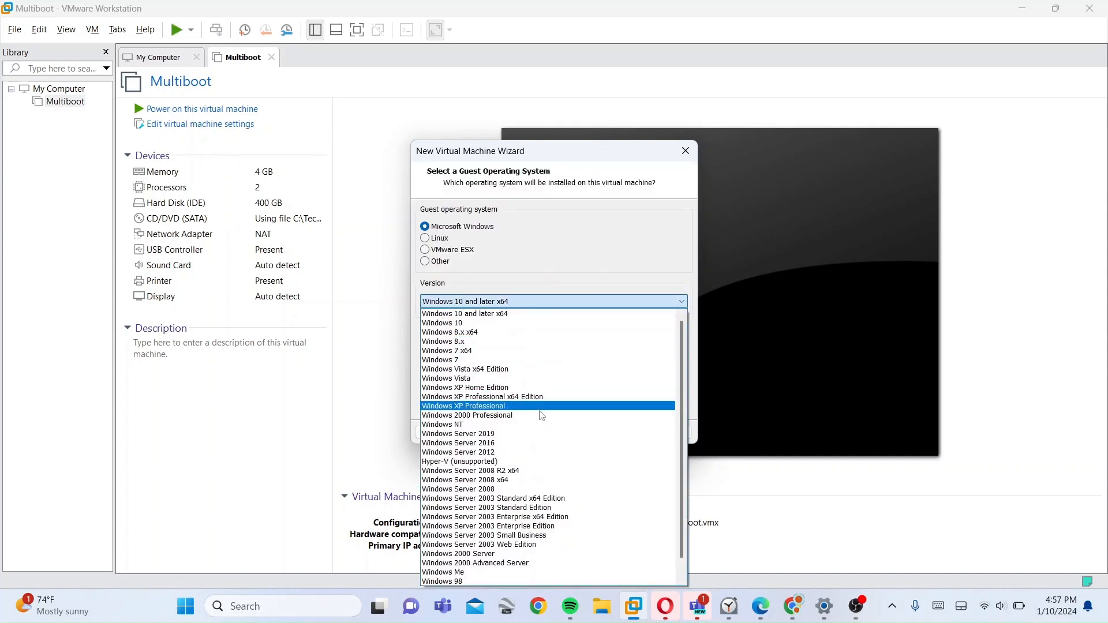
left_click(537, 407)
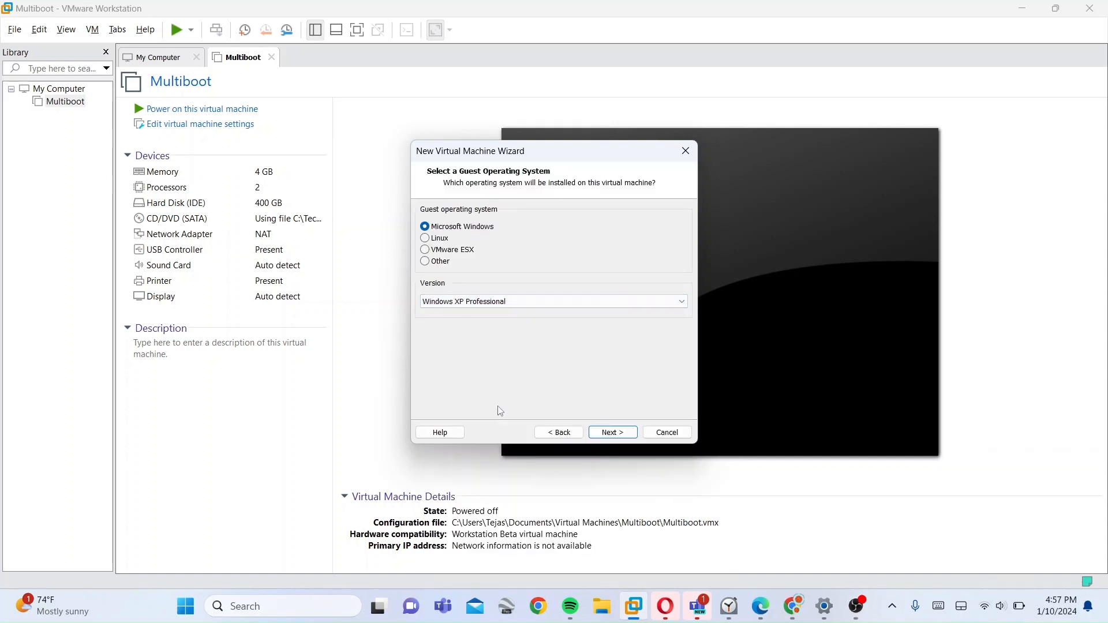
left_click(613, 432)
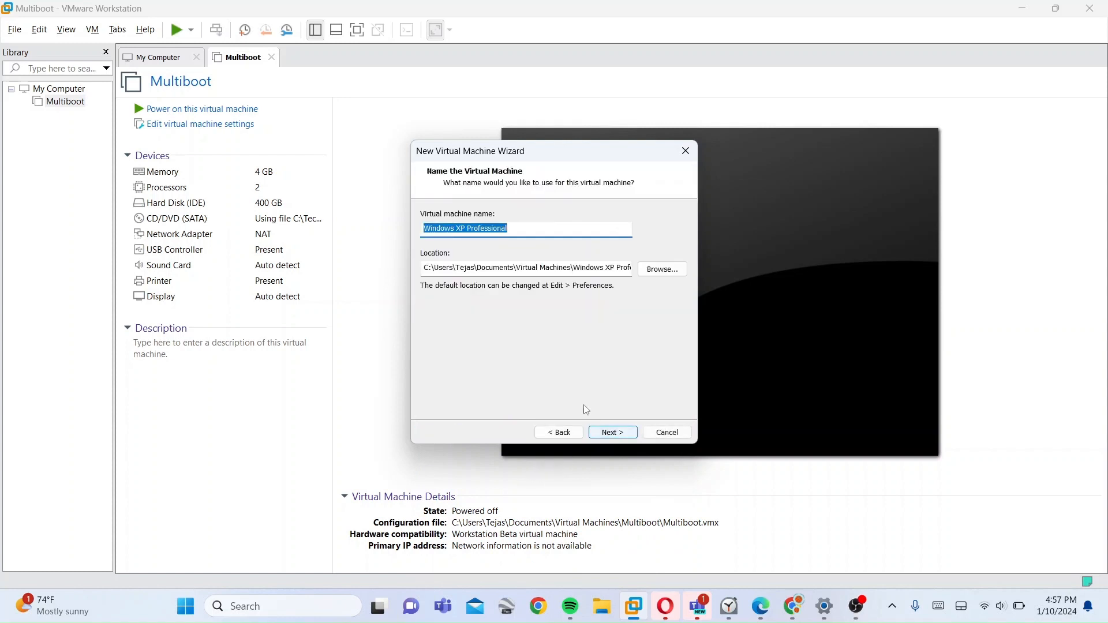
type("multi boot")
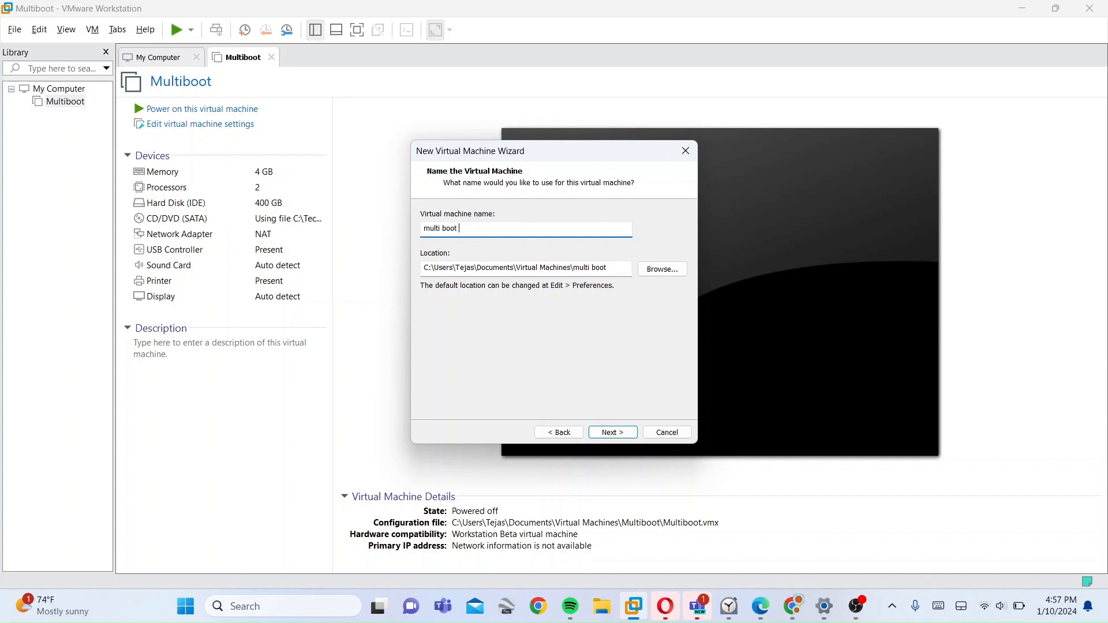
type(" 2")
key("Return")
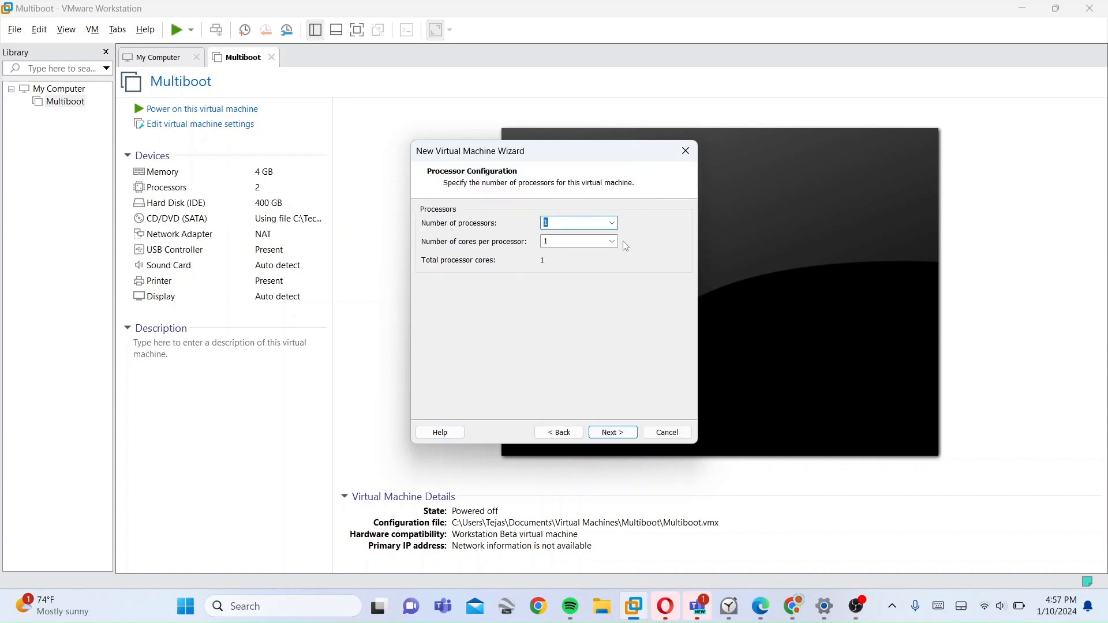
Configure the new virtual machine with 1 processor and 2 cores per processor
left_click(613, 242)
left_click(585, 260)
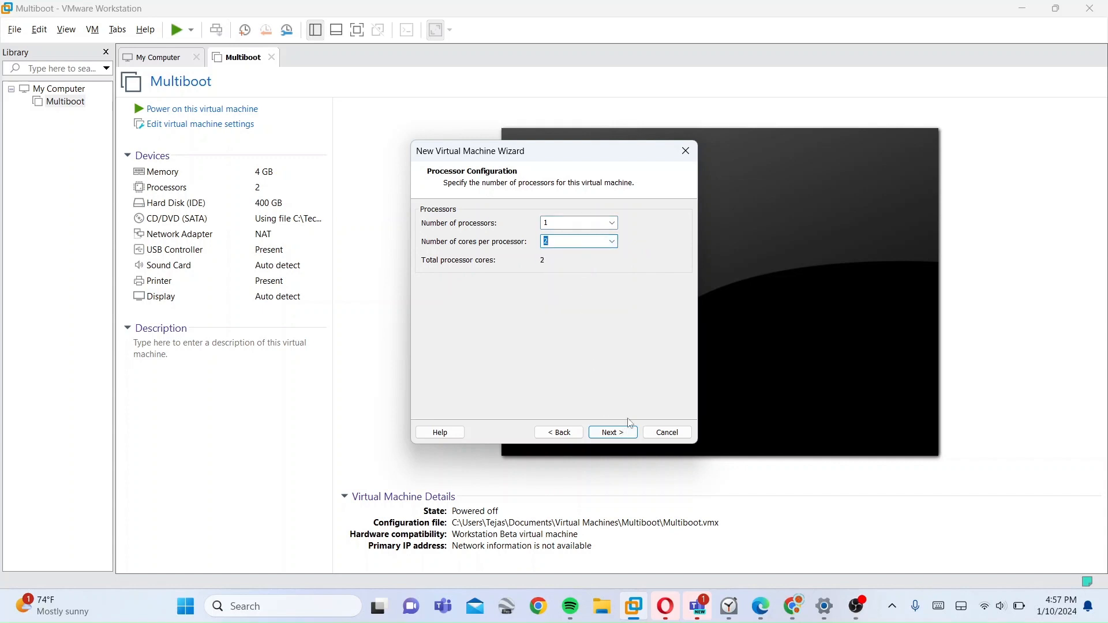
left_click(614, 433)
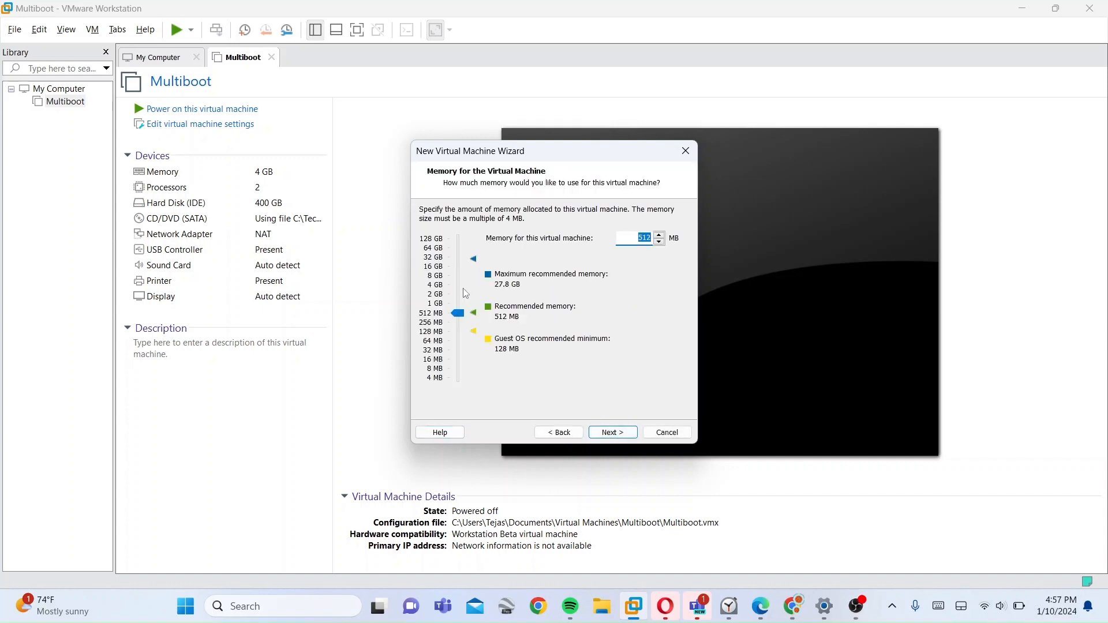
Allocate 4096 MB of memory to the new virtual machine and accept the NAT network, default I/O controller and IDE disk type
left_click(441, 286)
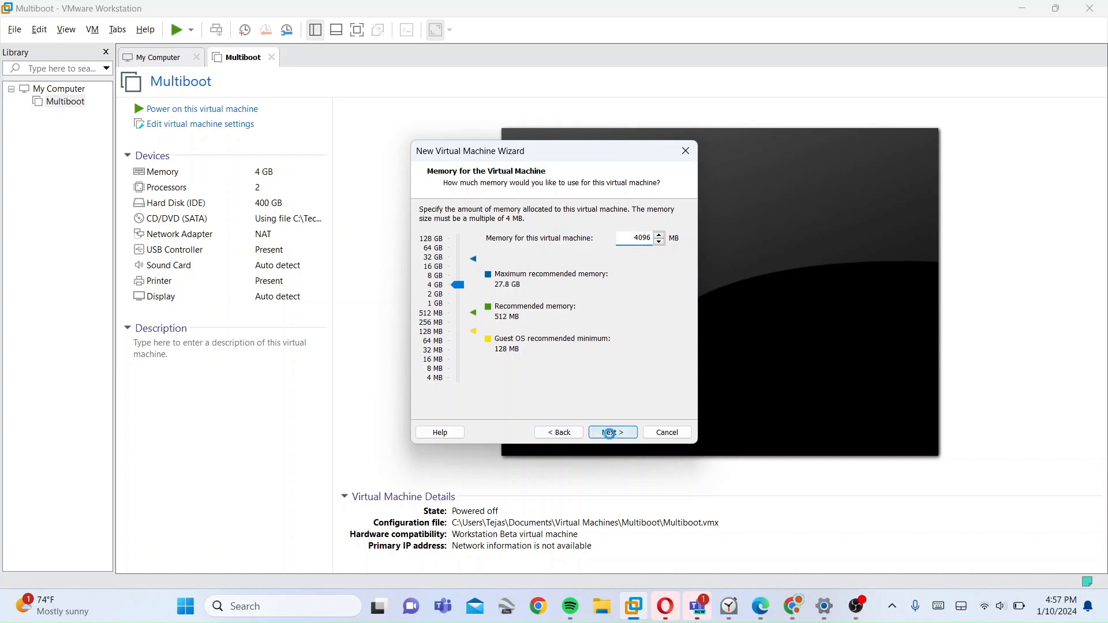
left_click(607, 430)
left_click(620, 433)
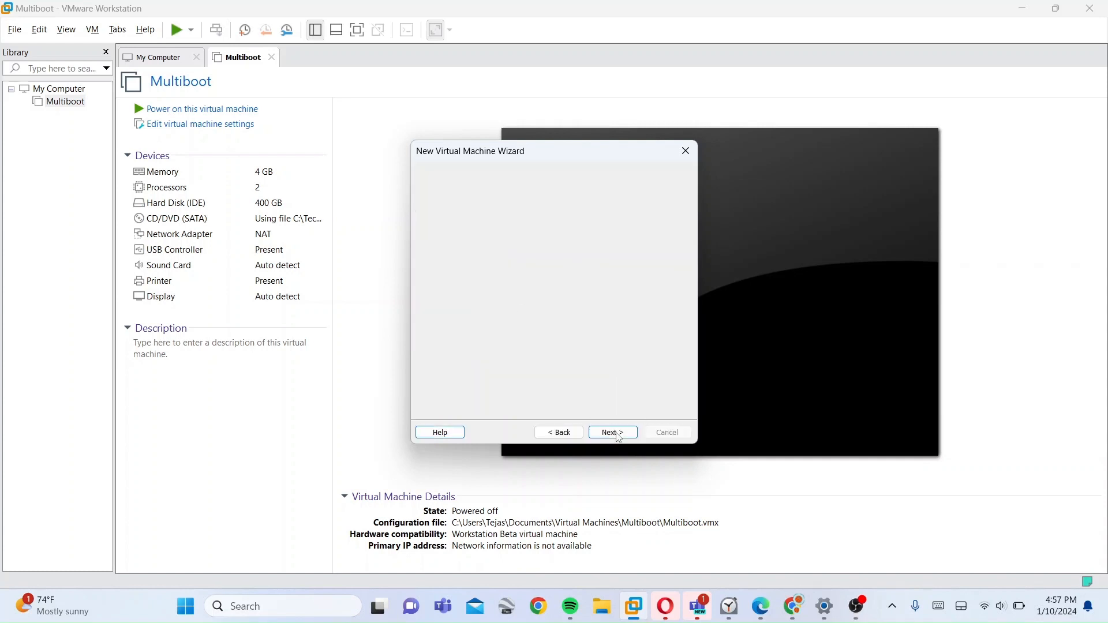
left_click(618, 437)
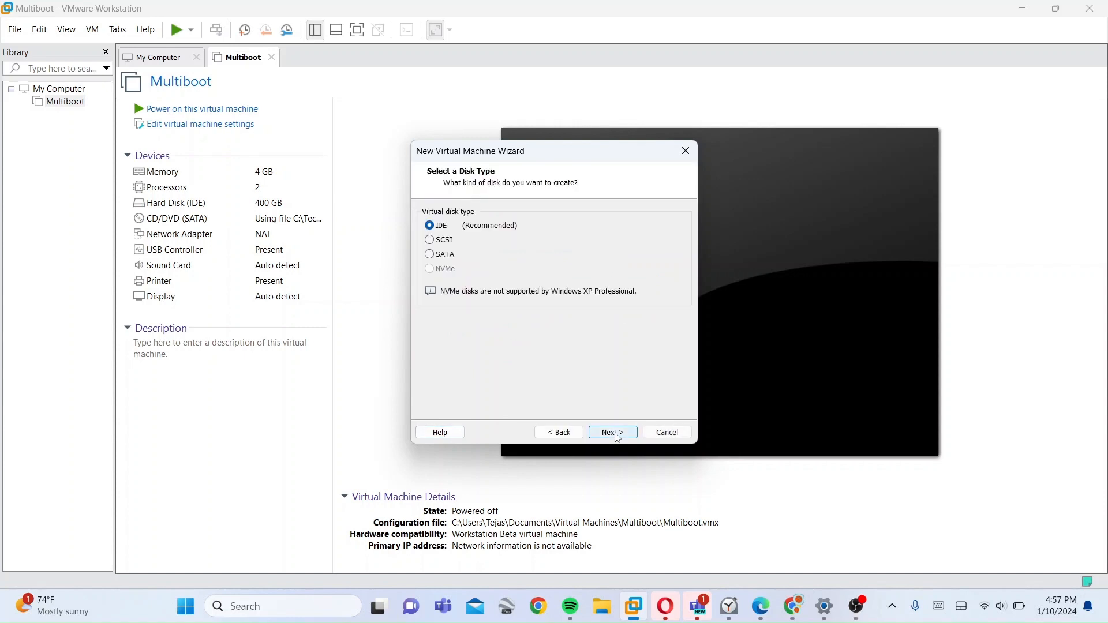
left_click(627, 431)
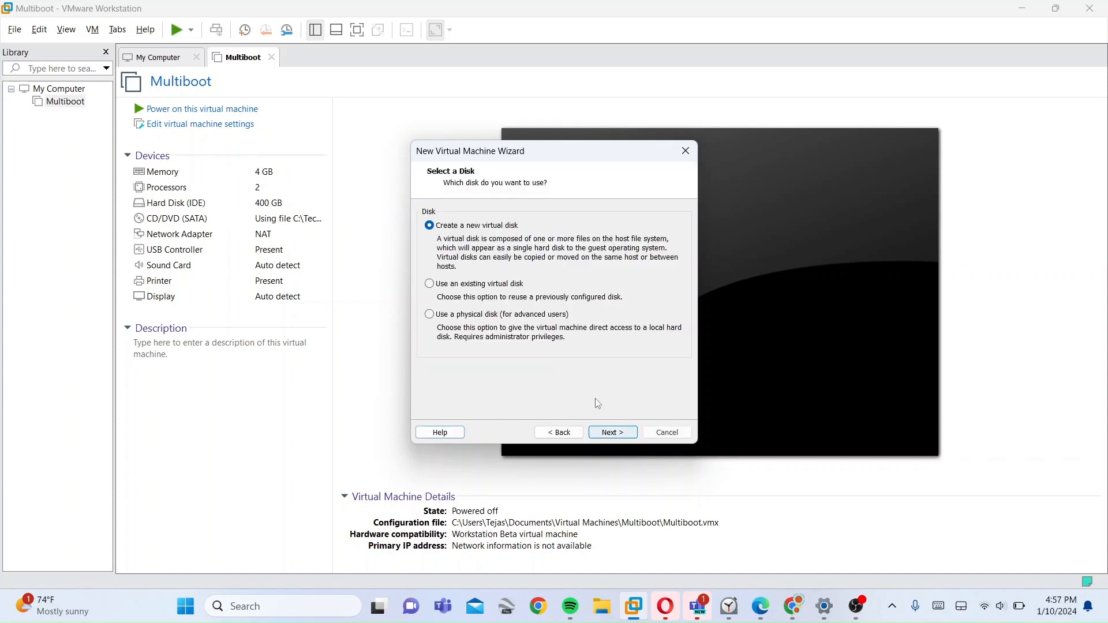
Use the existing Multiboot virtual disk from the Virtual Machines\Multiboot folder and finish creating the virtual machine
left_click(504, 285)
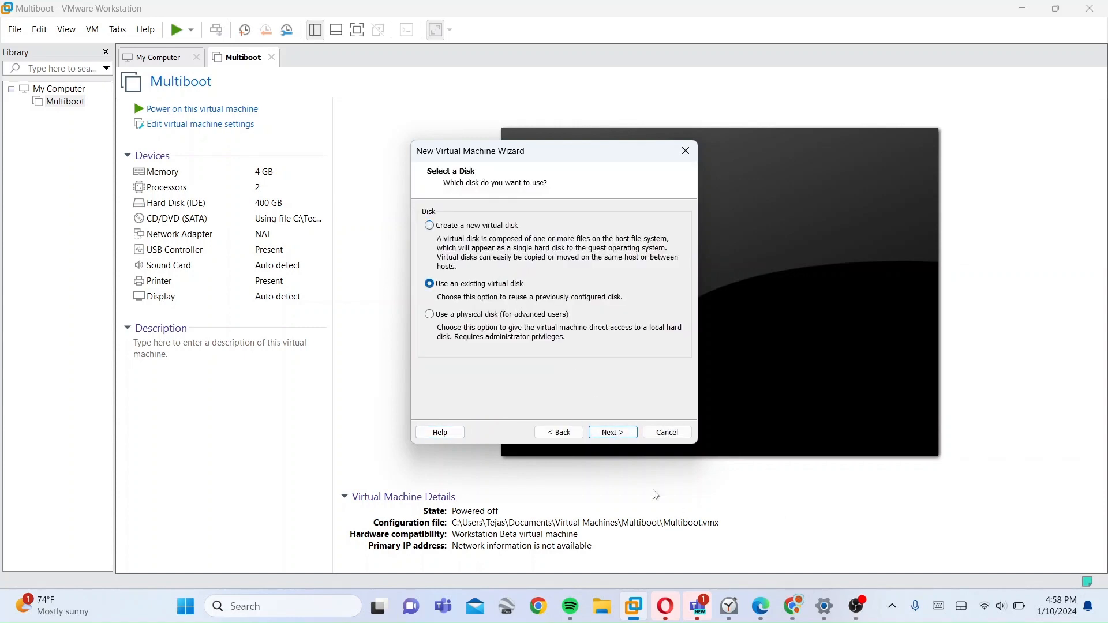
left_click(610, 434)
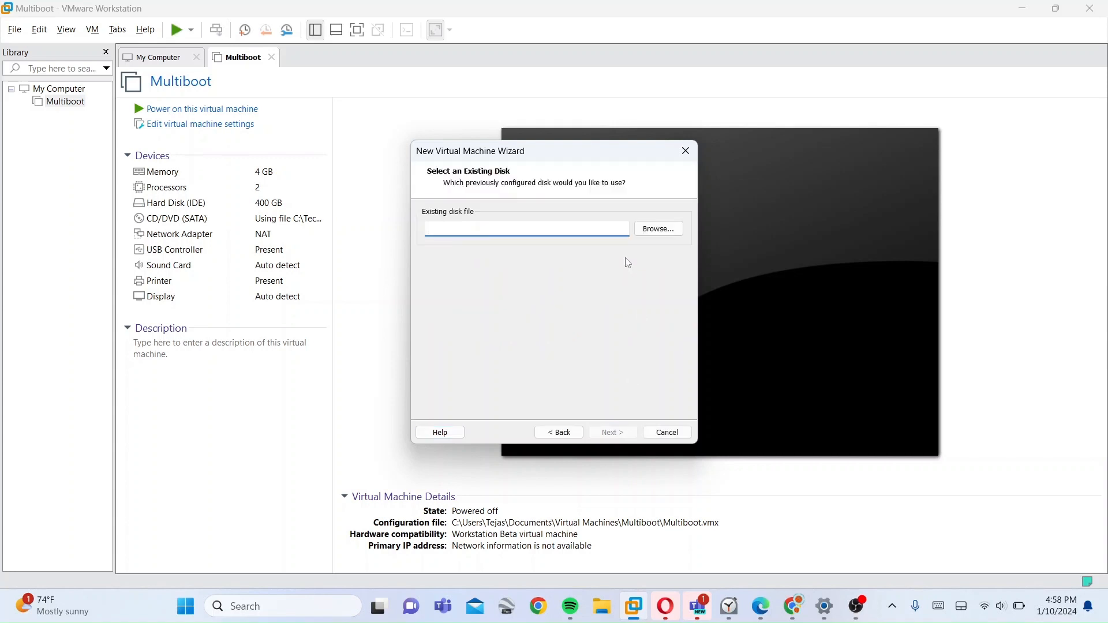
left_click(658, 229)
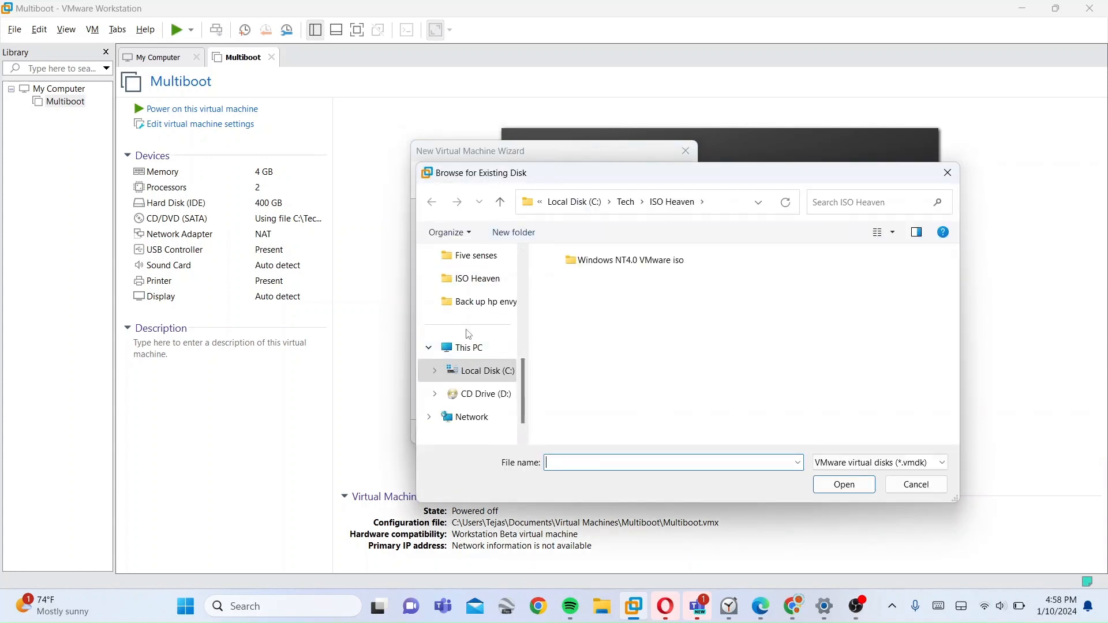
scroll(478, 381, "up", 5)
left_click(479, 397)
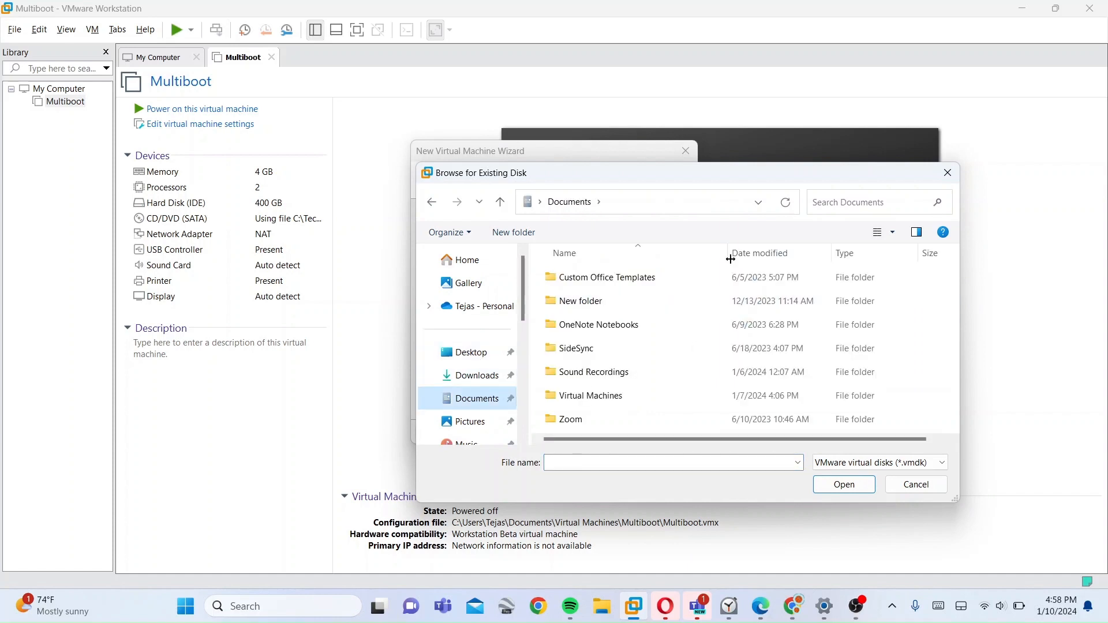
double_click(649, 390)
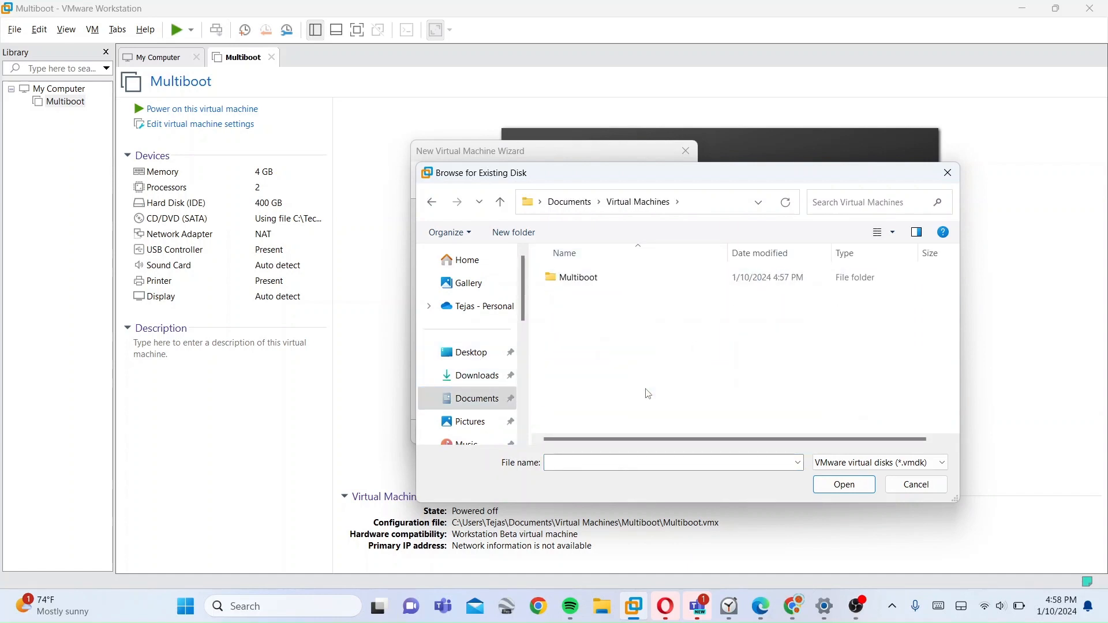
double_click(632, 283)
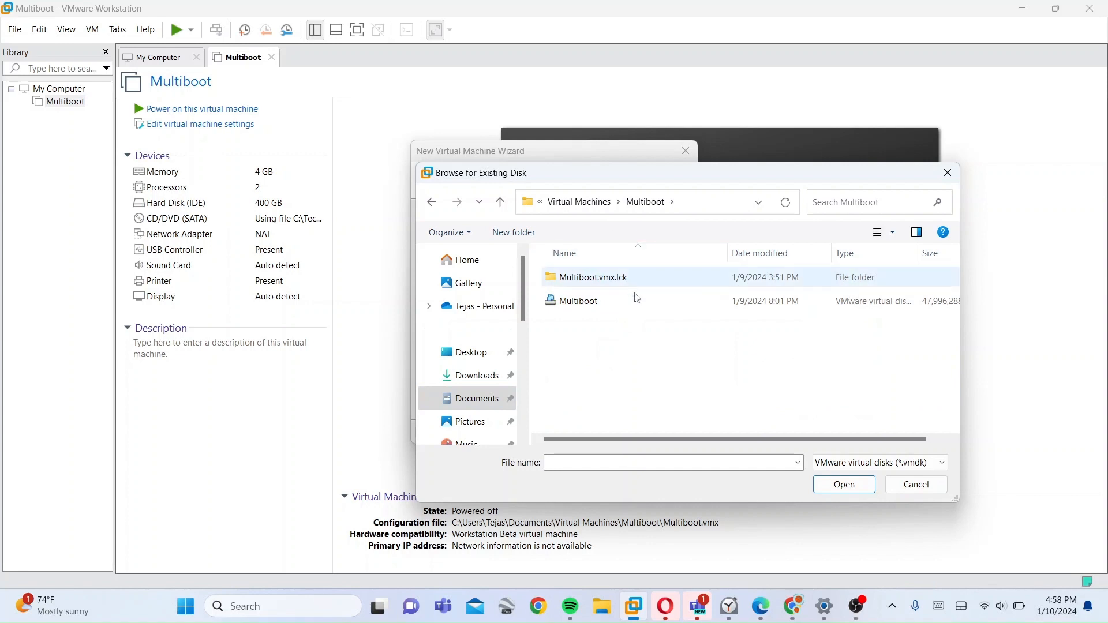
left_click(861, 300)
double_click(850, 310)
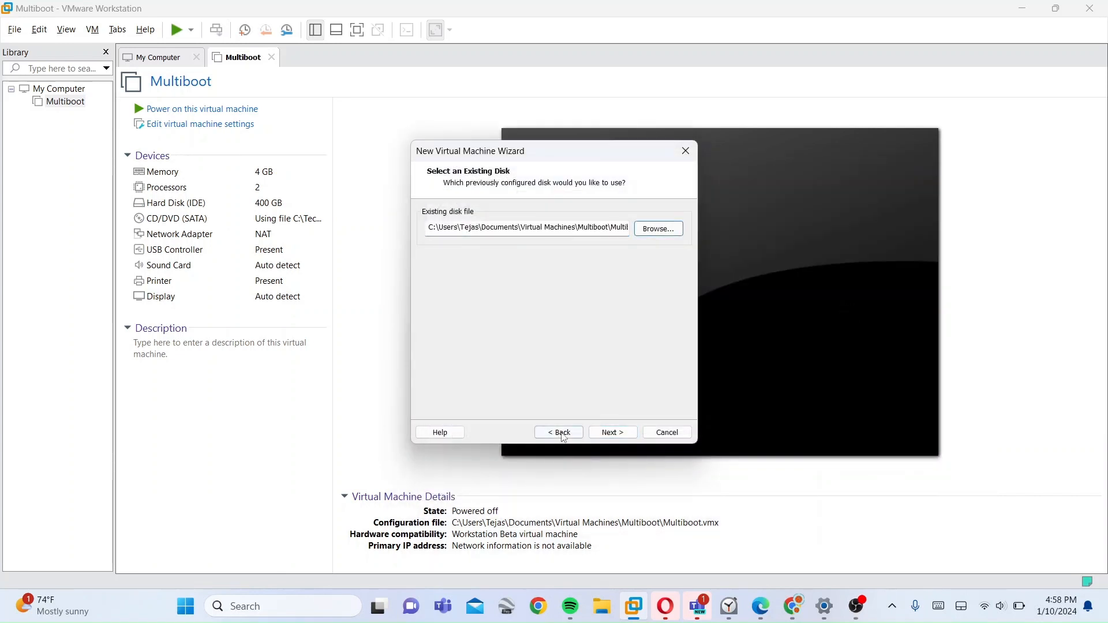
left_click(613, 433)
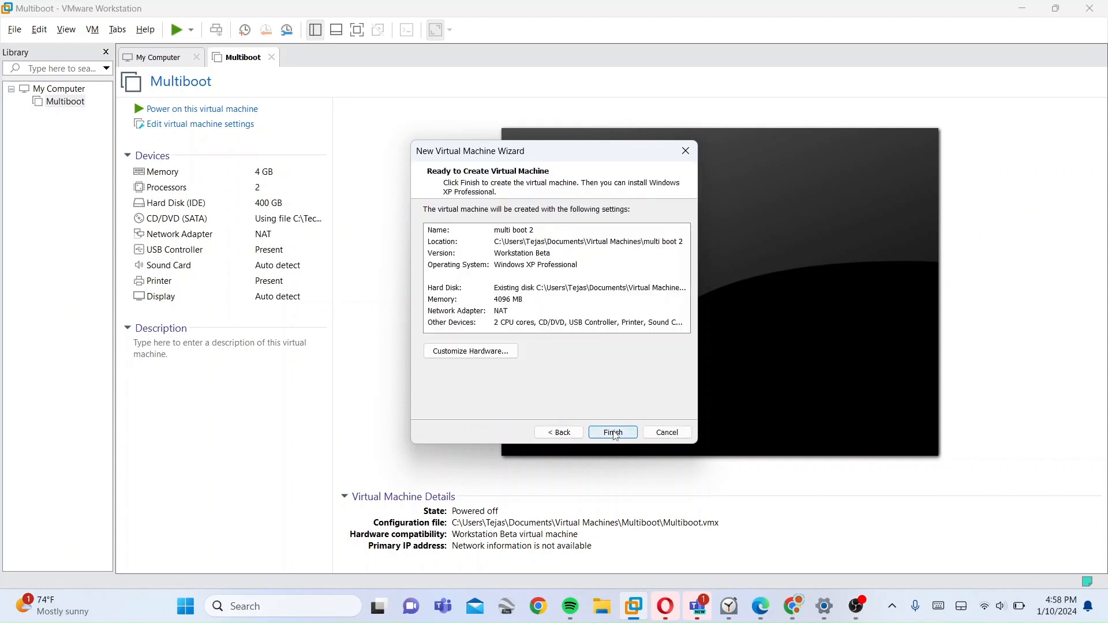
left_click(612, 433)
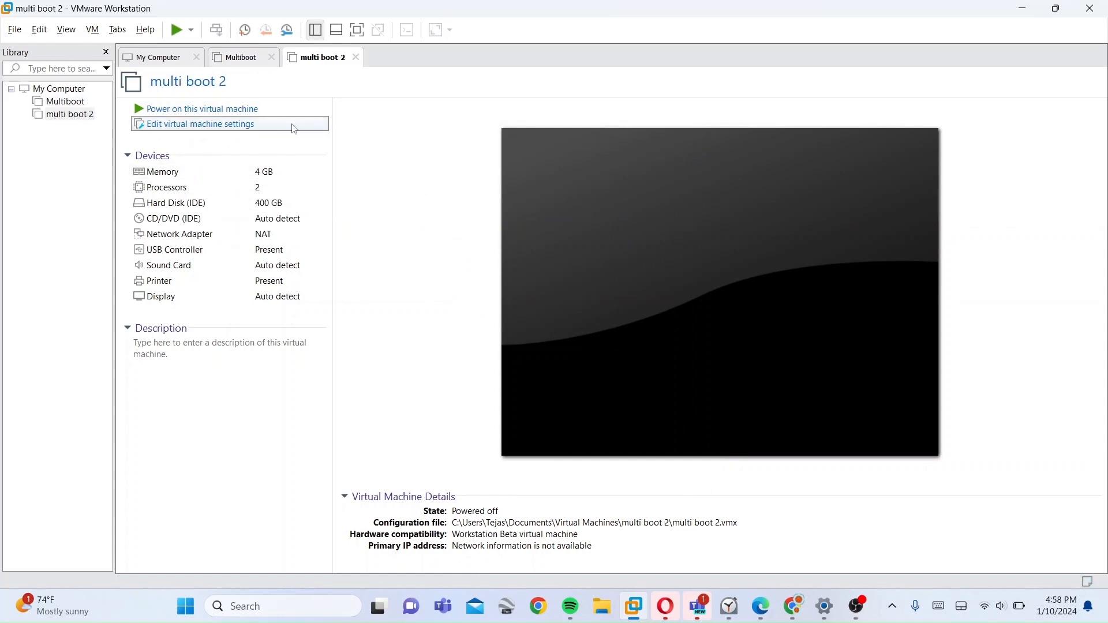
Enable stretch mode with Free stretch in the display settings of multi boot 2
left_click(294, 125)
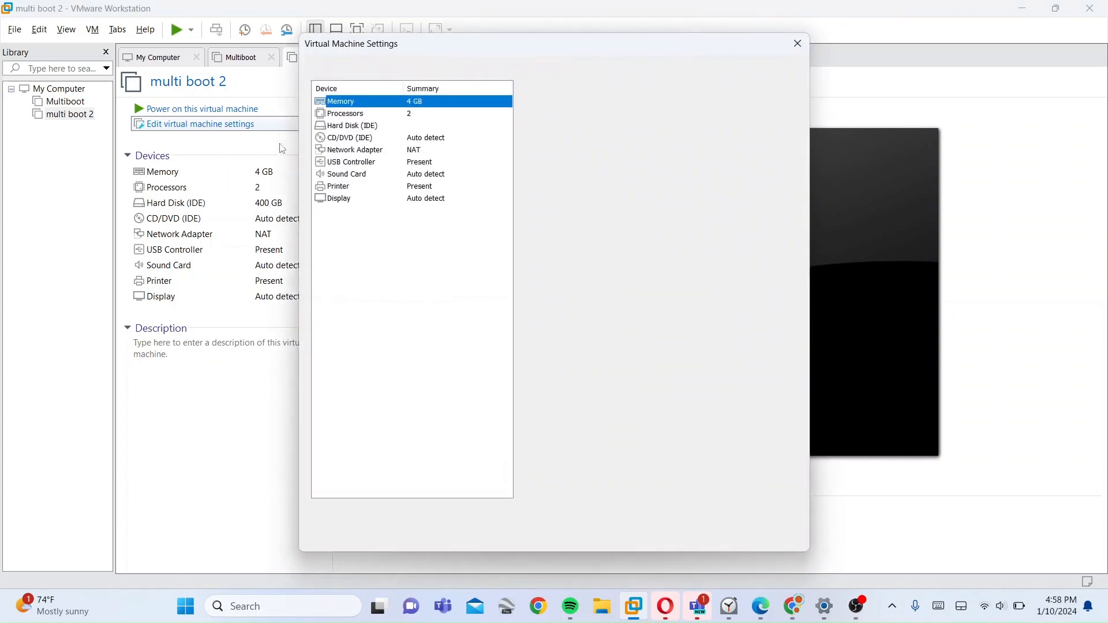
left_click(431, 203)
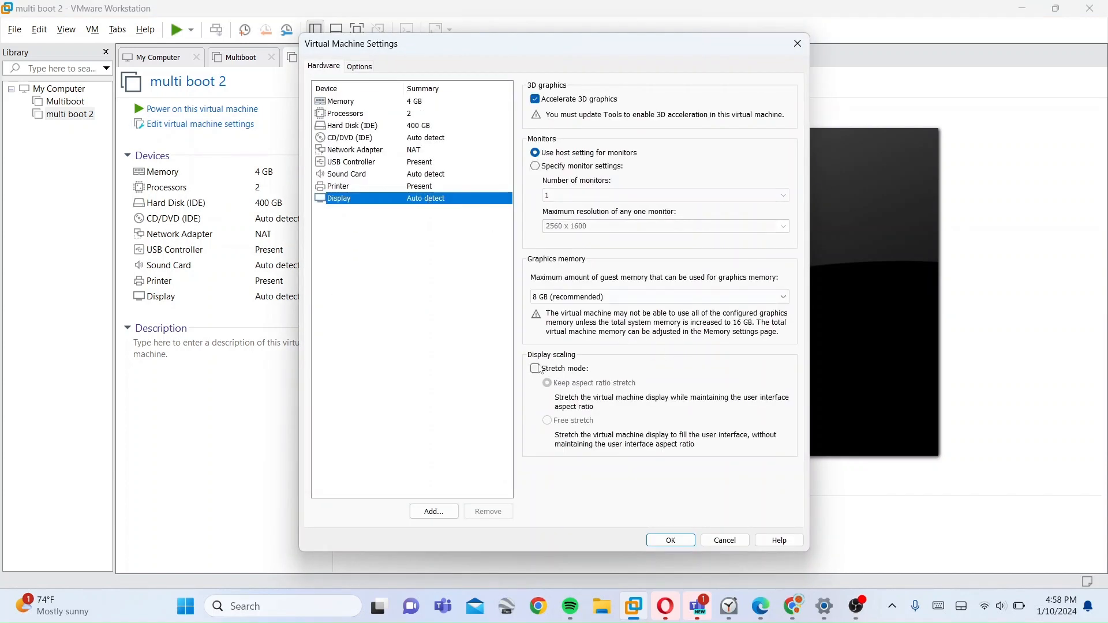
left_click(538, 368)
left_click(548, 422)
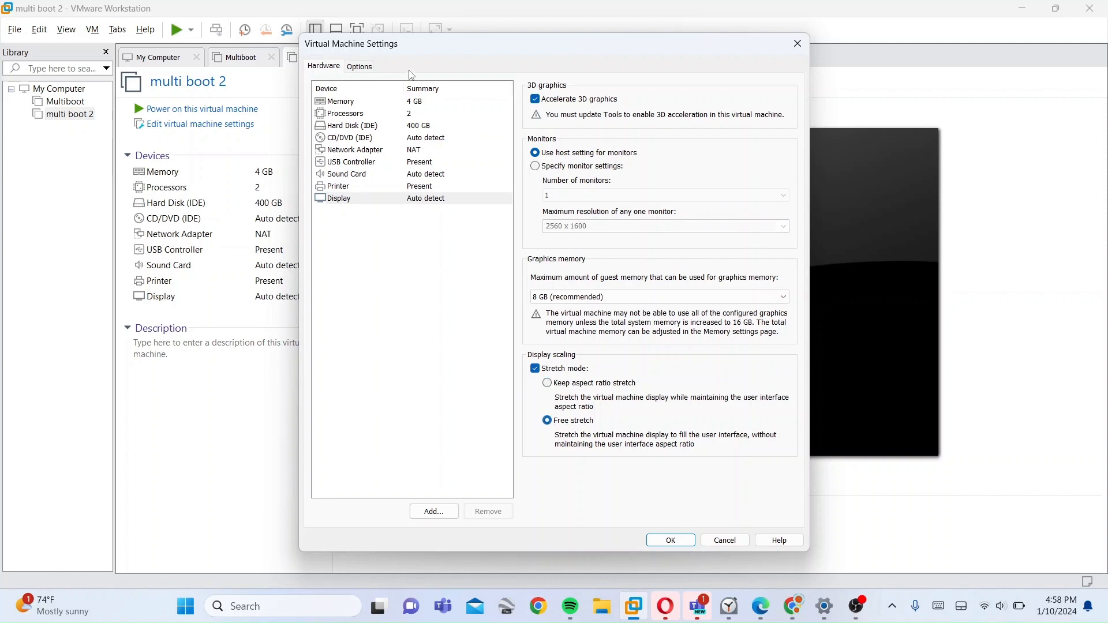
Connect the CD/DVD drive to Windows XP 32-Bit.iso from C:\Tech\ISO Heaven and save the virtual machine settings
left_click(418, 140)
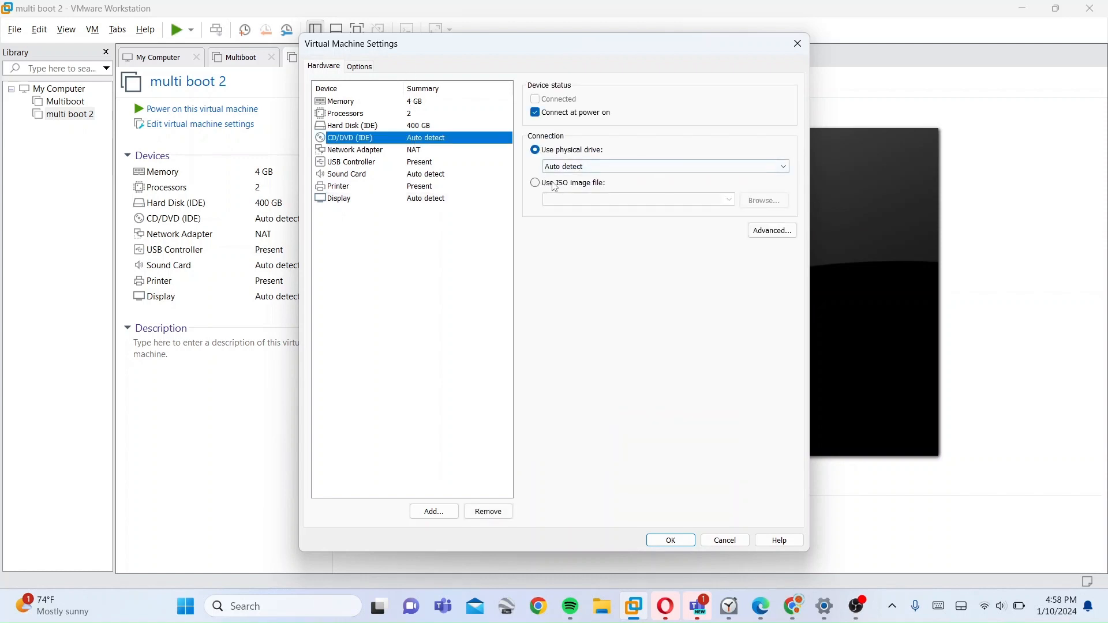
left_click(554, 183)
left_click(766, 202)
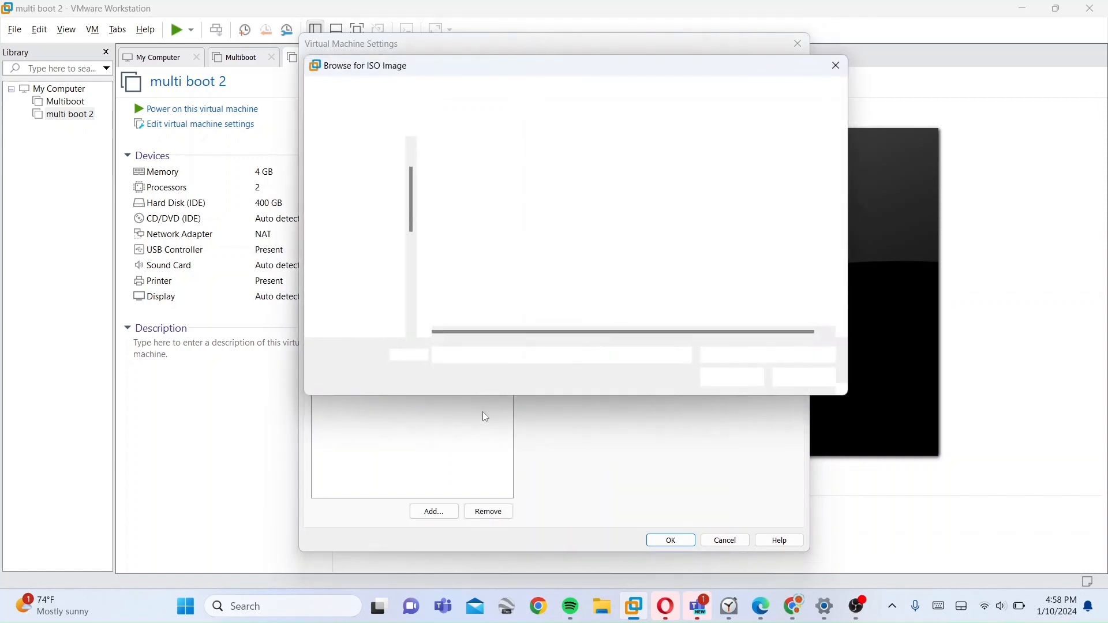
scroll(383, 247, "down", 5)
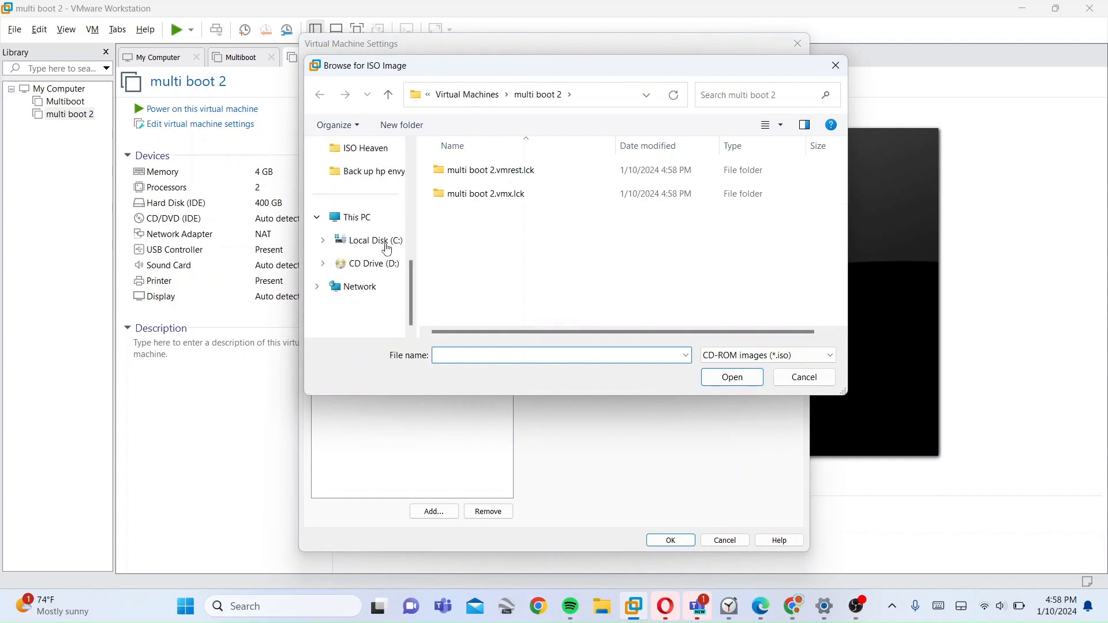
left_click(376, 242)
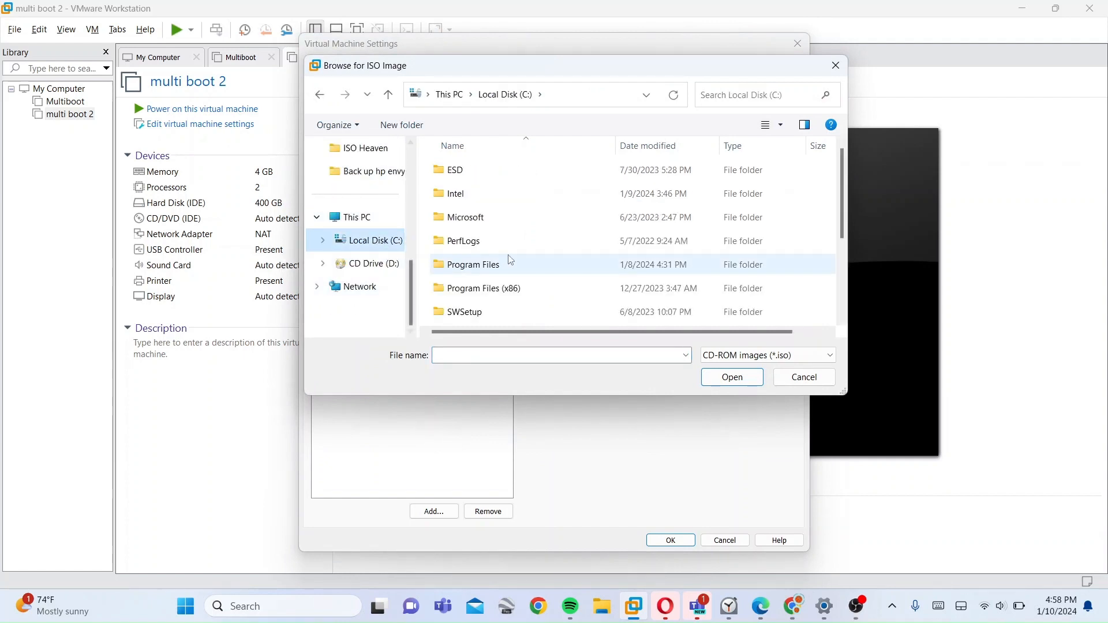
scroll(508, 258, "down", 3)
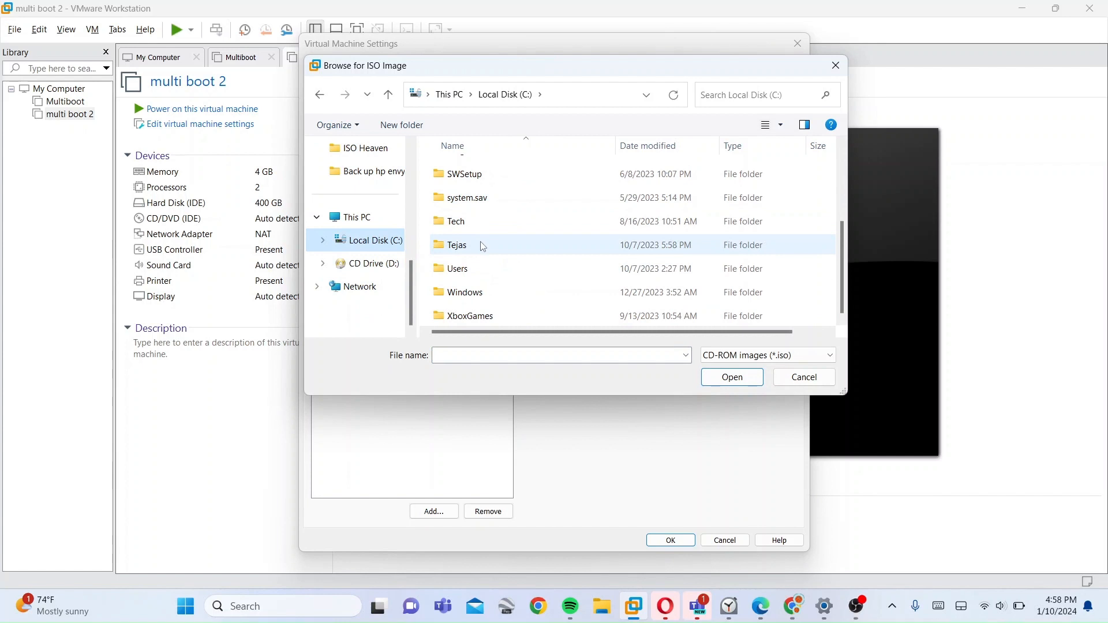
double_click(483, 246)
left_click(517, 95)
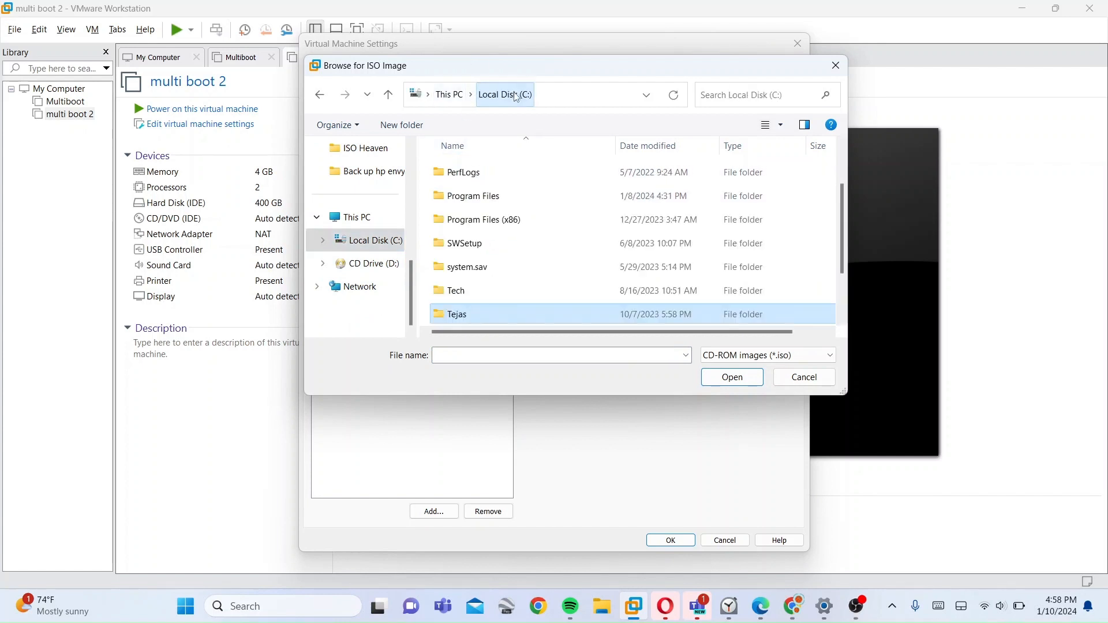
double_click(482, 291)
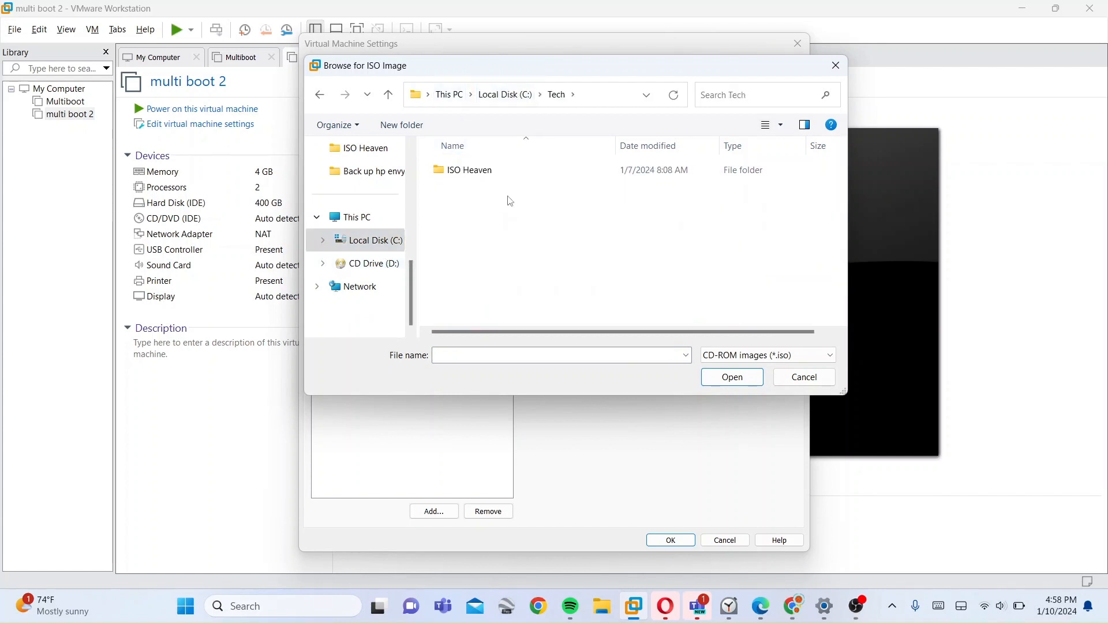
double_click(459, 170)
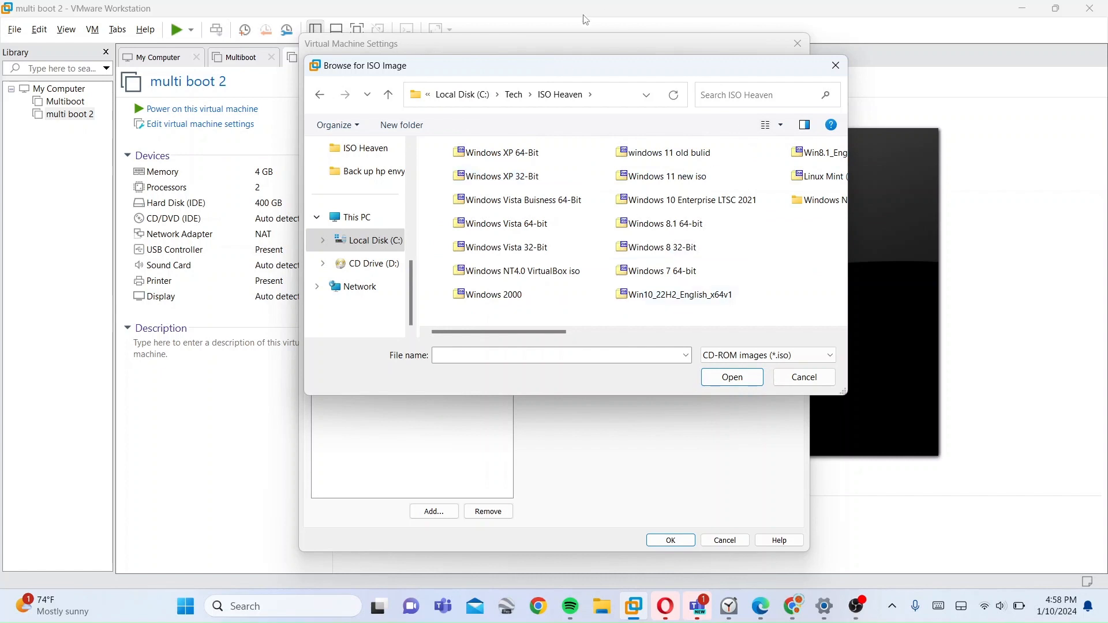
double_click(566, 175)
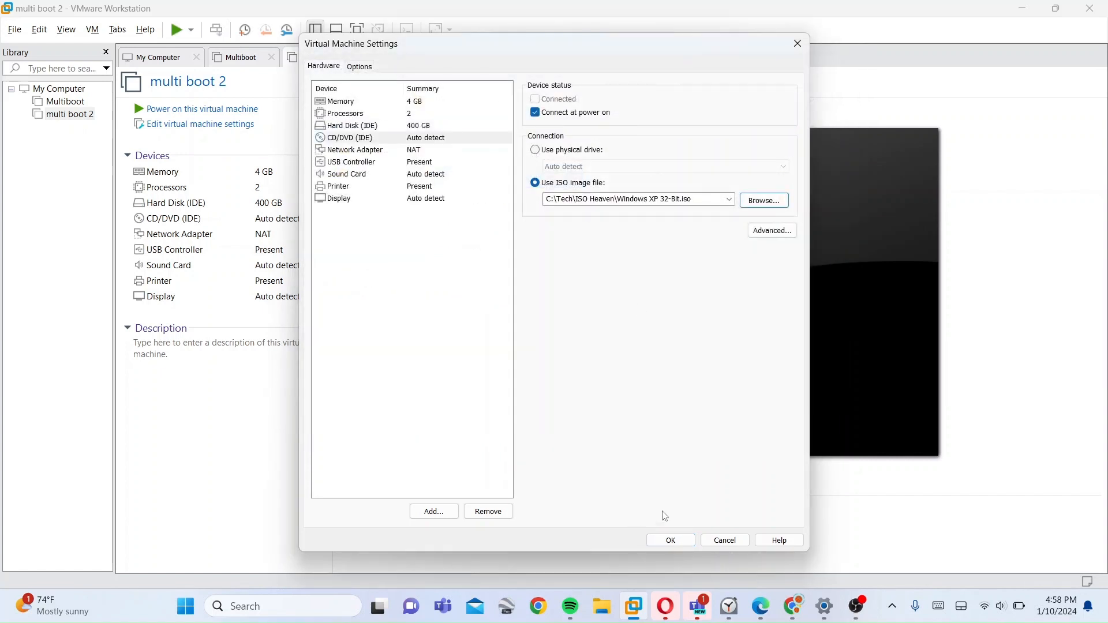
left_click(671, 540)
Power on multi boot 2 to its firmware and direct input to the virtual machine
left_click(192, 32)
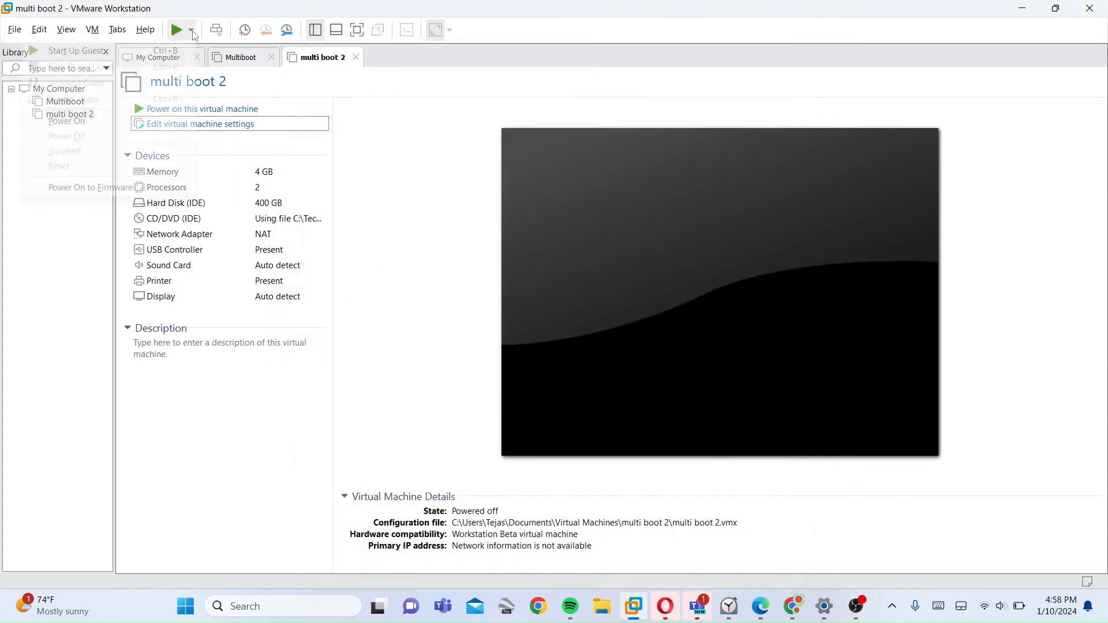
left_click(142, 191)
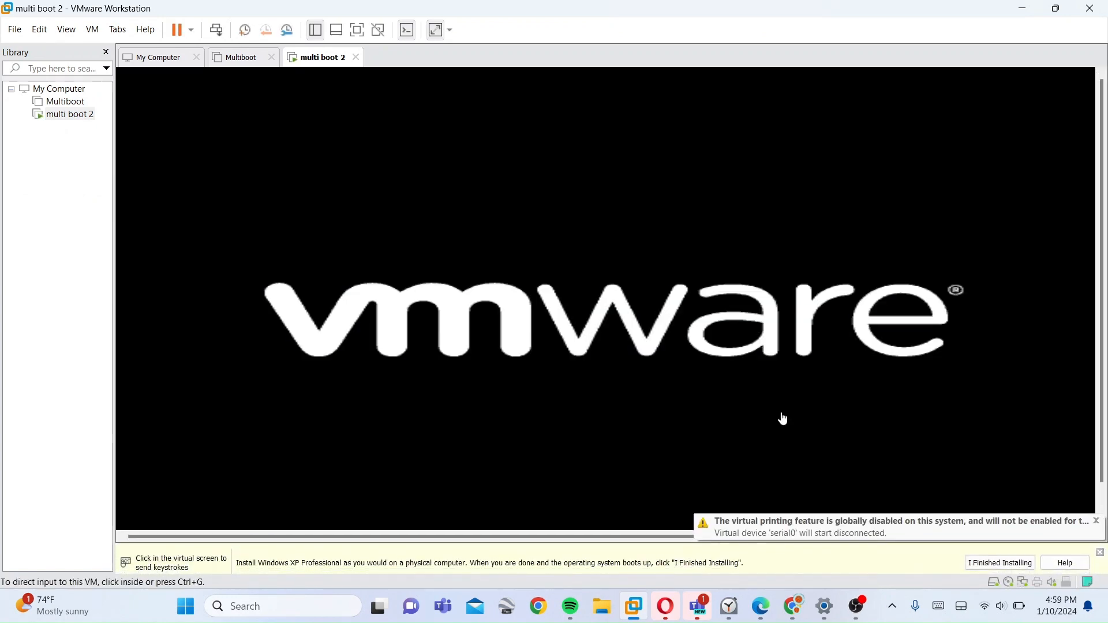
left_click(783, 418)
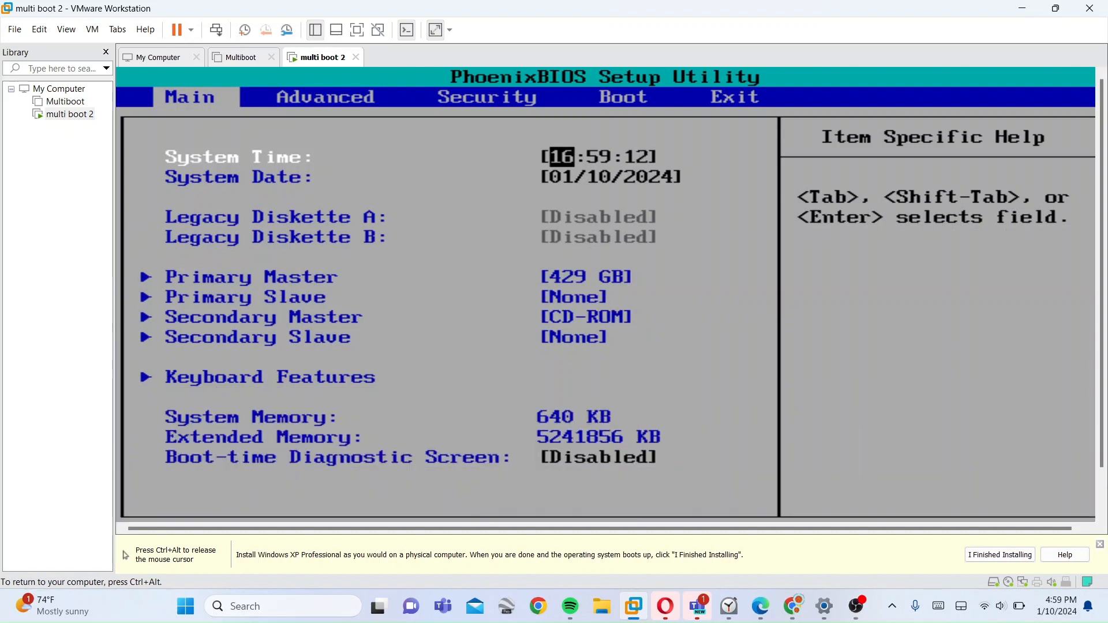
Move CD-ROM Drive ahead of Hard Drive in the BIOS boot order
key("Right")
key("Right")
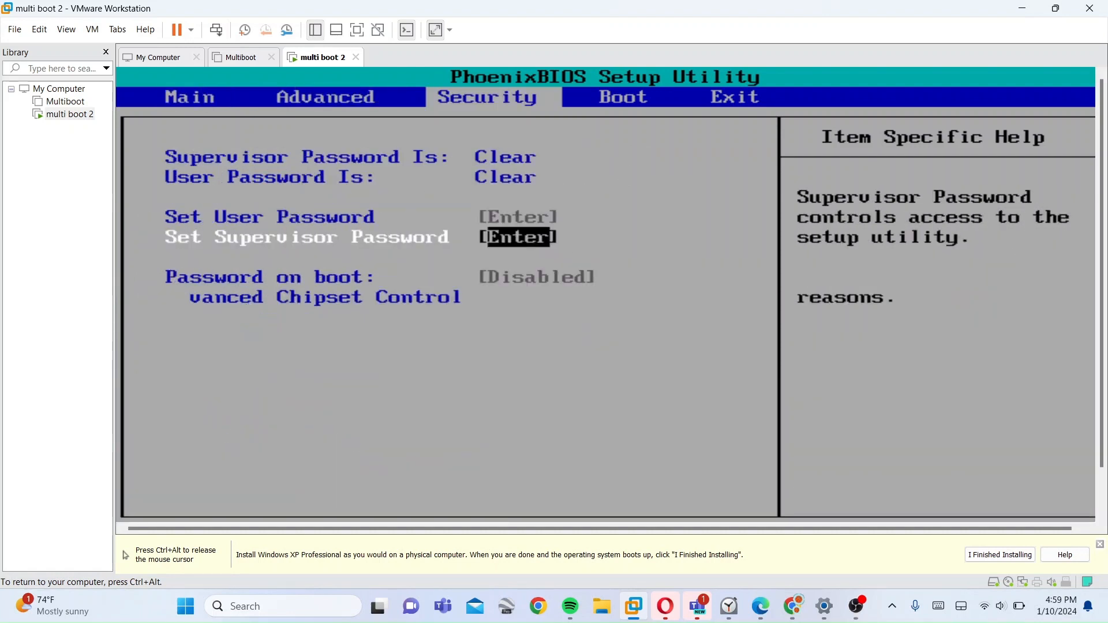
key("Right")
key("Down")
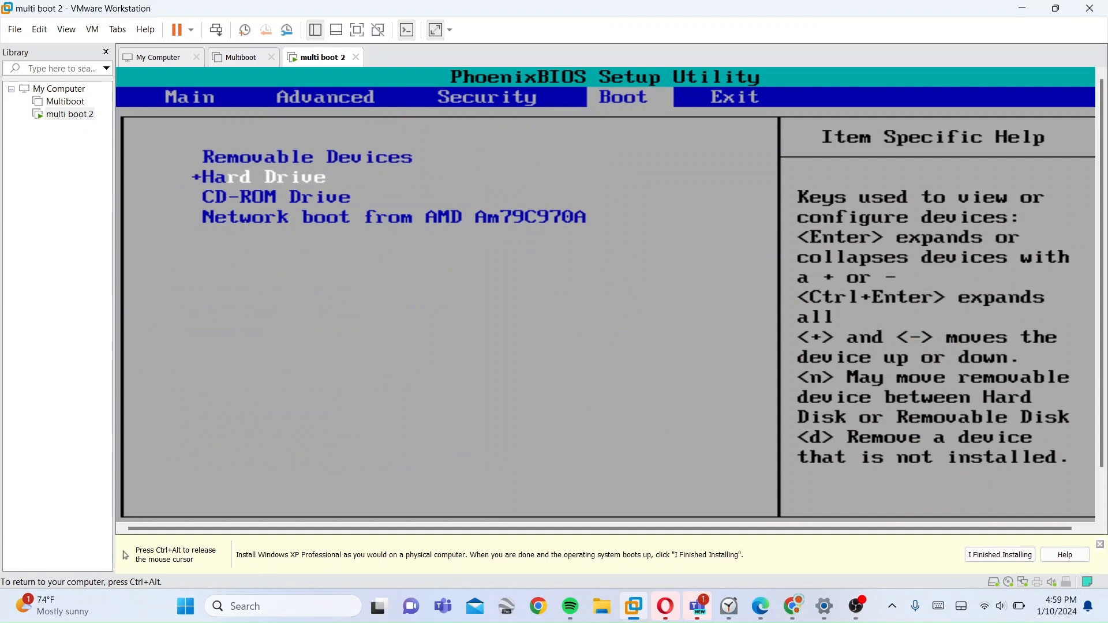
key("Down")
key("plus")
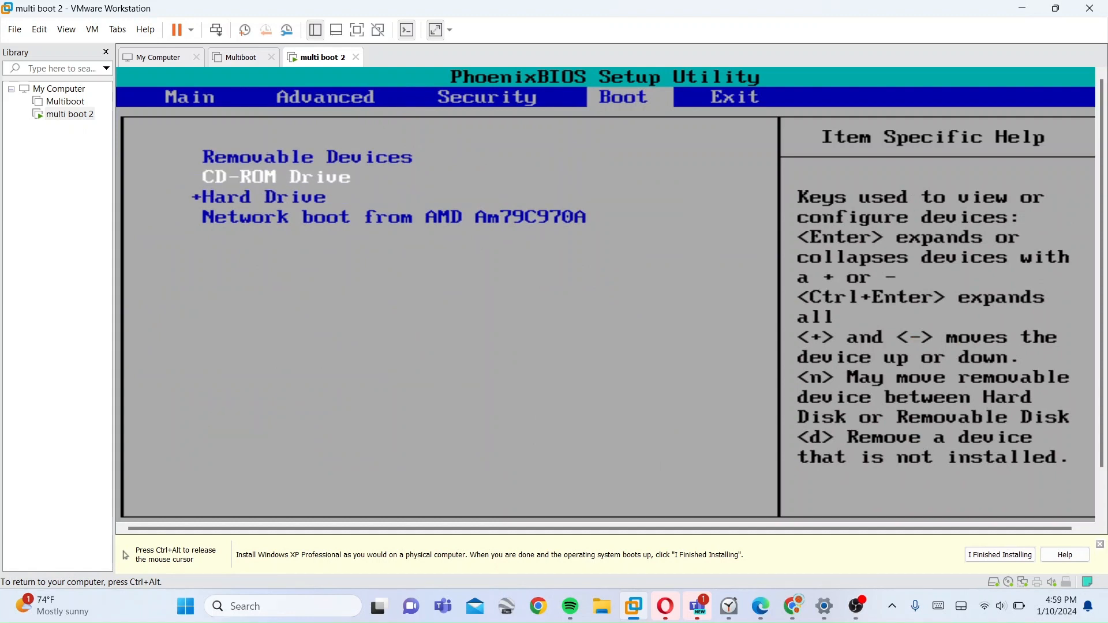
key("plus")
Exit the BIOS setup saving the changes, and release the mouse cursor from the virtual machine
key("Right")
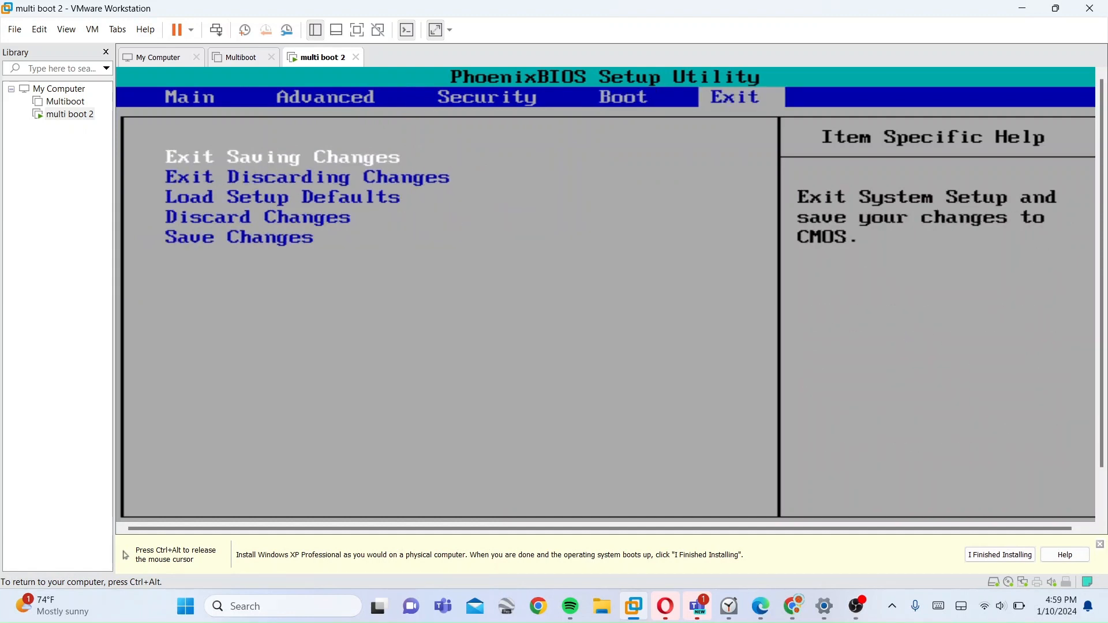
key("Return")
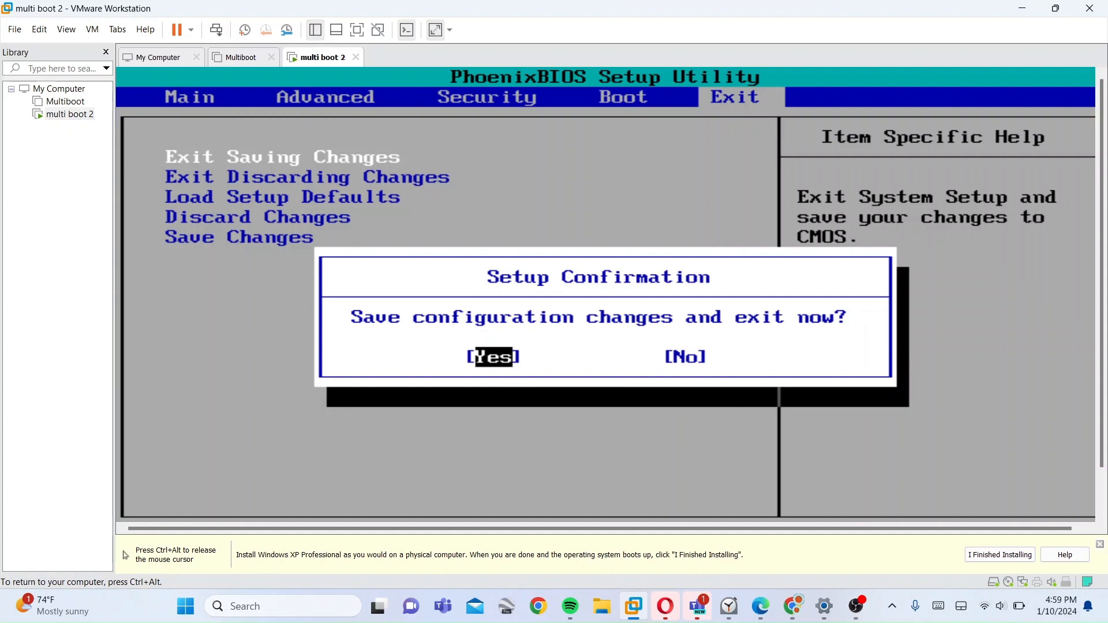
key("Return")
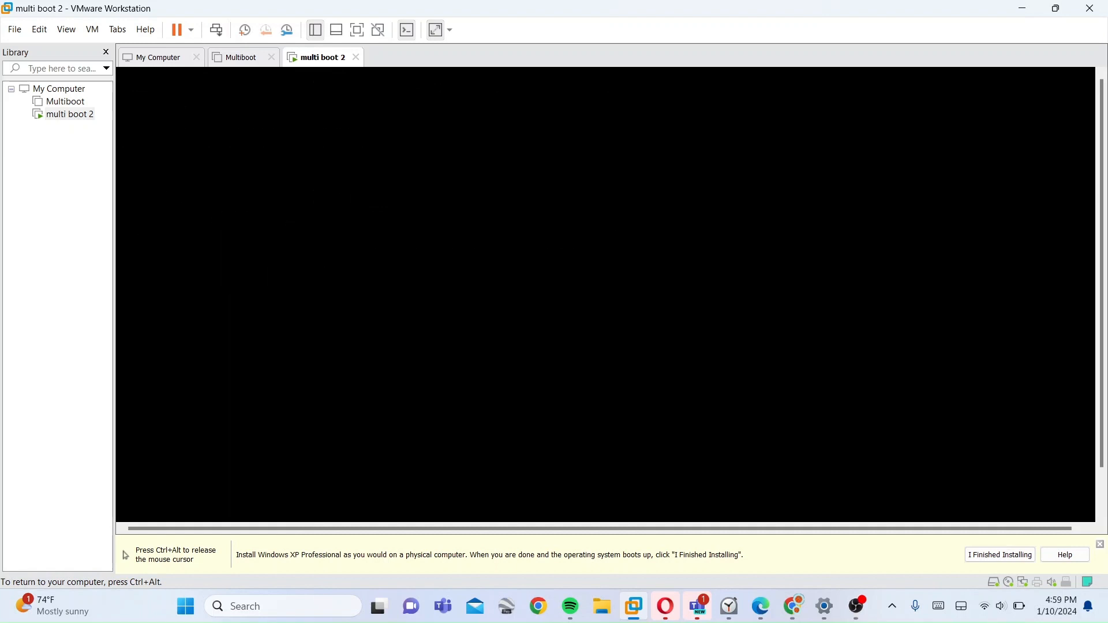
key("ctrl+alt")
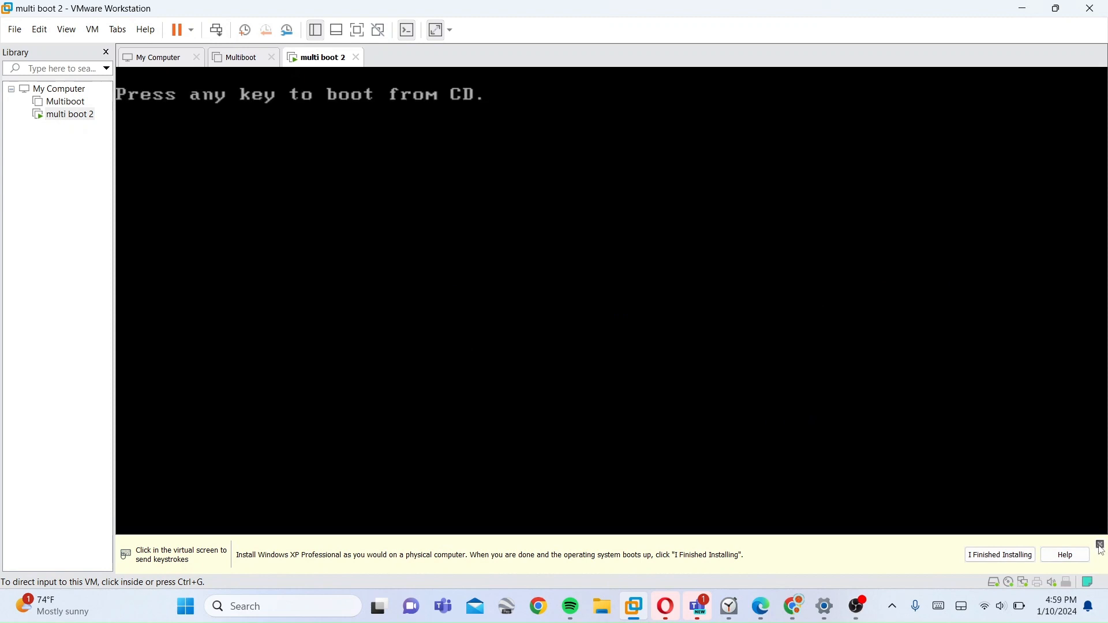
Boot multi boot 2 from the Windows XP CD into Windows Setup and release the mouse cursor from the virtual machine
left_click(953, 415)
key("Return")
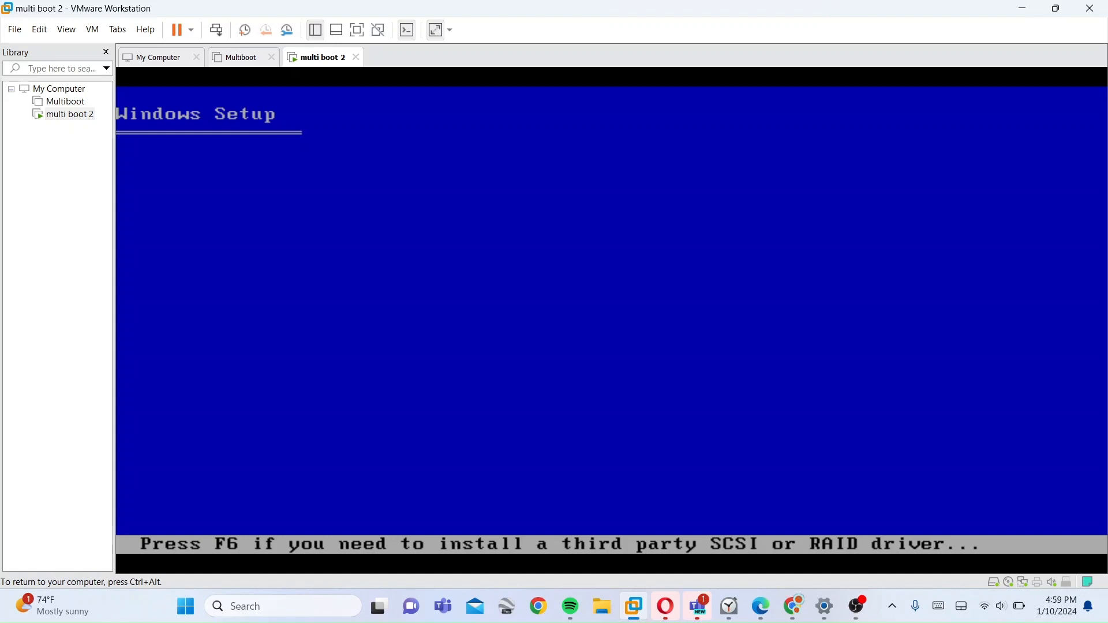
key("ctrl+alt")
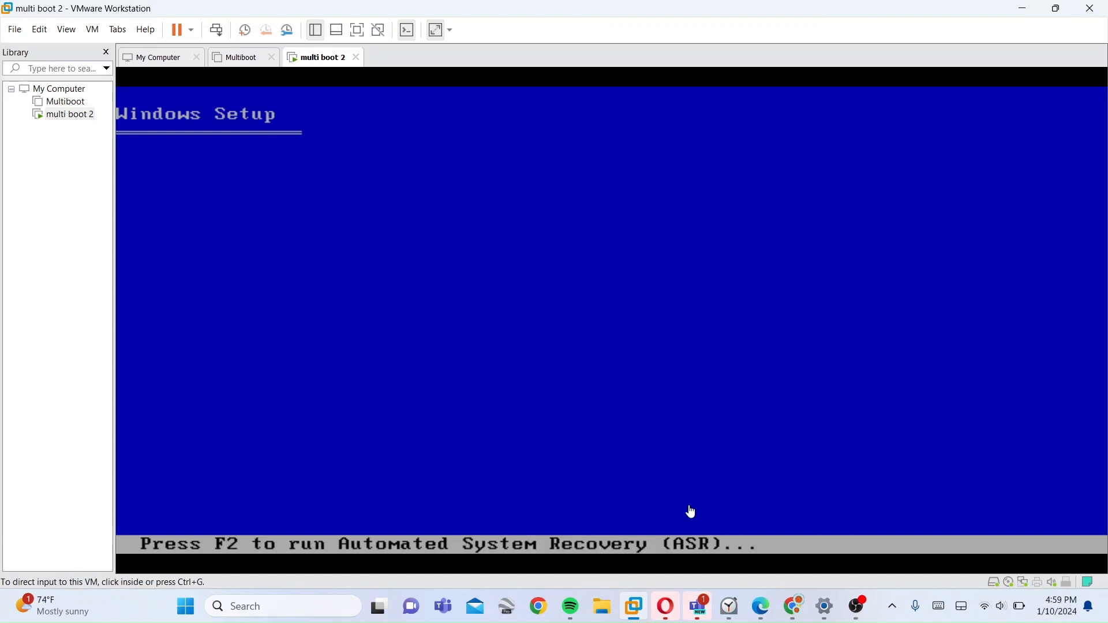
mouse_move(678, 620)
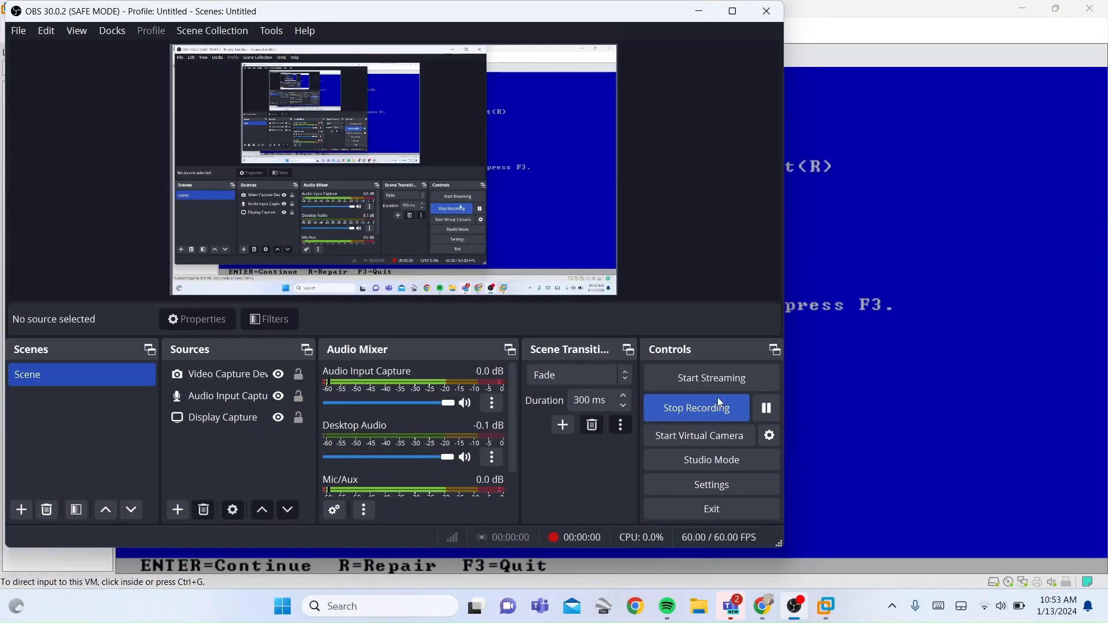
Start the Windows XP Professional setup and accept its licensing agreement to reach the partition list
left_click(700, 11)
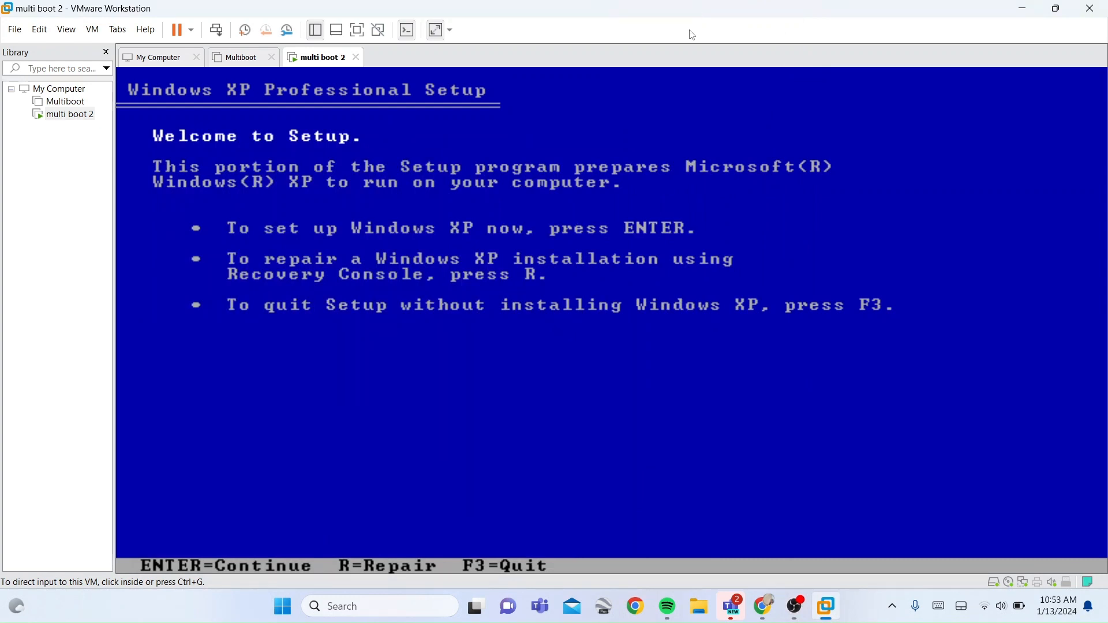
left_click(627, 161)
key("Return")
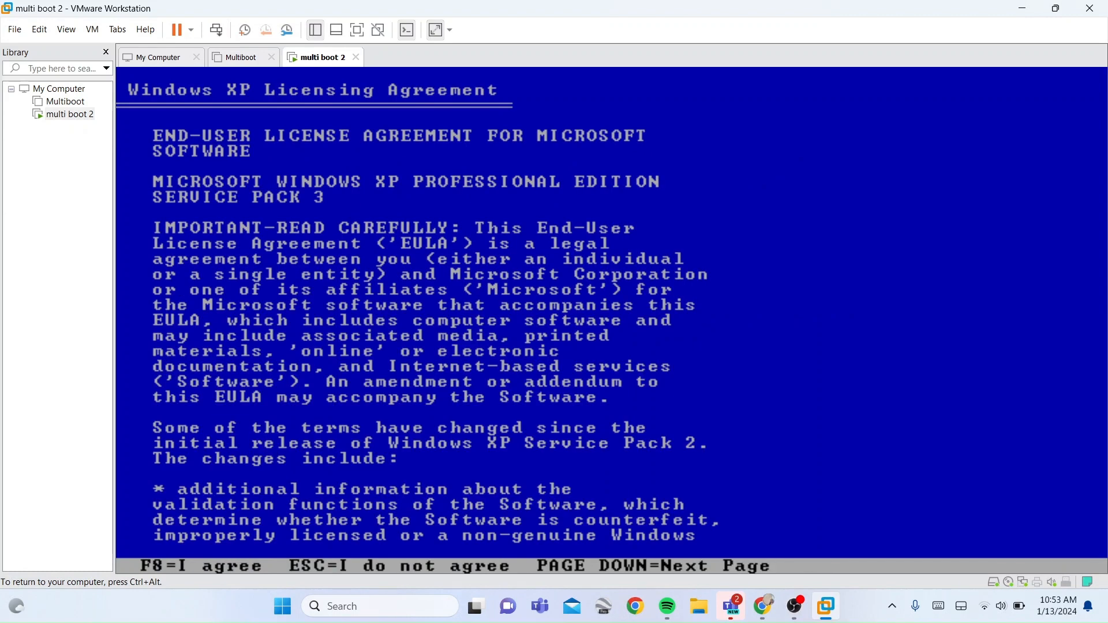
key("F8")
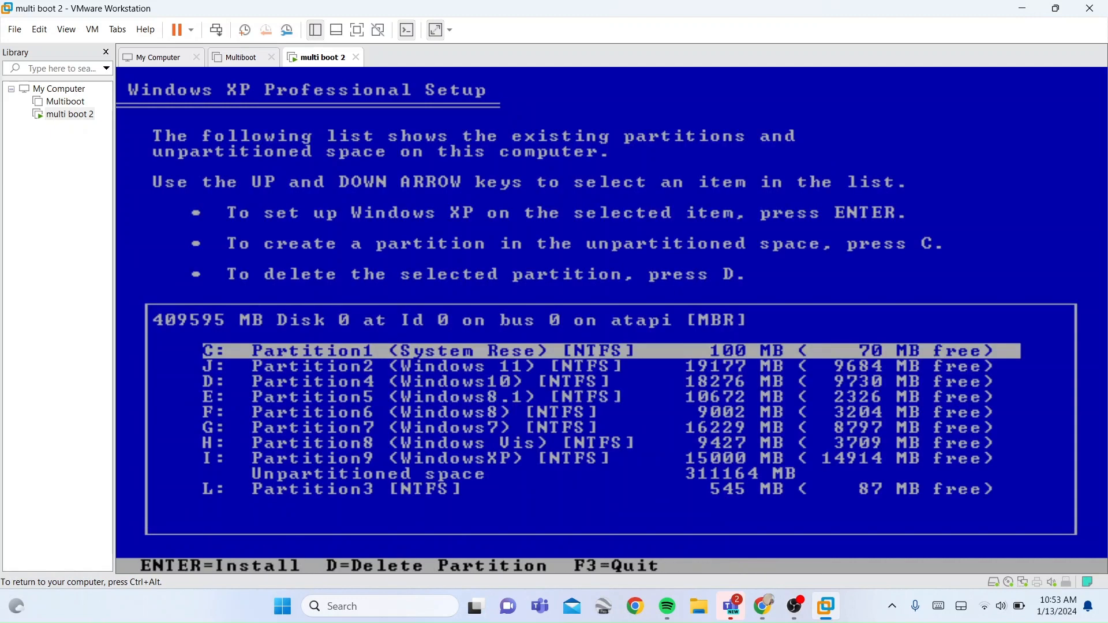
key("ctrl+alt")
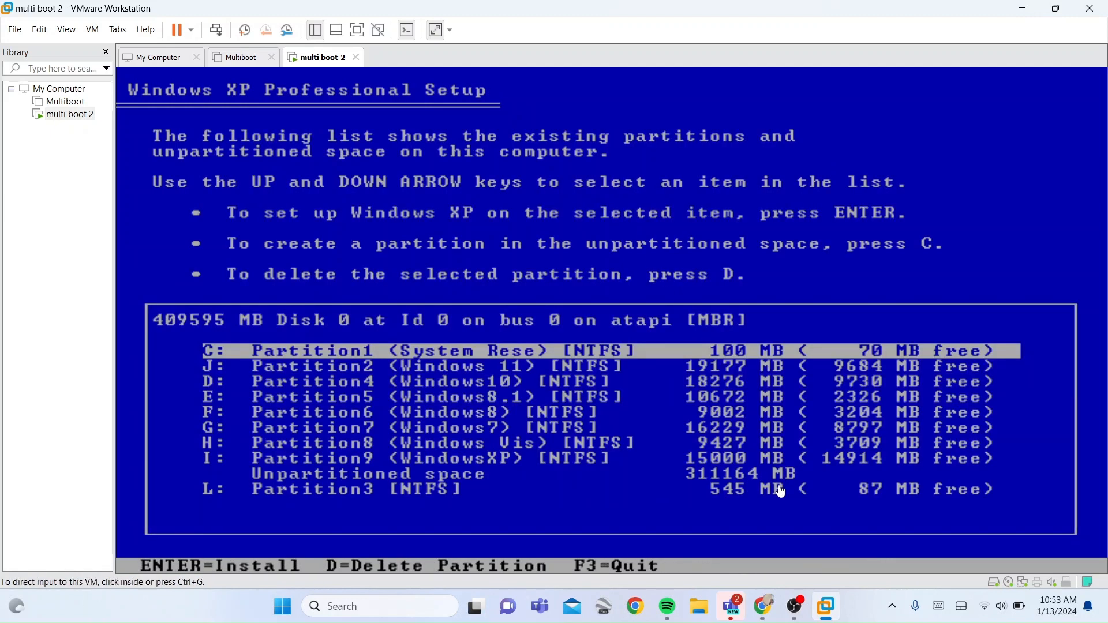
mouse_move(795, 606)
left_click(799, 512)
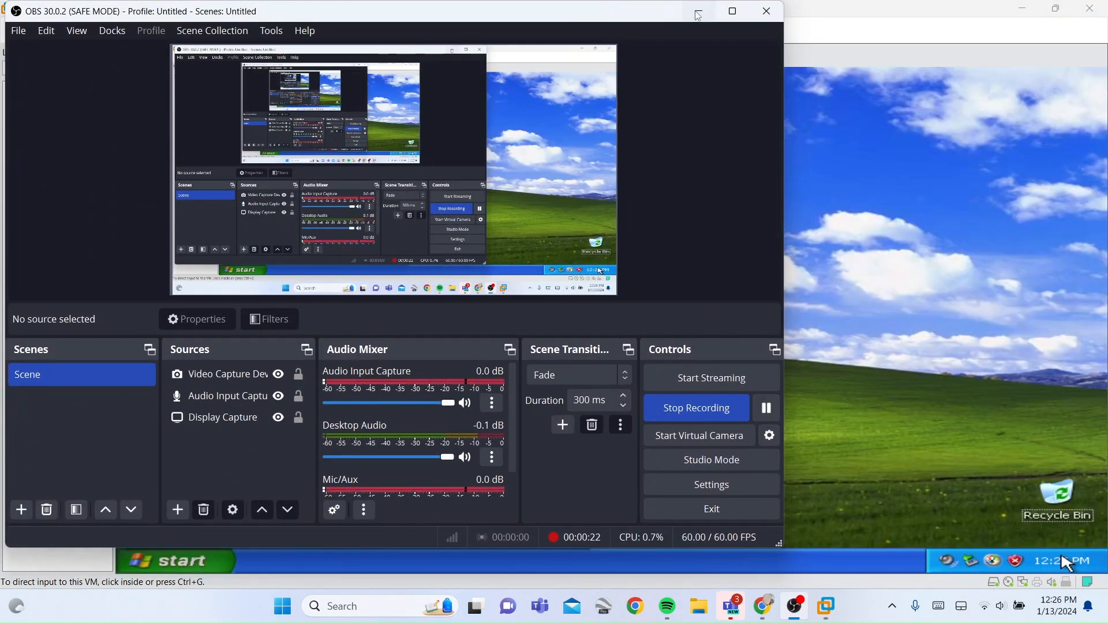
Open the hardware settings of the multi boot 2 virtual machine
left_click(699, 16)
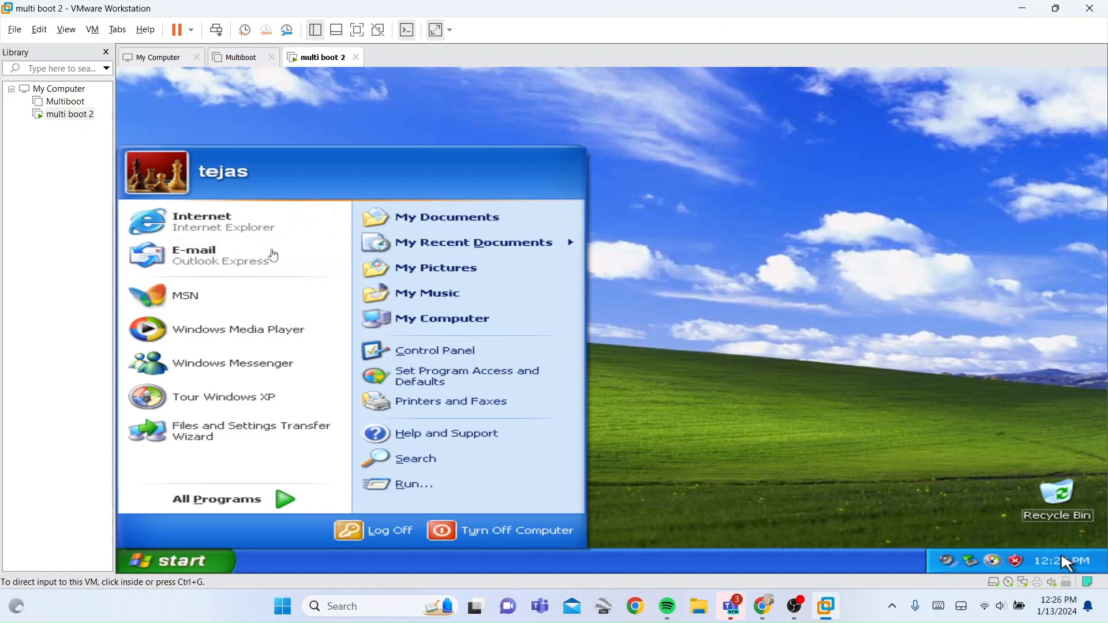
left_click(93, 31)
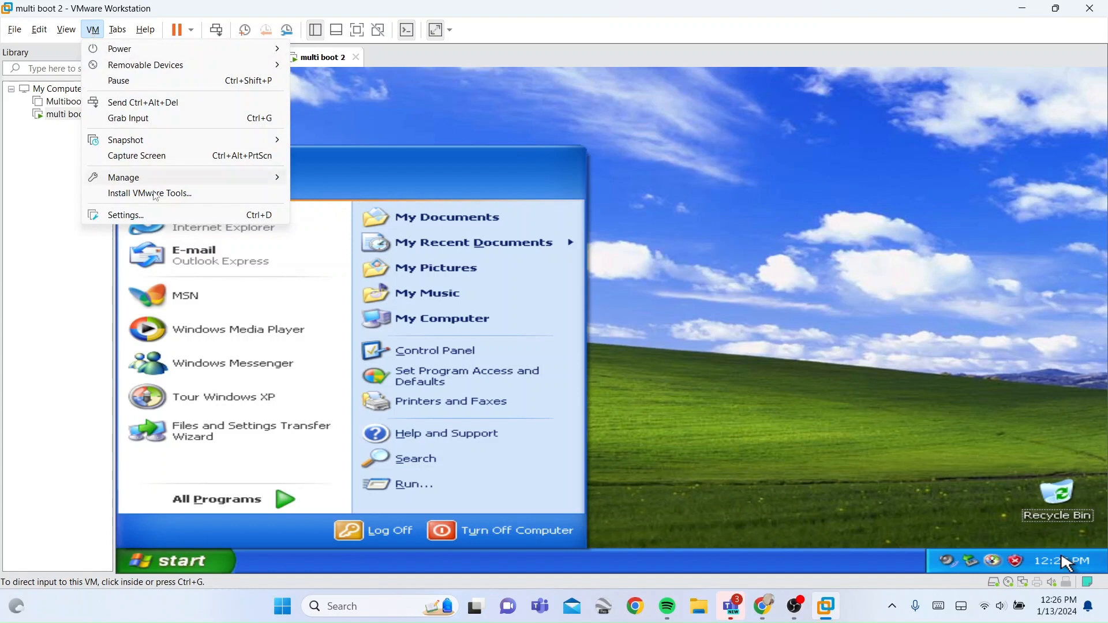
left_click(160, 215)
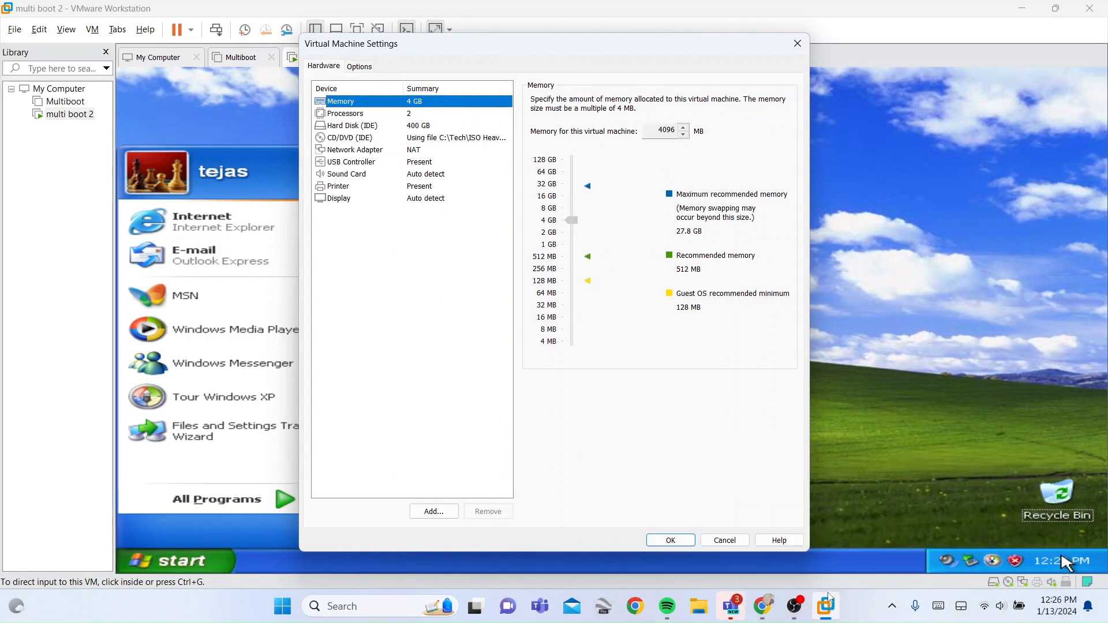
left_click(806, 592)
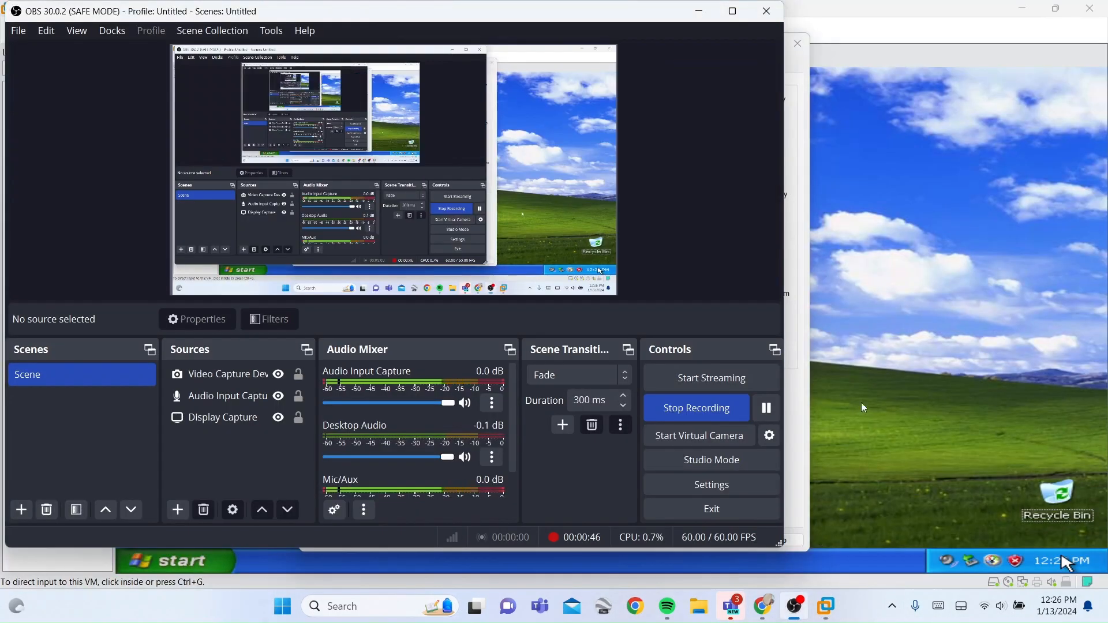
left_click(766, 410)
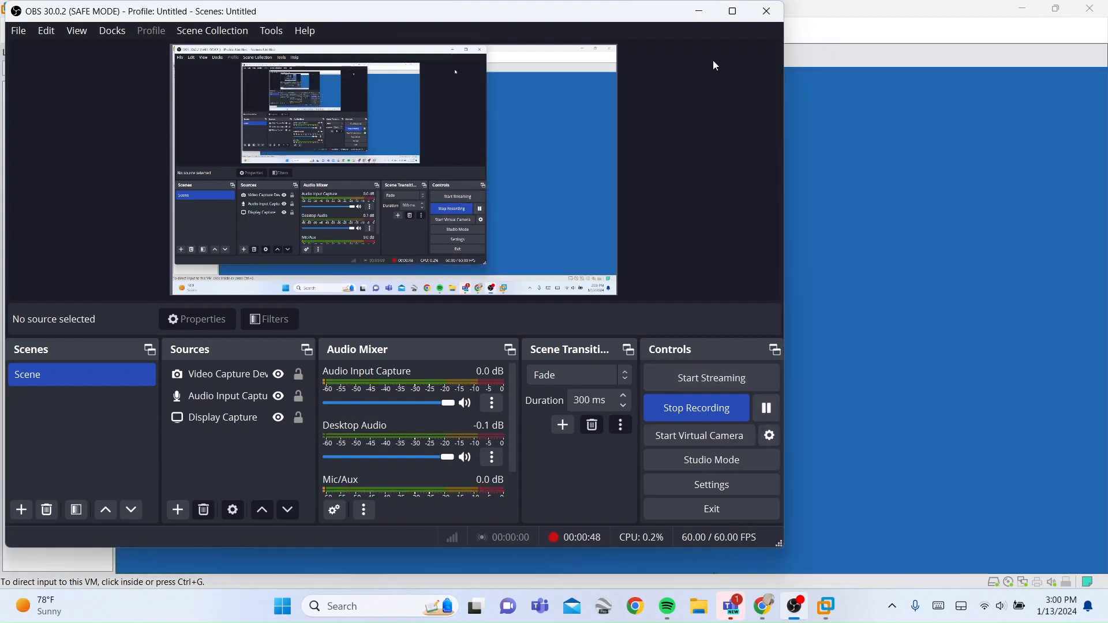
View the additional operating systems in the boot menu, return to the main list and boot Windows 10
left_click(701, 12)
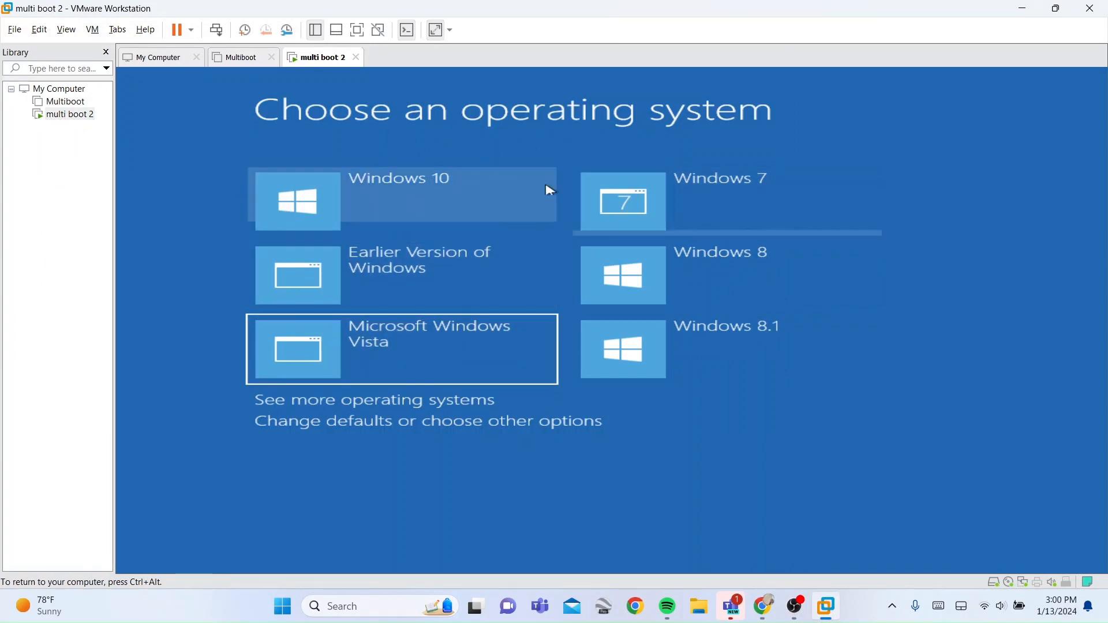
left_click(424, 401)
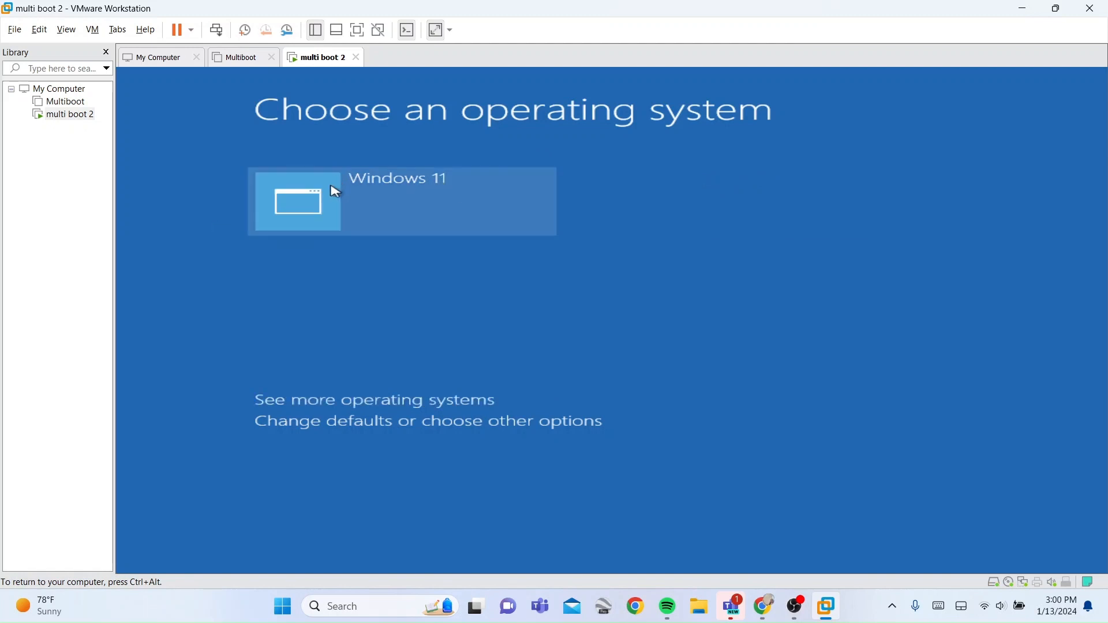
left_click(425, 403)
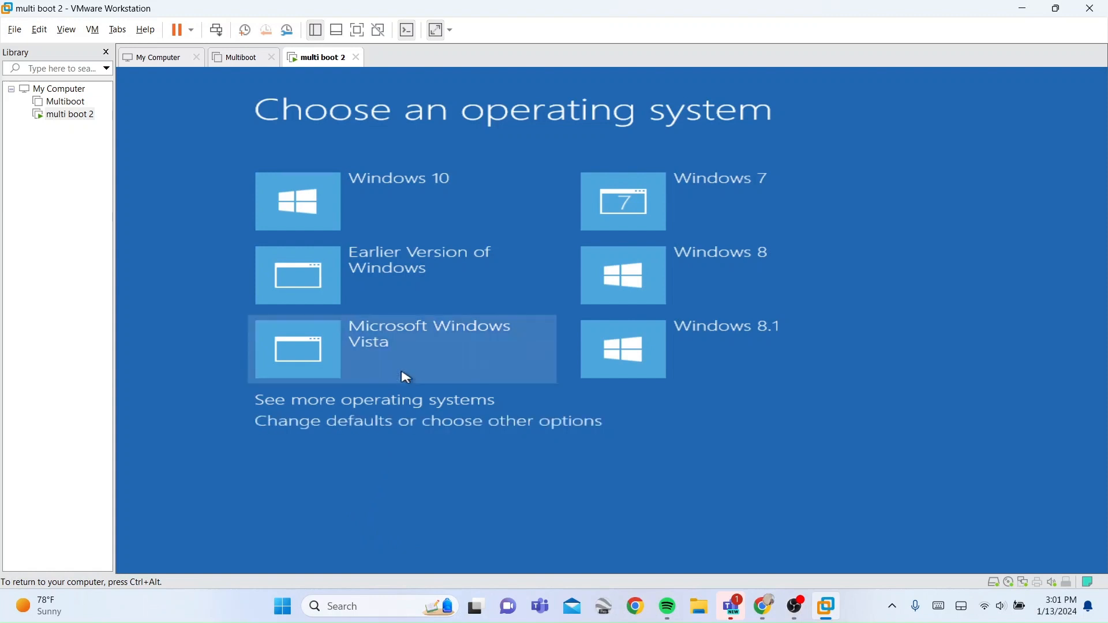
left_click(503, 221)
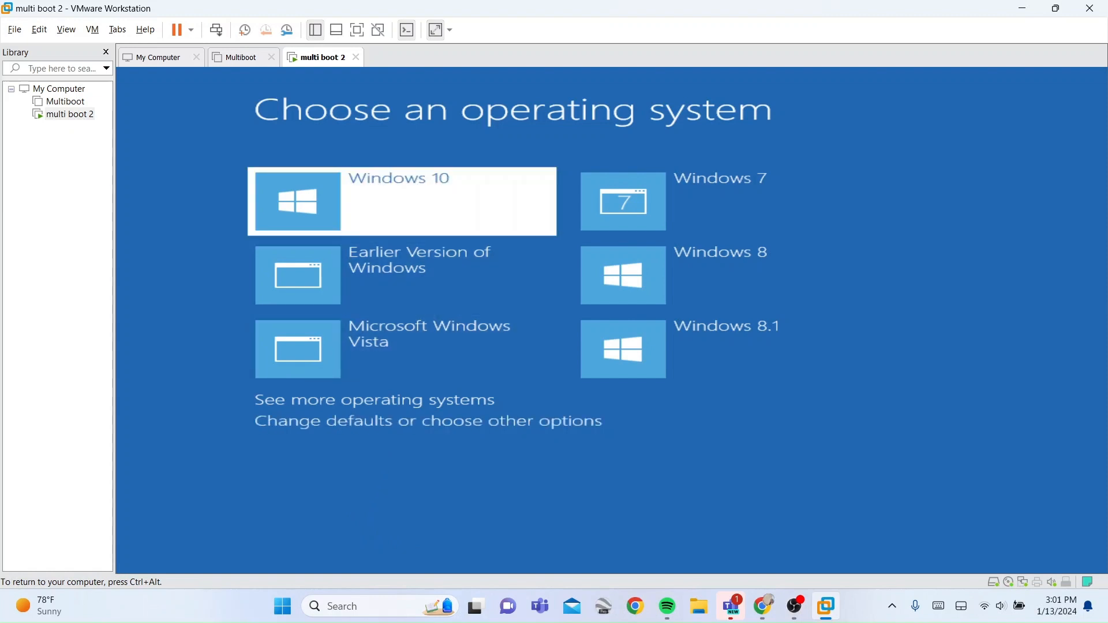
key("ctrl+alt")
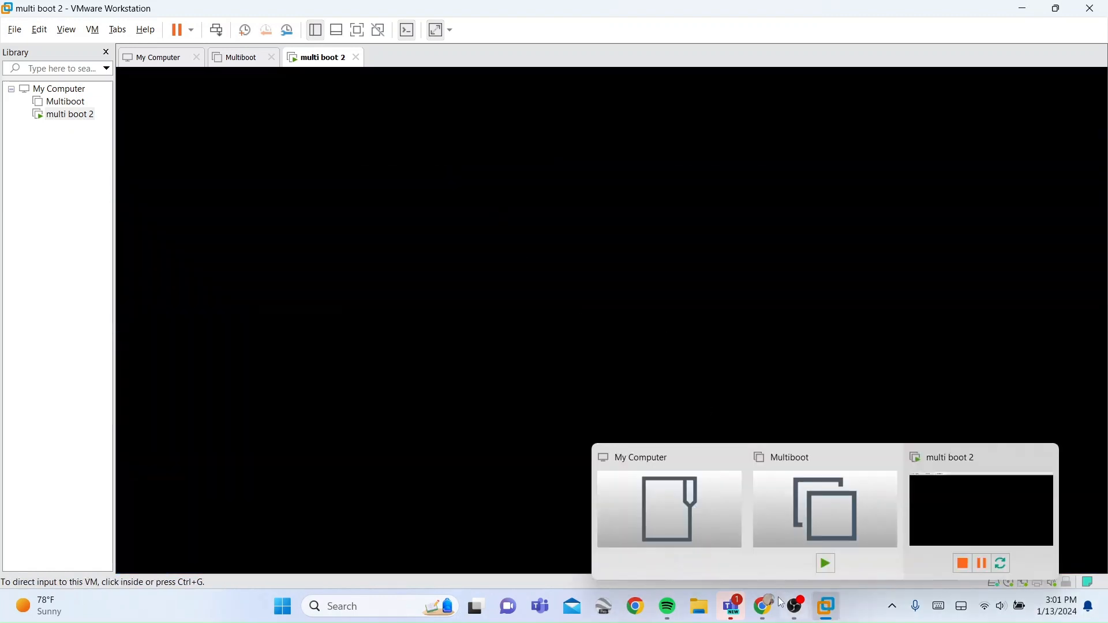
mouse_move(724, 613)
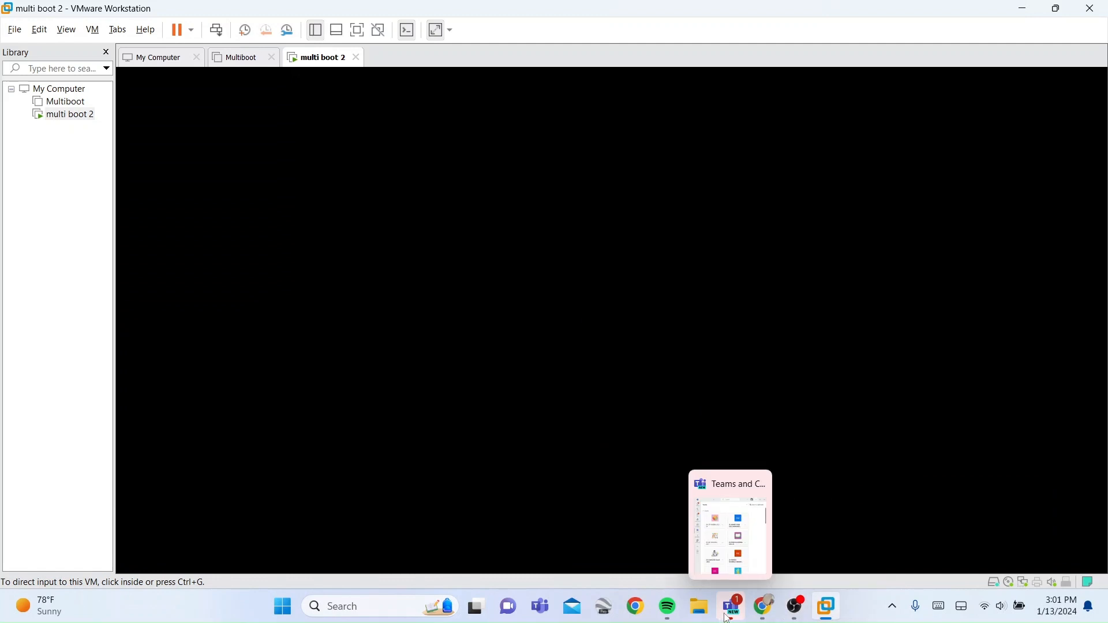
left_click(797, 610)
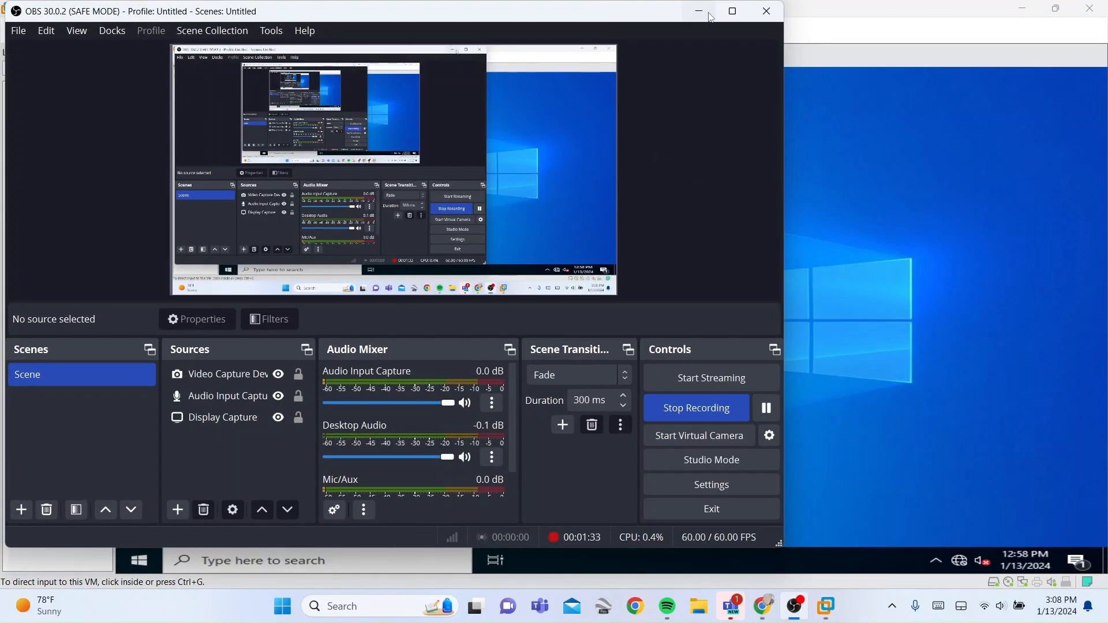
Search for "disk" in the Windows 10 guest and open the tool to create and format hard disk partitions
left_click(711, 15)
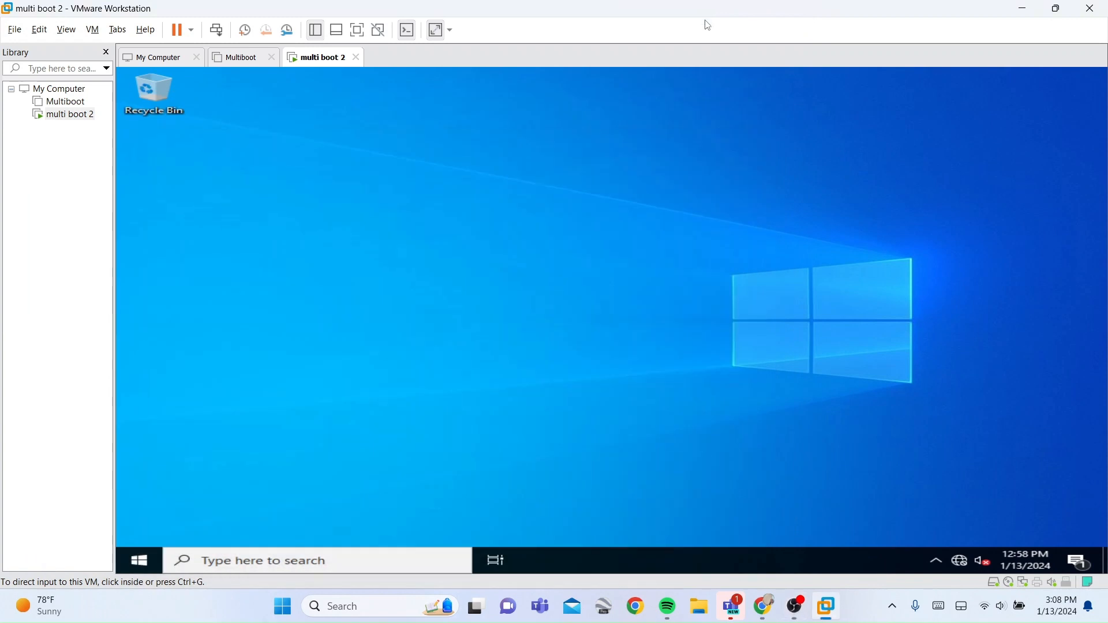
left_click(43, 606)
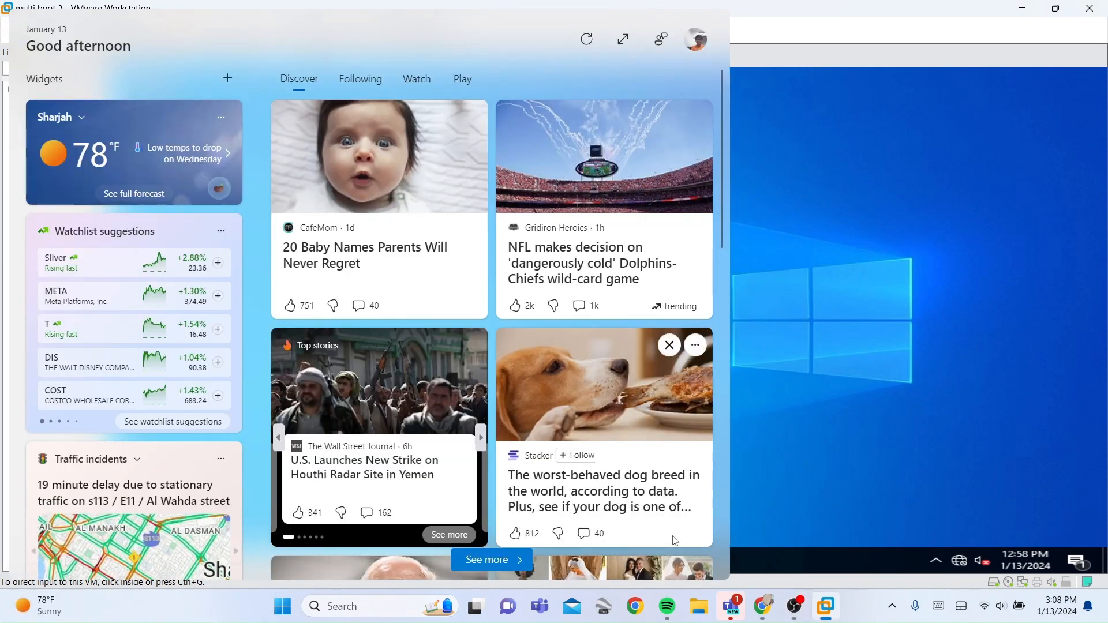
left_click(981, 400)
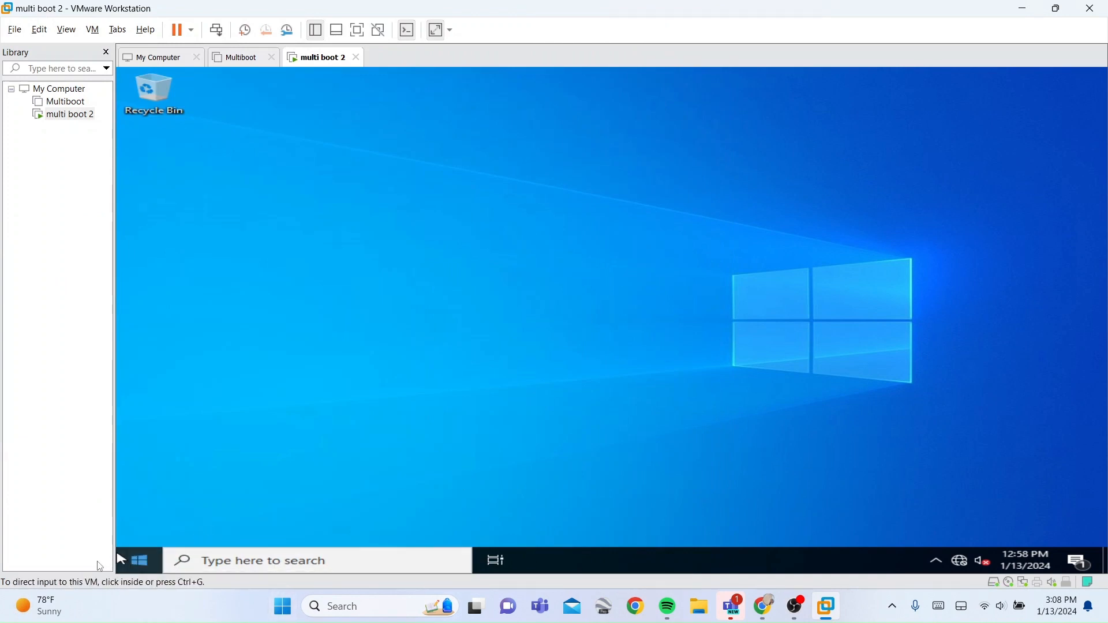
left_click(136, 558)
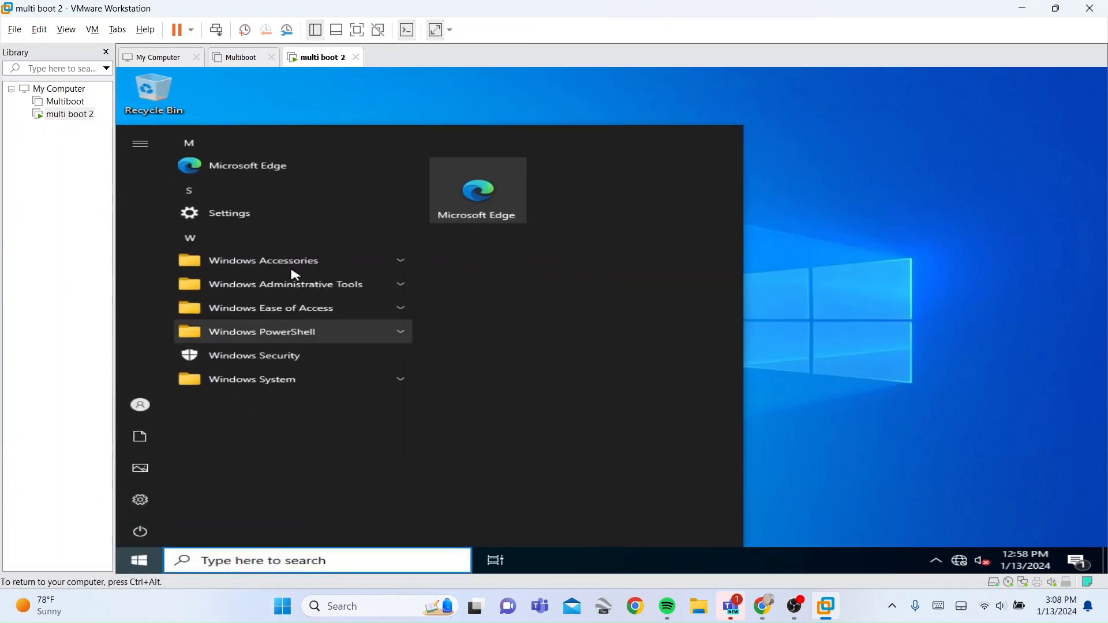
type("dis")
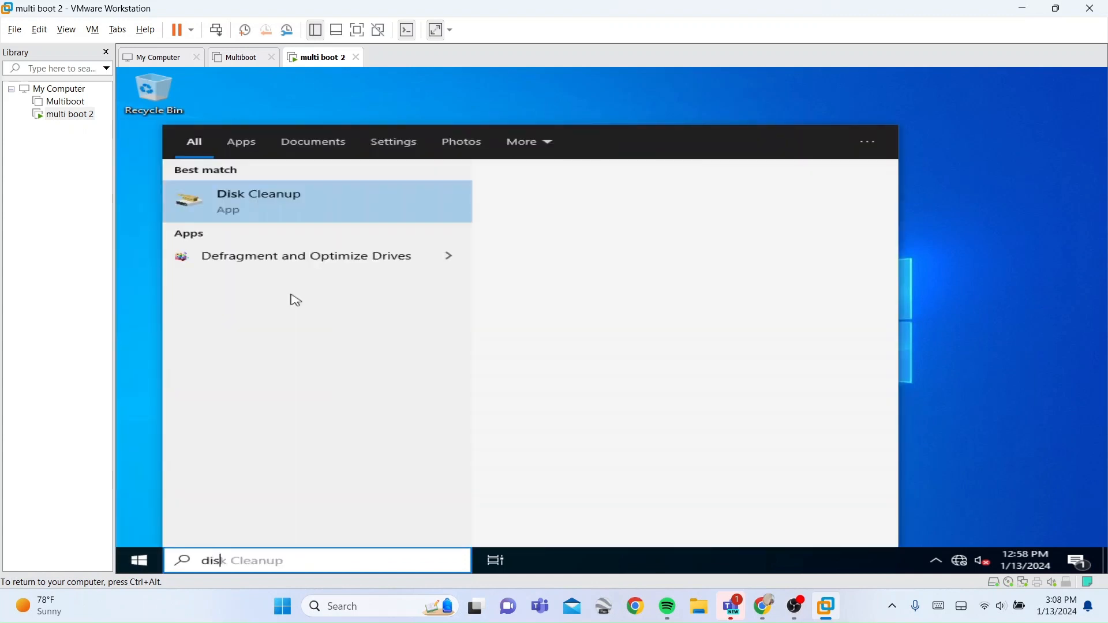
type("k")
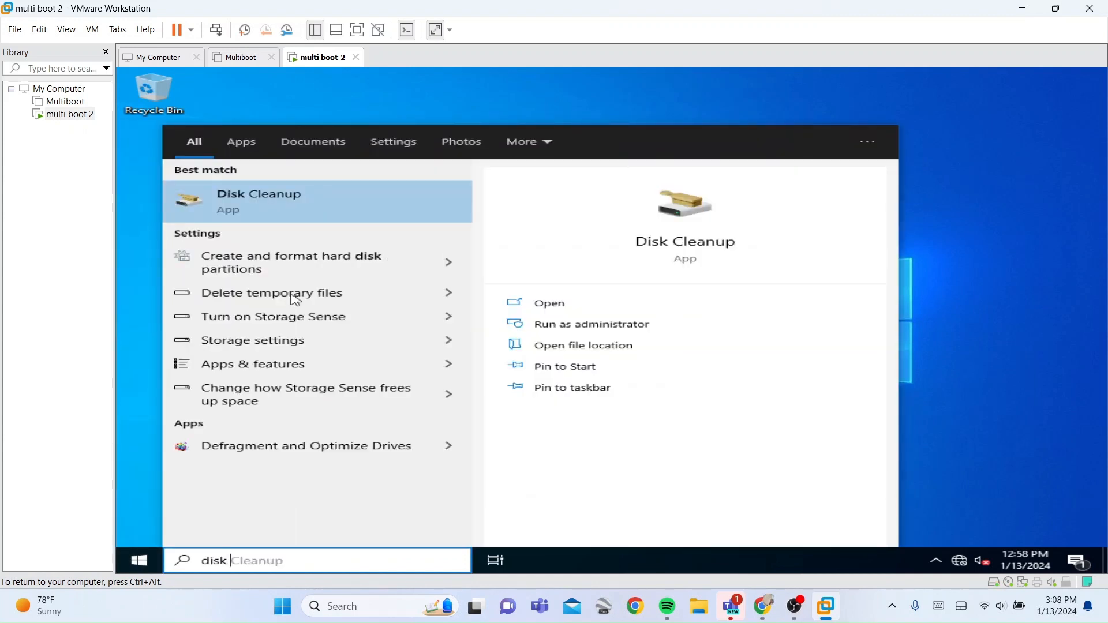
left_click(324, 276)
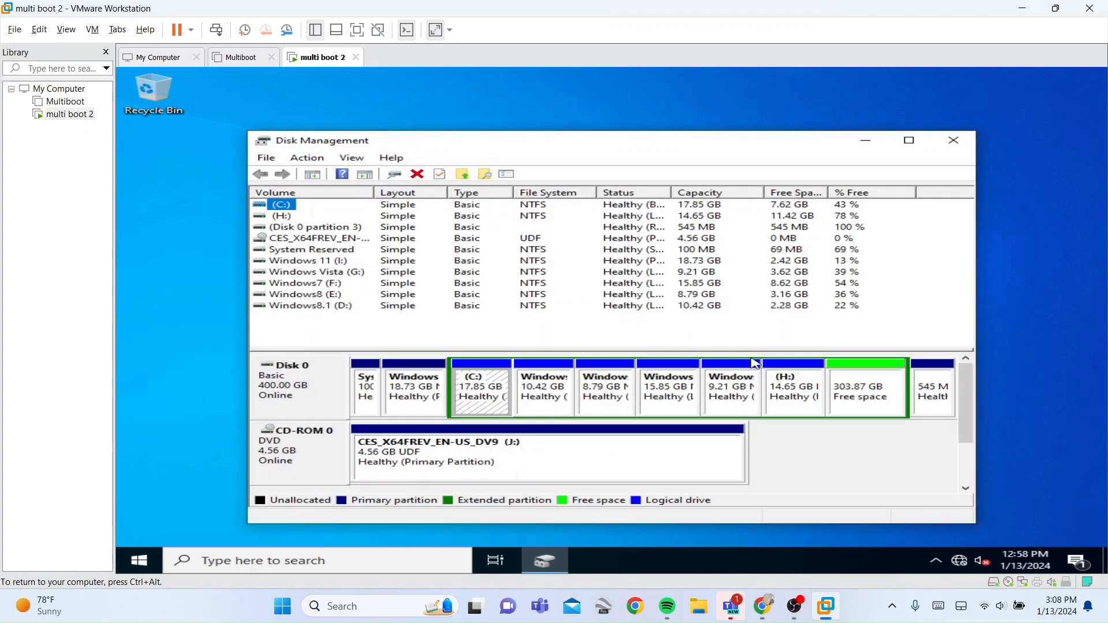
Configure a new 13000 MB simple volume in Disk 0's free space with drive letter K and NTFS quick format
left_click(896, 410)
right_click(896, 410)
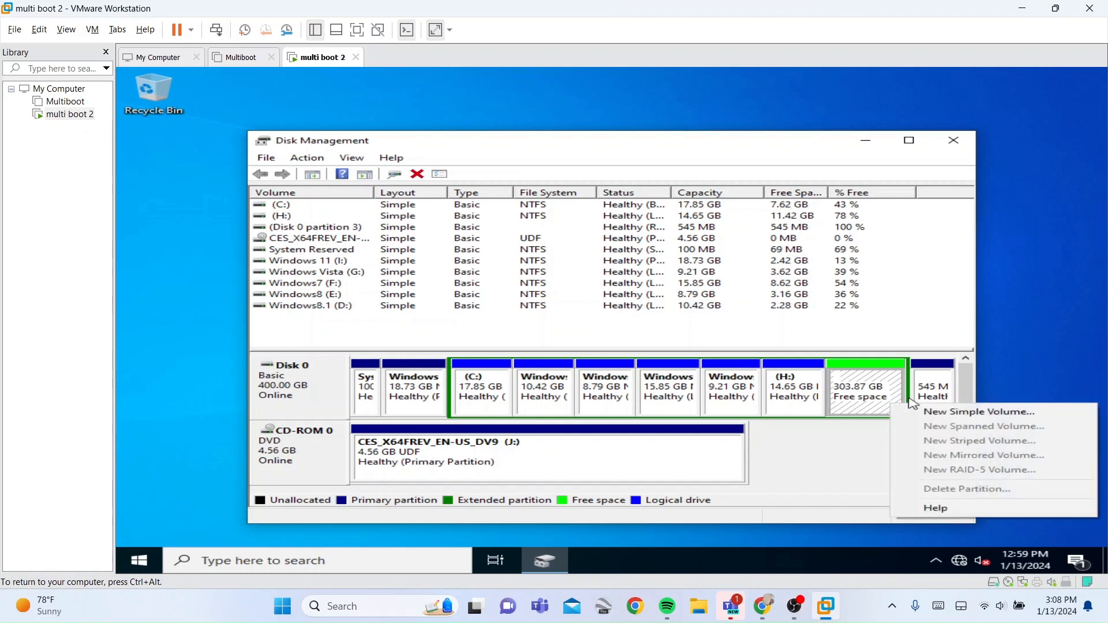
left_click(970, 414)
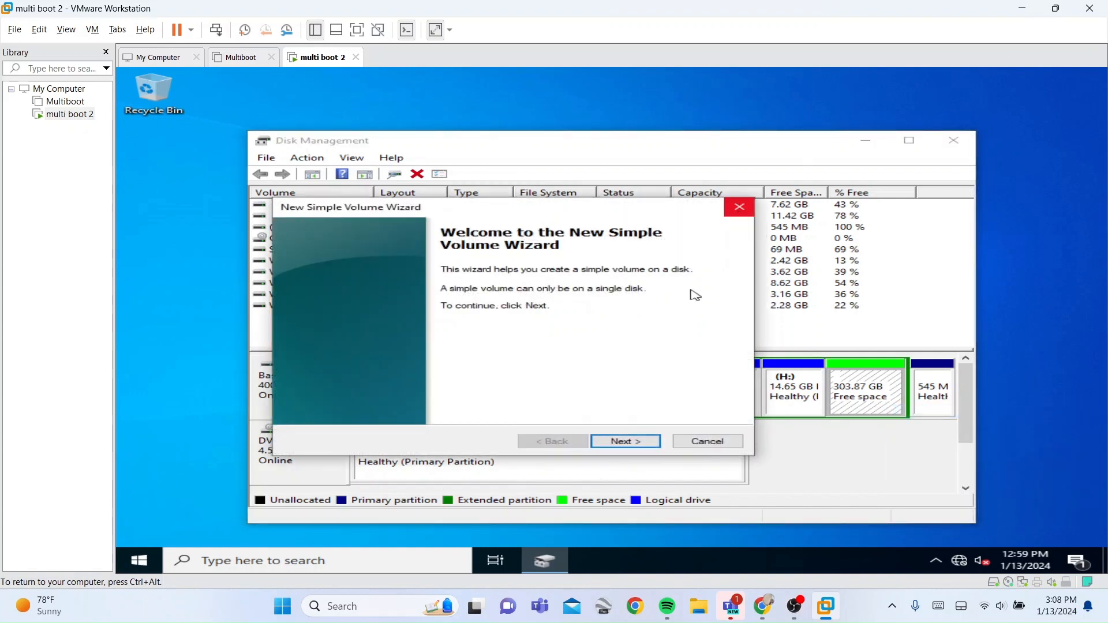
left_click(620, 442)
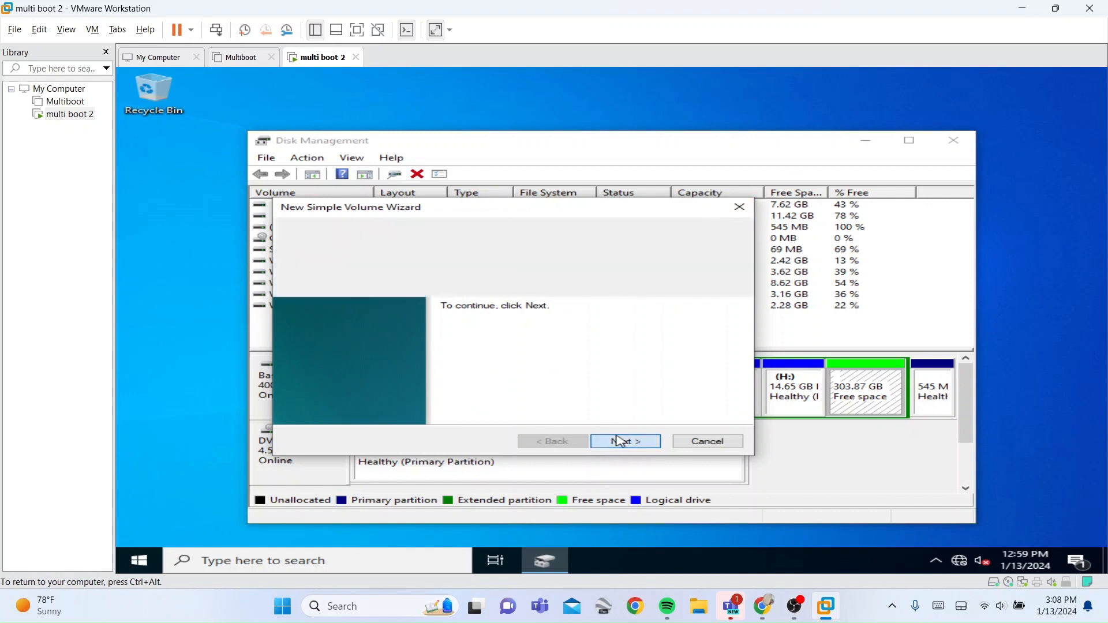
key("BackSpace")
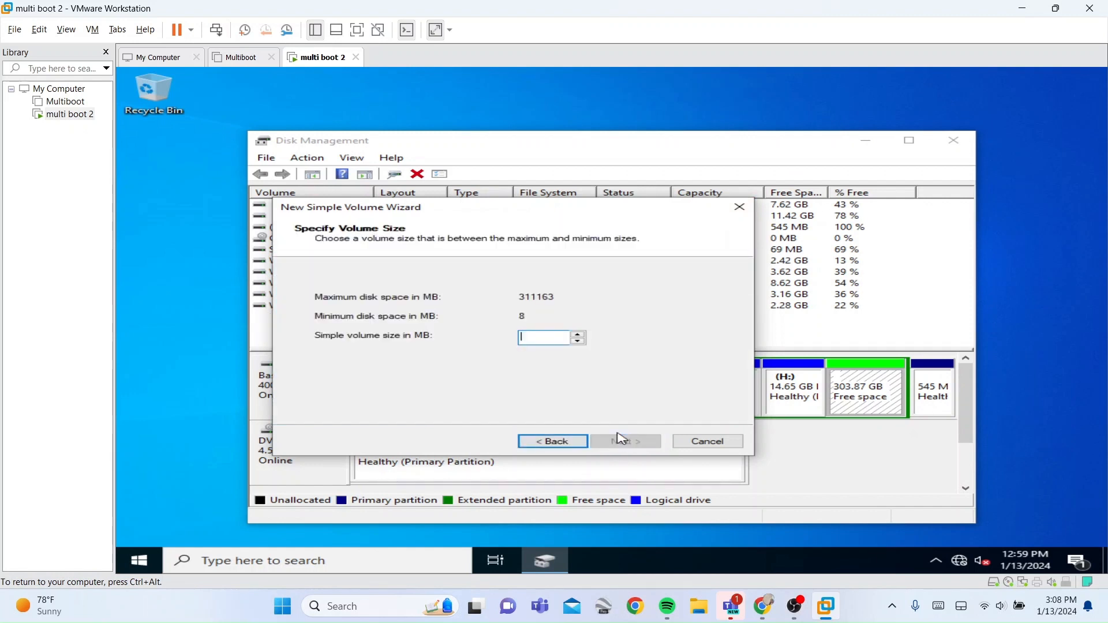
type("13000")
left_click(622, 441)
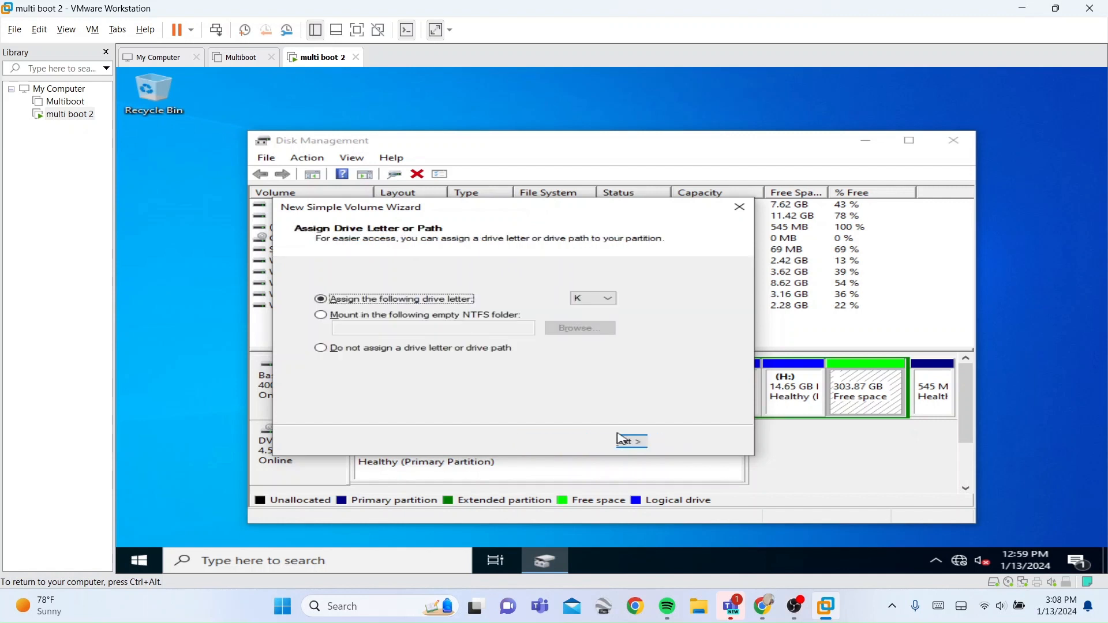
left_click(621, 441)
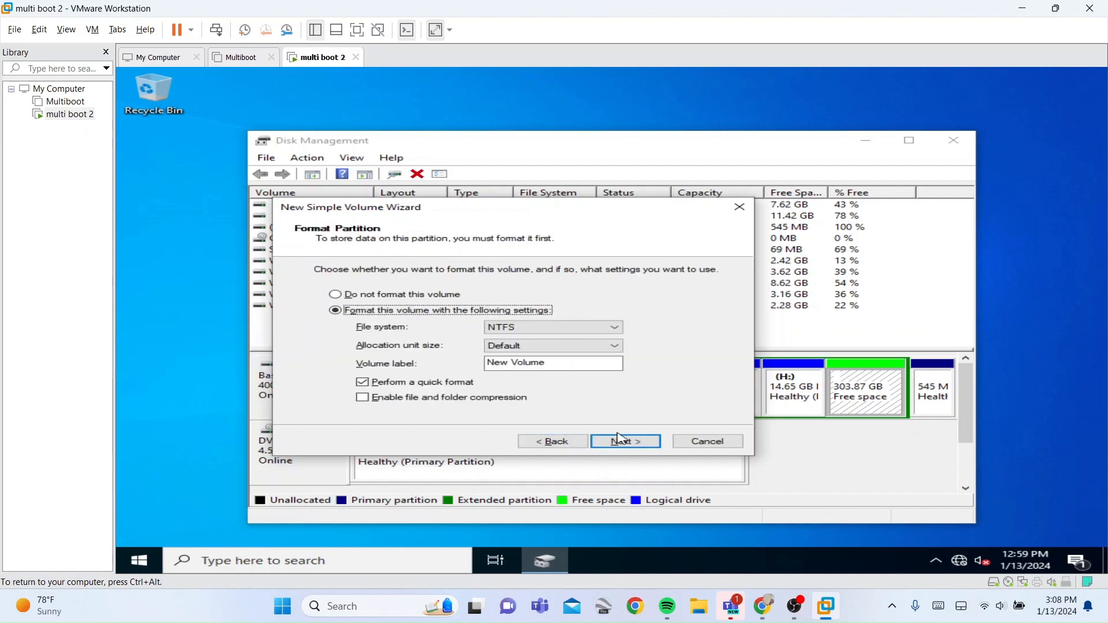
left_click(622, 440)
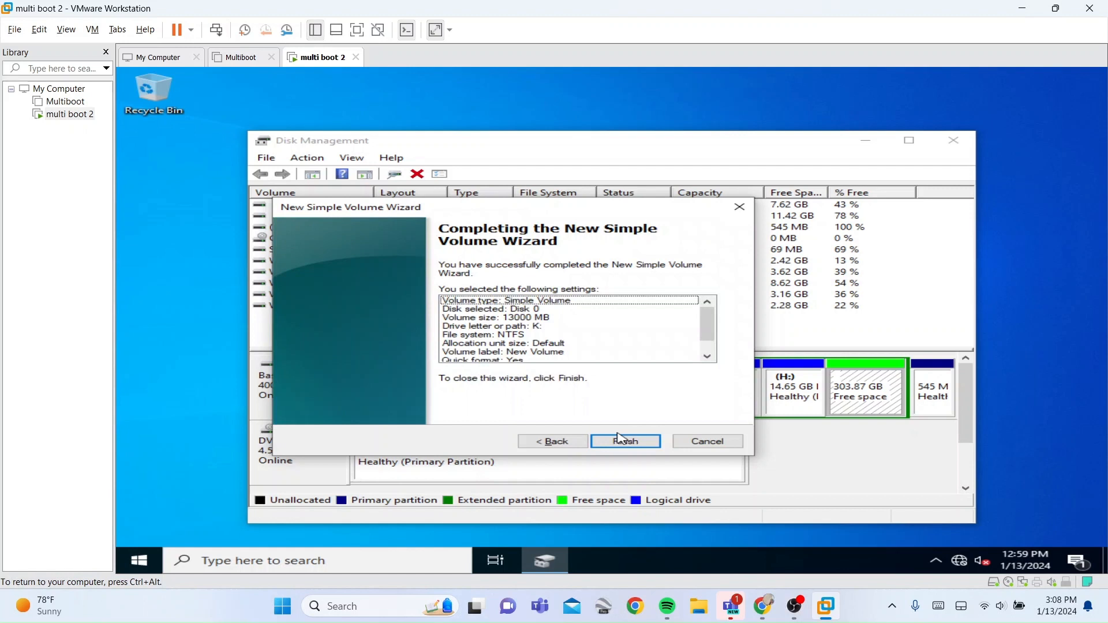
Change the new simple volume's label to windows2000 and finish creating the volume
left_click(553, 442)
left_click_drag(574, 363, 395, 384)
key("BackSpace")
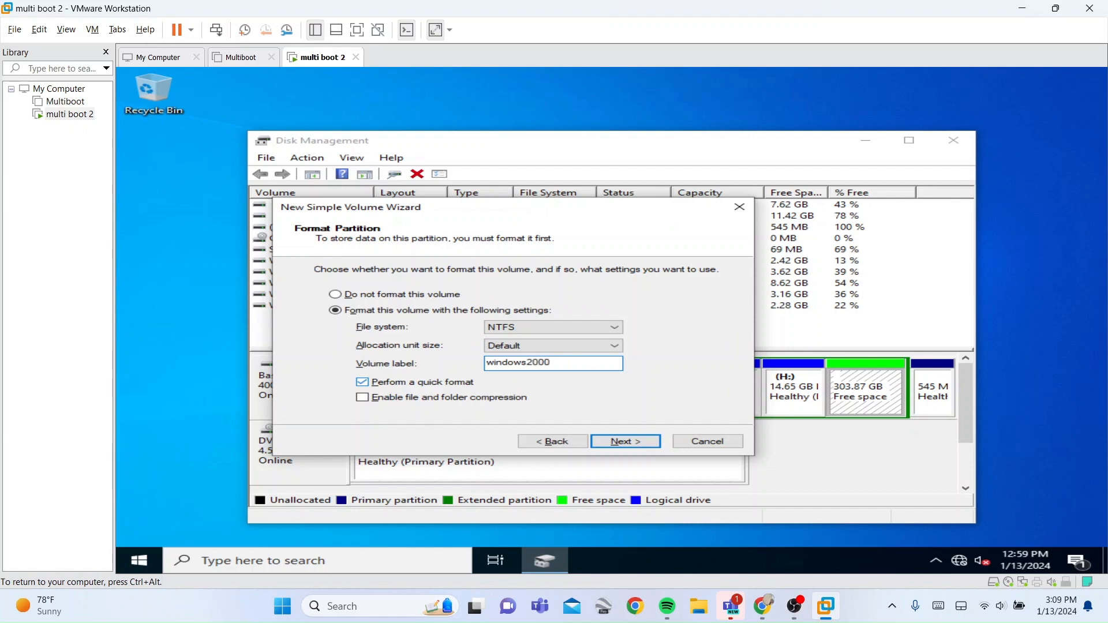
type("windows2000")
key("Return")
key("Return")
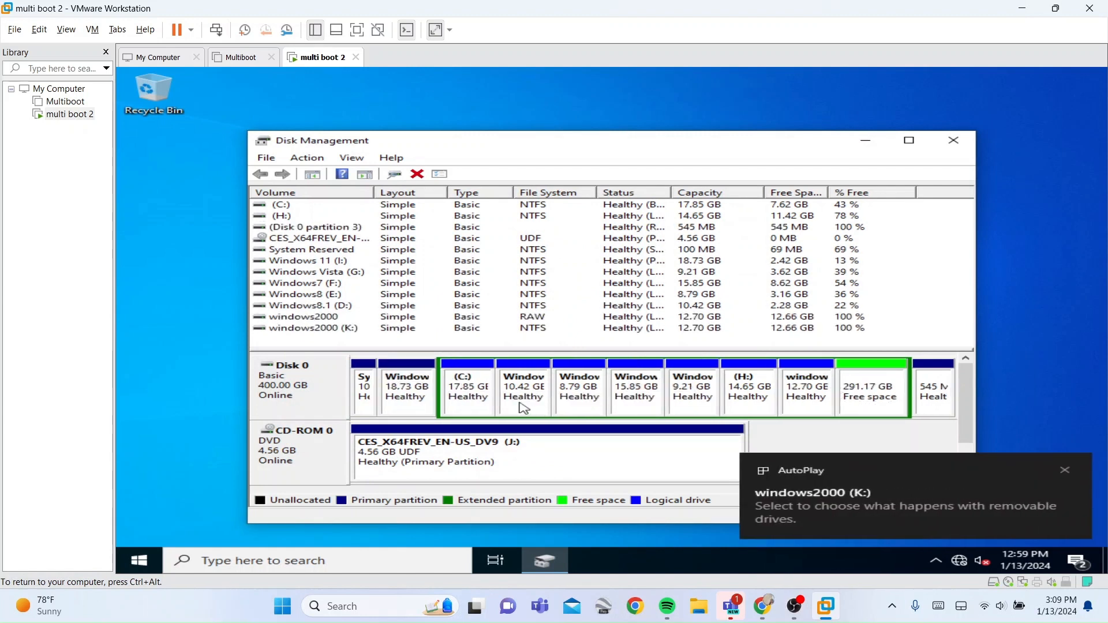
Label the C: volume on Disk 0 as windows 10 and apply the change
right_click(473, 404)
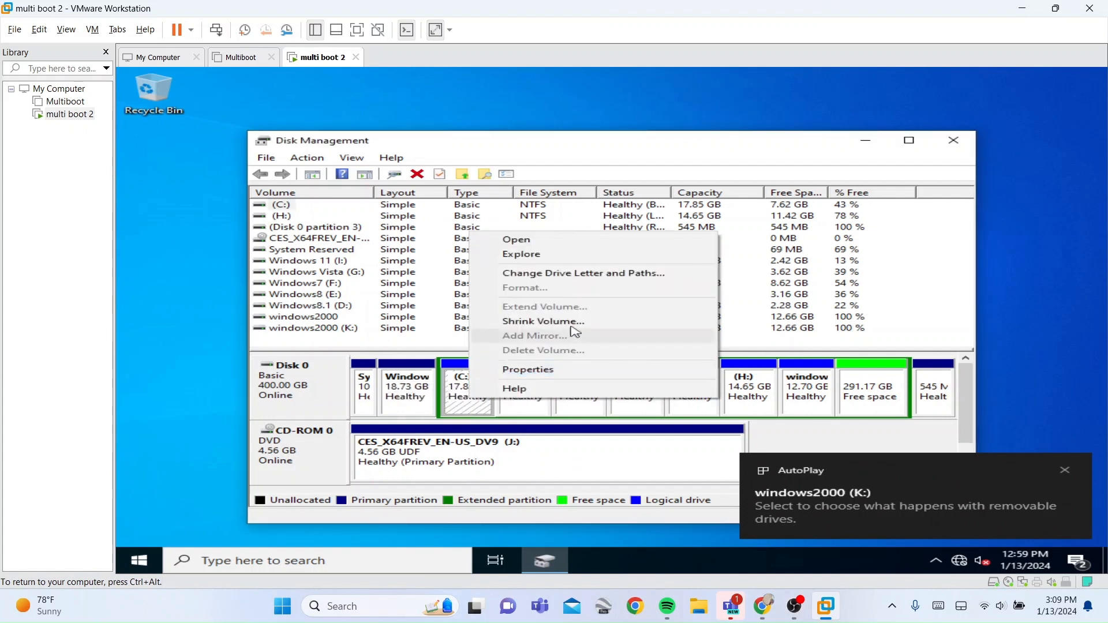
left_click(598, 372)
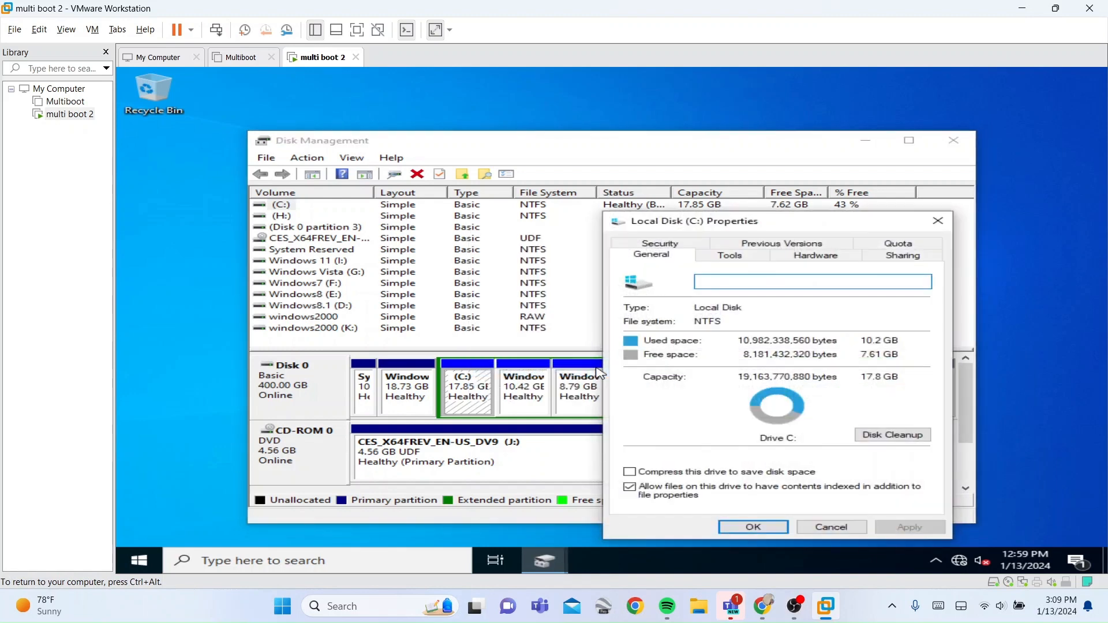
type("windows 10")
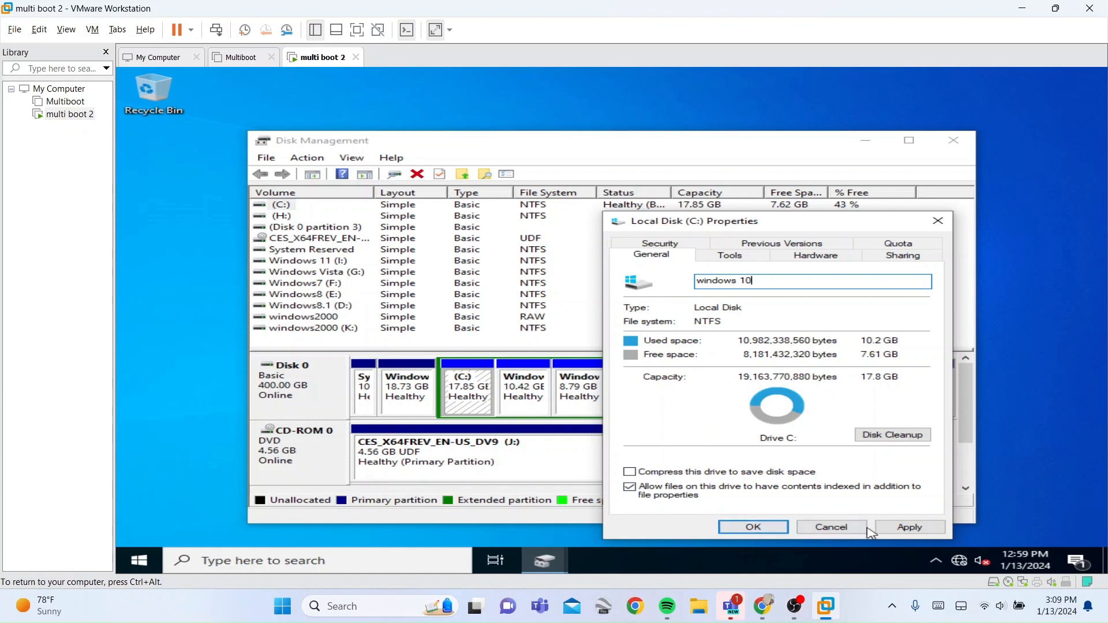
left_click(900, 530)
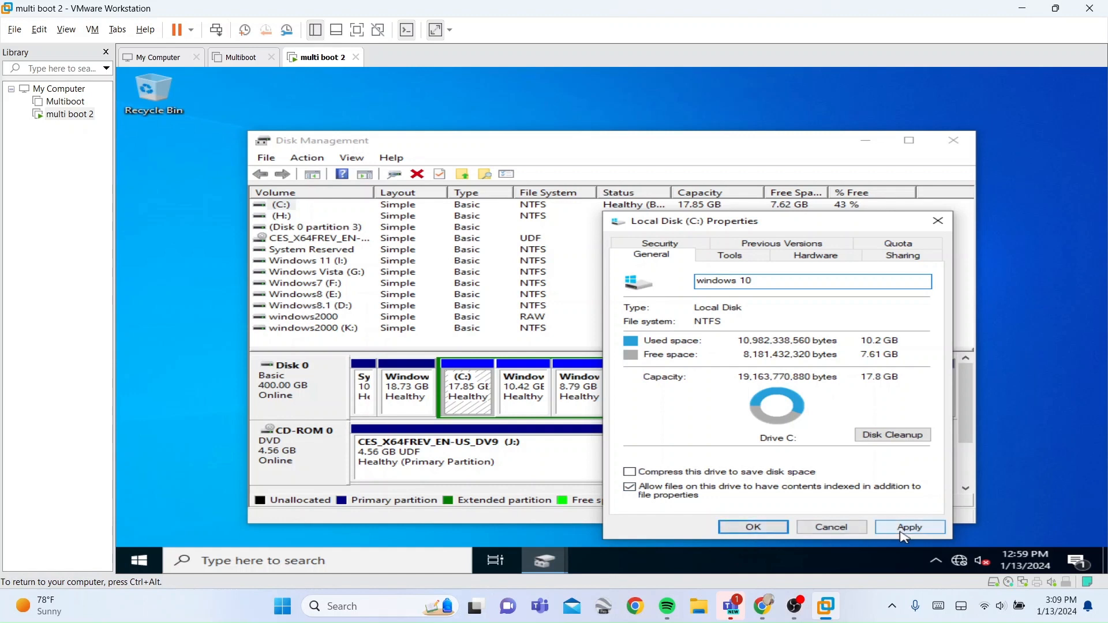
left_click(765, 526)
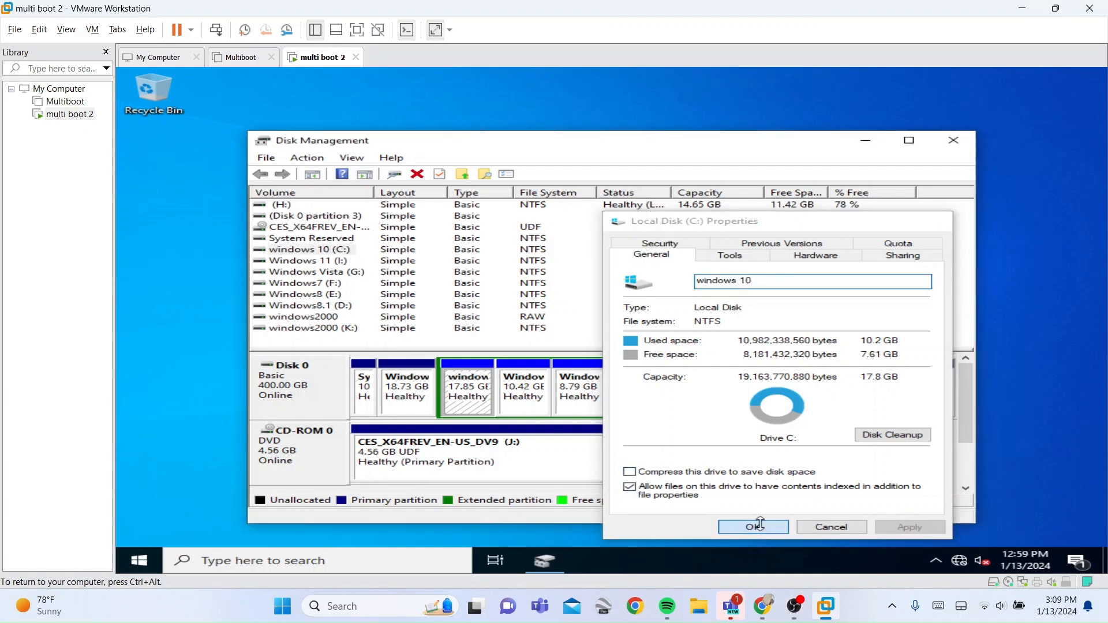
Label the unnamed H: volume on Disk 0 as windows xp
left_click(766, 410)
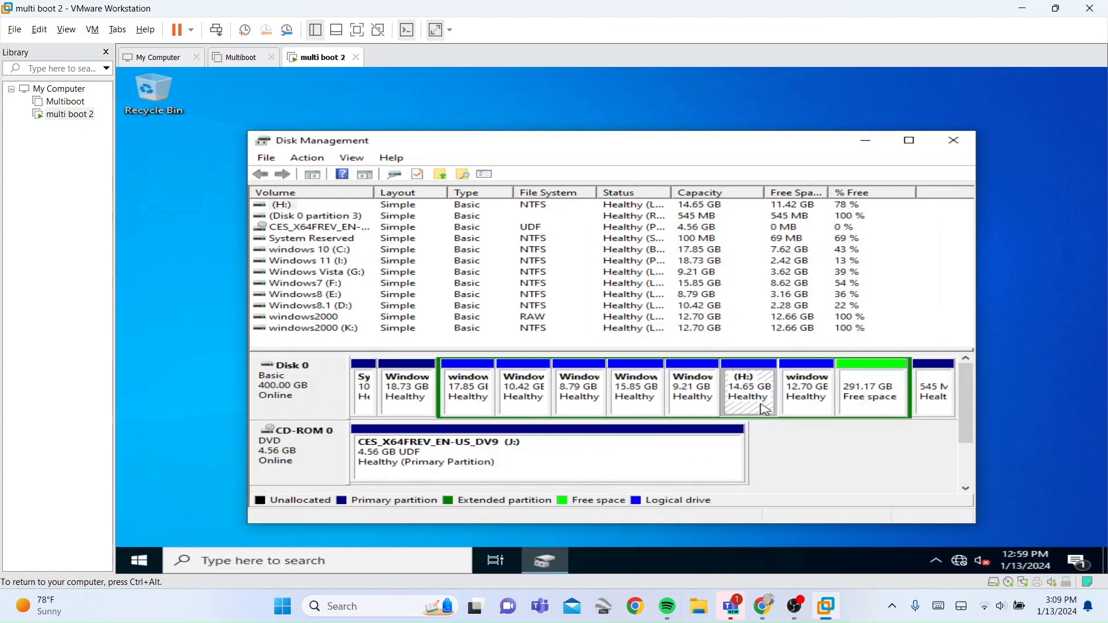
right_click(767, 409)
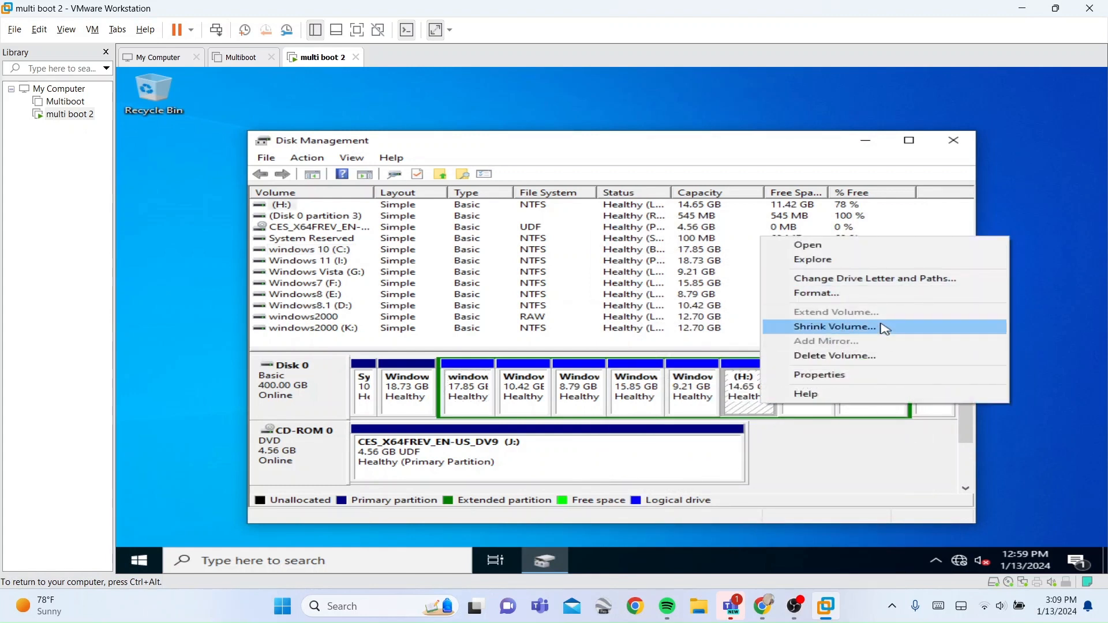
left_click(871, 378)
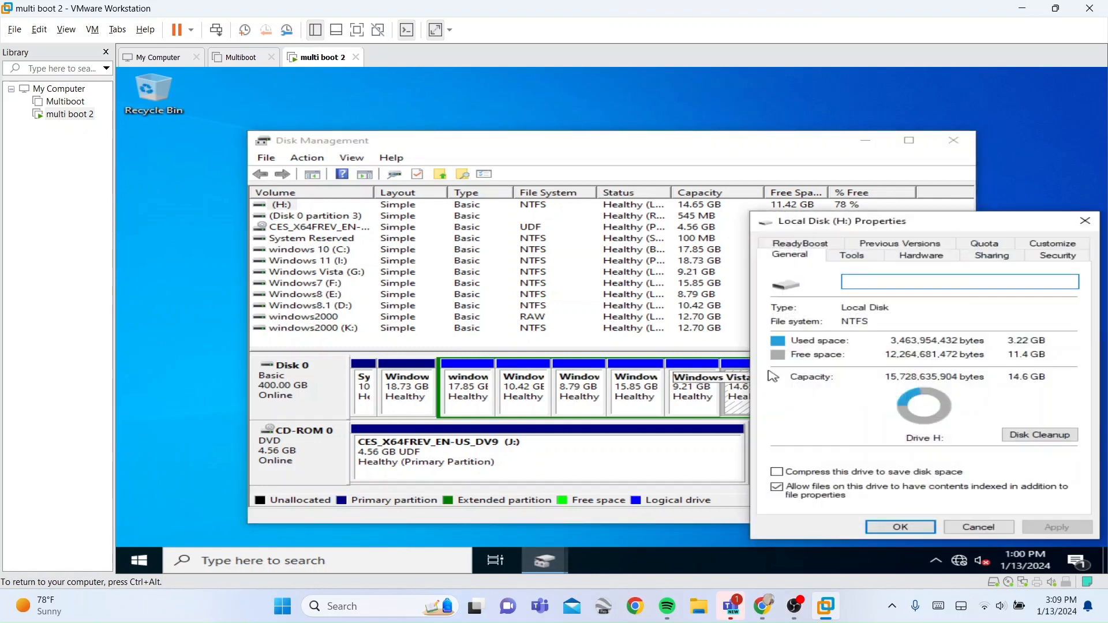
type("wind")
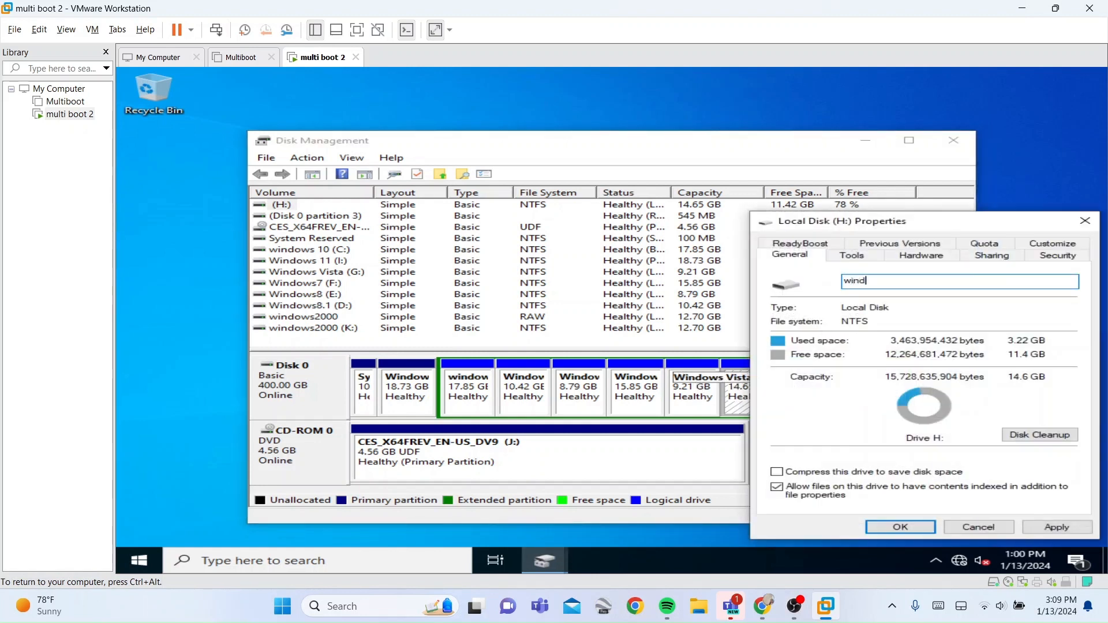
type("ows xp")
key("Return")
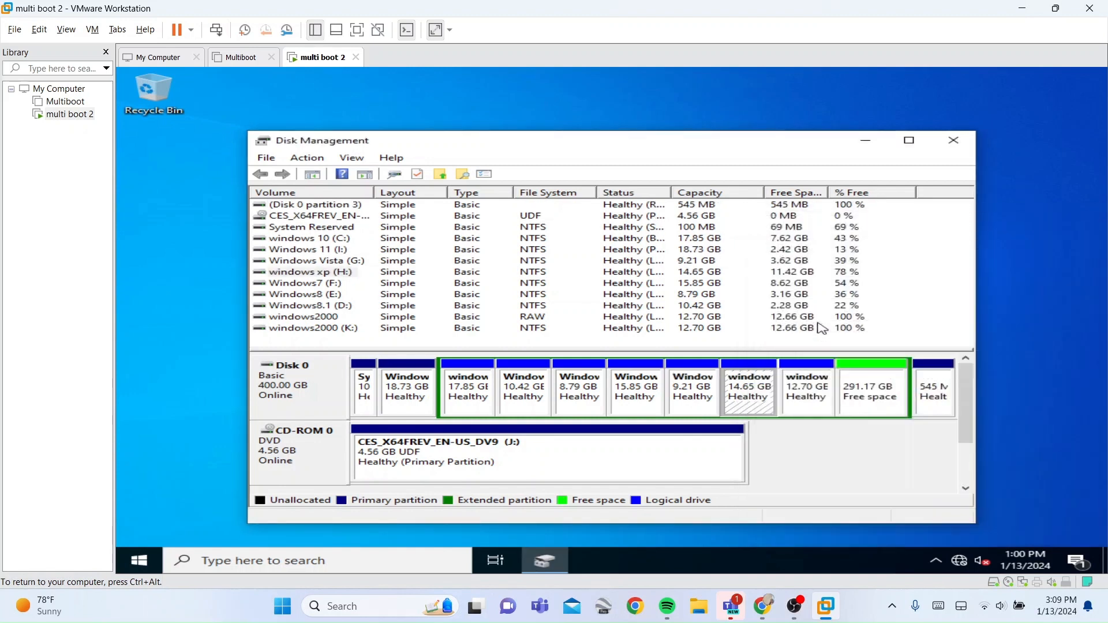
Set the virtual machine's CD/DVD drive to use the Windows 2000 ISO image from the ISO Heaven folder
key("ctrl+alt")
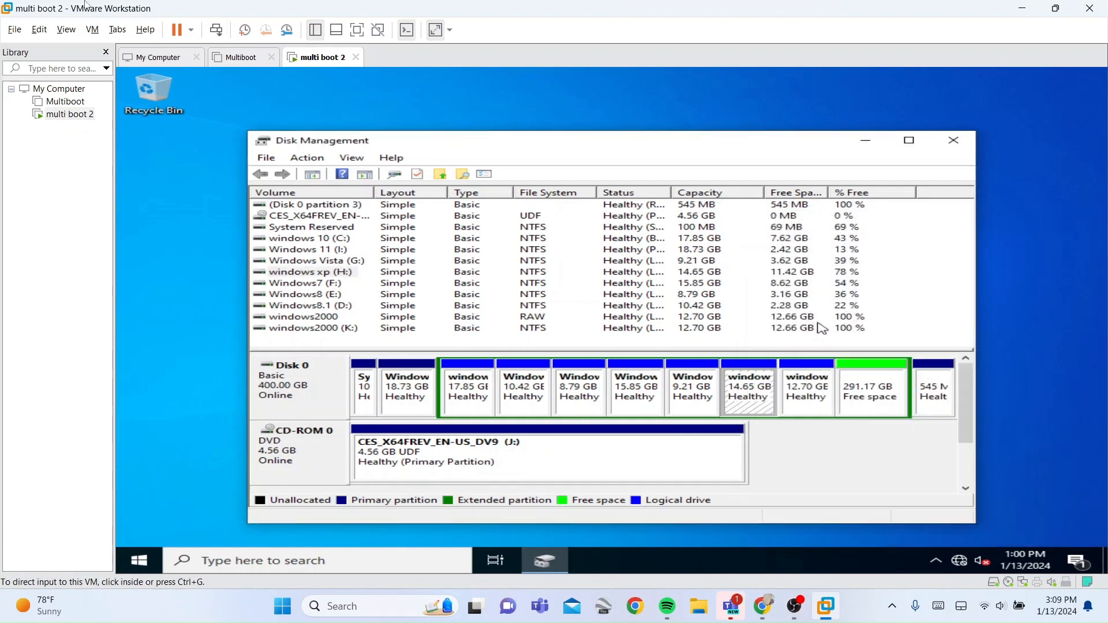
left_click(93, 30)
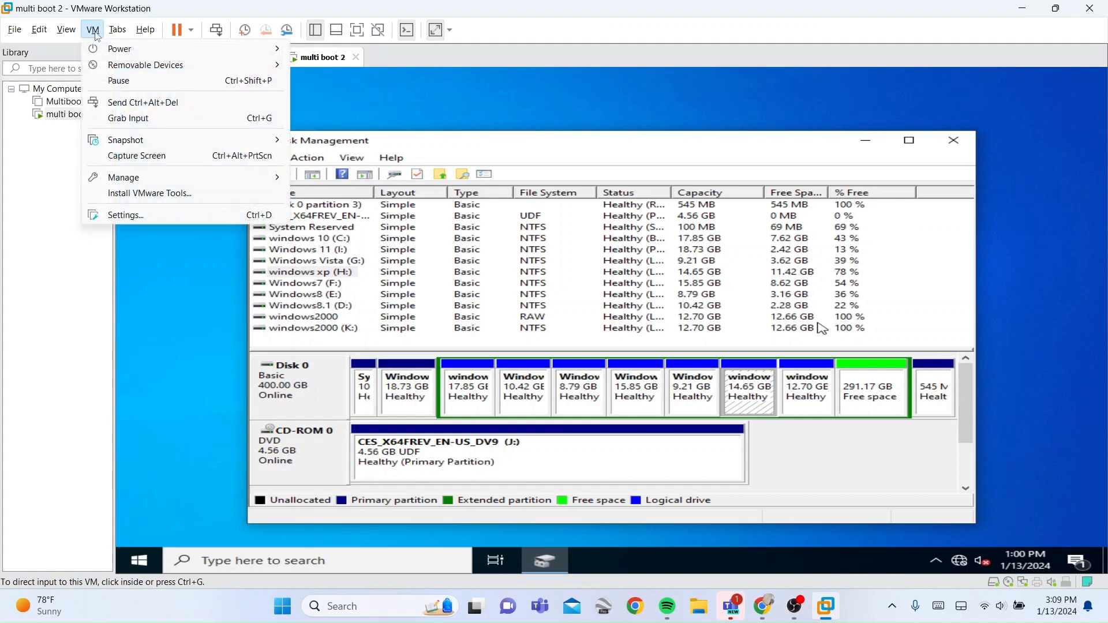
left_click(185, 222)
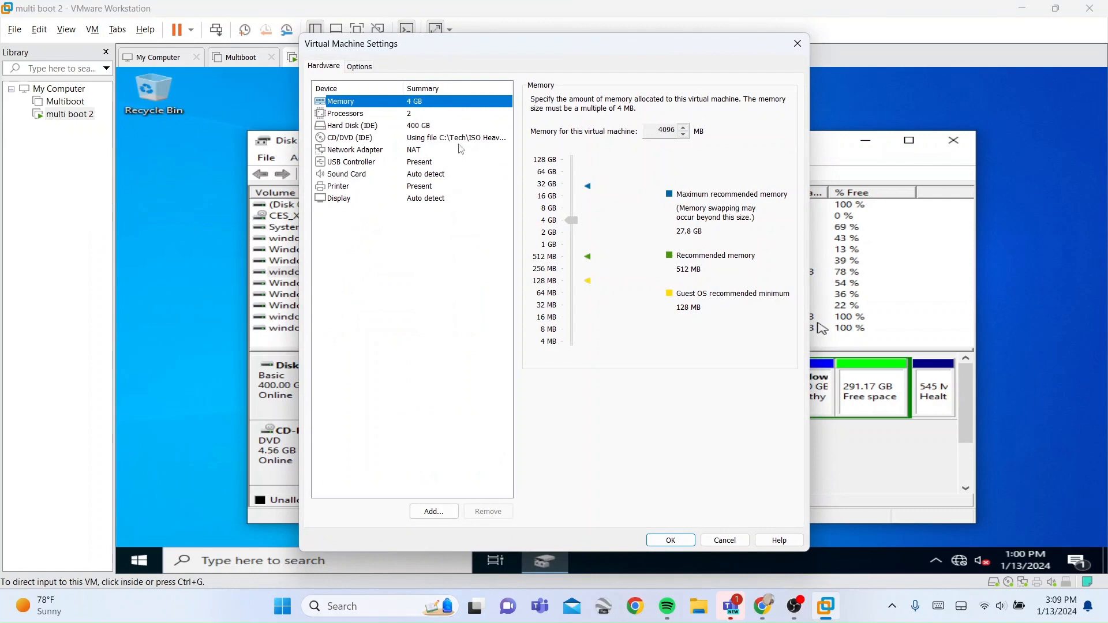
left_click(460, 139)
left_click(762, 206)
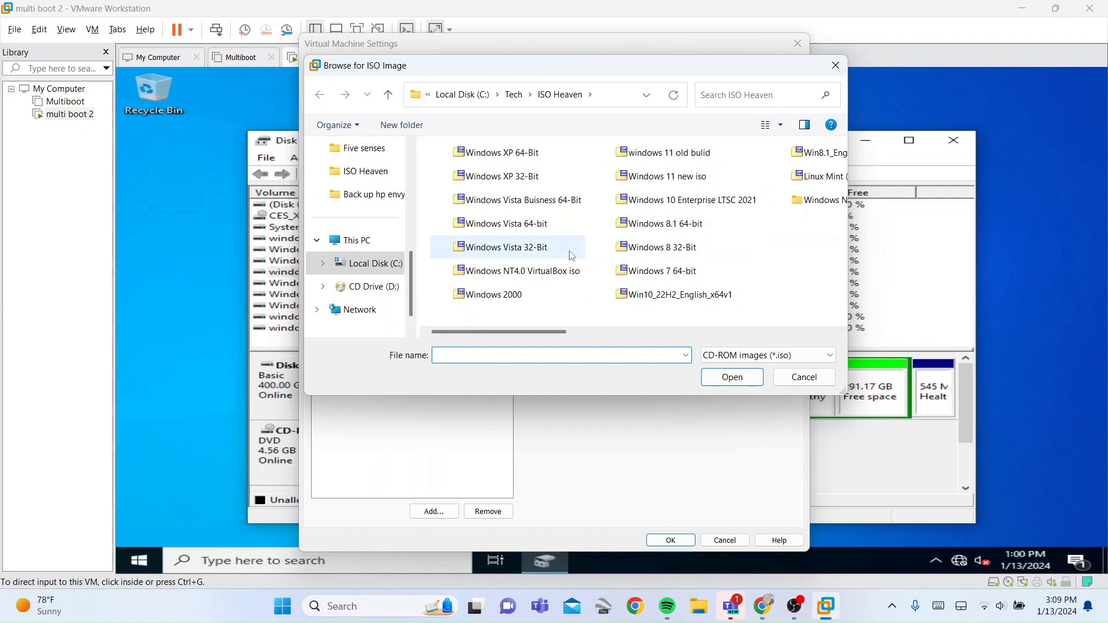
double_click(554, 296)
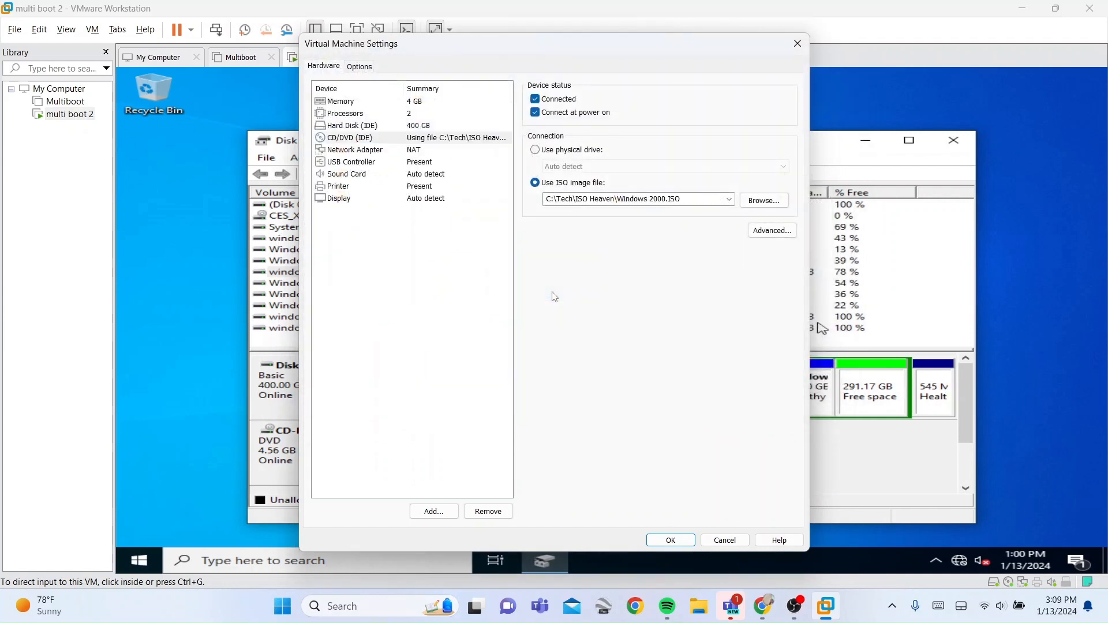
left_click(664, 540)
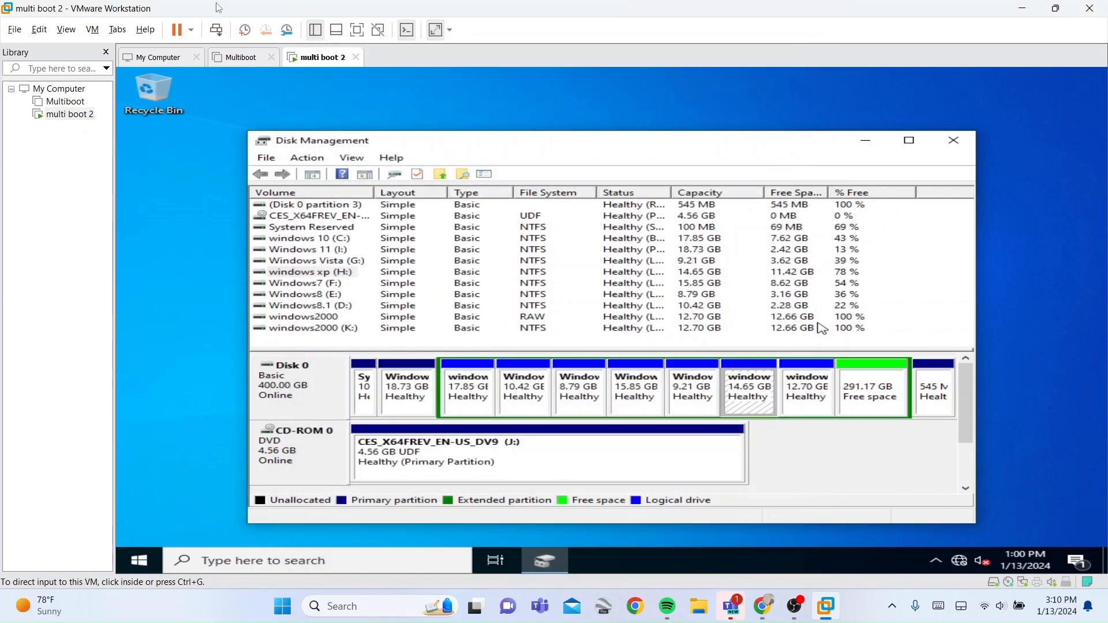
Restart the multi boot 2 guest and boot it from the Windows 2000 CD
left_click(191, 30)
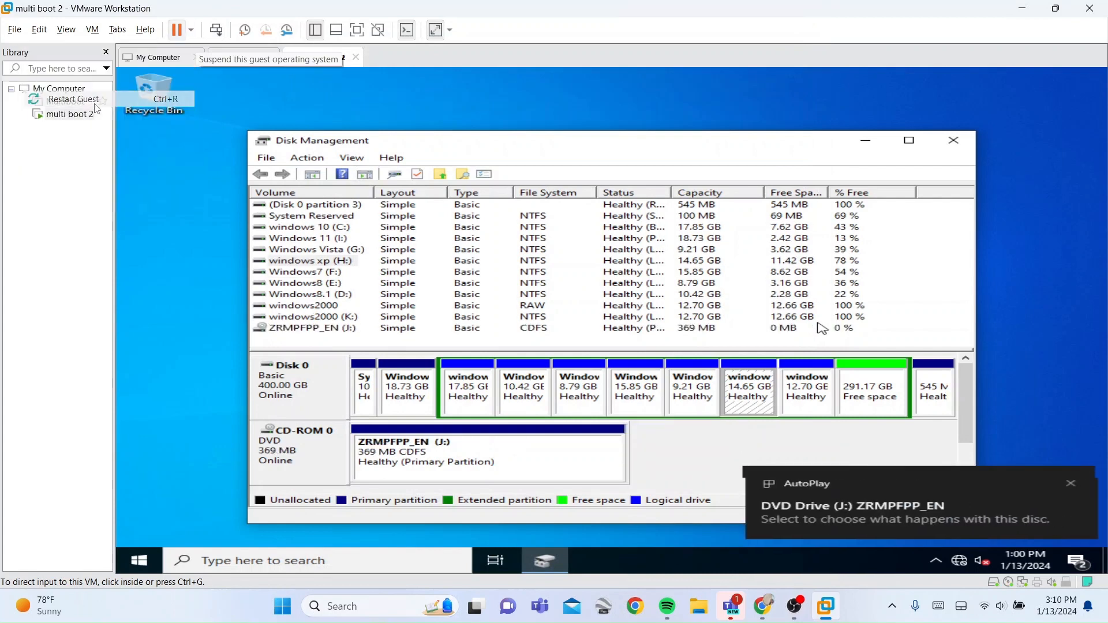
left_click(69, 99)
left_click(576, 328)
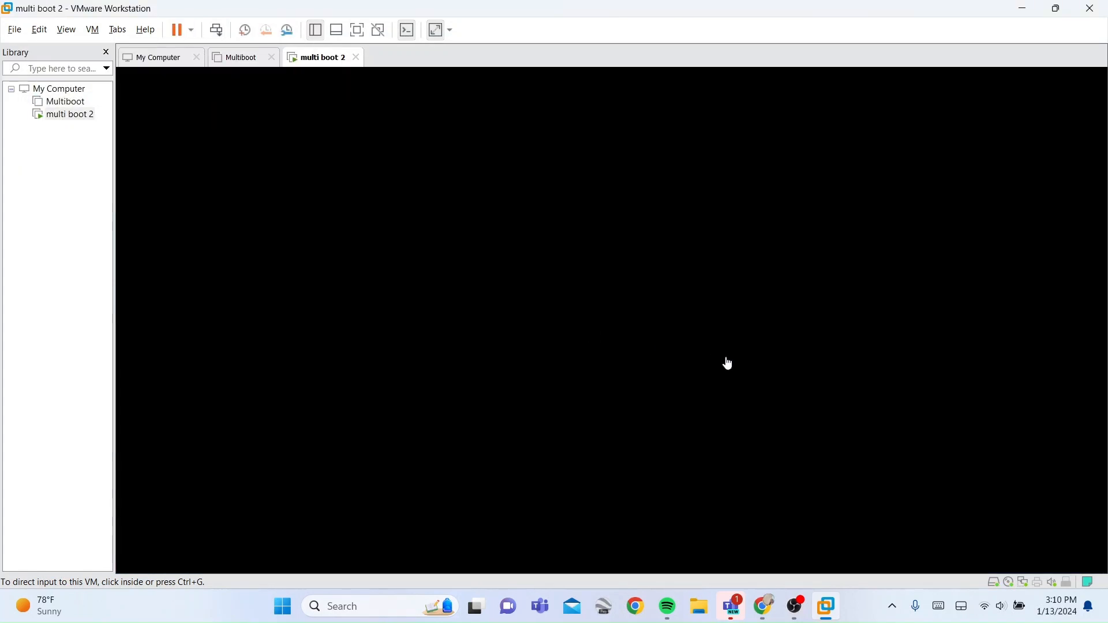
left_click(752, 365)
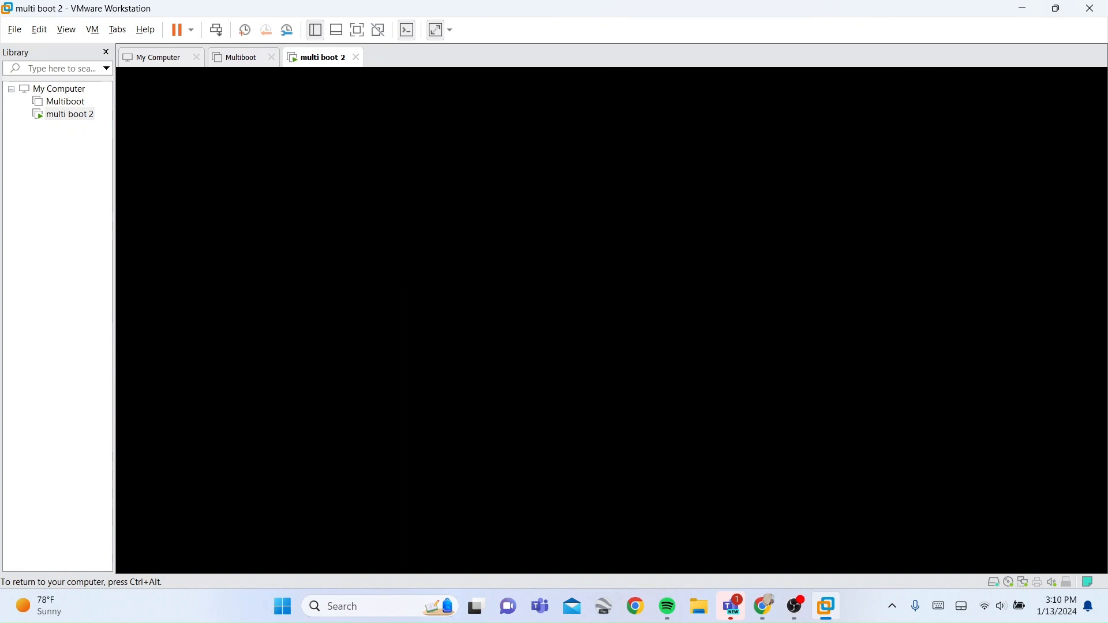
key("Return")
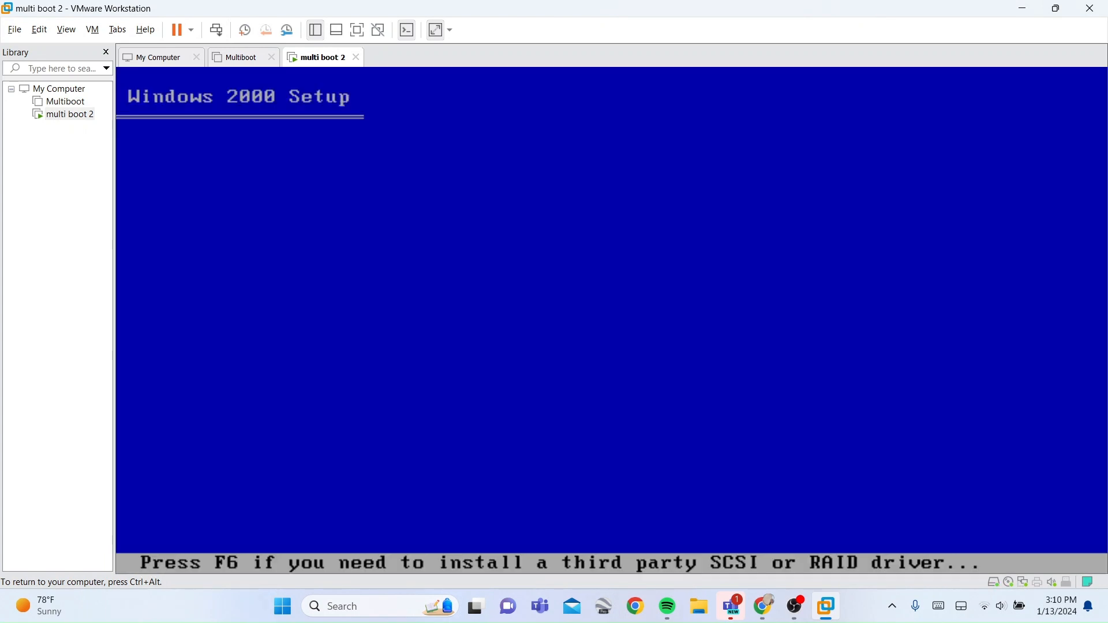
key("ctrl+alt")
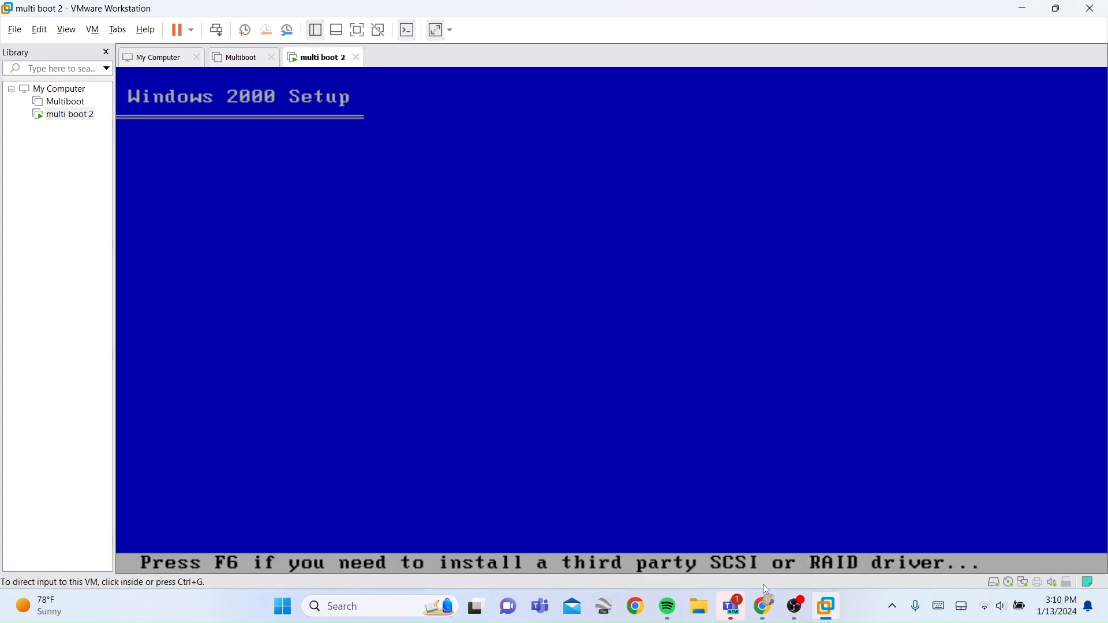
mouse_move(796, 605)
left_click(808, 531)
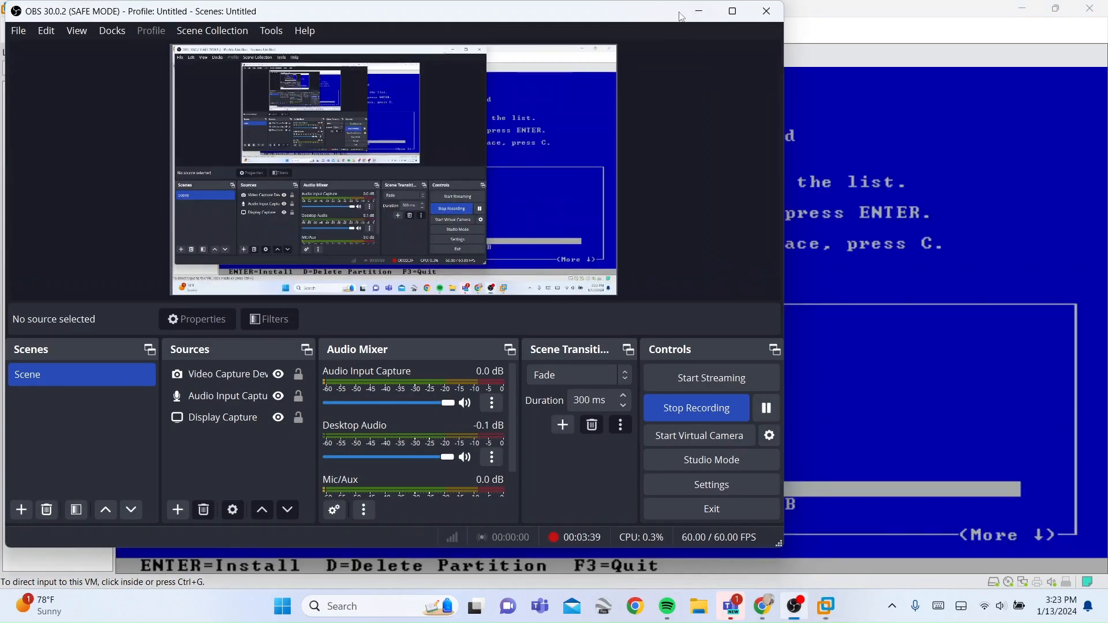
left_click(700, 12)
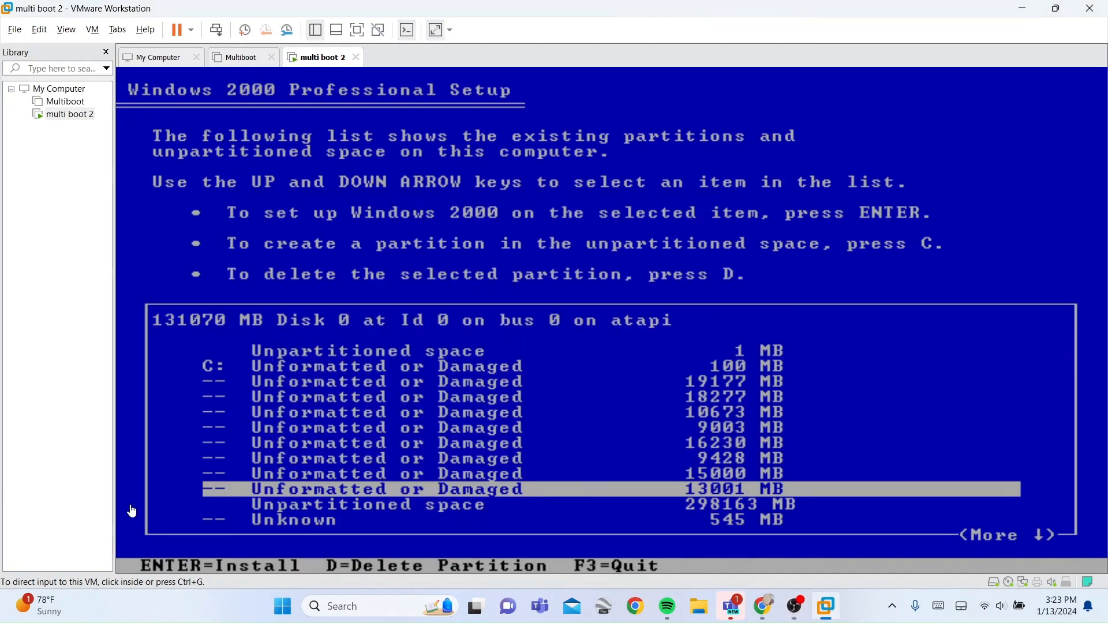
Select the 13001 MB partition for installing Windows 2000 and let Setup format drive C
left_click(554, 457)
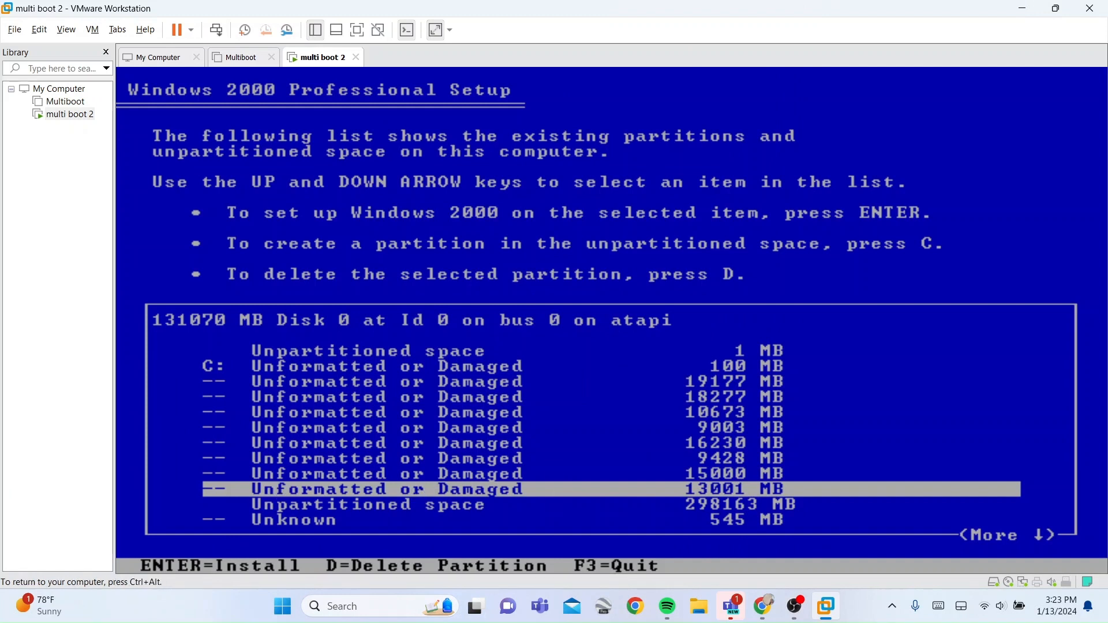
key("Return")
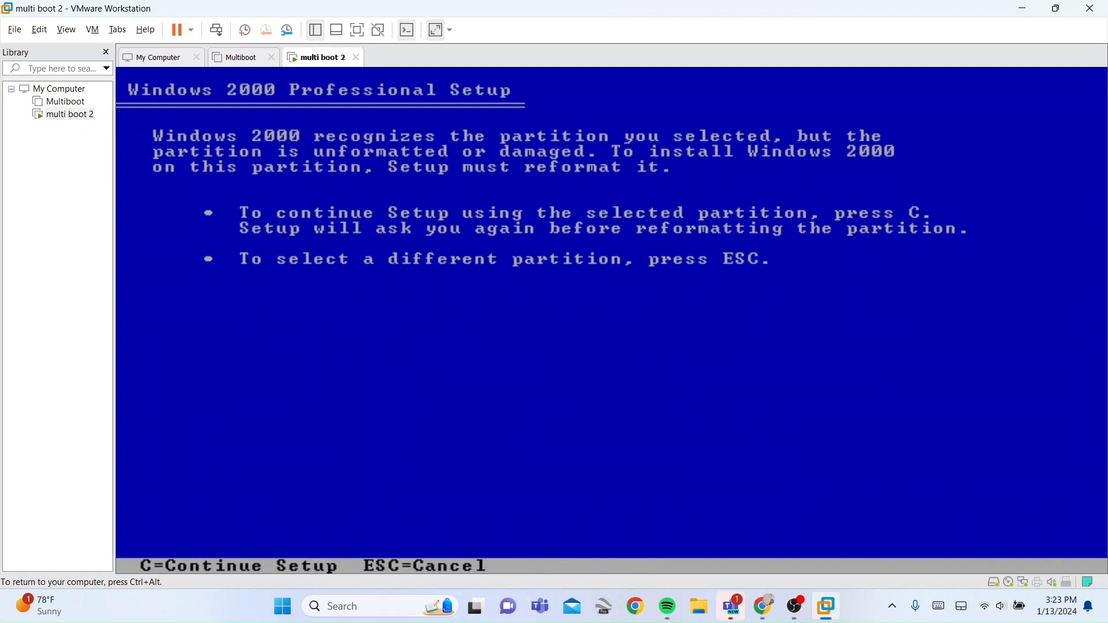
key("c")
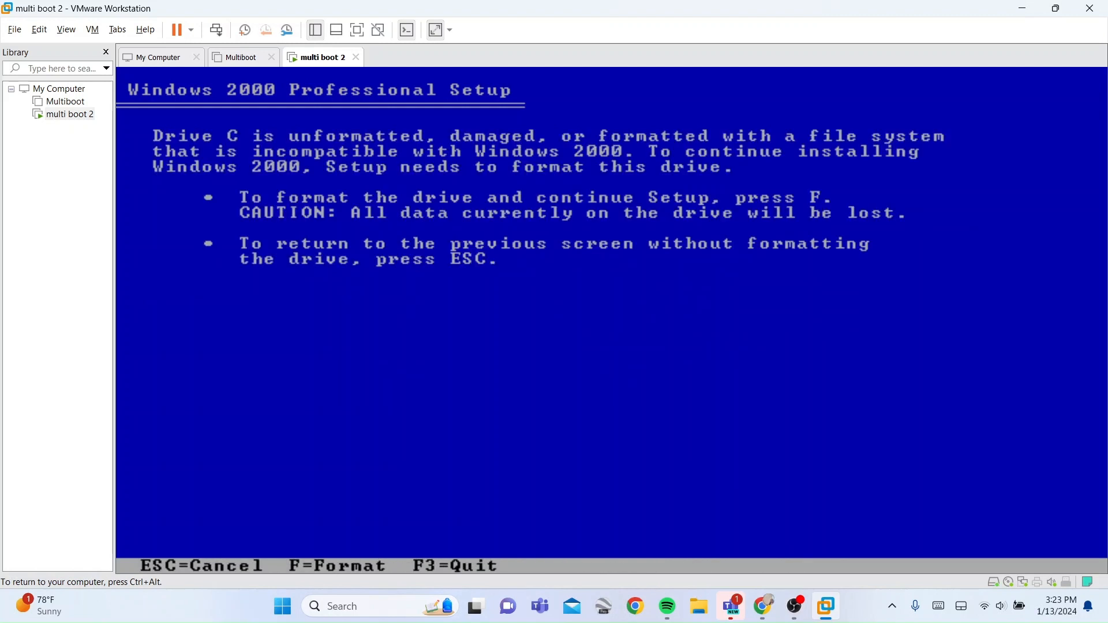
key("f")
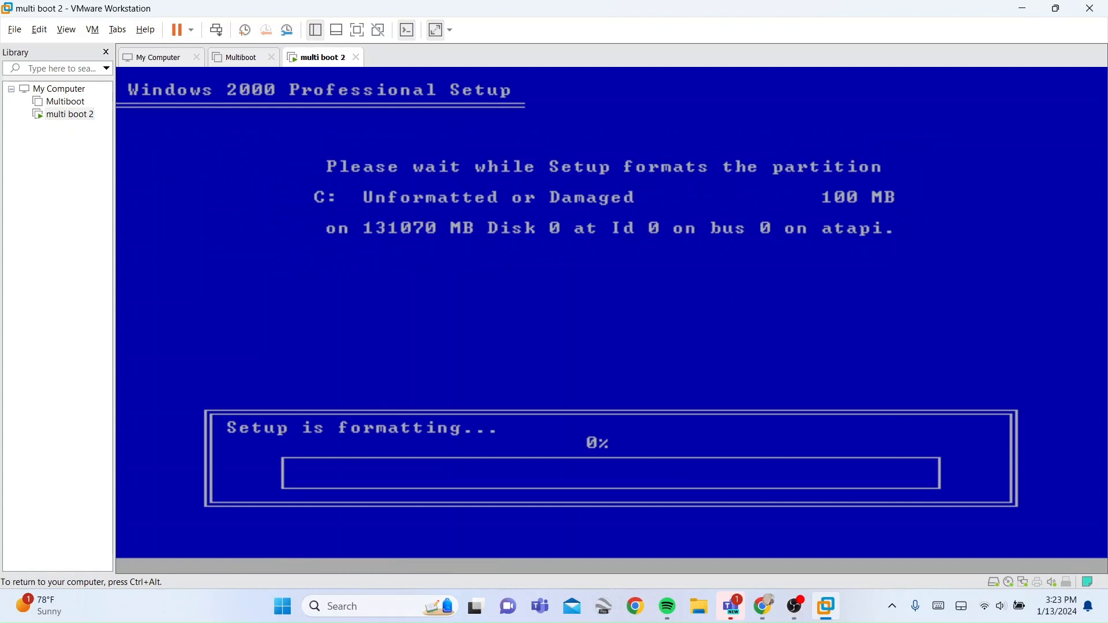
Restart the multi boot 2 guest while Setup is formatting the partition
key("ctrl+alt")
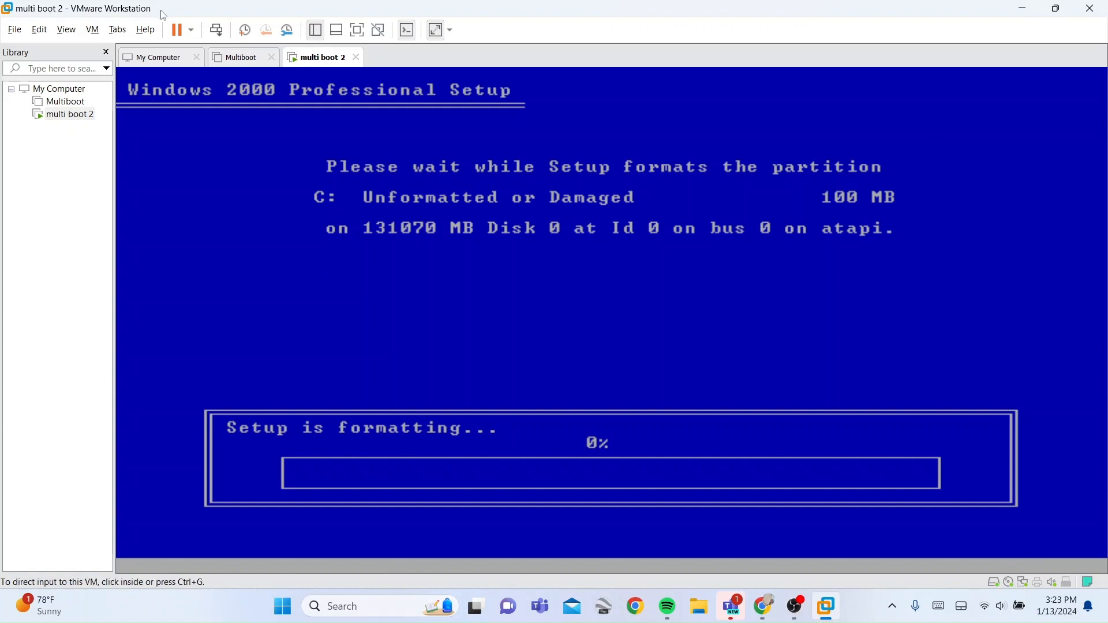
left_click(192, 30)
left_click(106, 98)
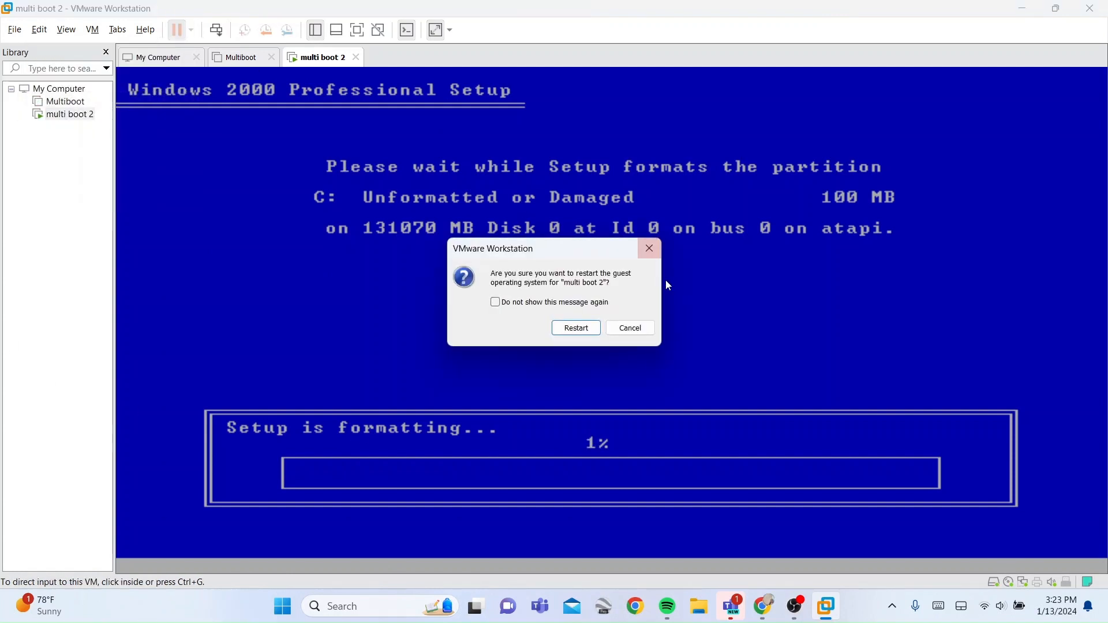
left_click(580, 328)
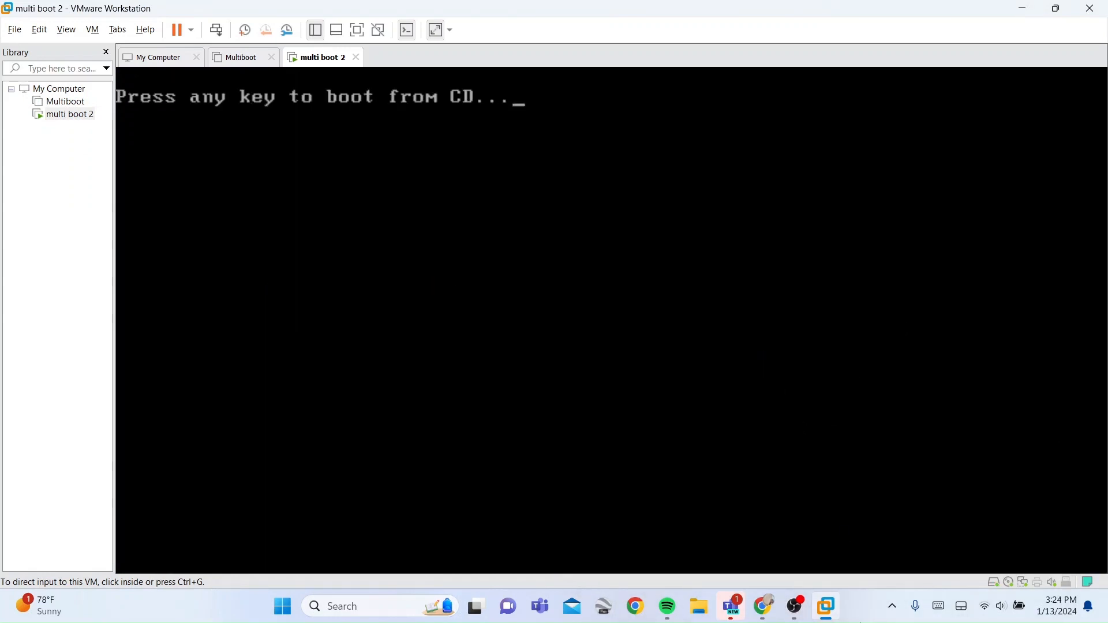
left_click(805, 541)
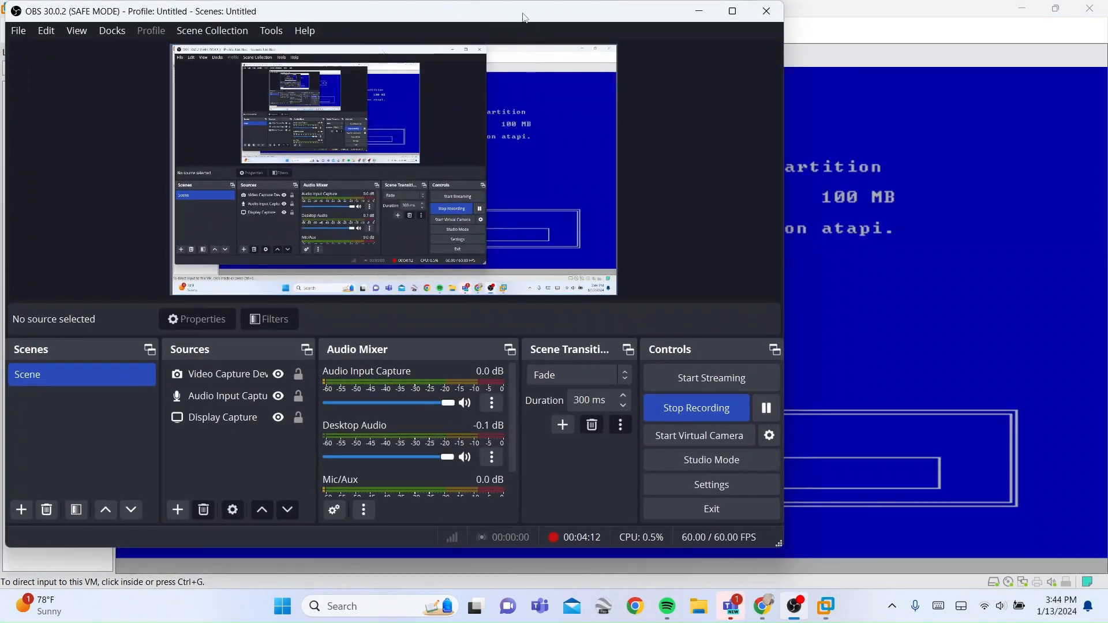
left_click_drag(508, 5, 709, 277)
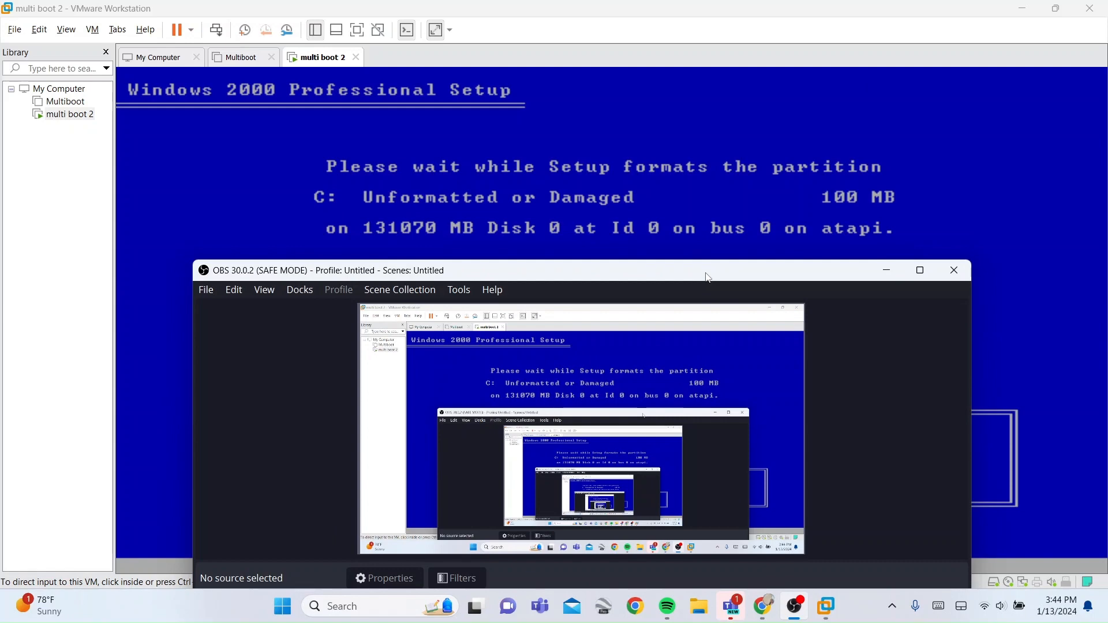
left_click(921, 270)
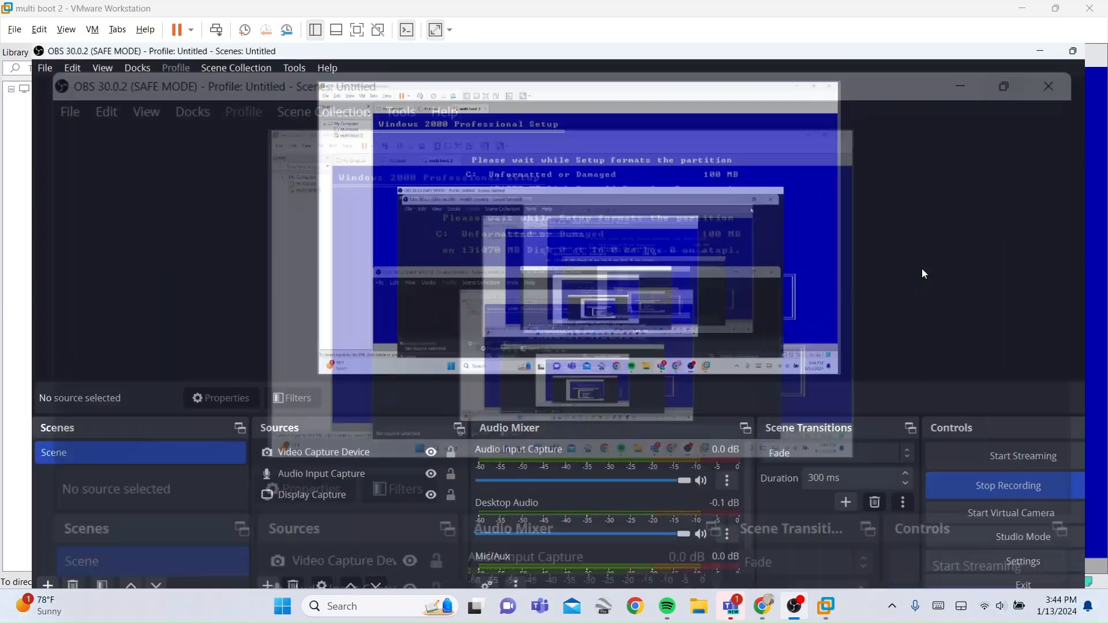
Switch back to VMware Workstation and restart the multi boot 2 guest so it boots from the Windows 2000 CD
left_click(1091, 449)
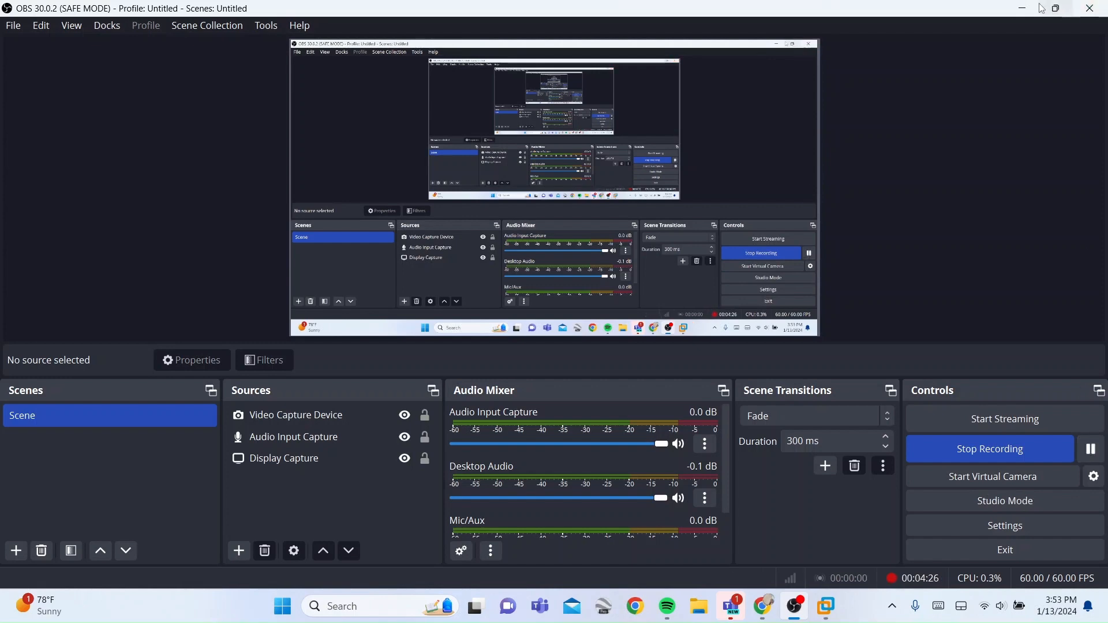
left_click(1036, 8)
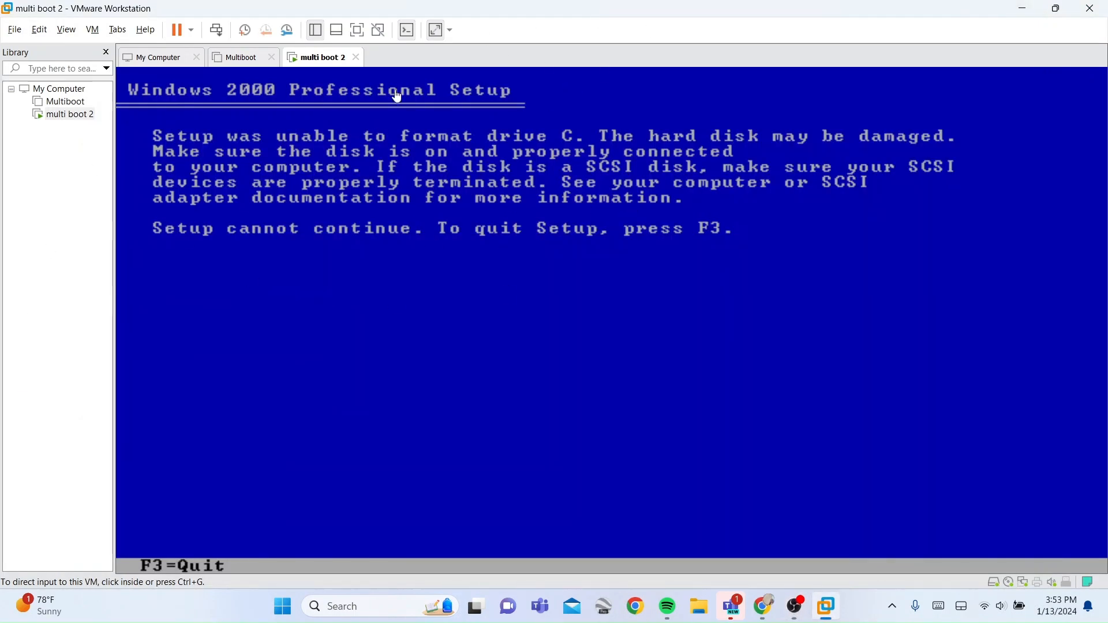
left_click(192, 31)
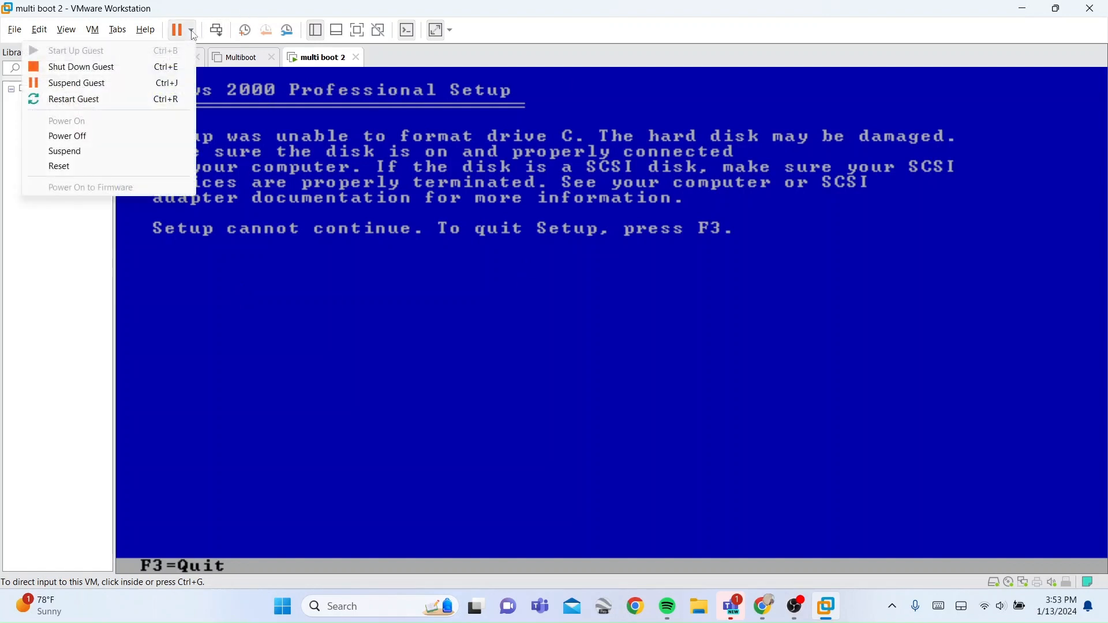
left_click(56, 101)
left_click(591, 327)
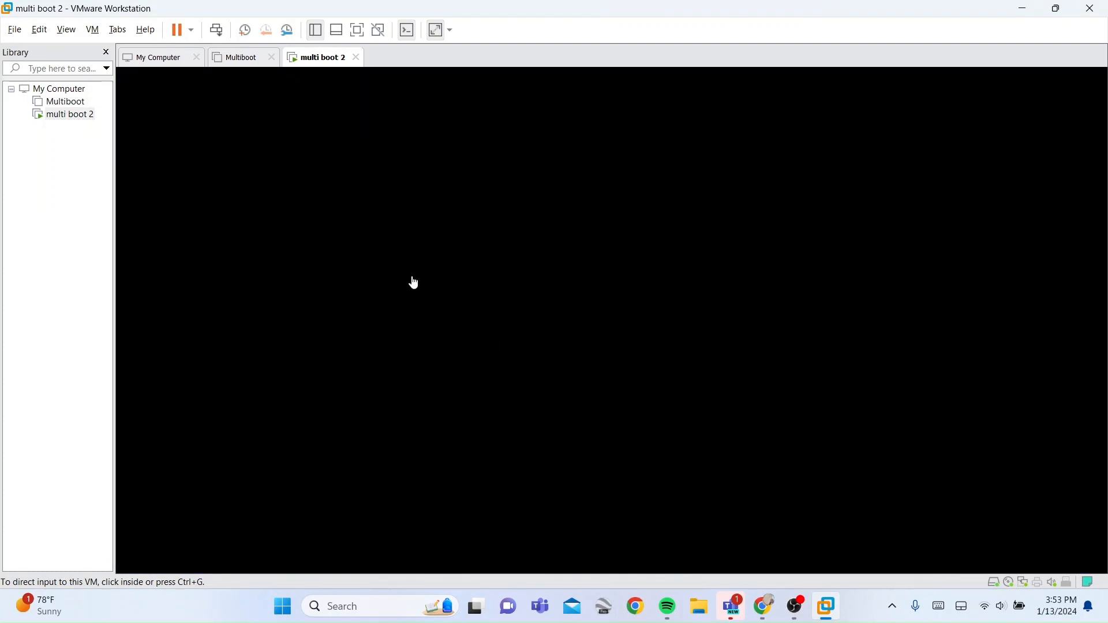
left_click(392, 294)
key("Return")
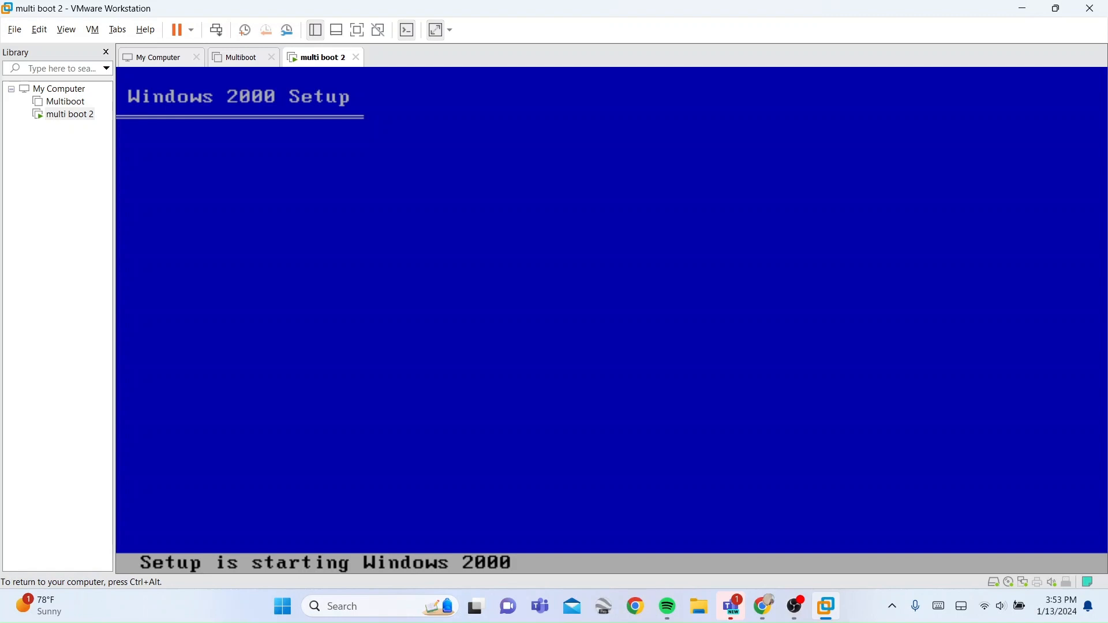
Continue into Windows 2000 Professional Setup in the multi boot 2 guest so that it examines the disk
key("ctrl+alt")
mouse_move(800, 605)
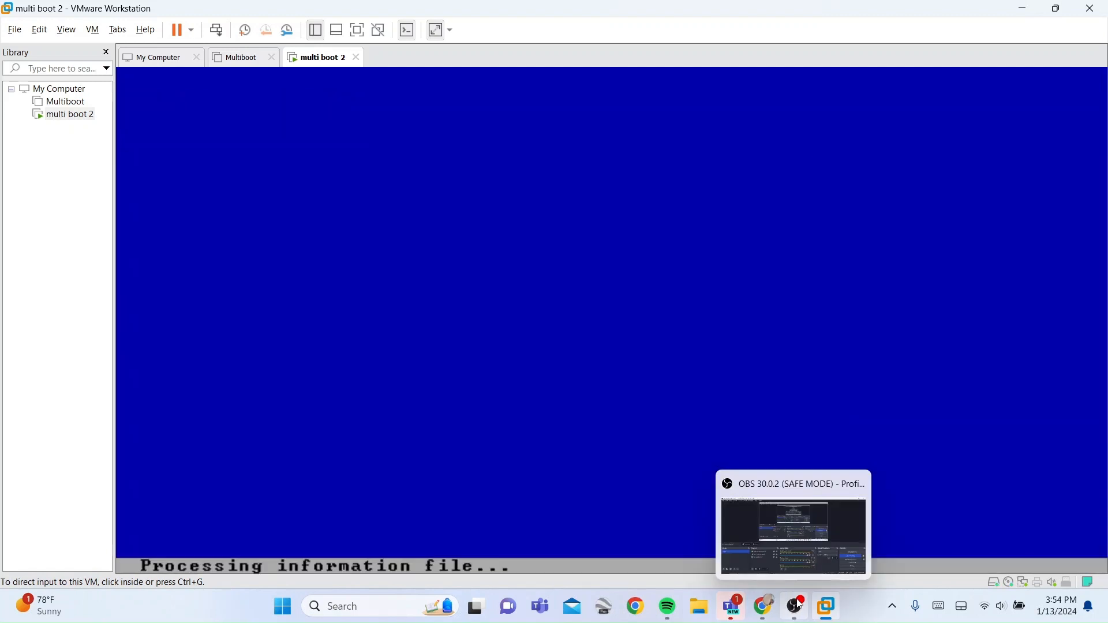
left_click(449, 411)
key("Return")
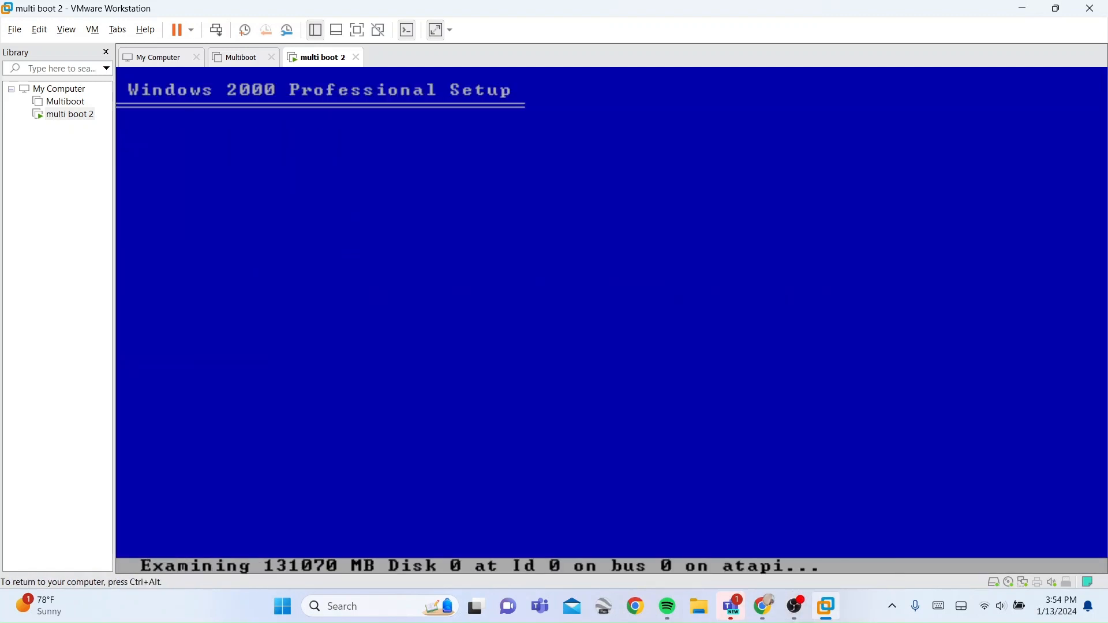
key("ctrl+alt")
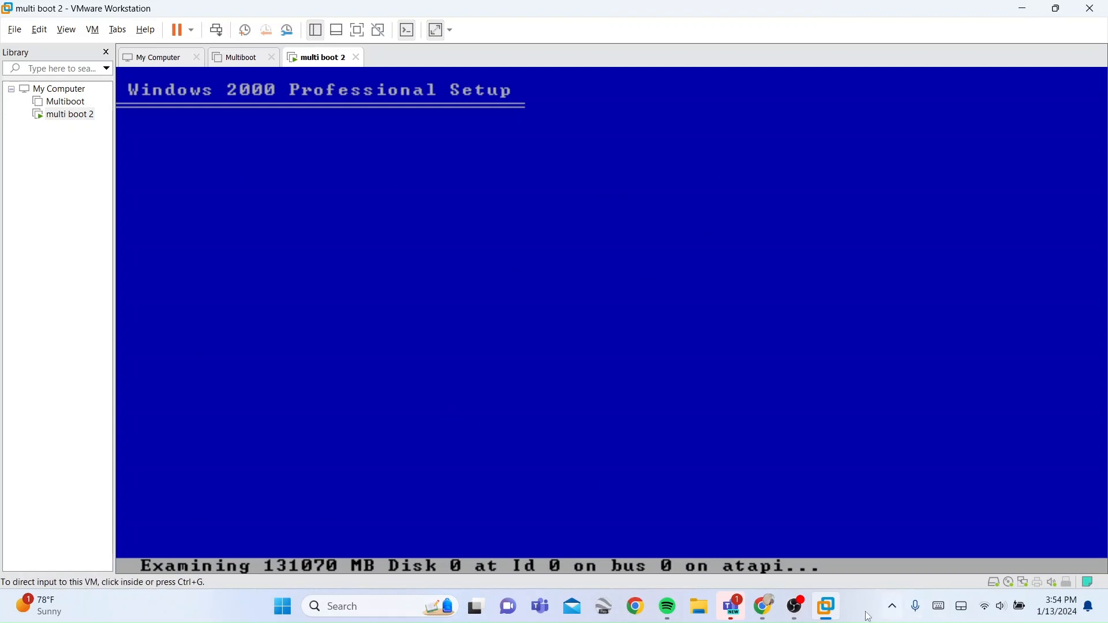
left_click(799, 607)
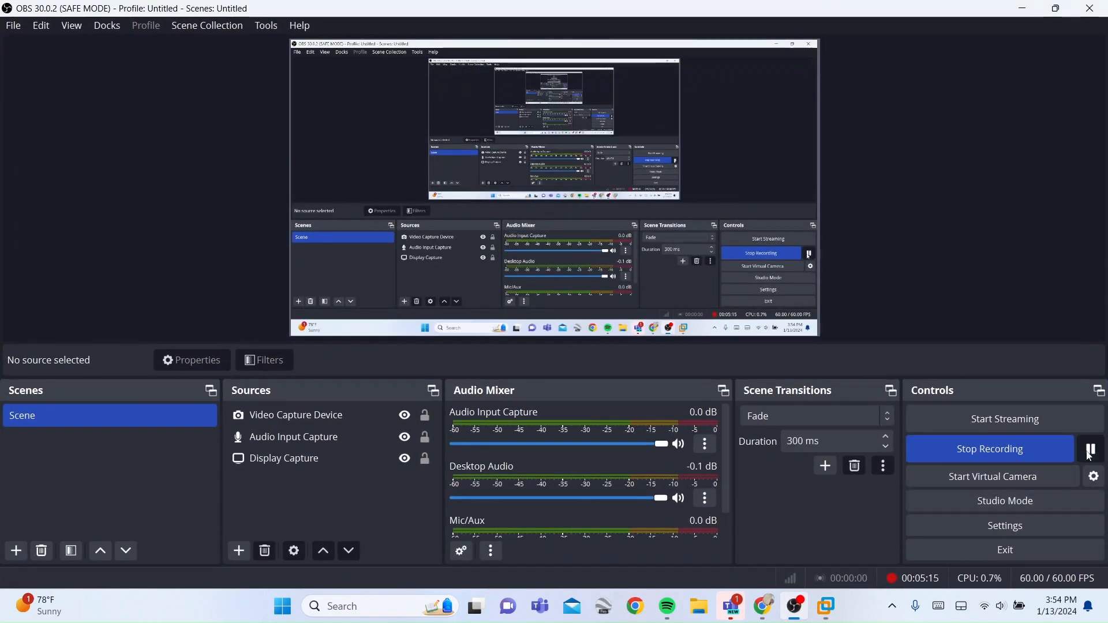
left_click_drag(939, 5, 829, 85)
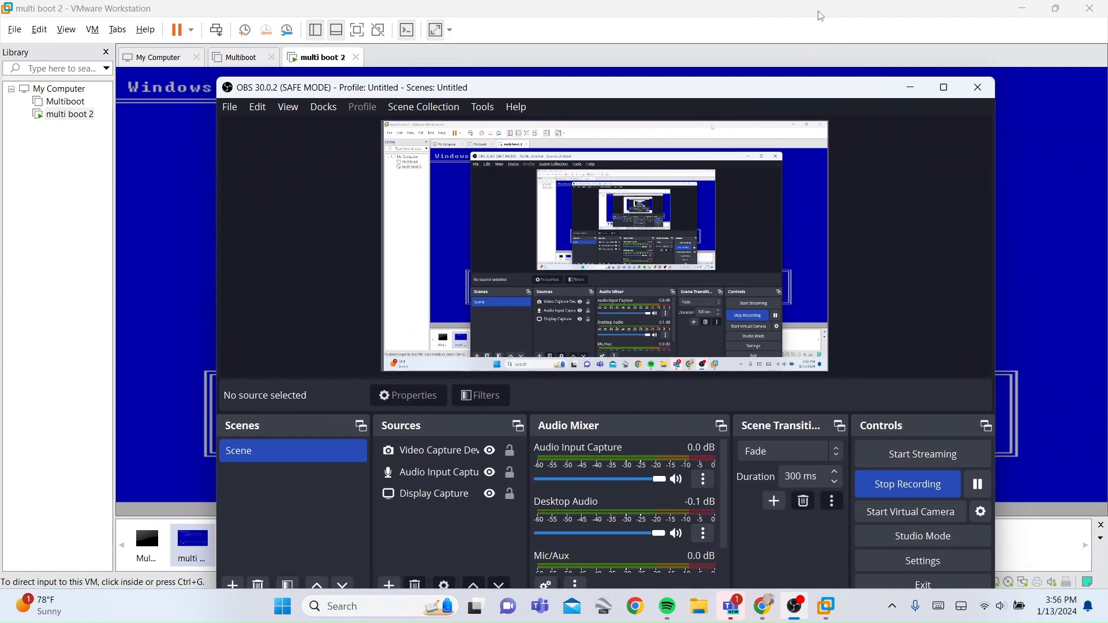
left_click(830, 72)
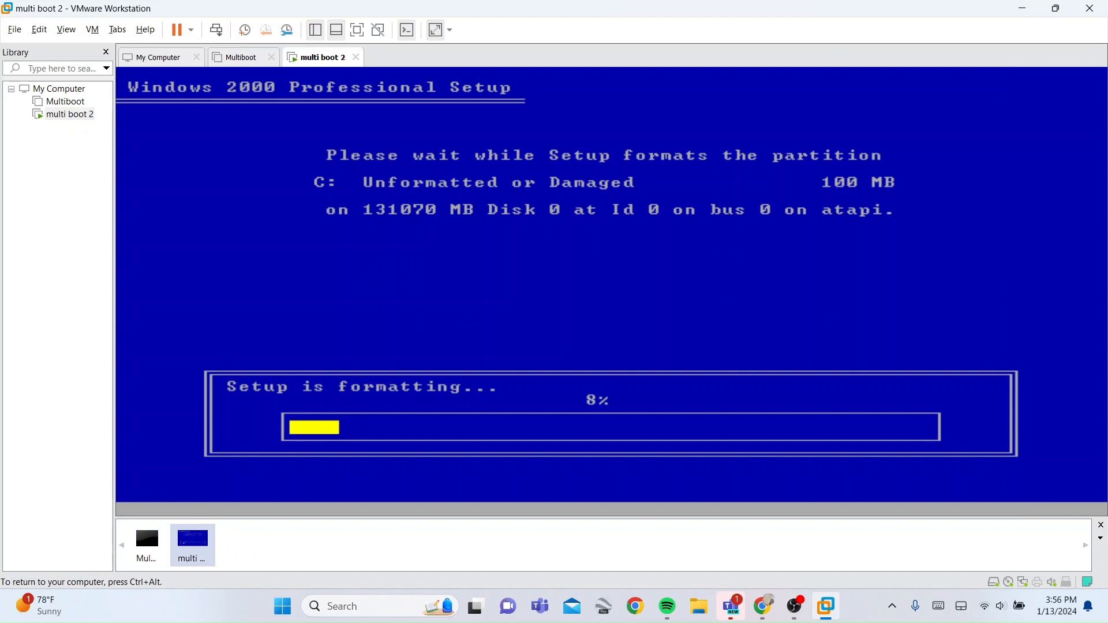
key("ctrl+alt")
left_click(796, 606)
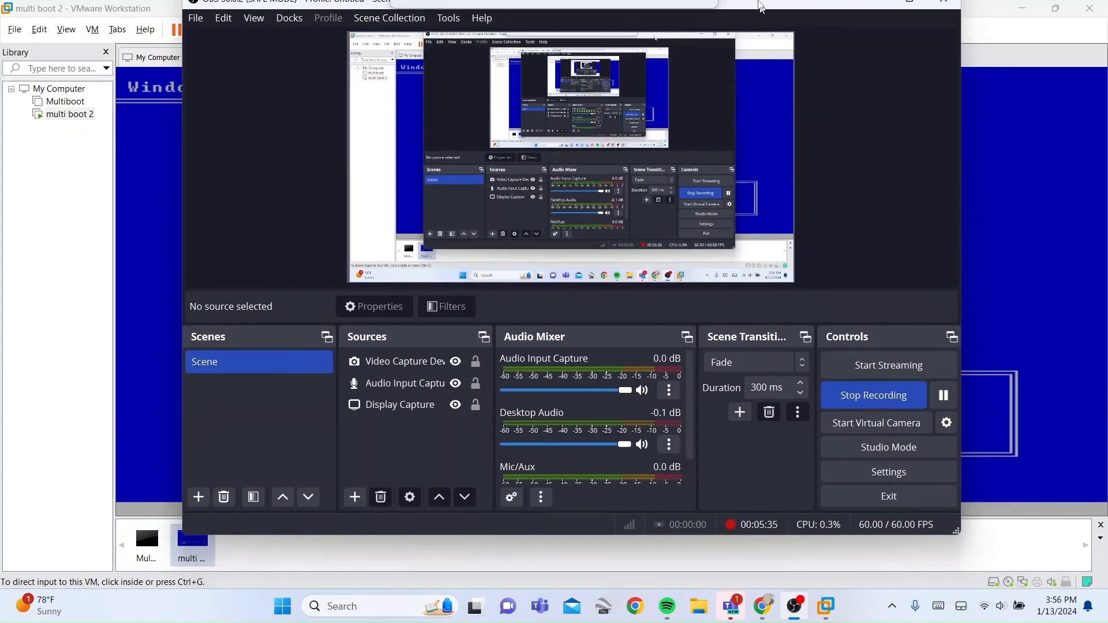
double_click(796, 96)
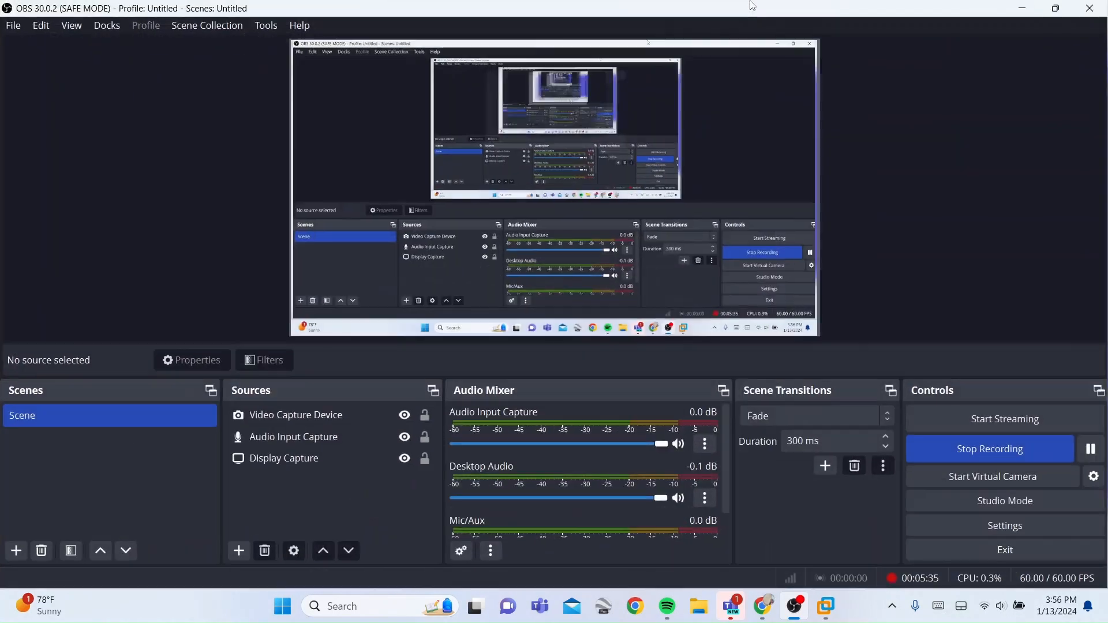